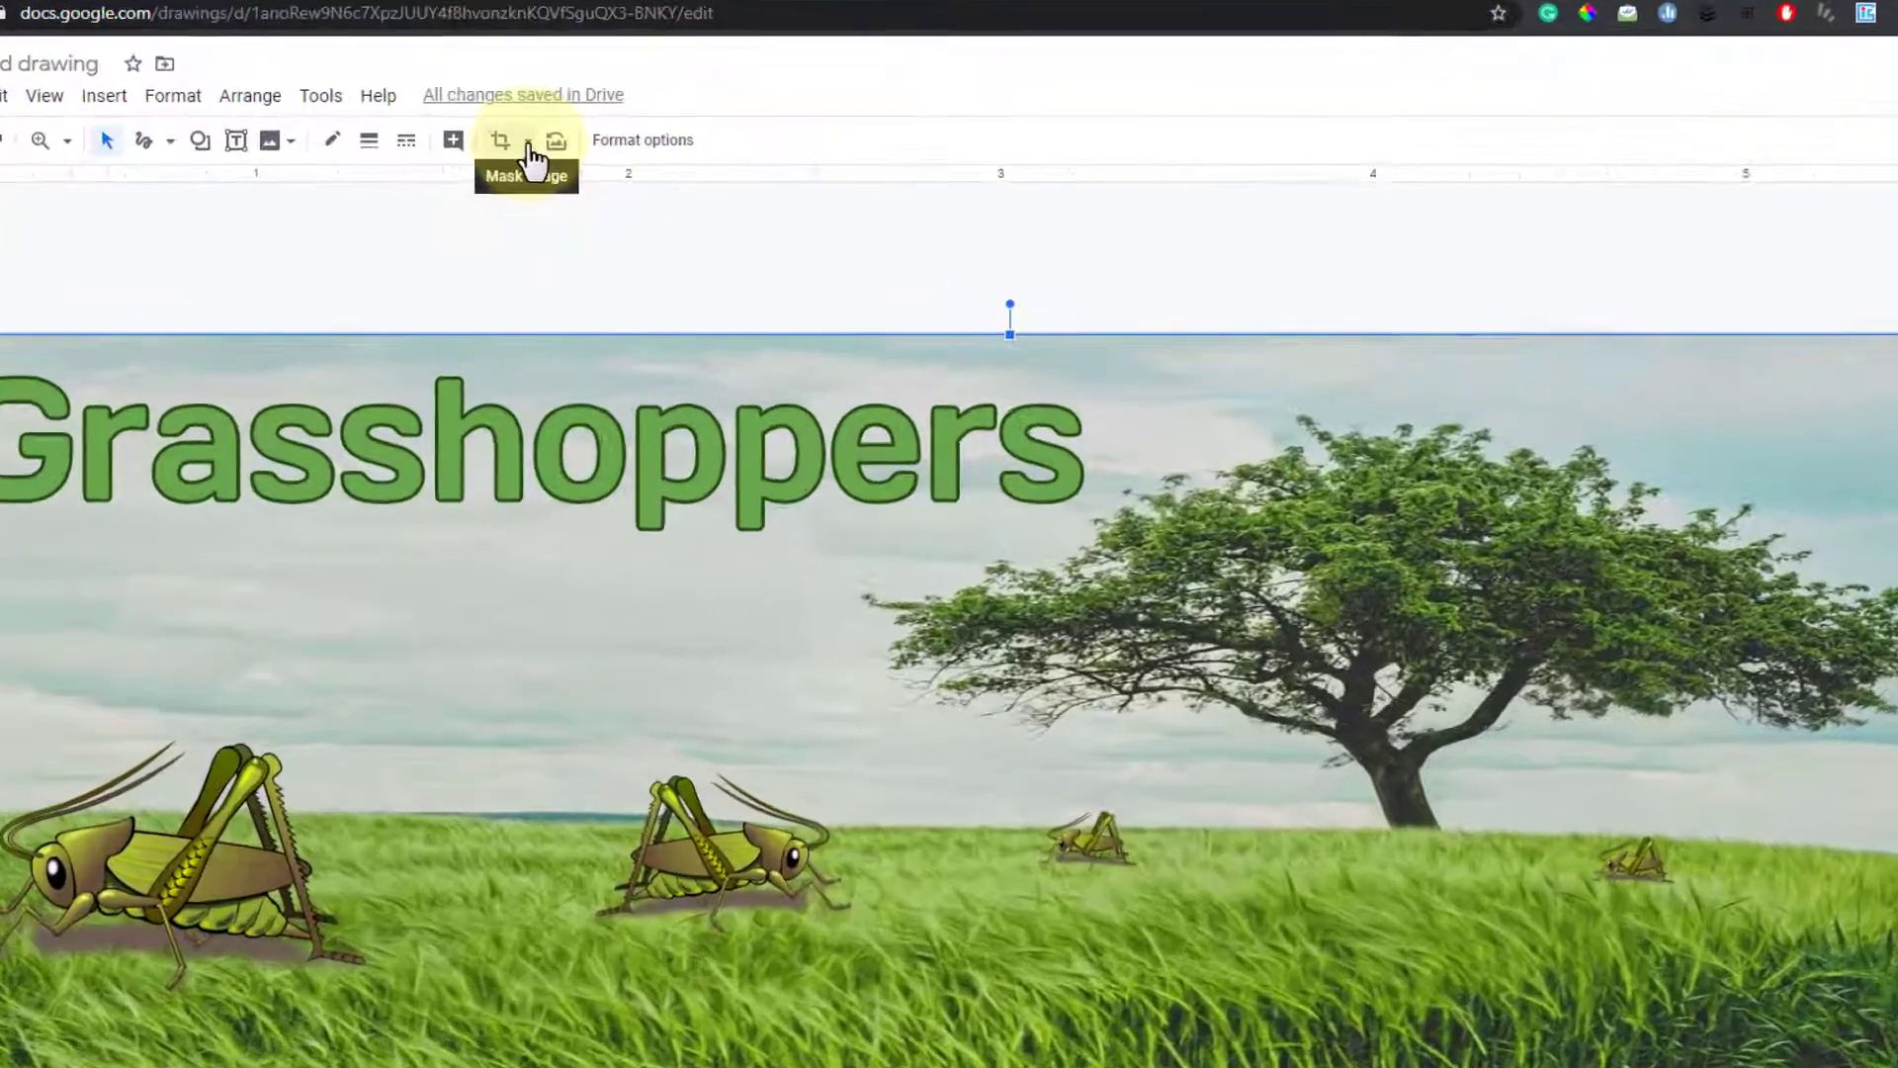
Step: Mask the background picture with the Rounded Rectangle shape and increase the rounding of its corners
click(545, 156)
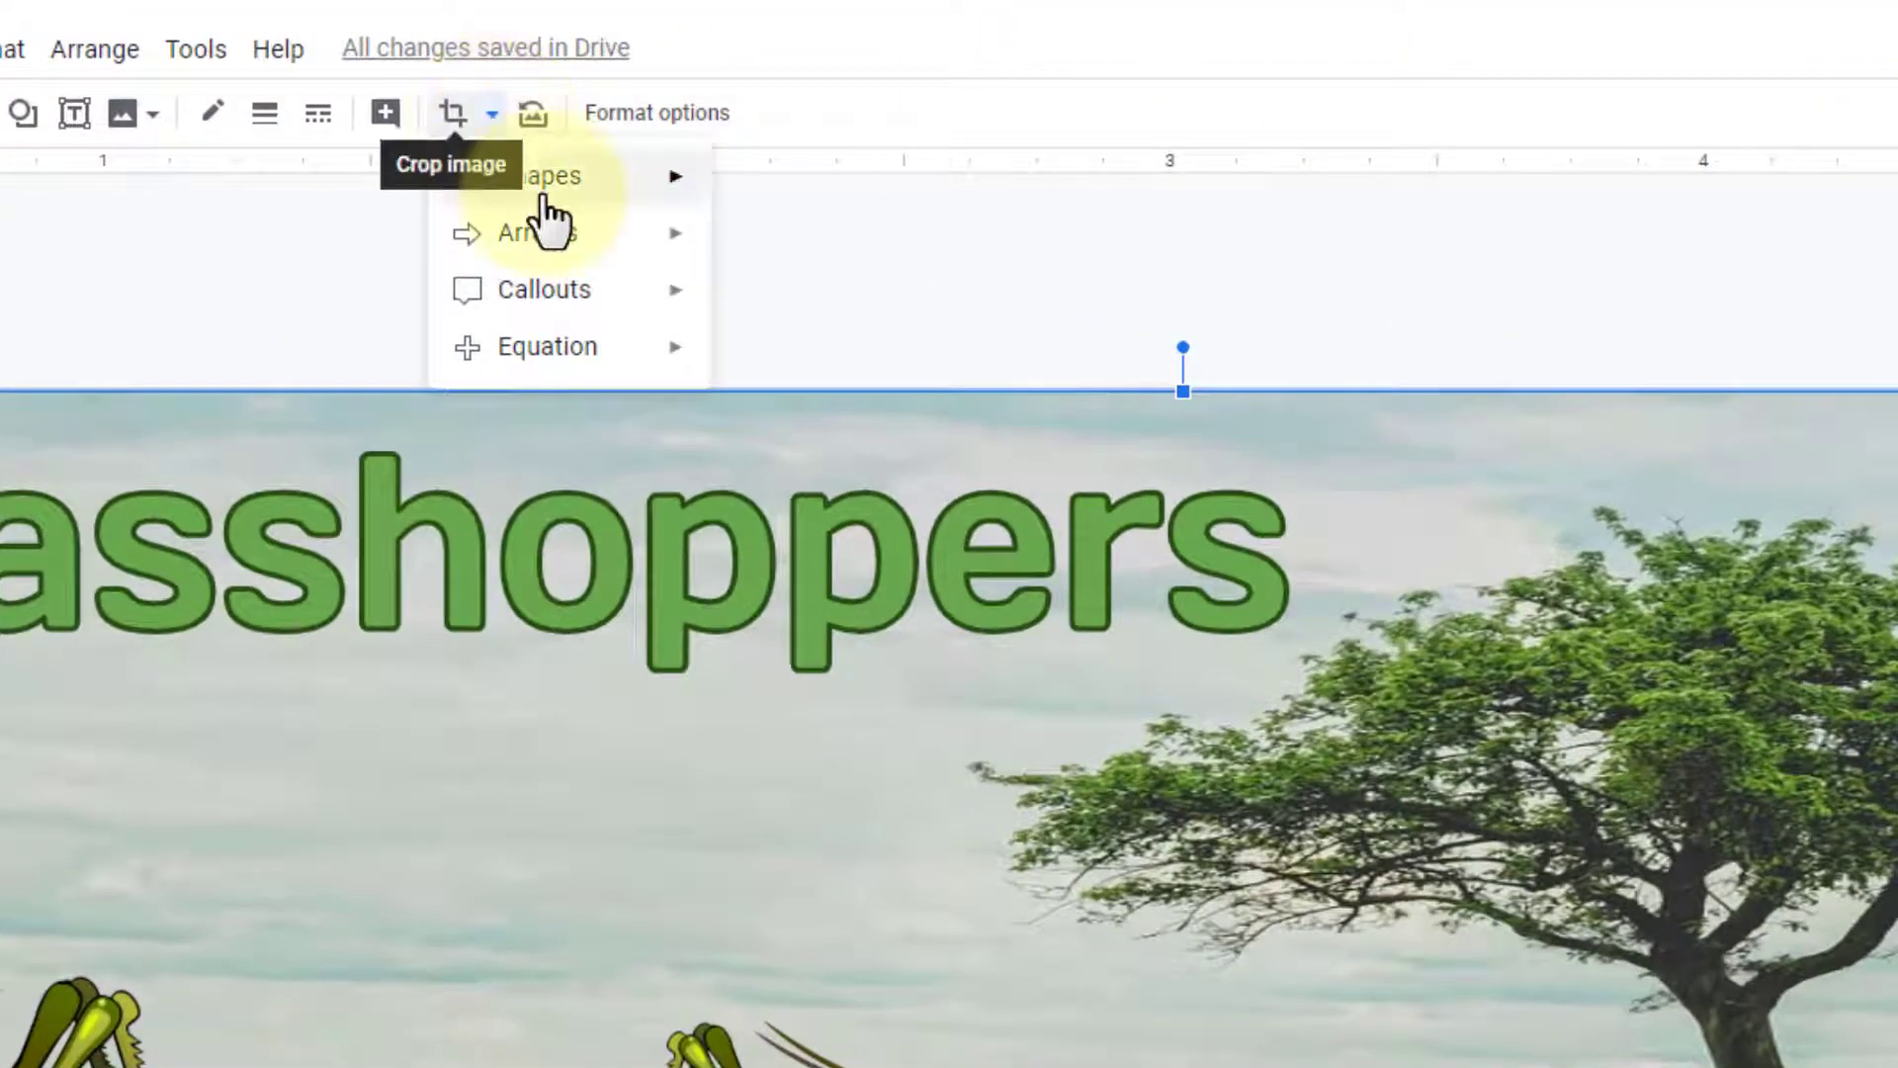
mouse_move(545, 207)
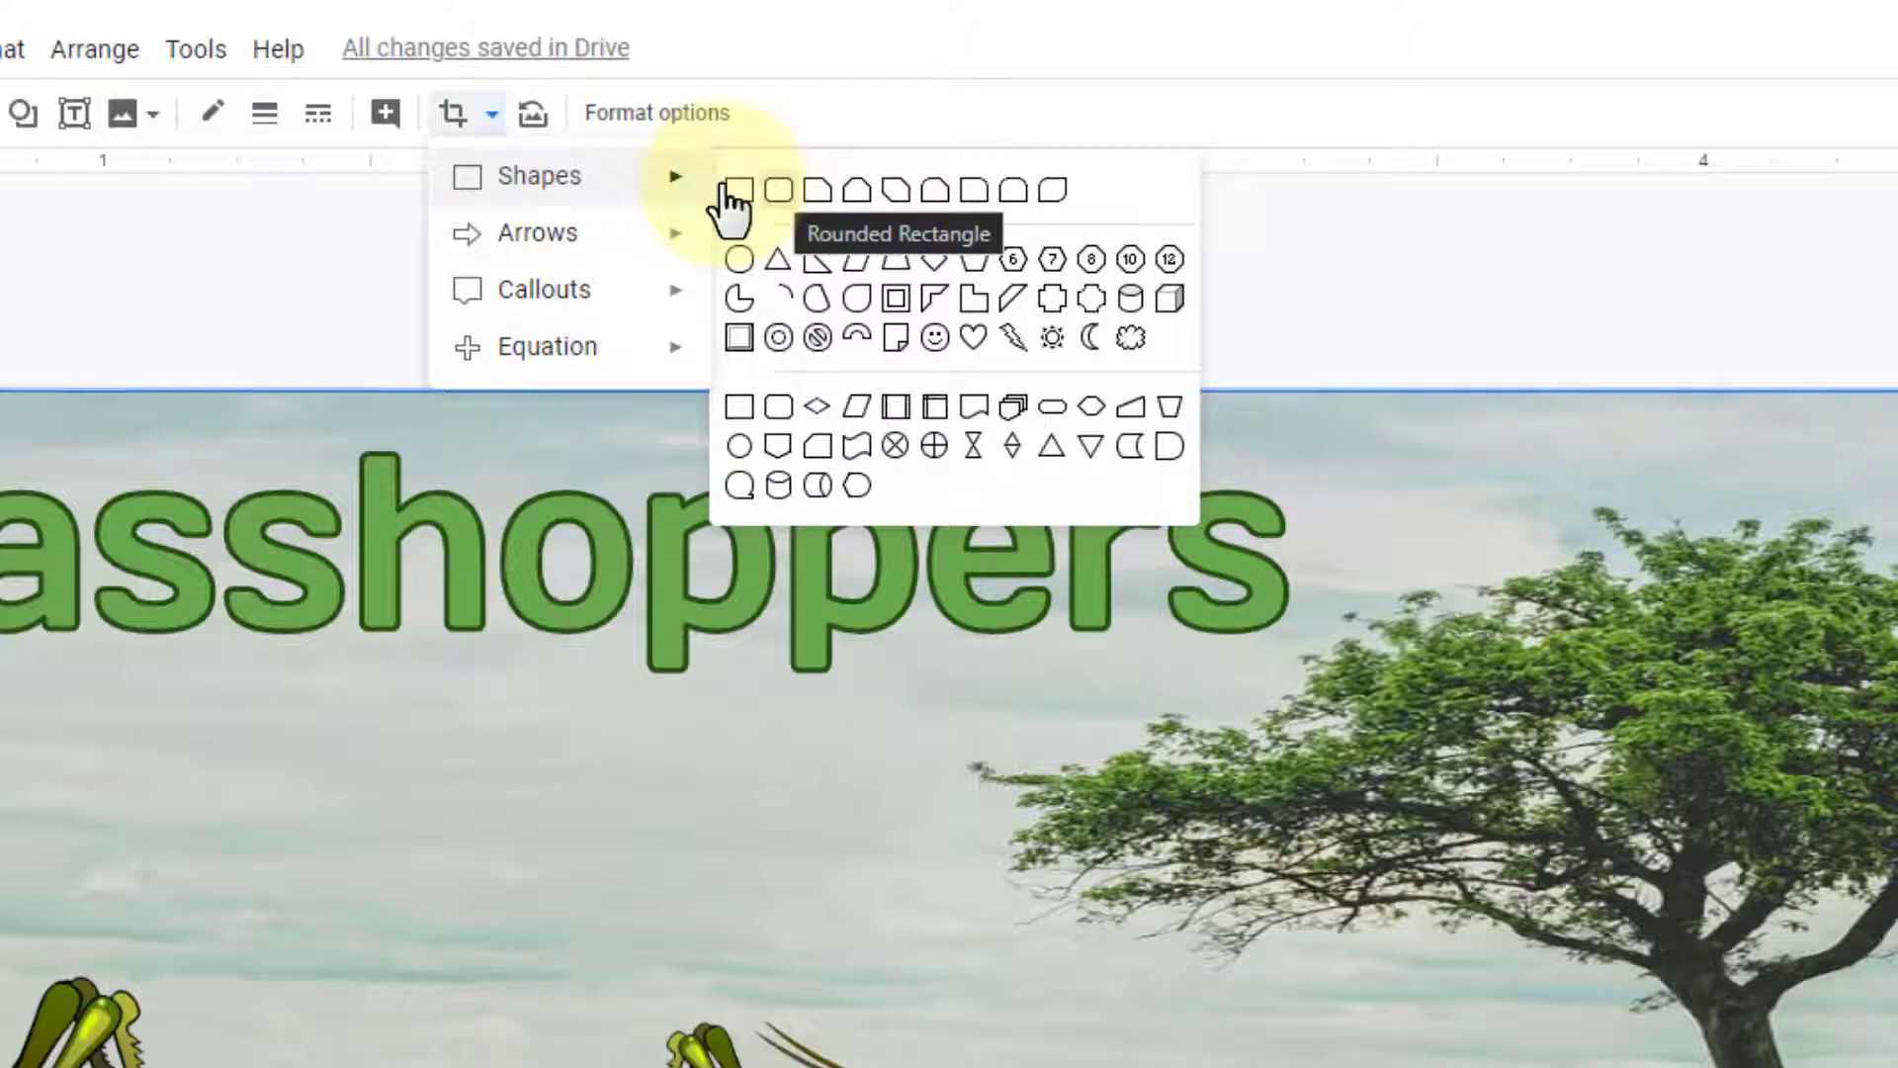
click(778, 193)
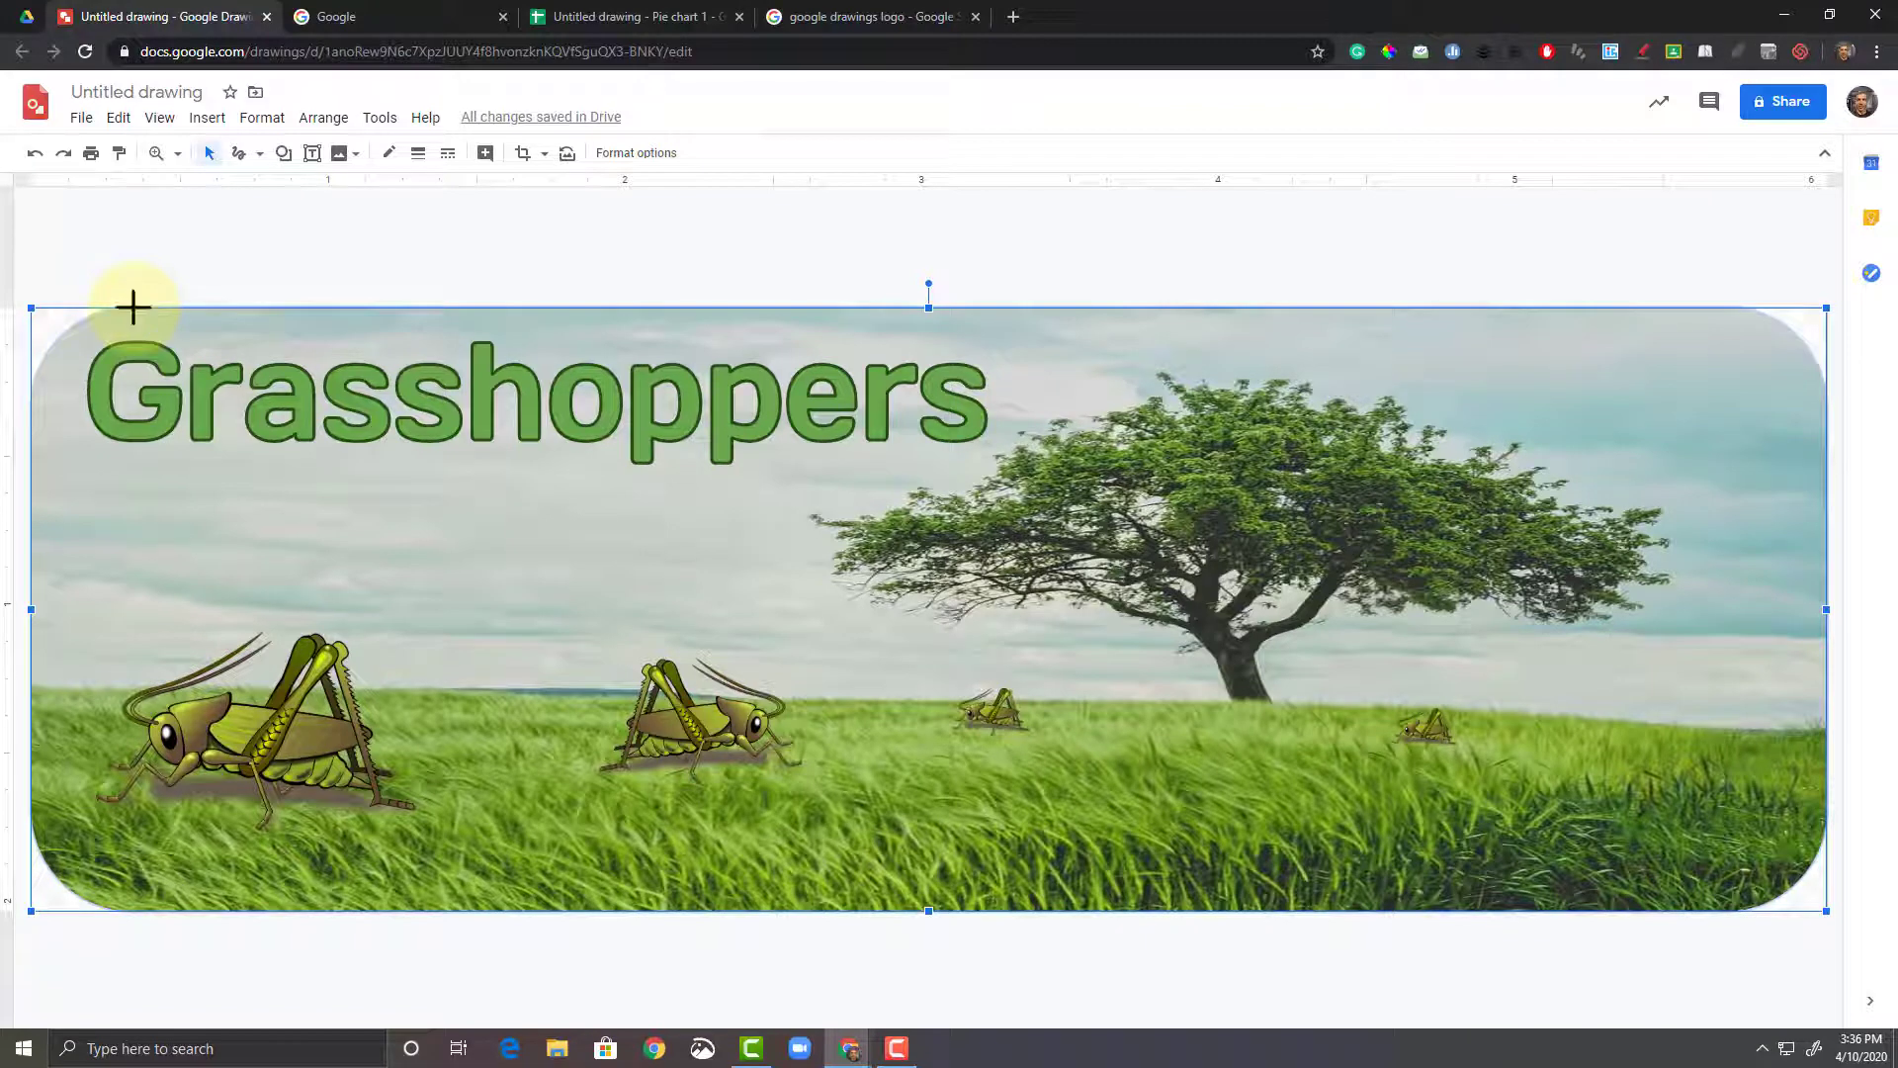
drag(133, 308, 176, 307)
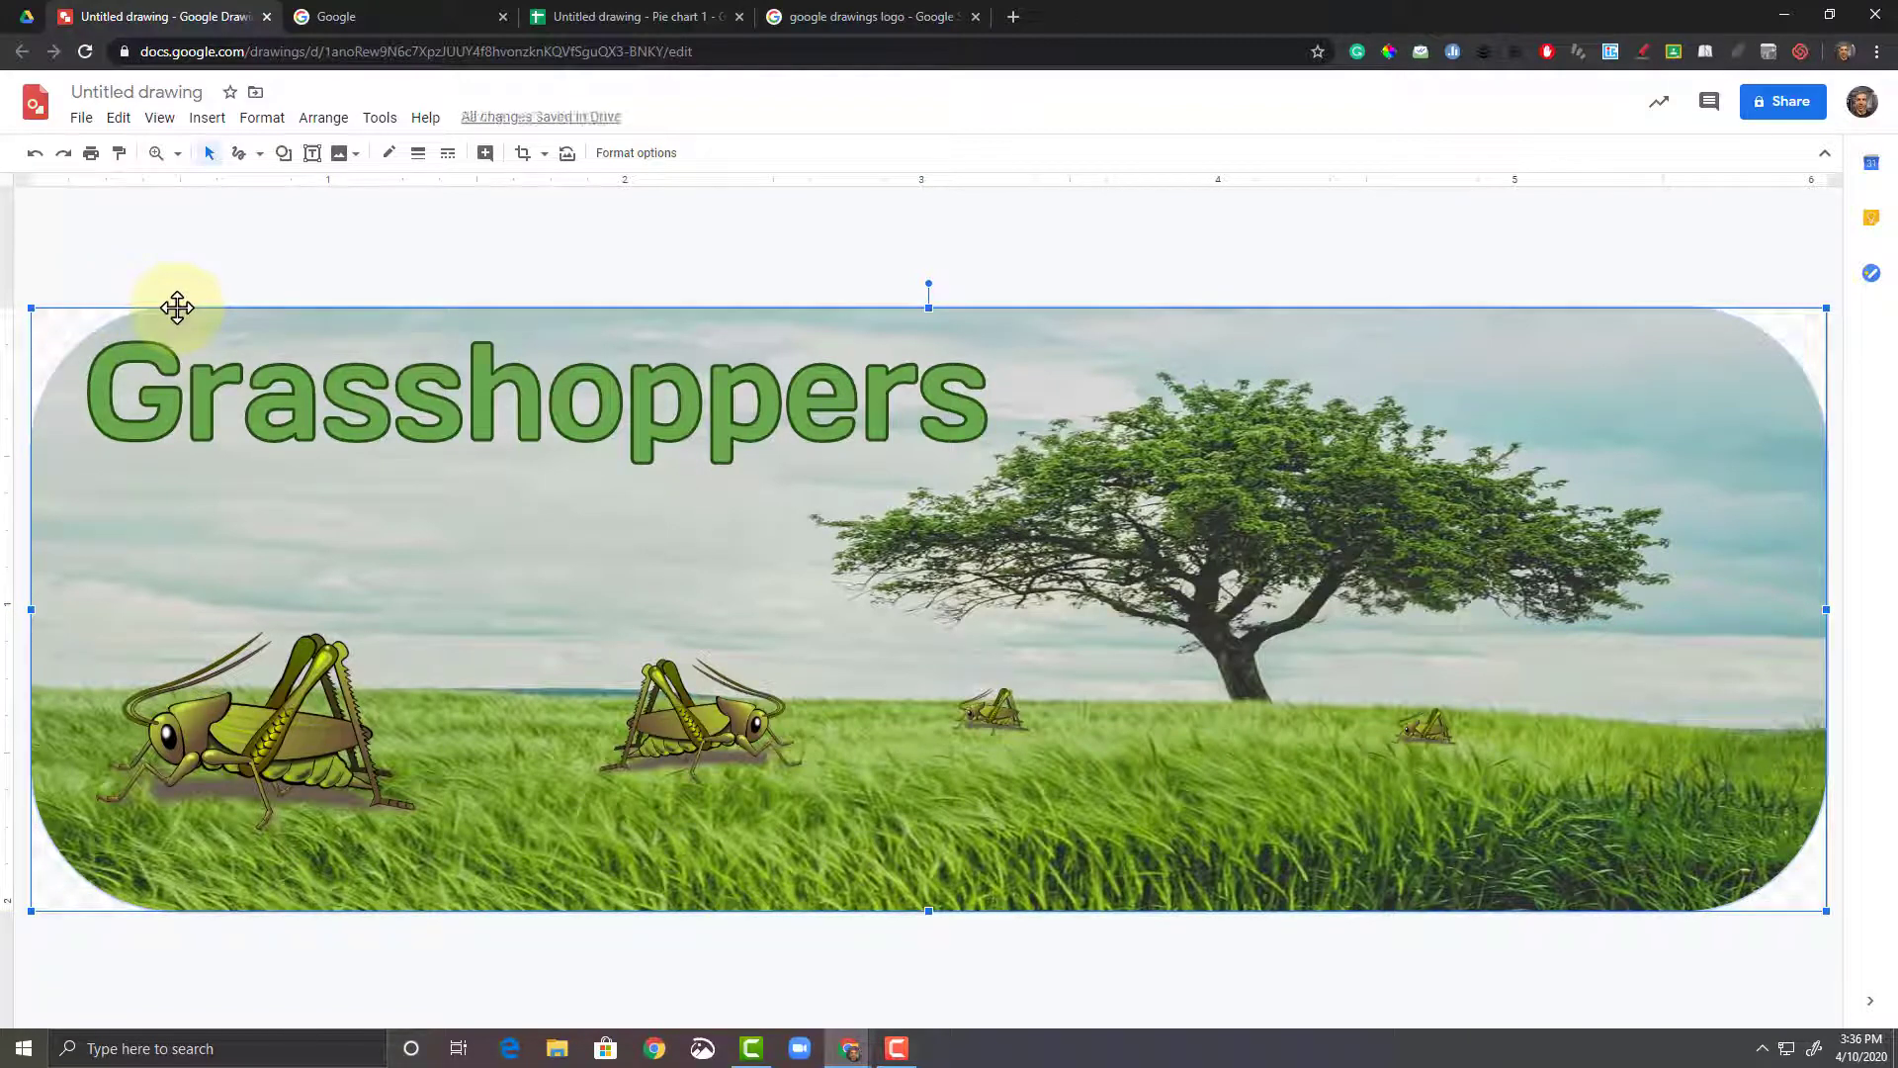
Step: Open the format options for the Grasshoppers title and review its Size & Rotation settings
click(756, 426)
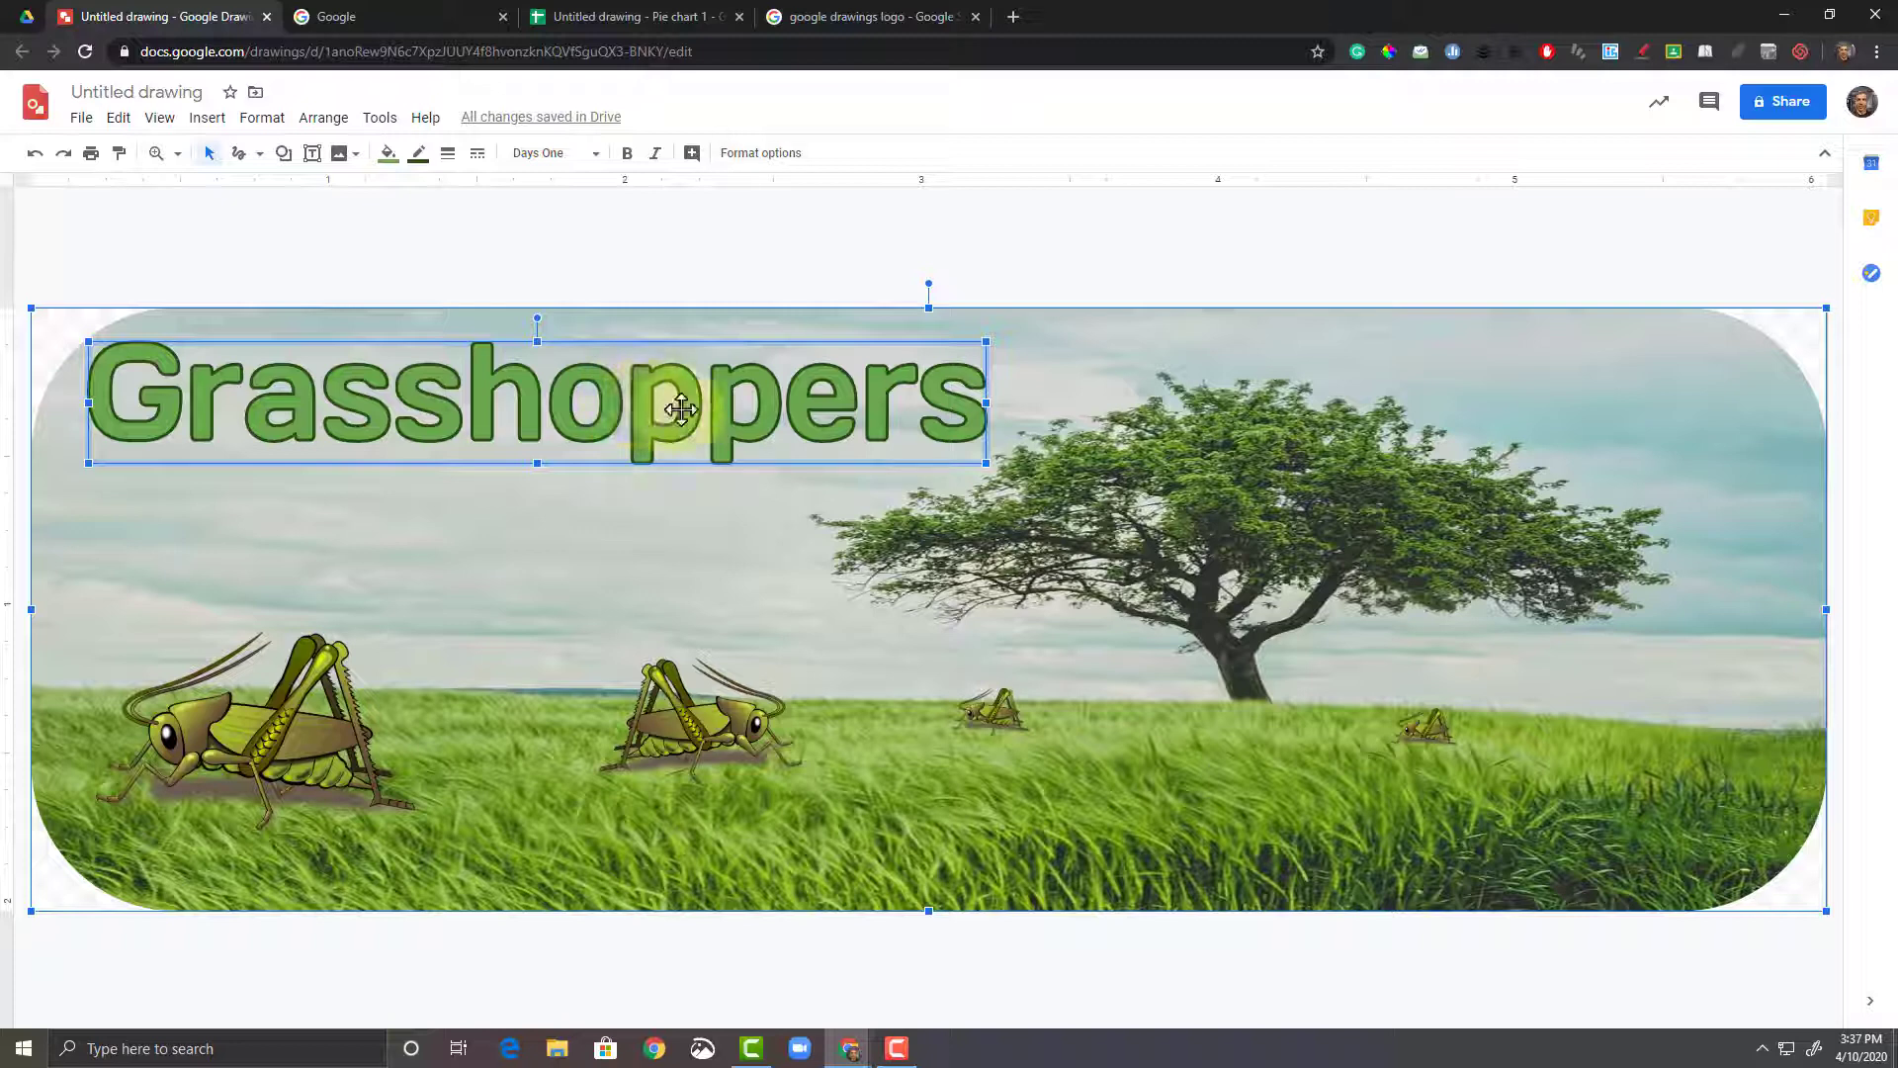
click(754, 158)
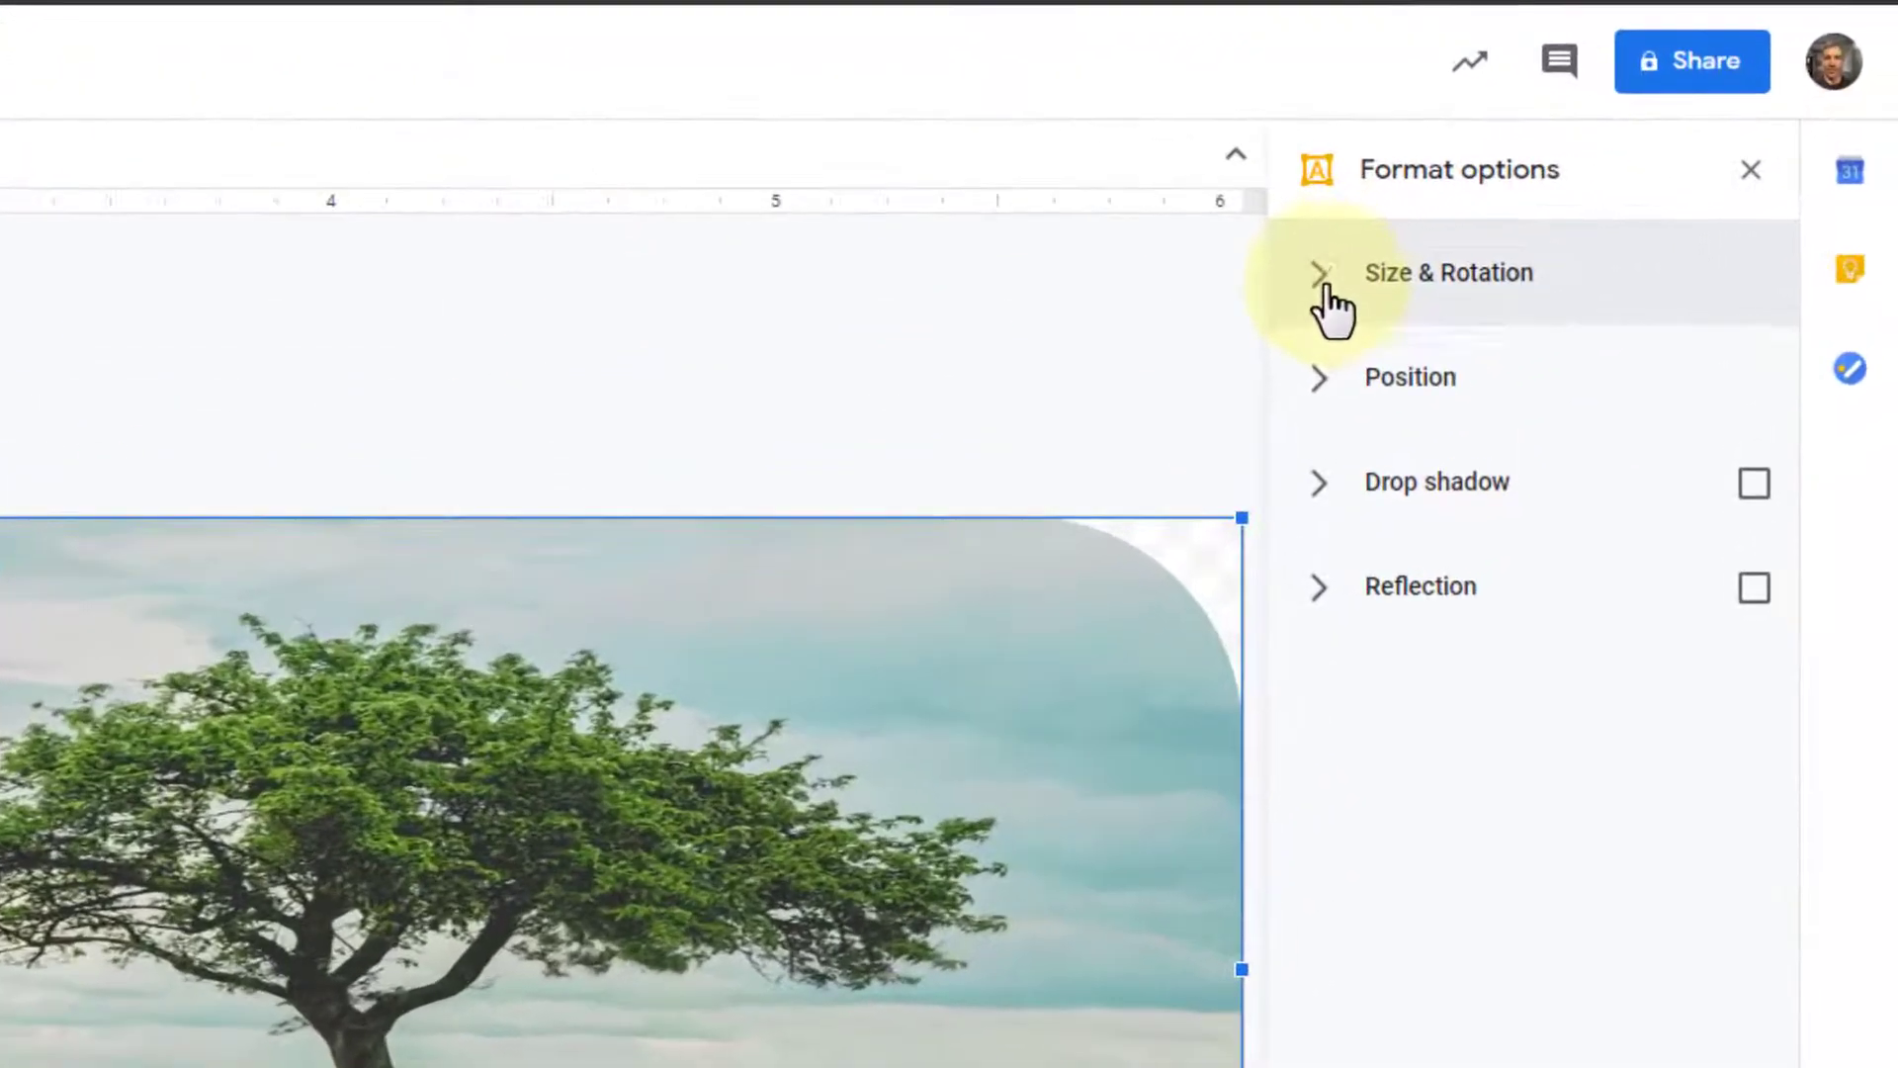
click(1579, 225)
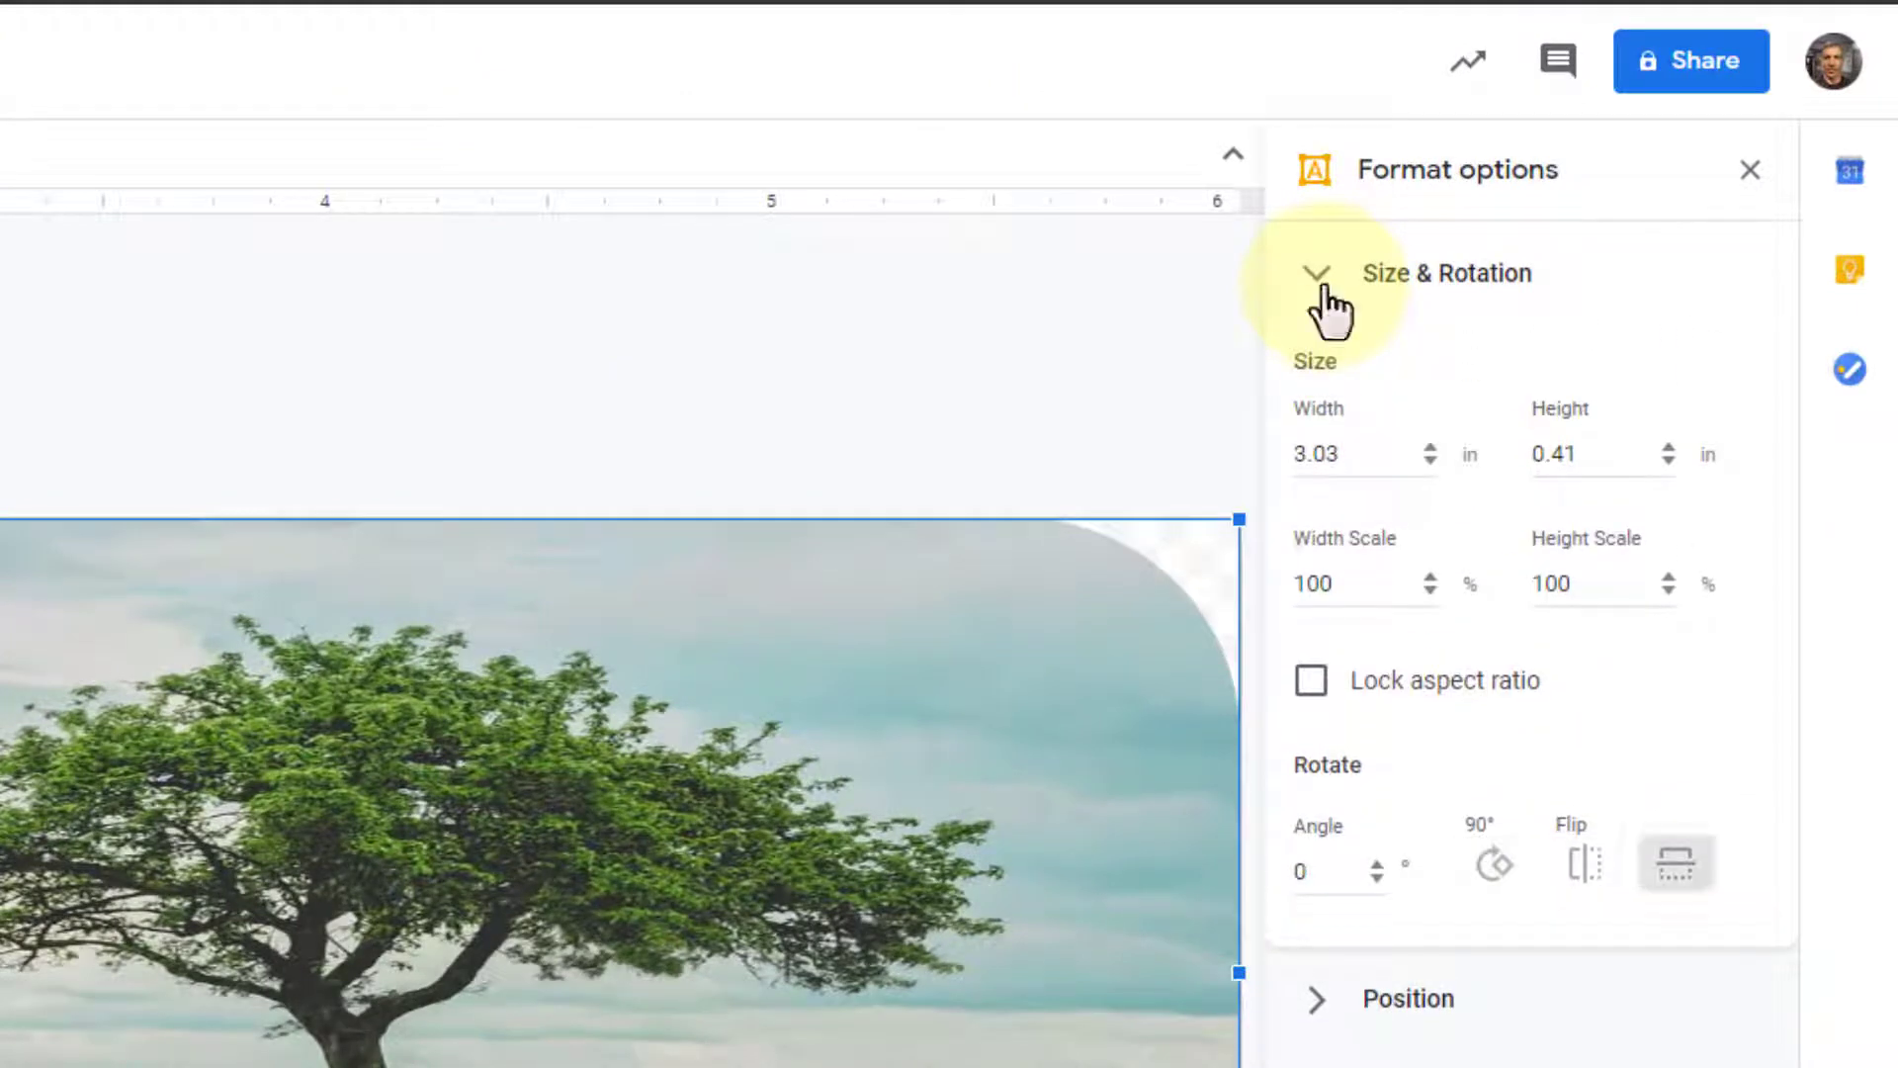
click(1325, 288)
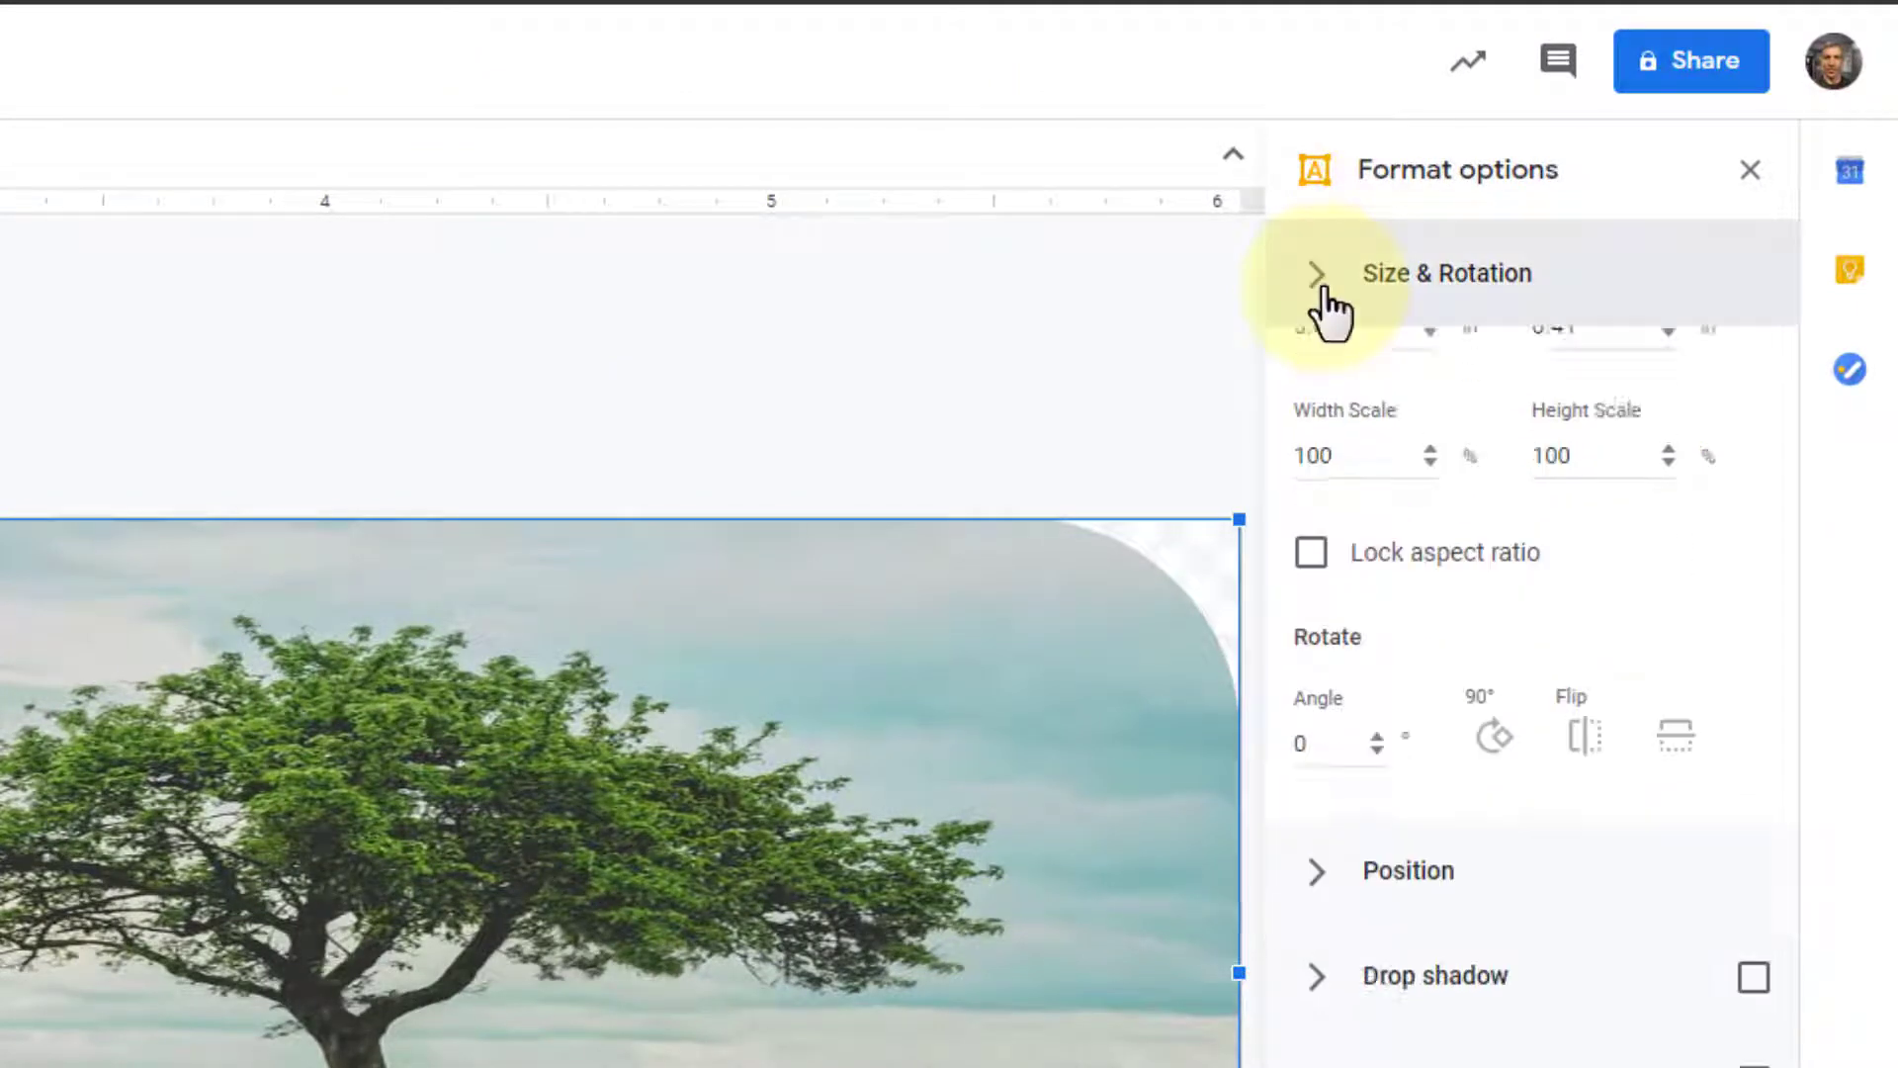
Step: Measure the title's position from Center and nudge it to X -1.3 in and Y -0.62 in
click(1328, 376)
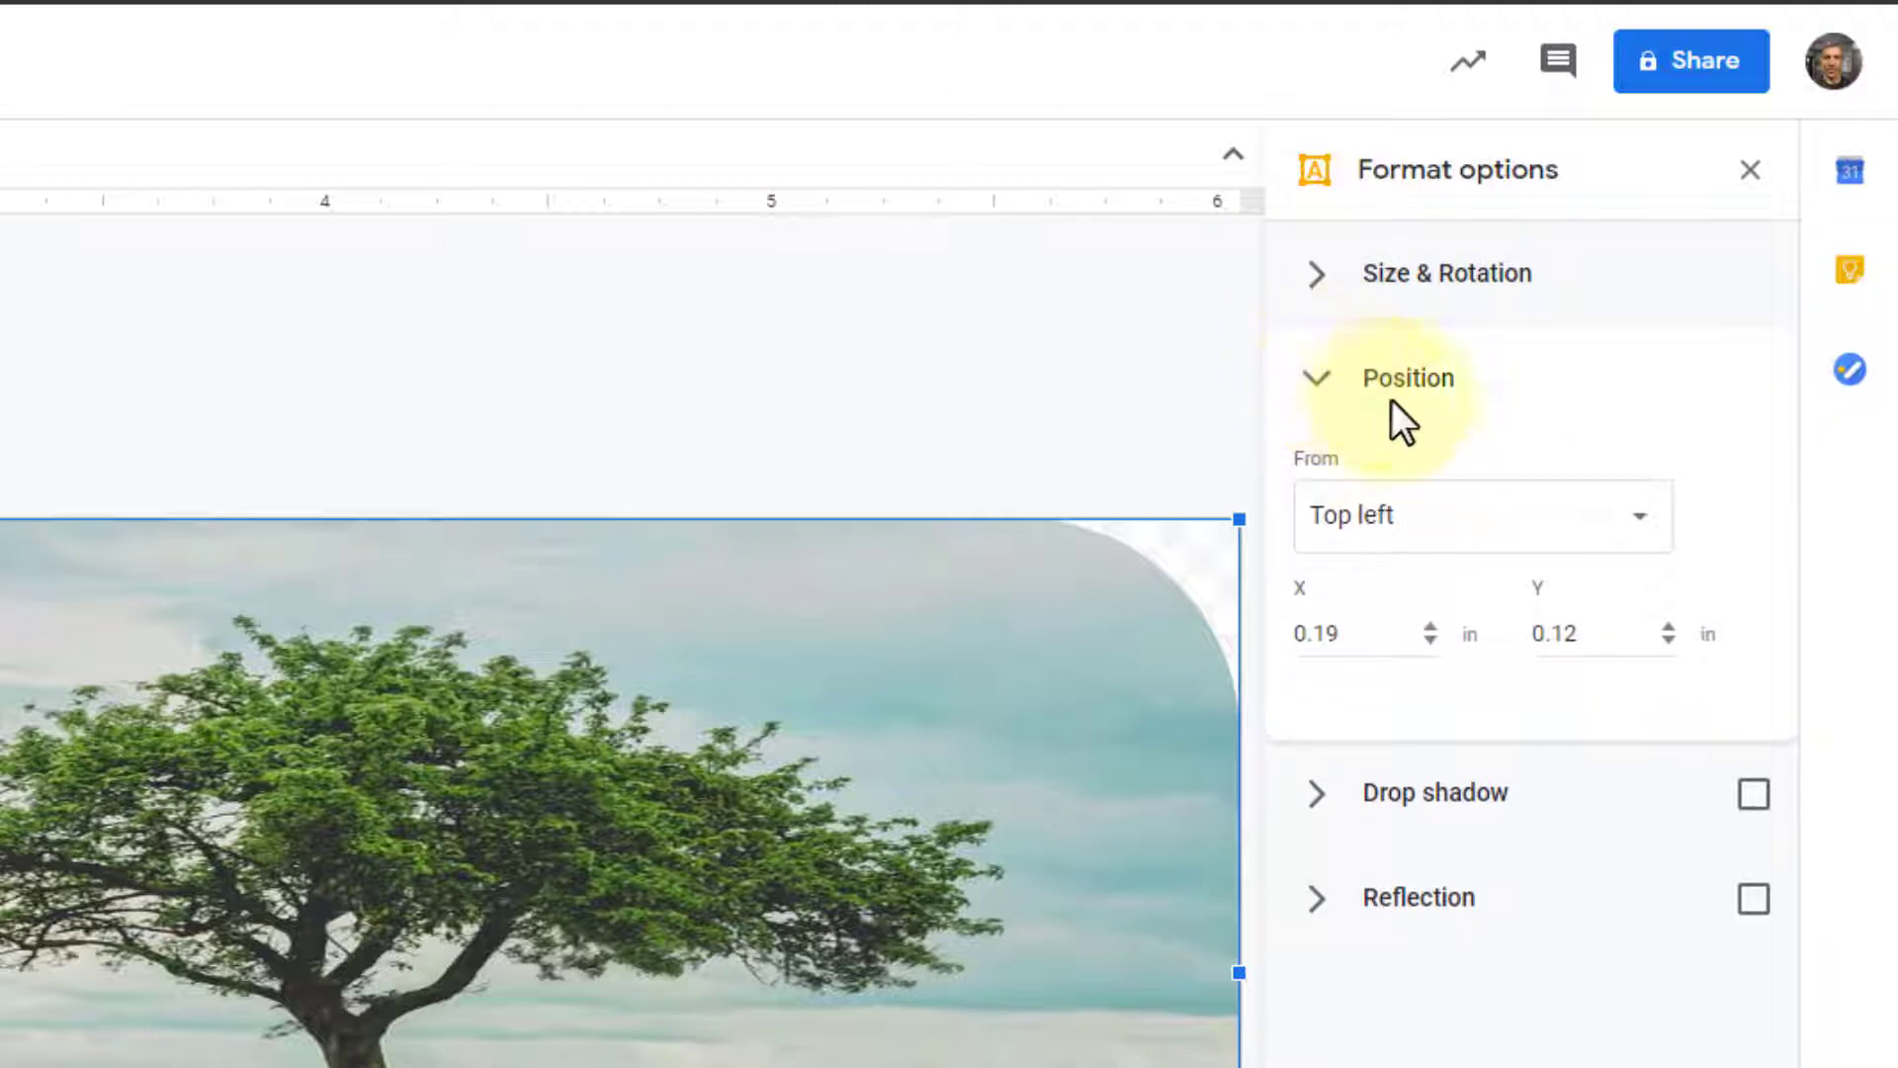
click(1610, 521)
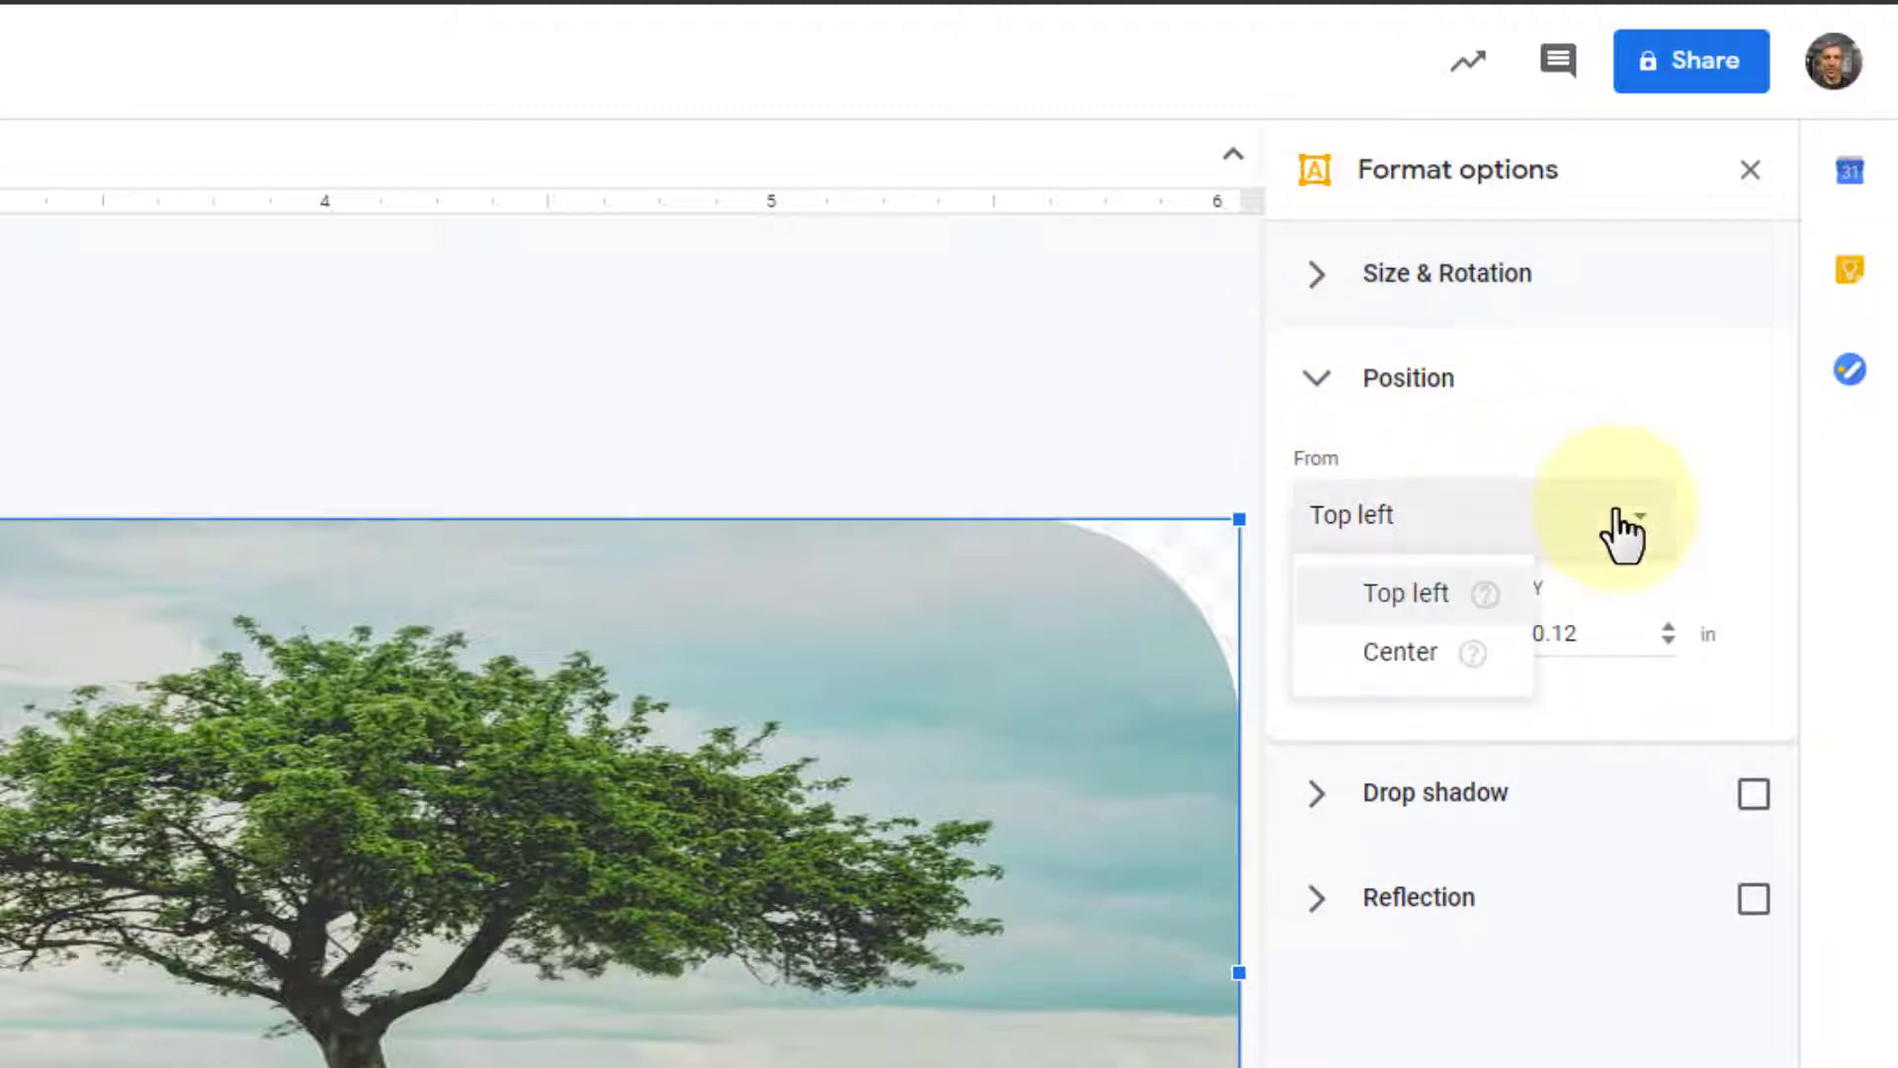
click(1434, 671)
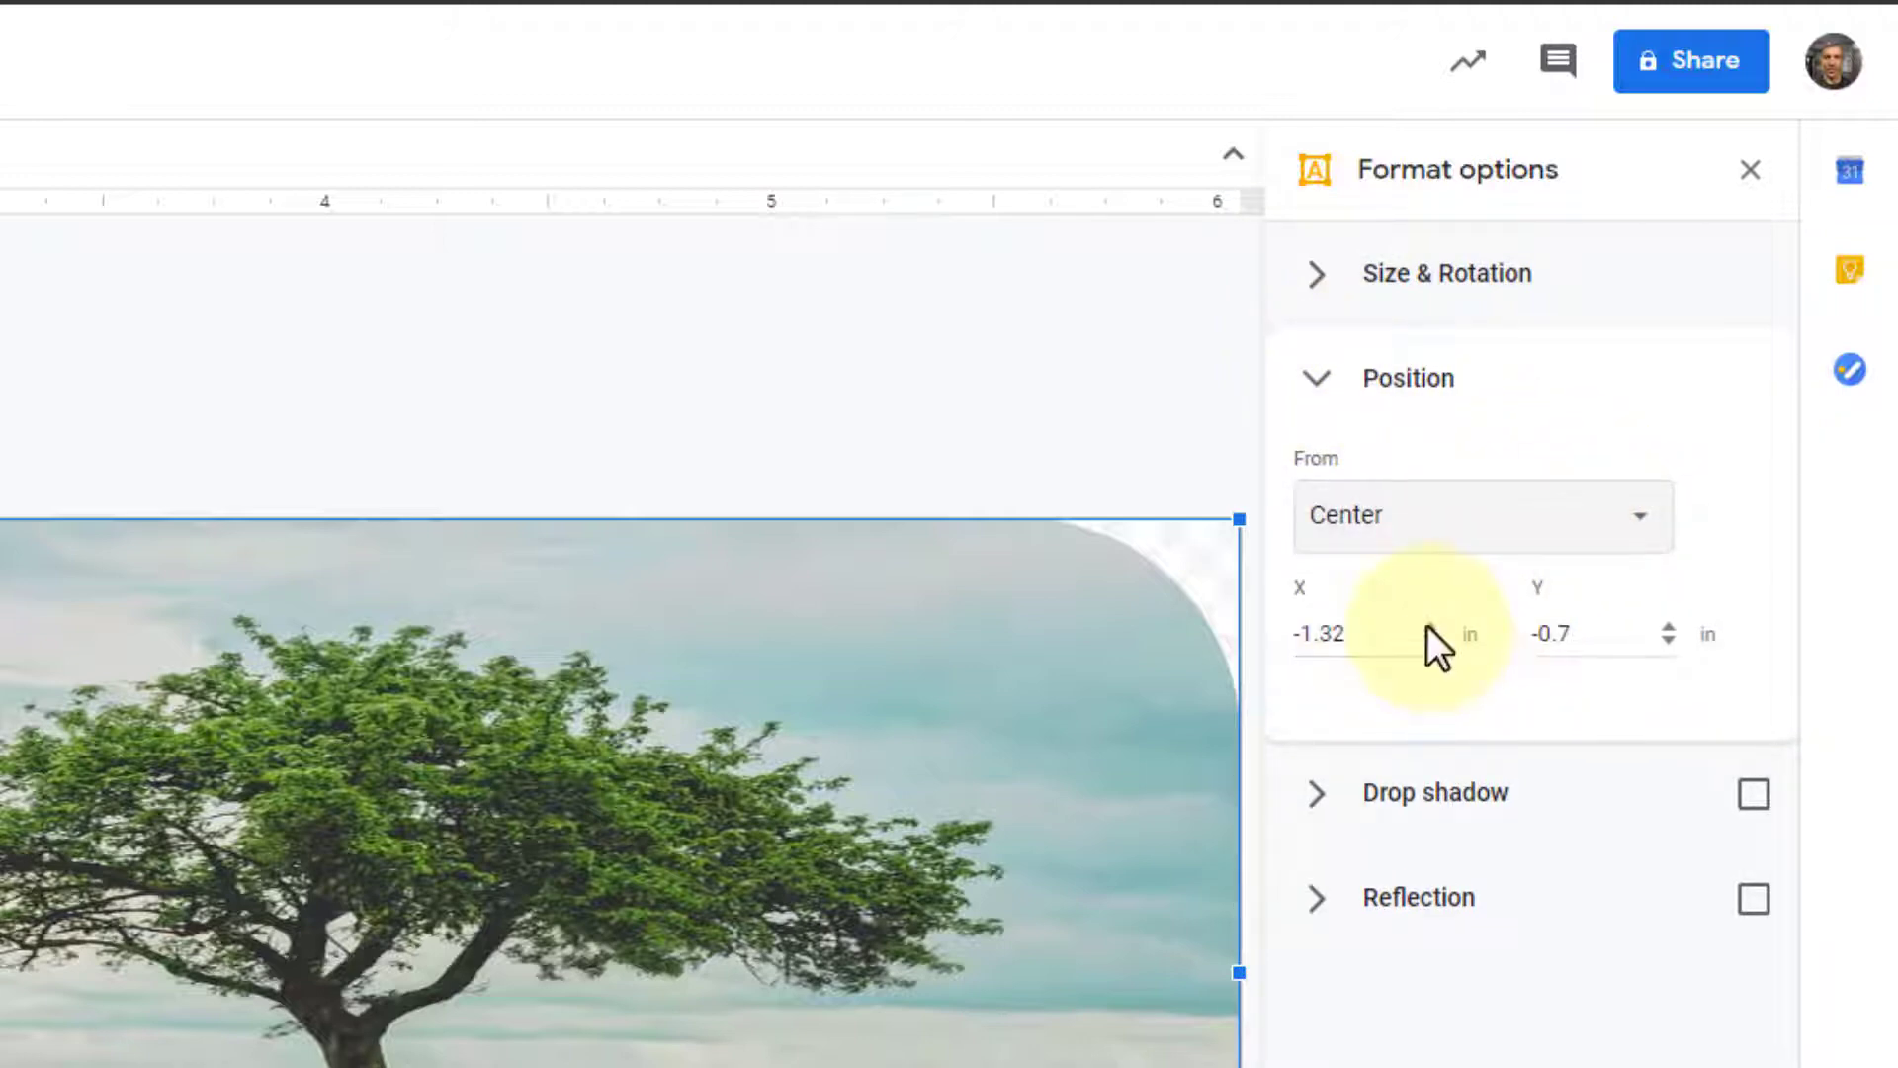
click(1429, 626)
click(1427, 625)
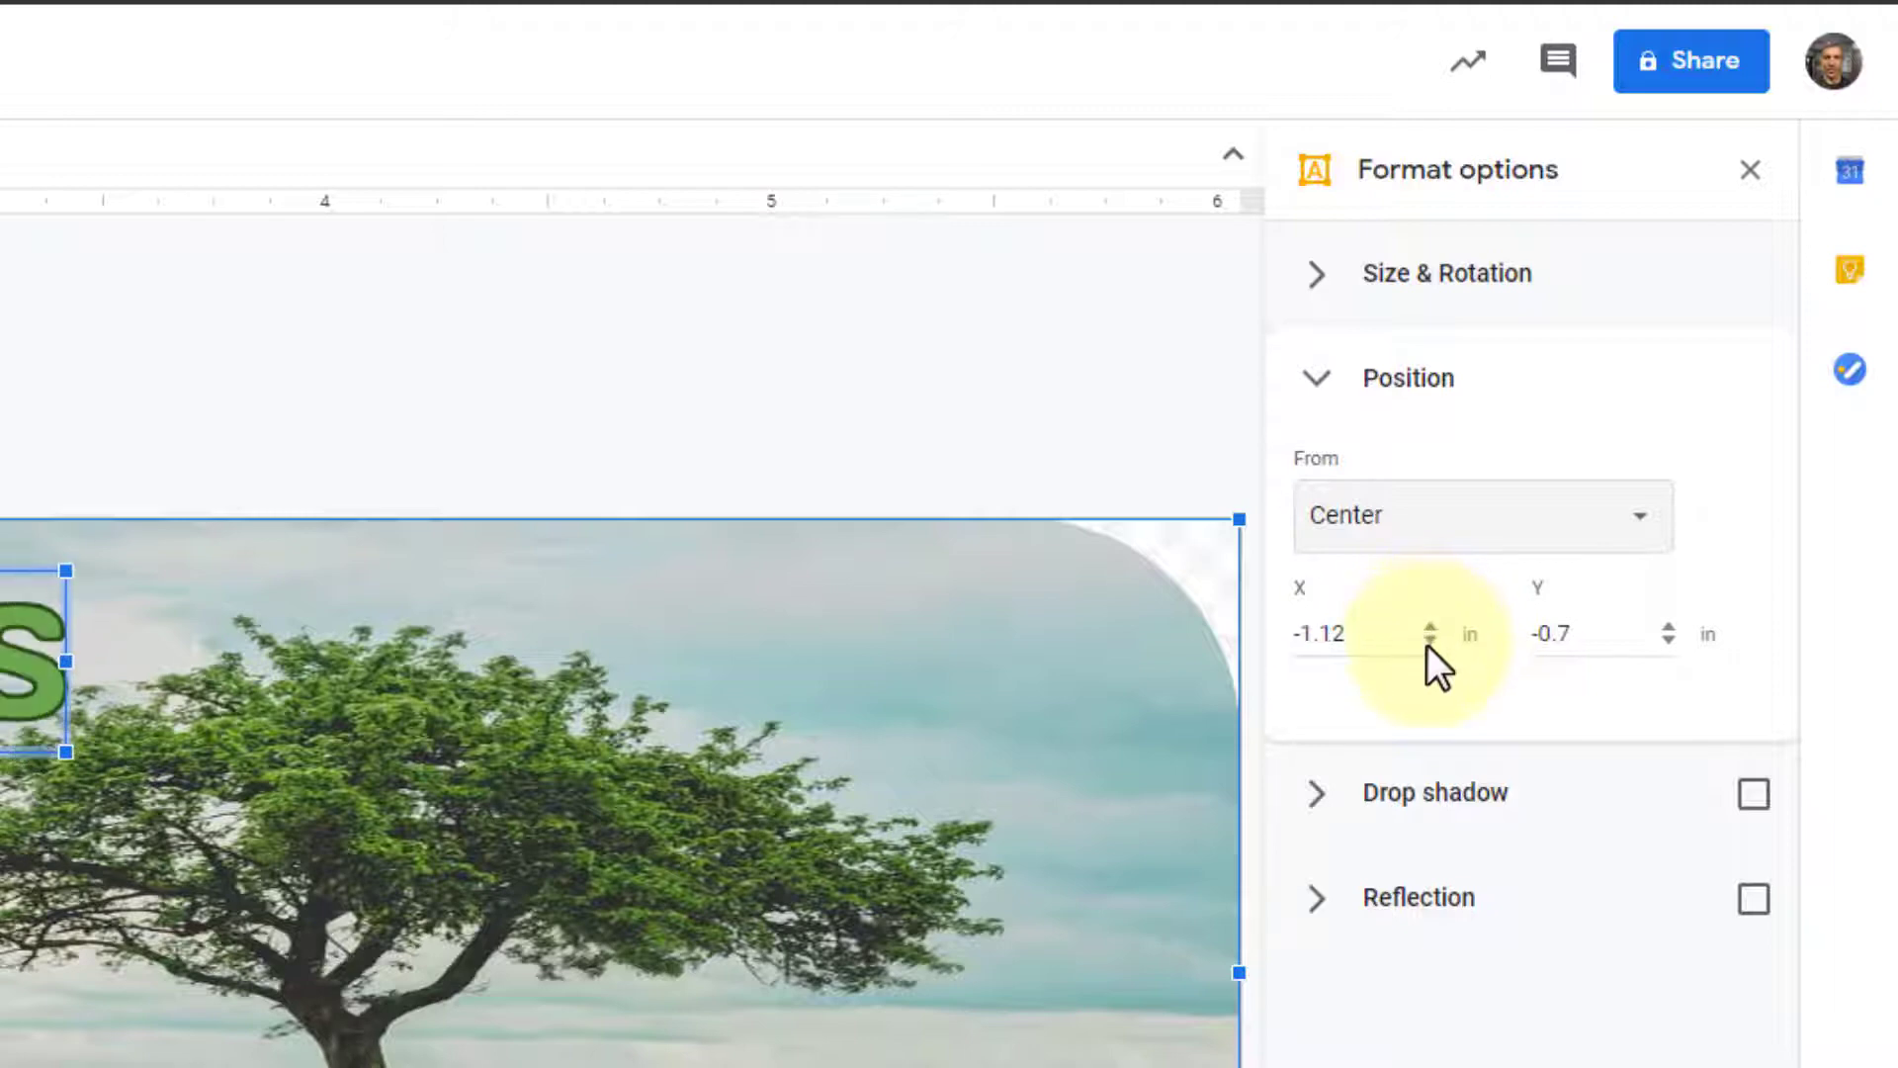
click(1427, 644)
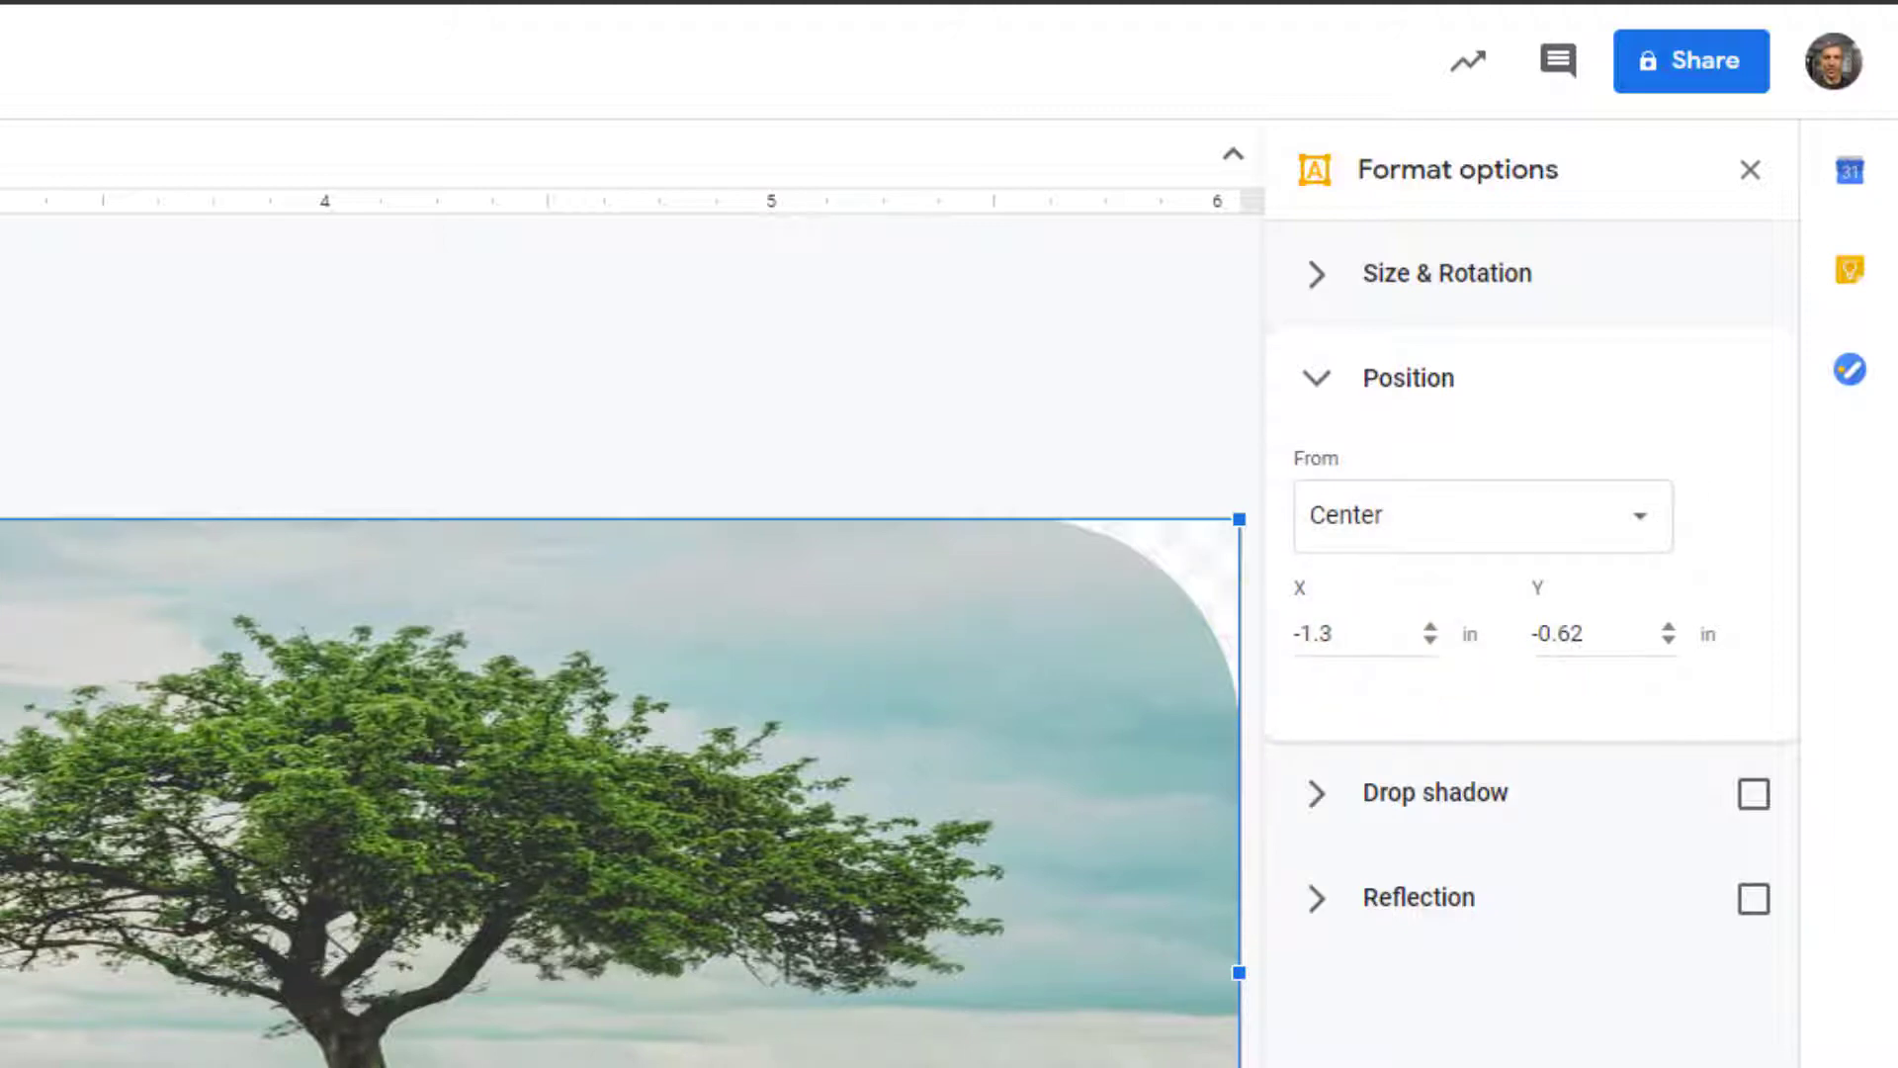
click(1647, 539)
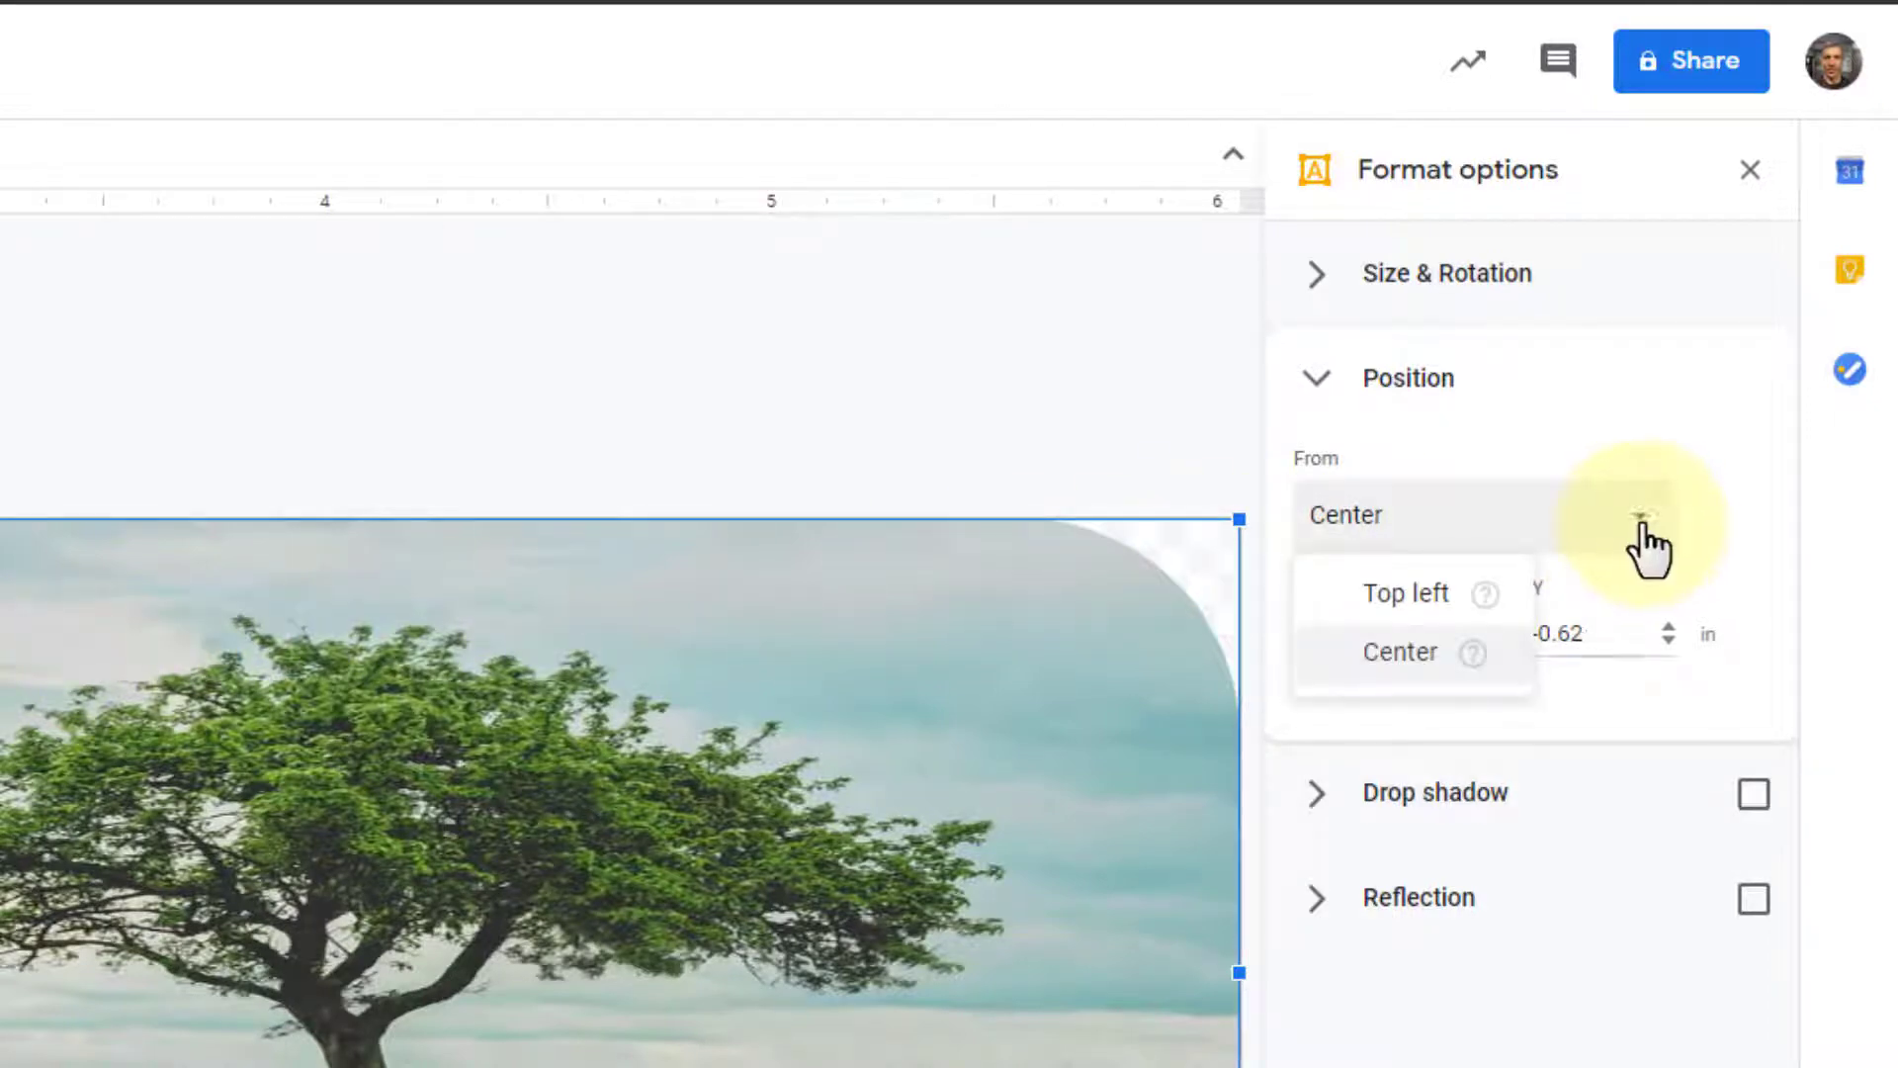
click(1379, 411)
click(1309, 385)
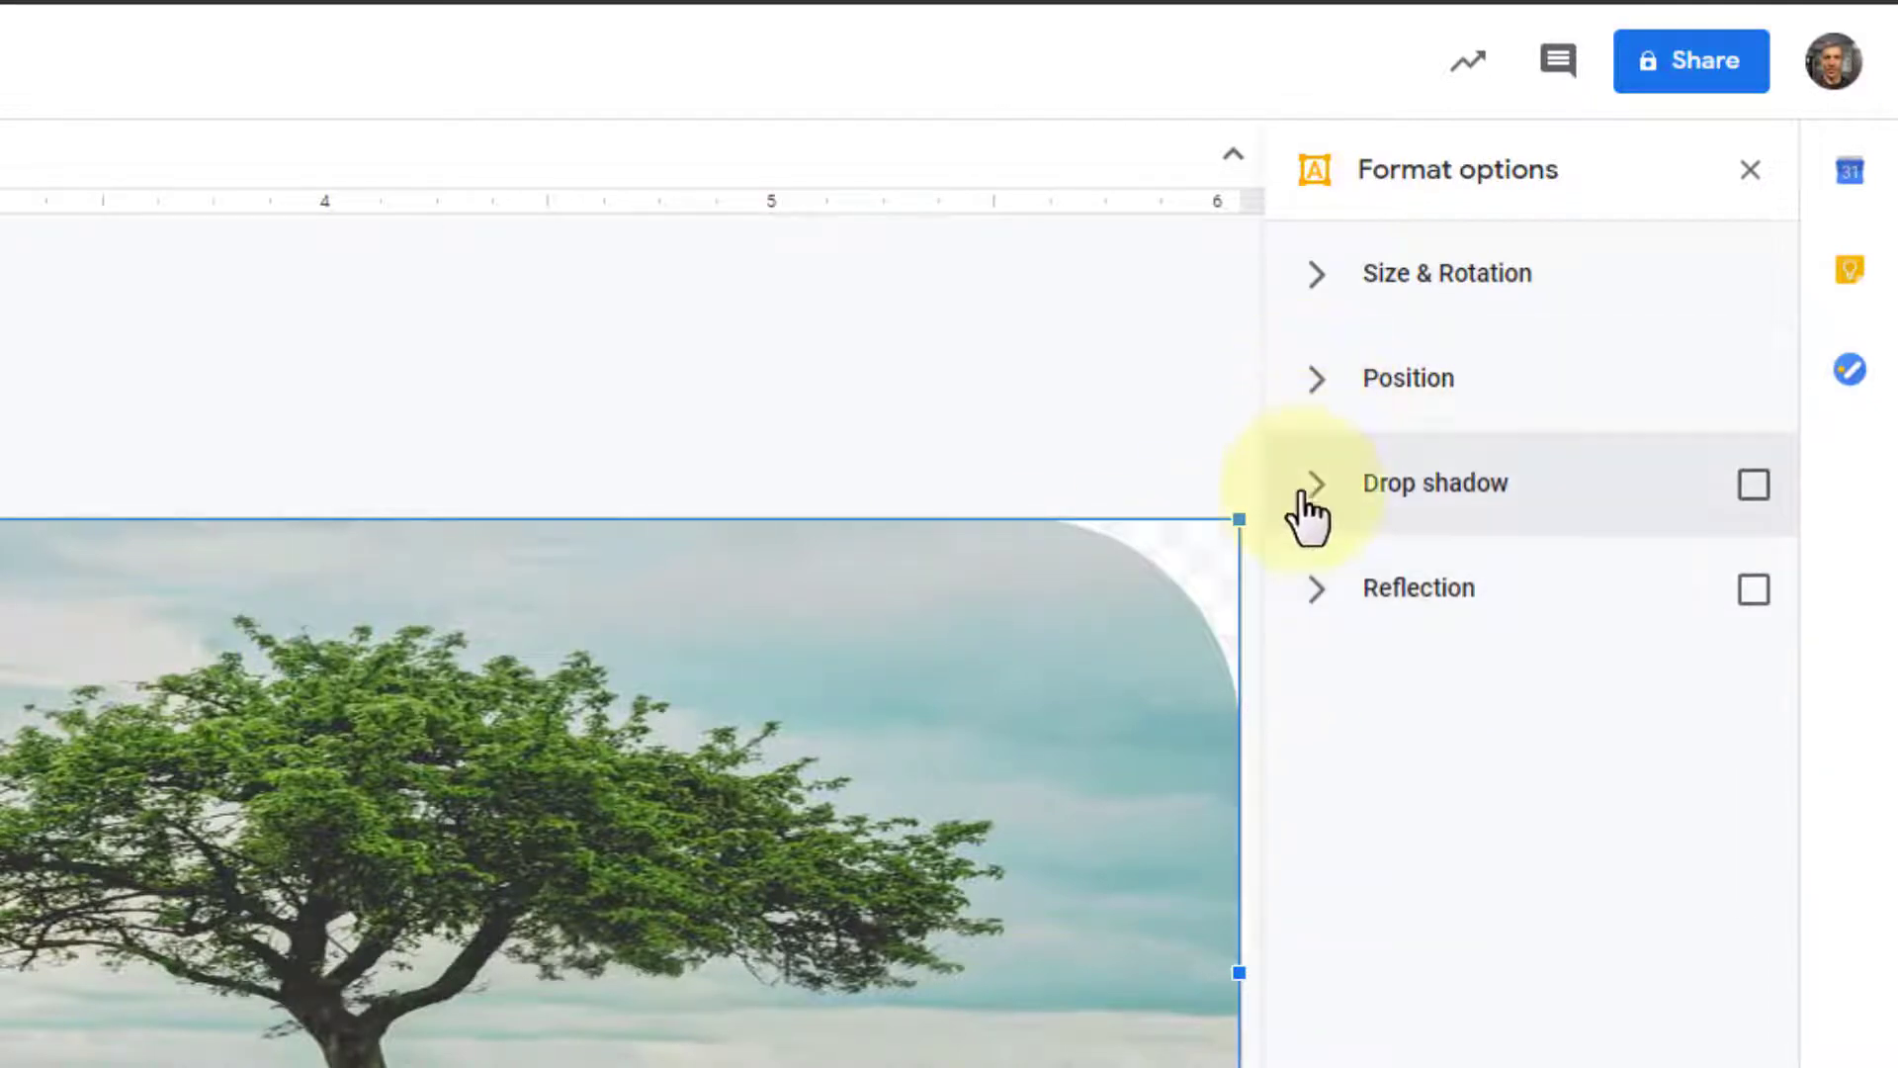
Step: Add a drop shadow to the title and try a larger blur radius before reducing the blur to its minimum
click(1303, 494)
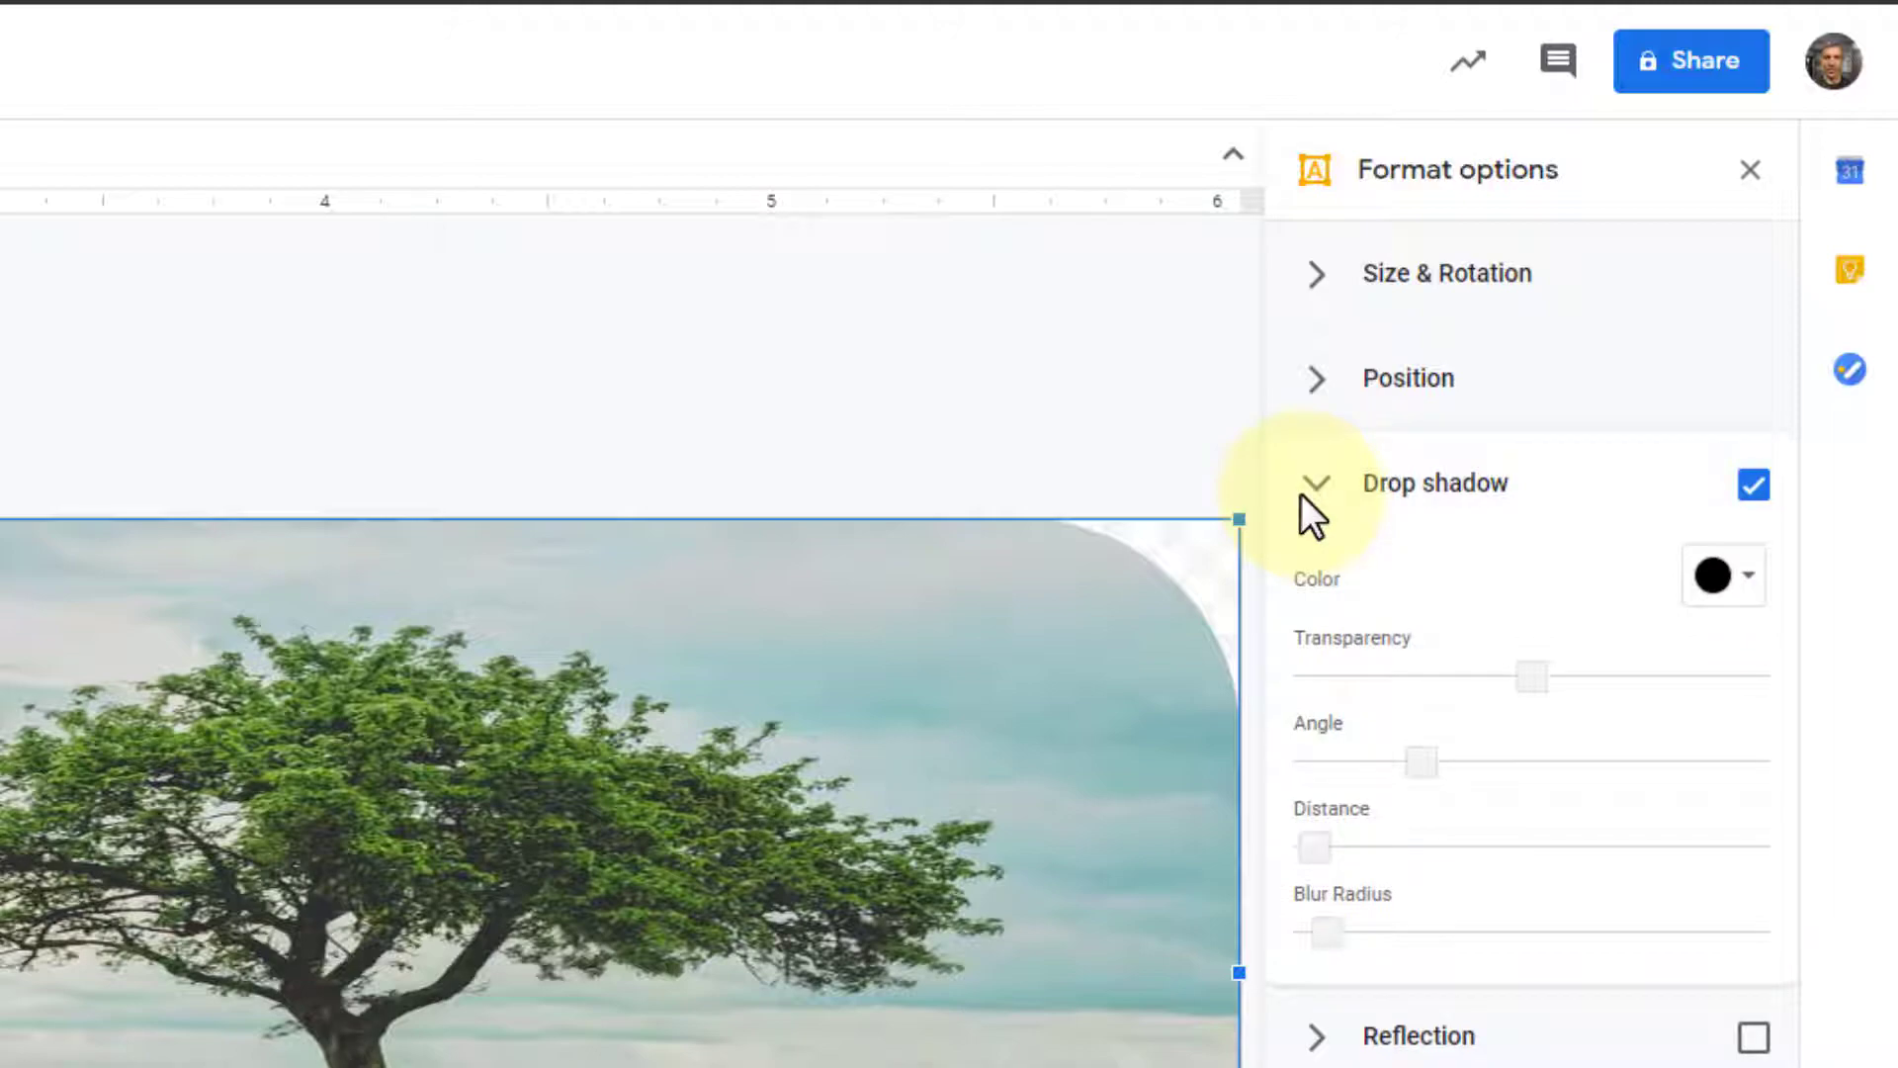
drag(1327, 932, 1524, 932)
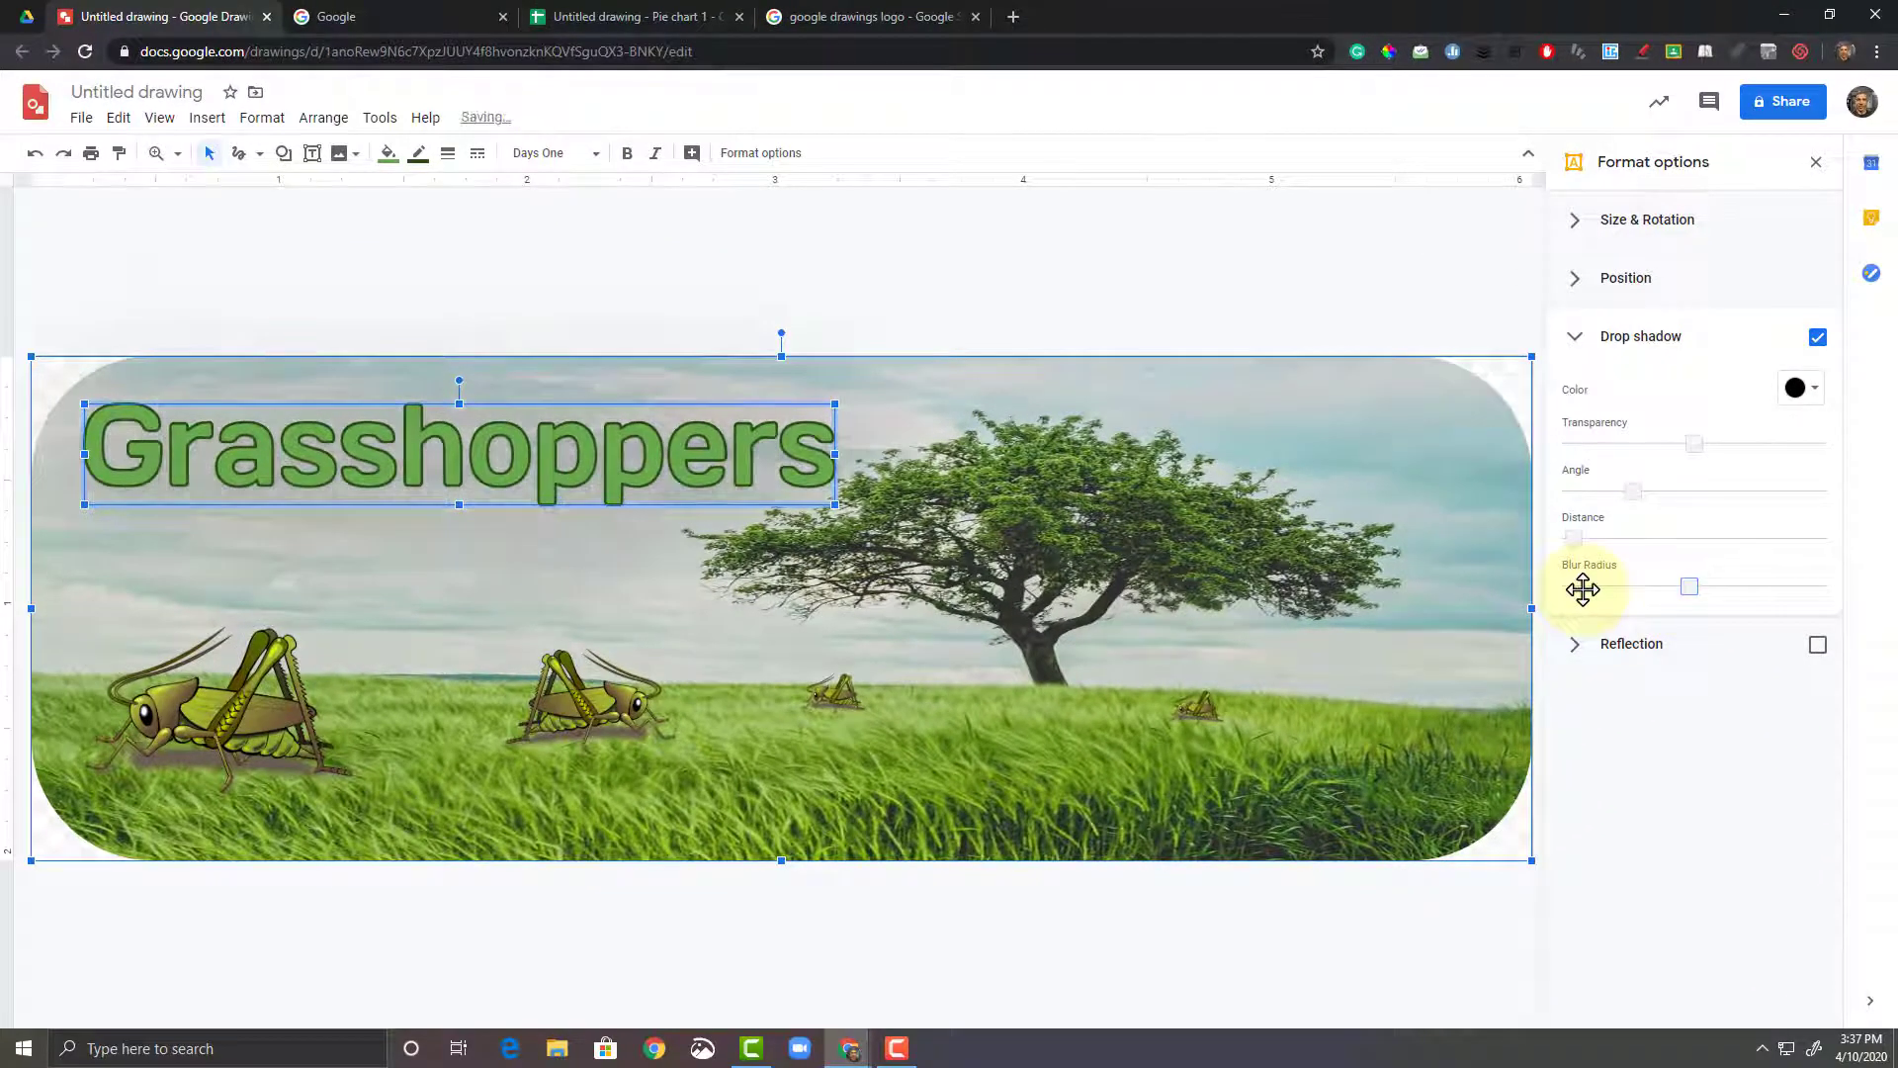
drag(1689, 586, 1551, 596)
Step: Color the title's drop shadow dark green, with a small distance and 56% transparency
click(1812, 392)
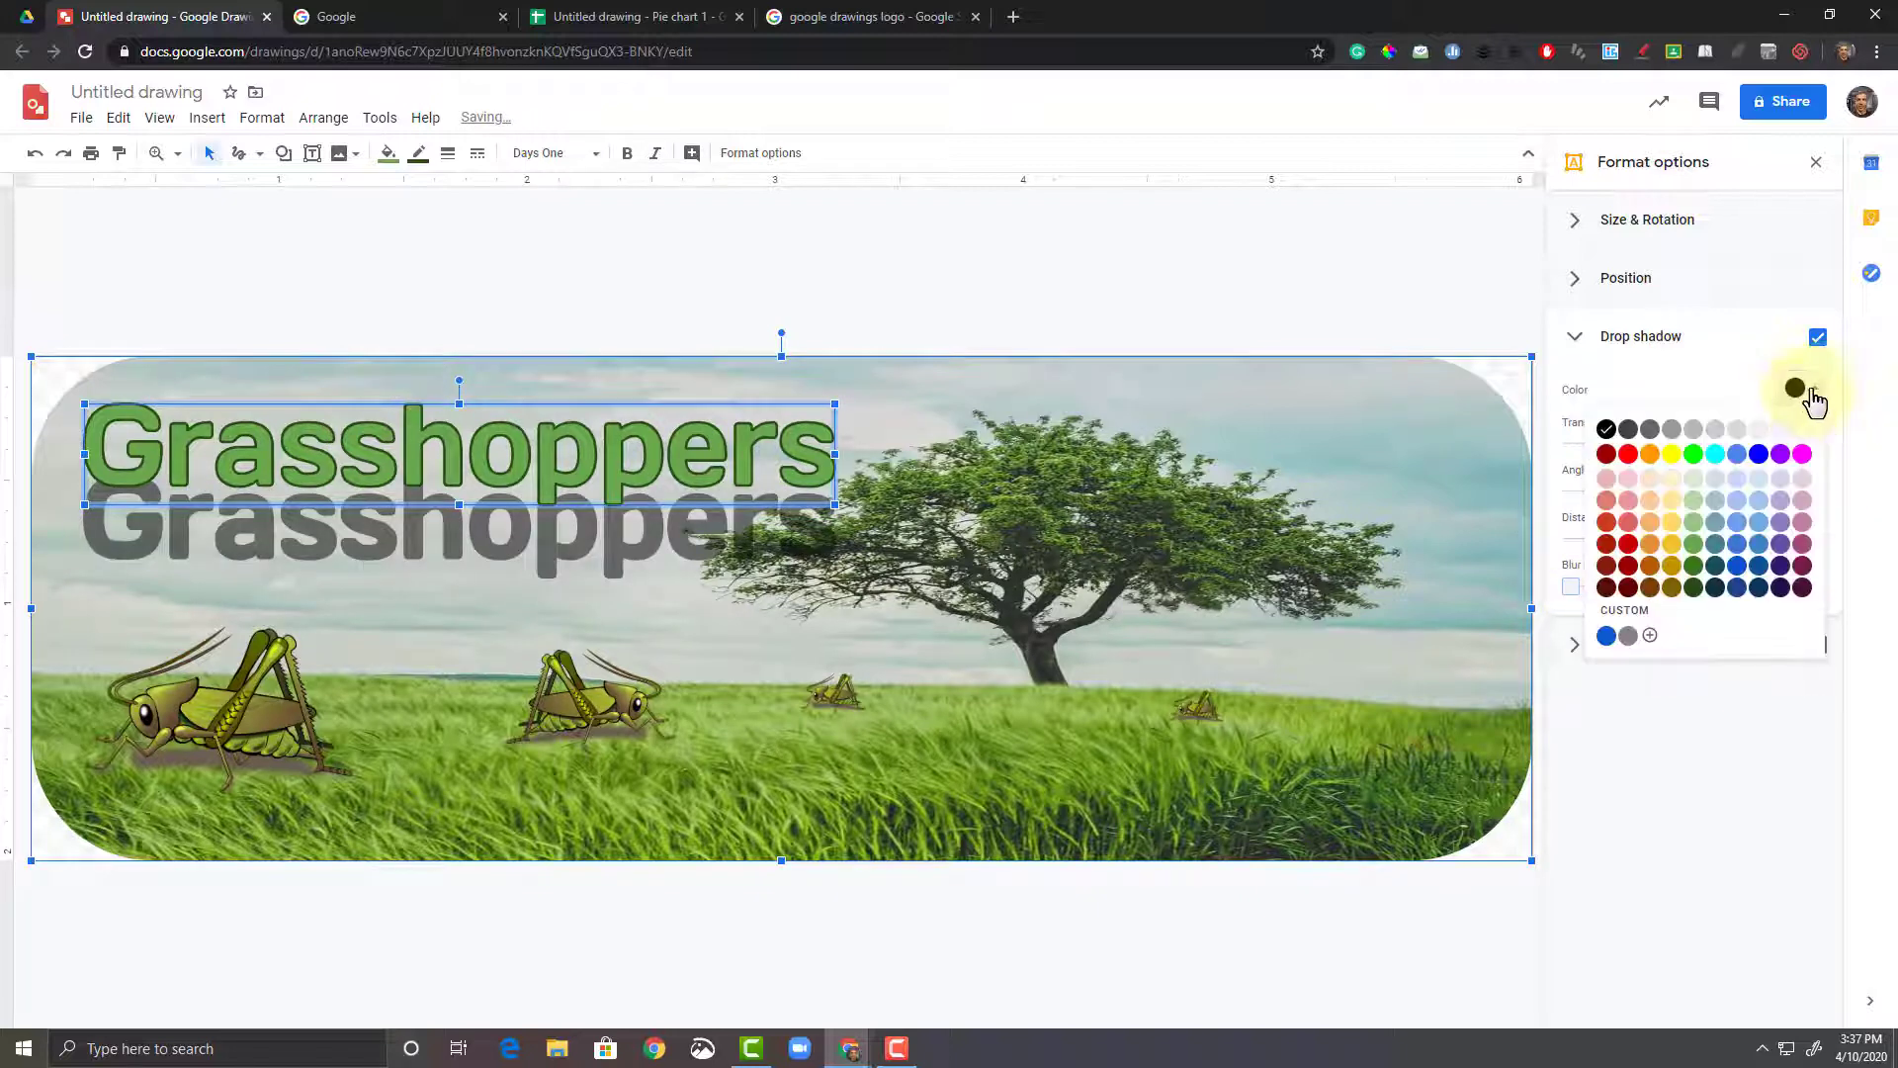
click(1693, 567)
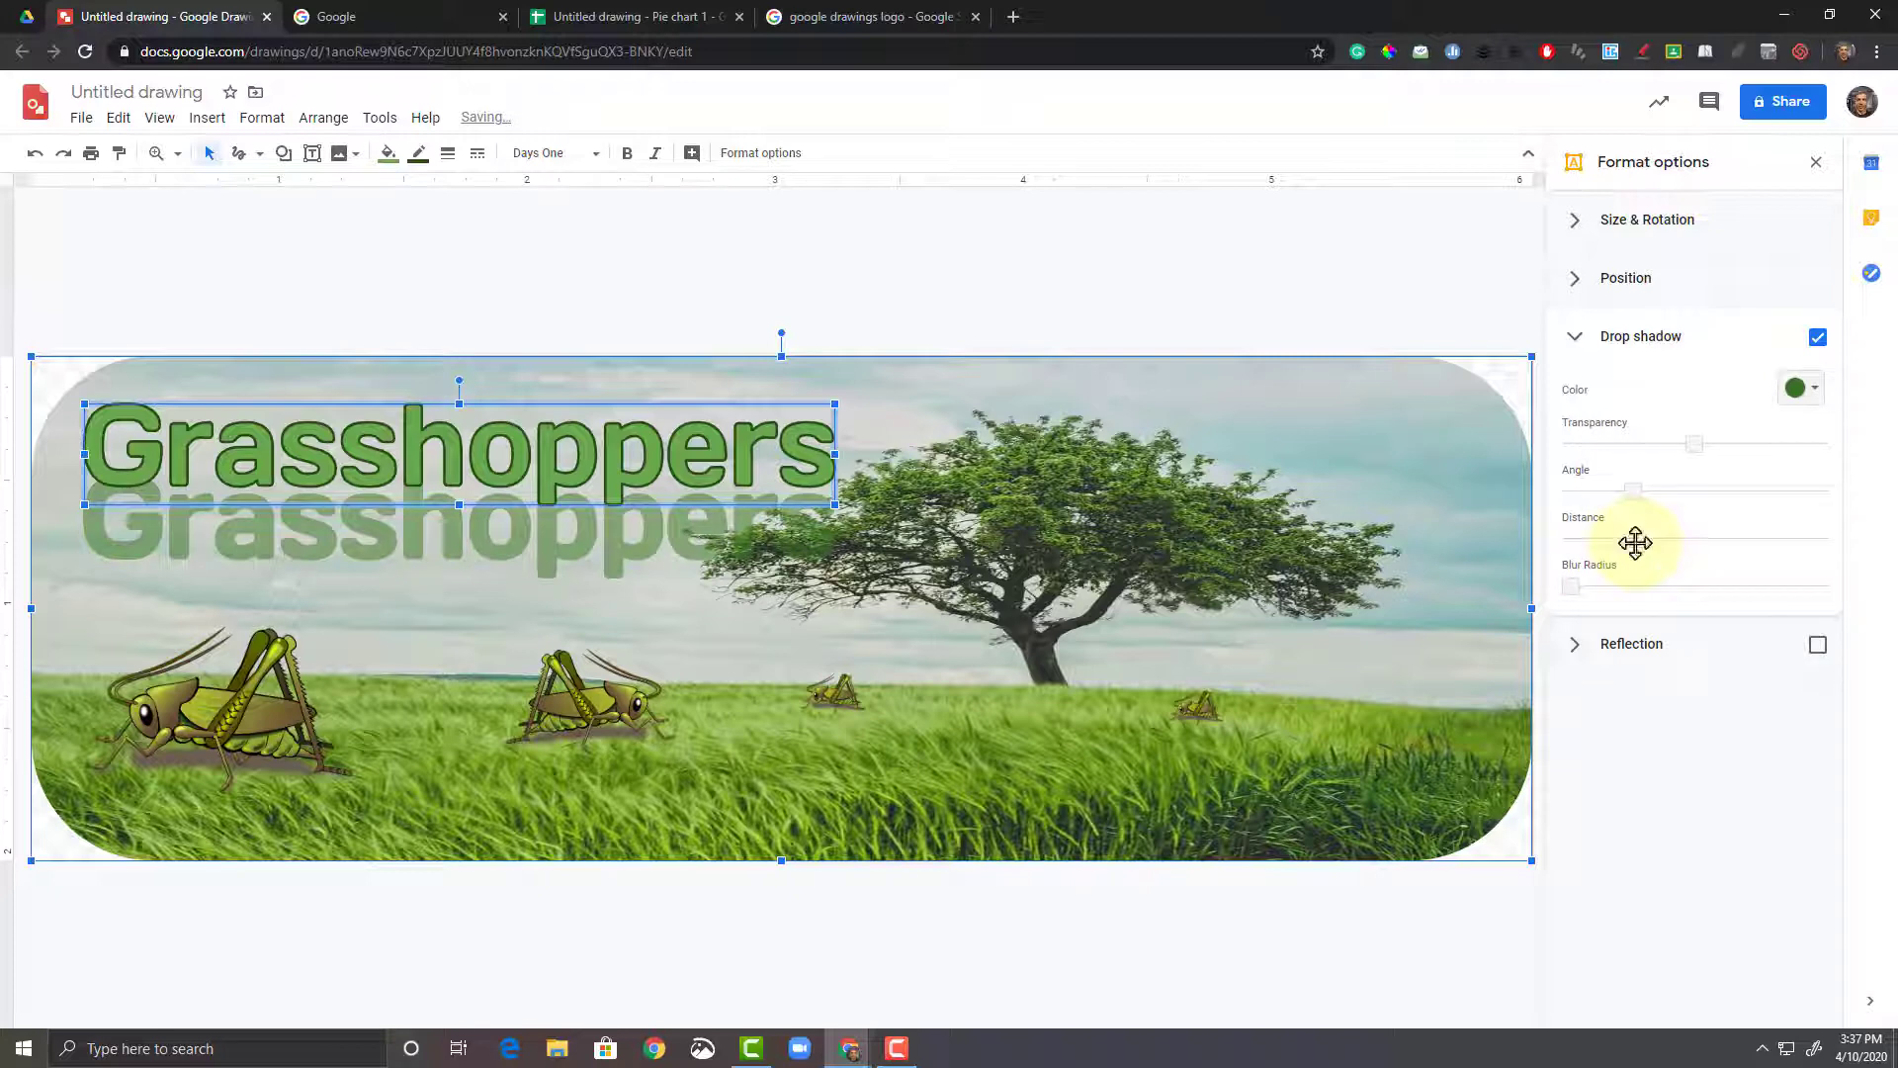
drag(1635, 542, 1576, 543)
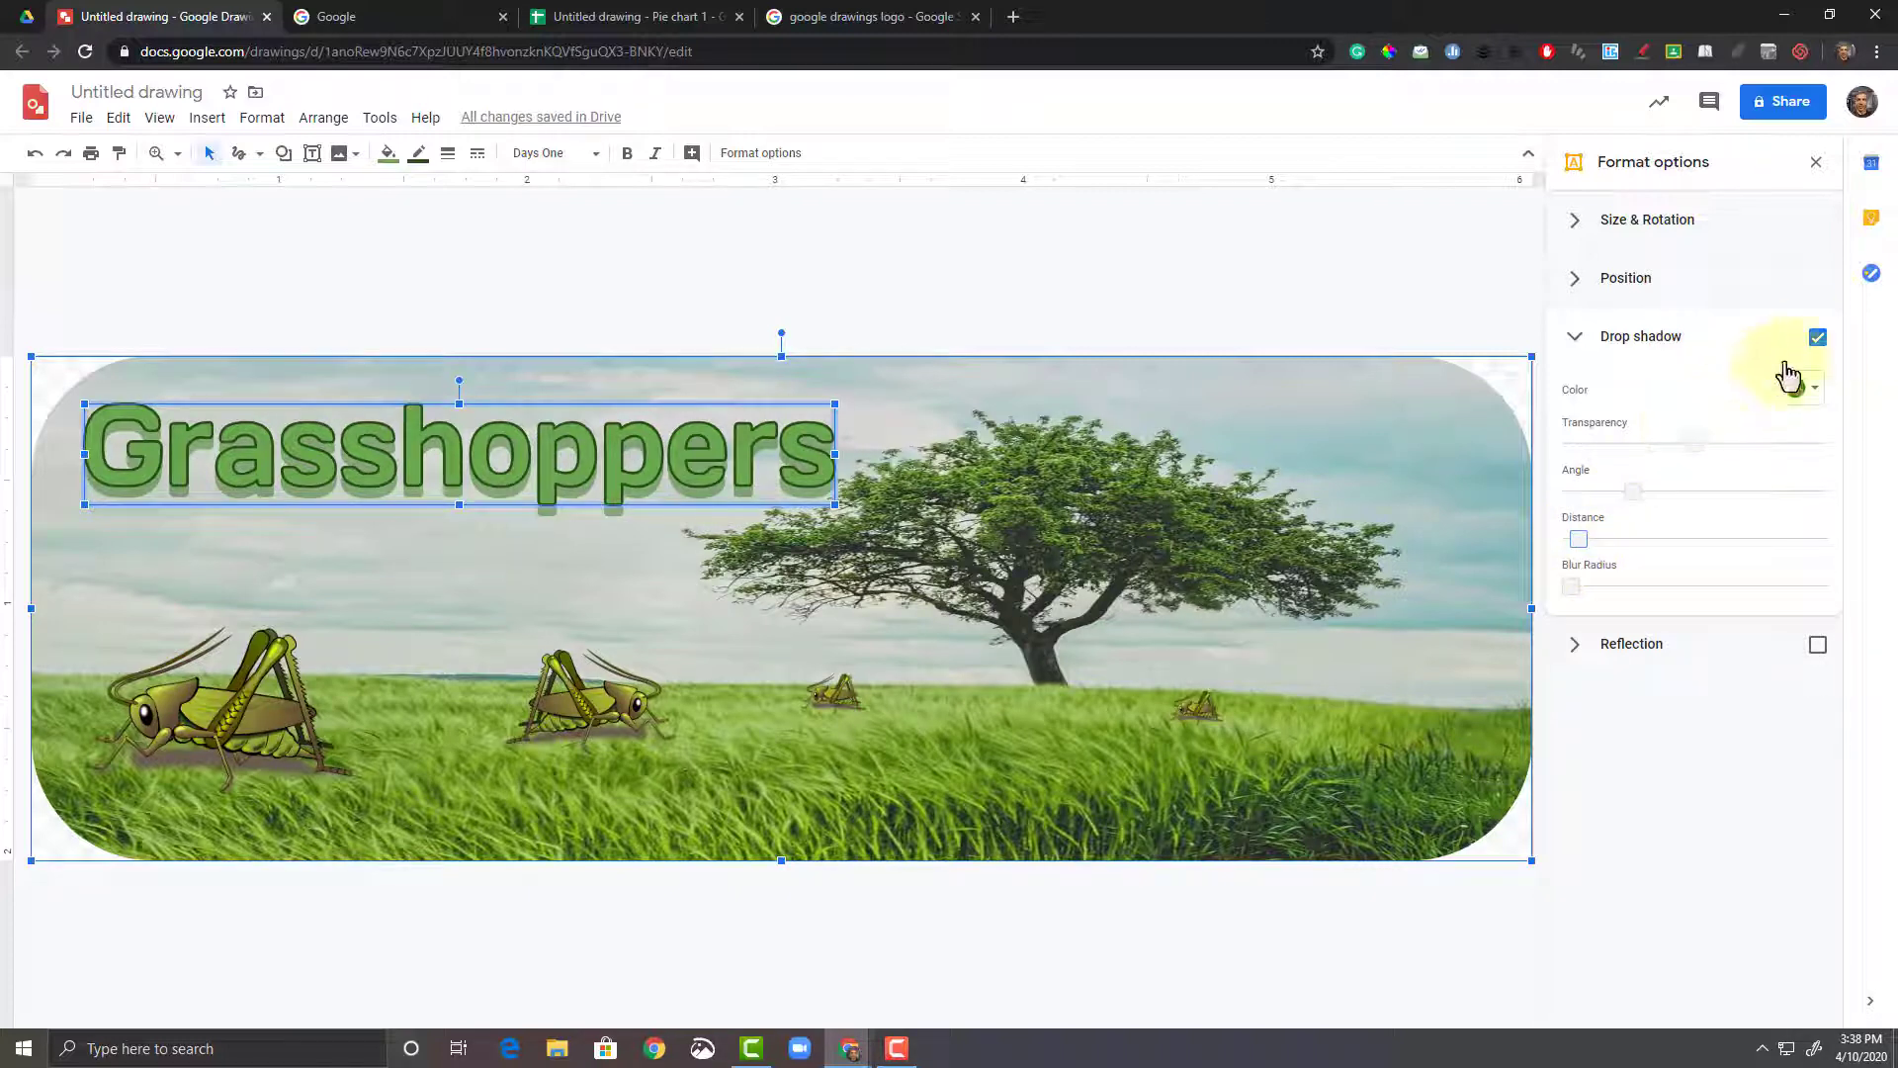
click(1817, 339)
click(1819, 354)
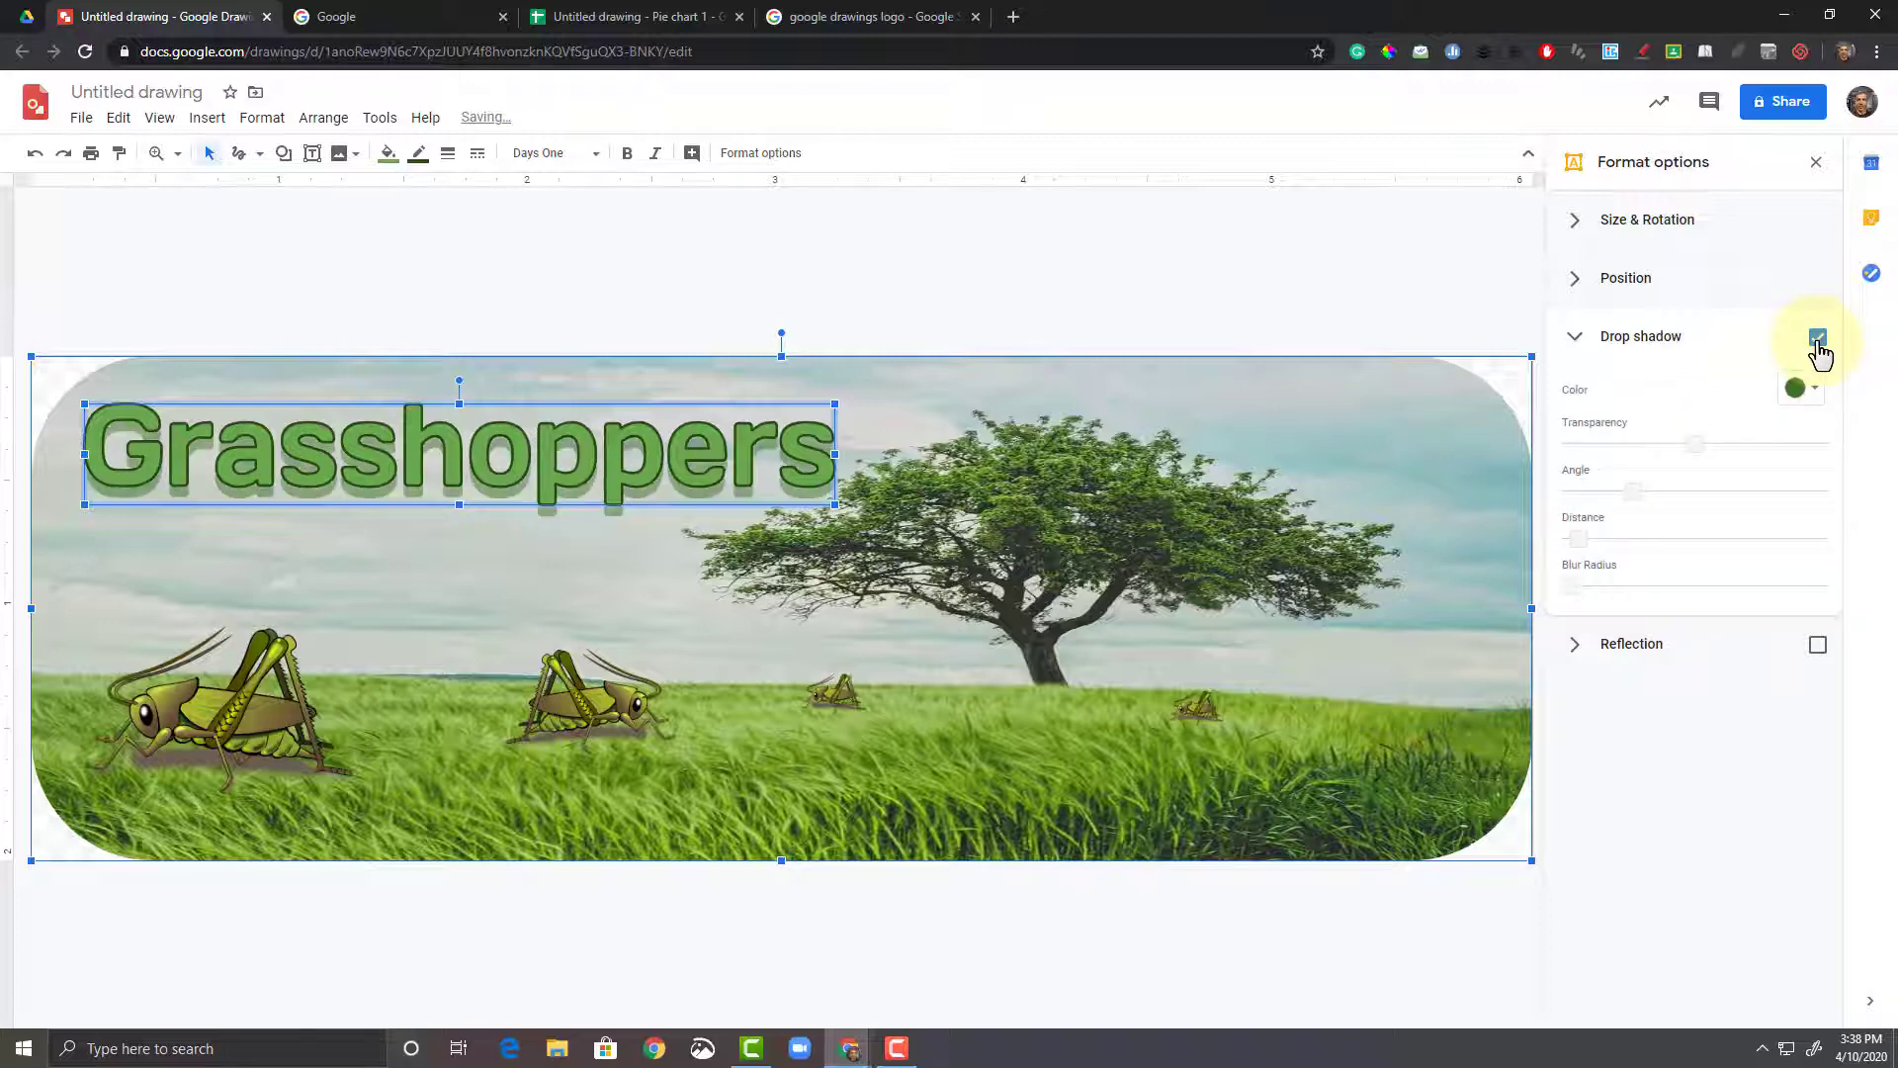
mouse_move(1692, 442)
mouse_down()
mouse_move(1794, 441)
mouse_move(1589, 444)
mouse_move(1710, 444)
mouse_up()
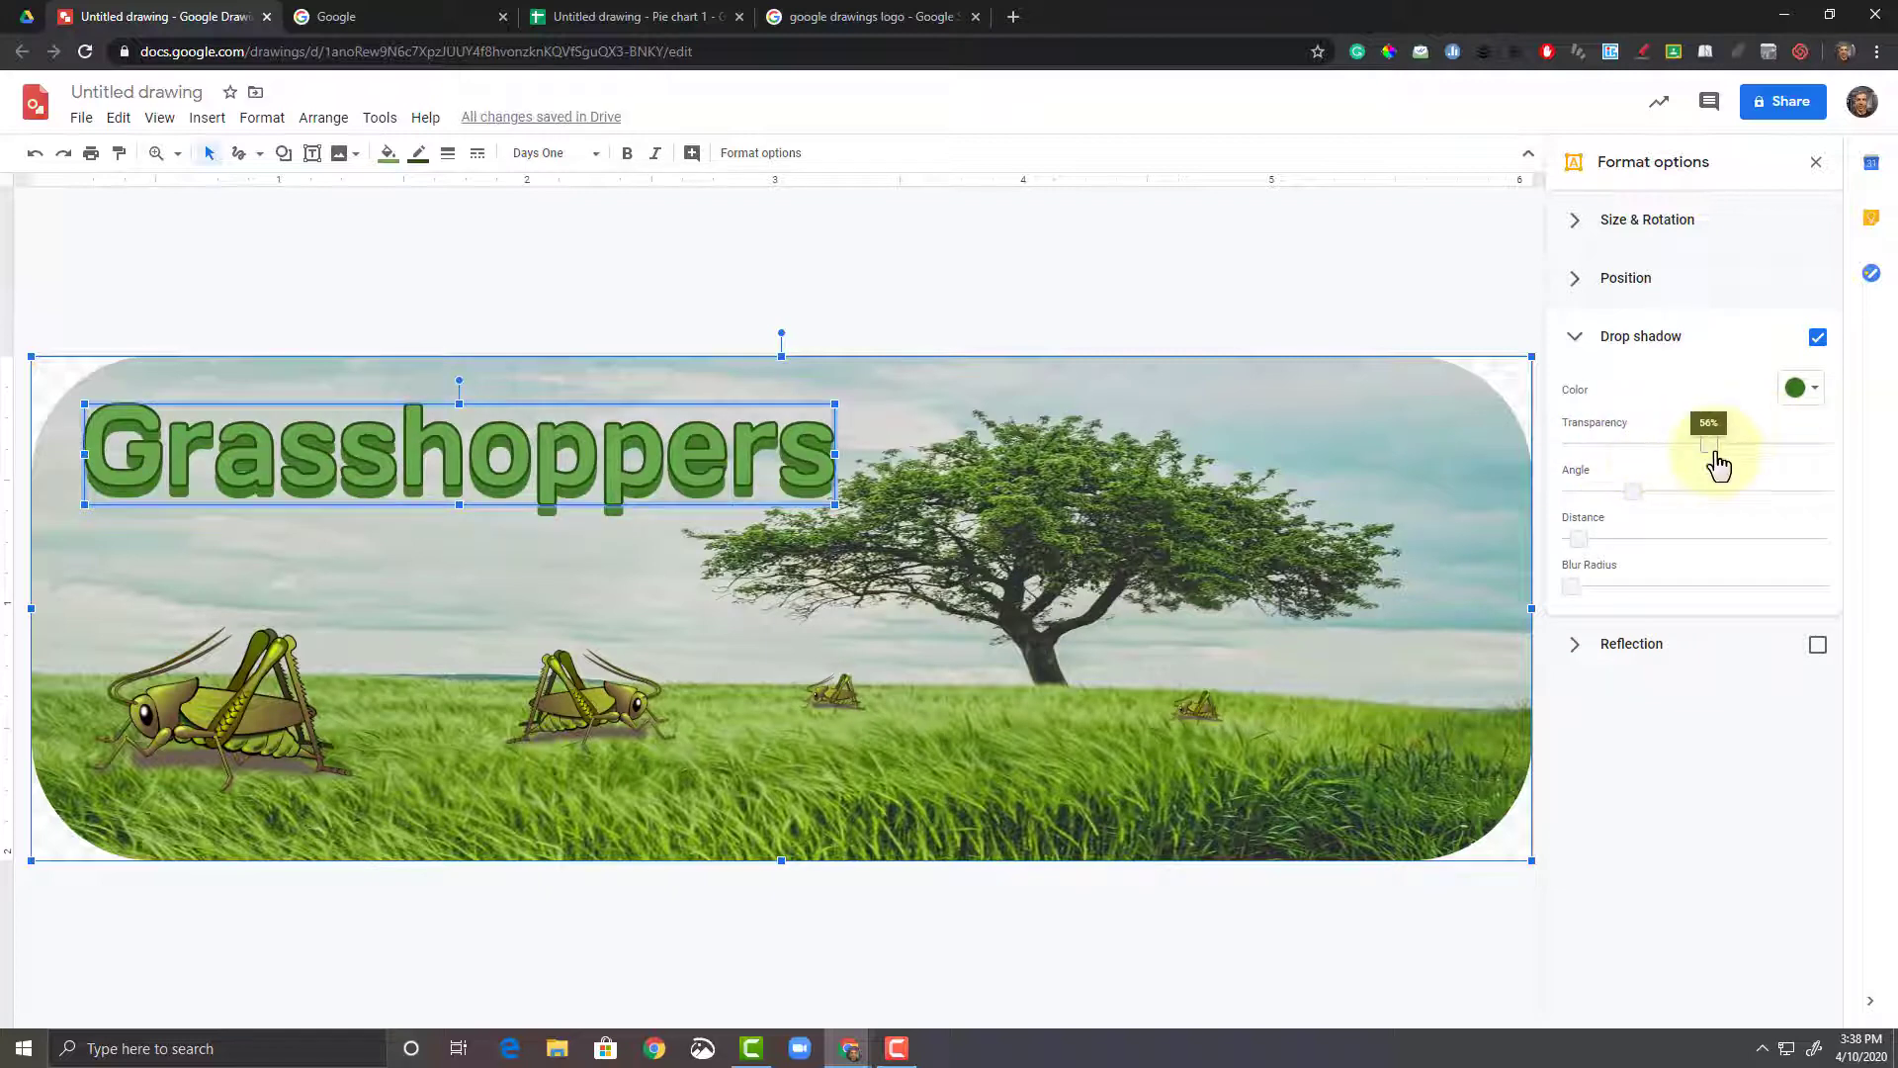
Step: Turn off the title's drop shadow and give the title a reflection instead
click(1817, 338)
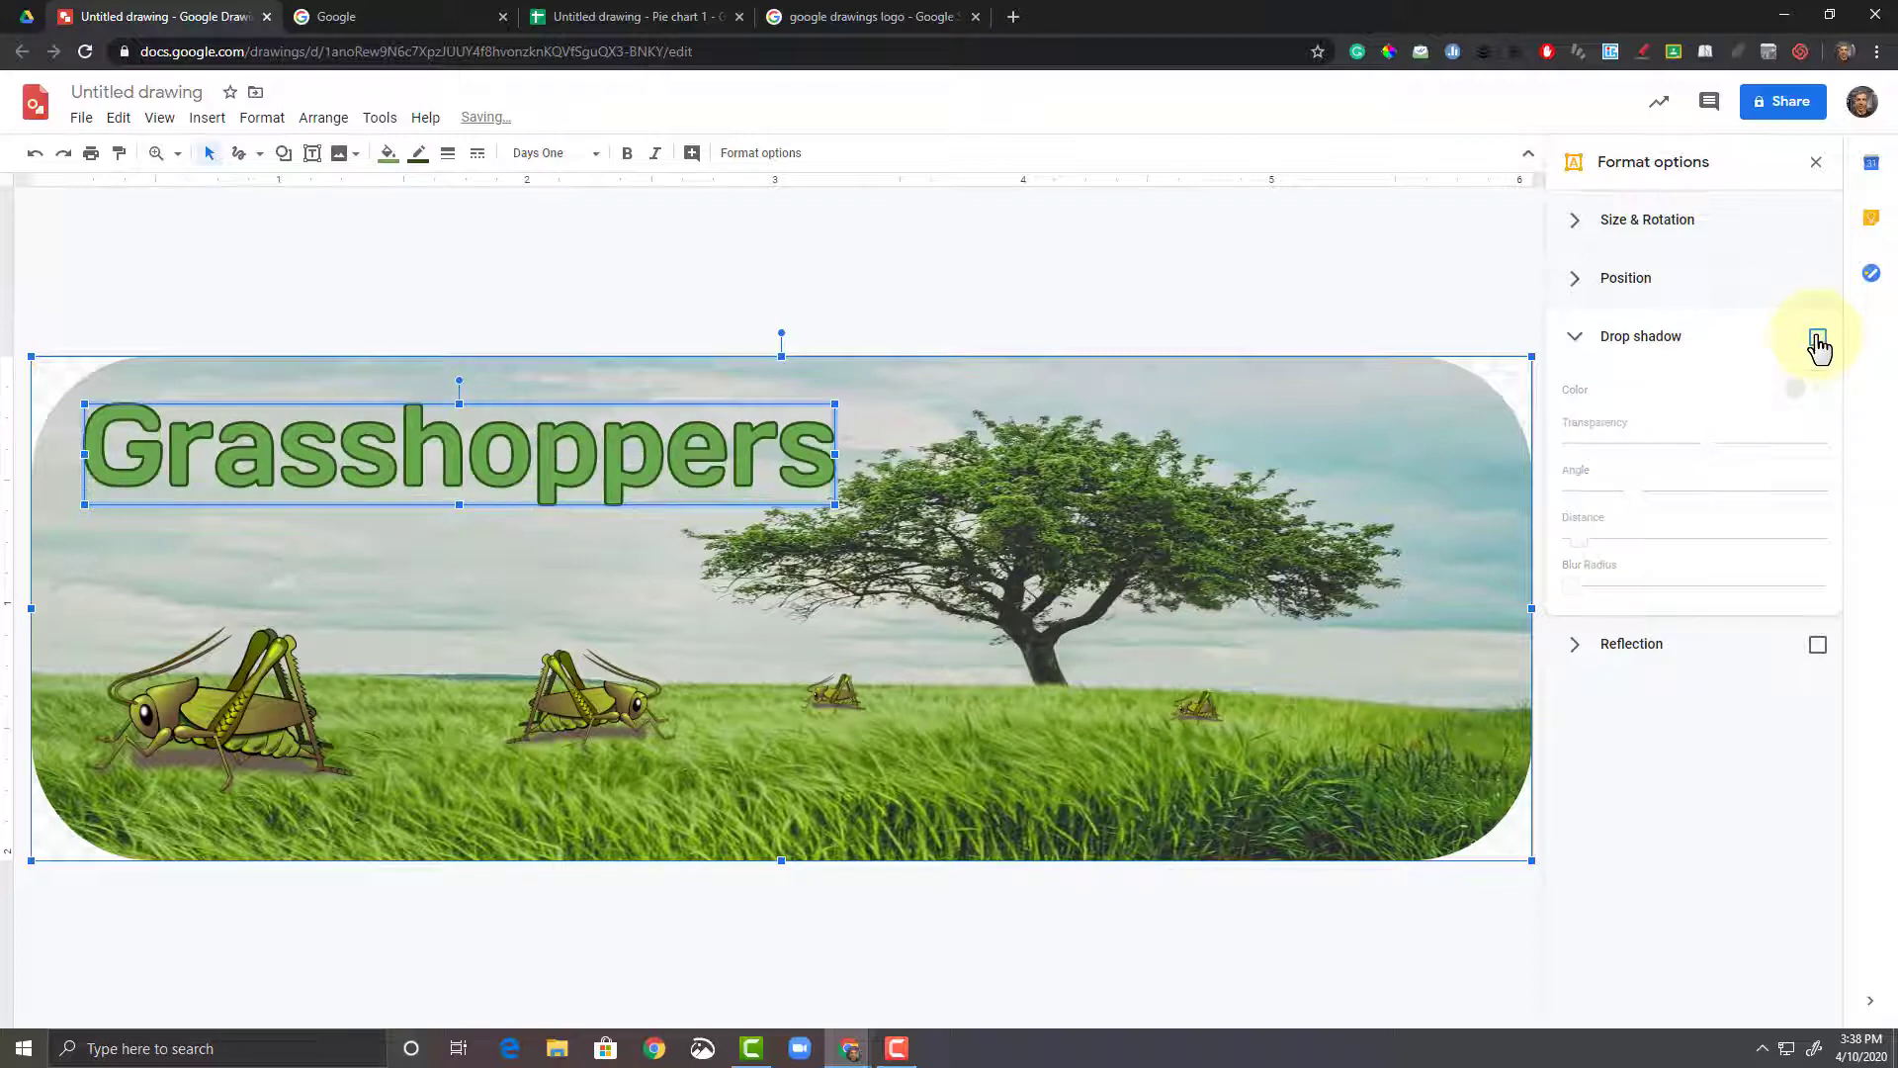
click(1579, 348)
click(1577, 400)
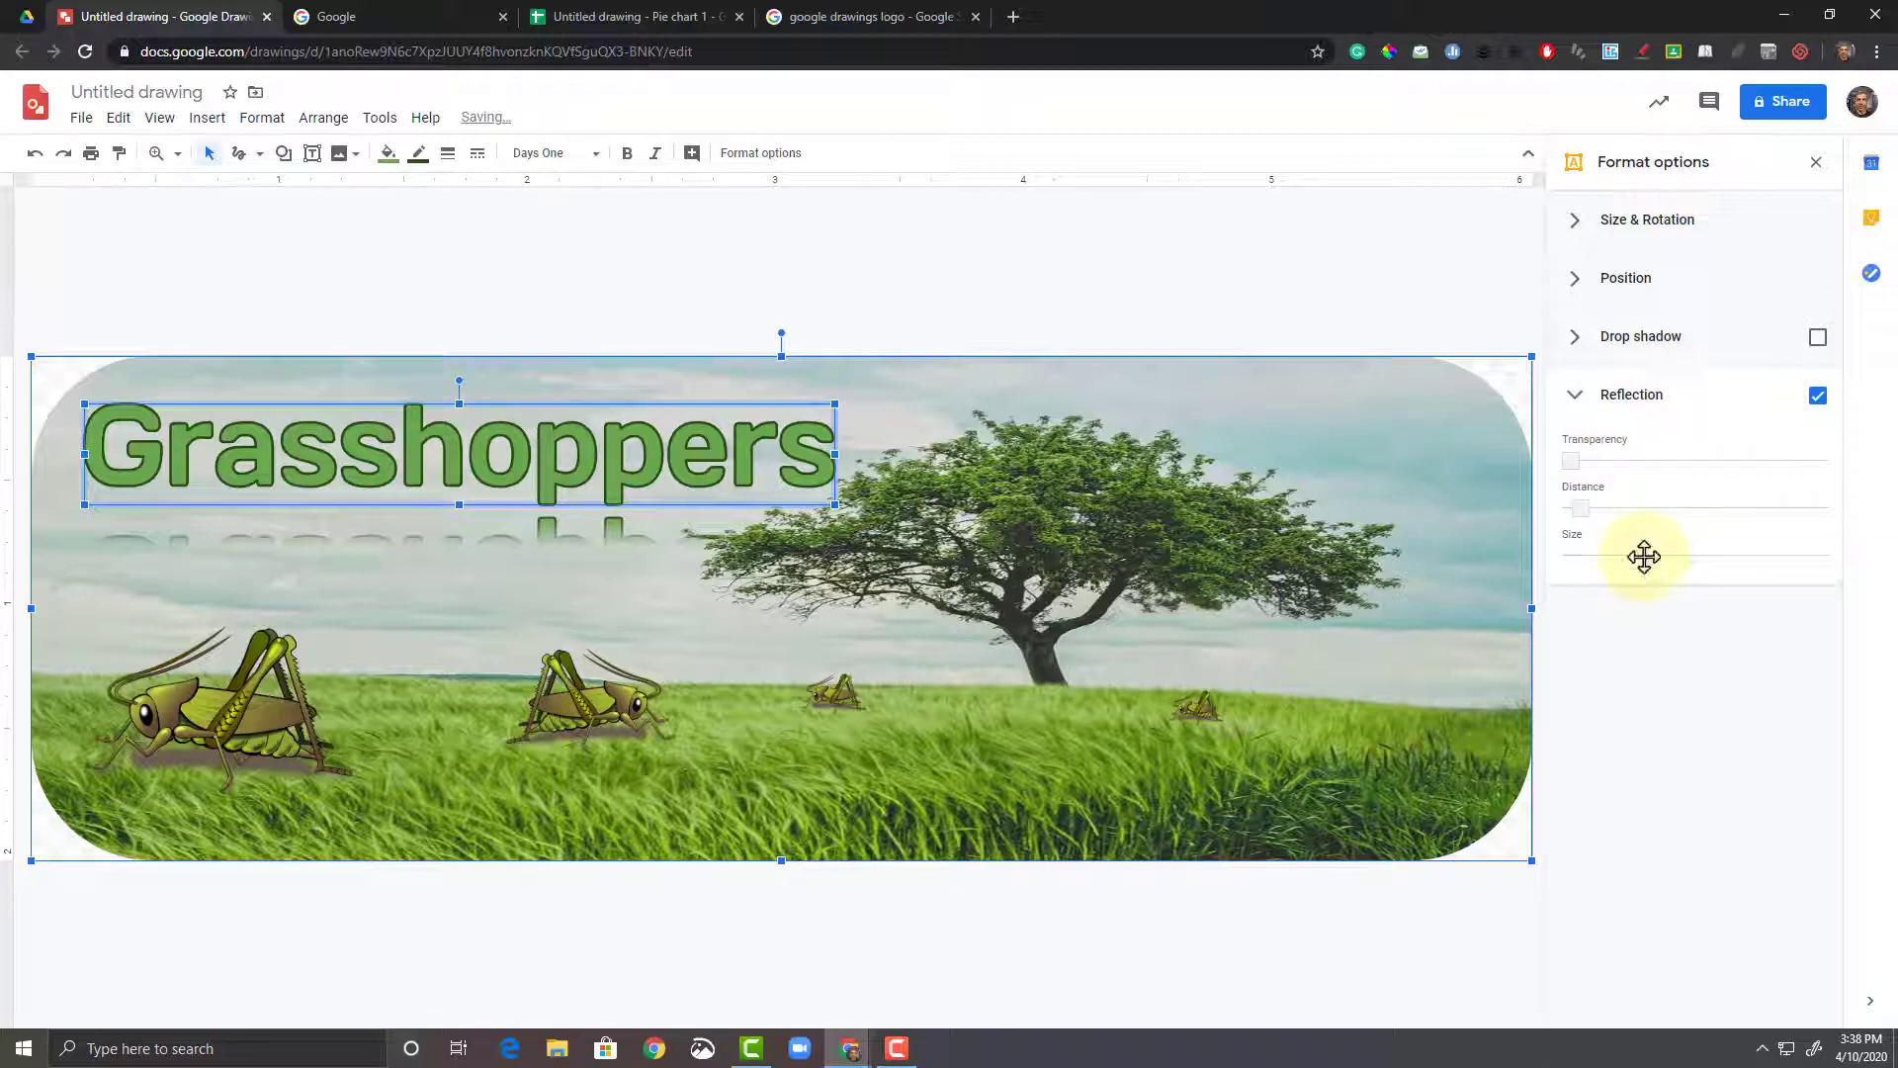
Step: Make the title's reflection larger and about half transparent, with the smallest distance from the text
mouse_move(1644, 556)
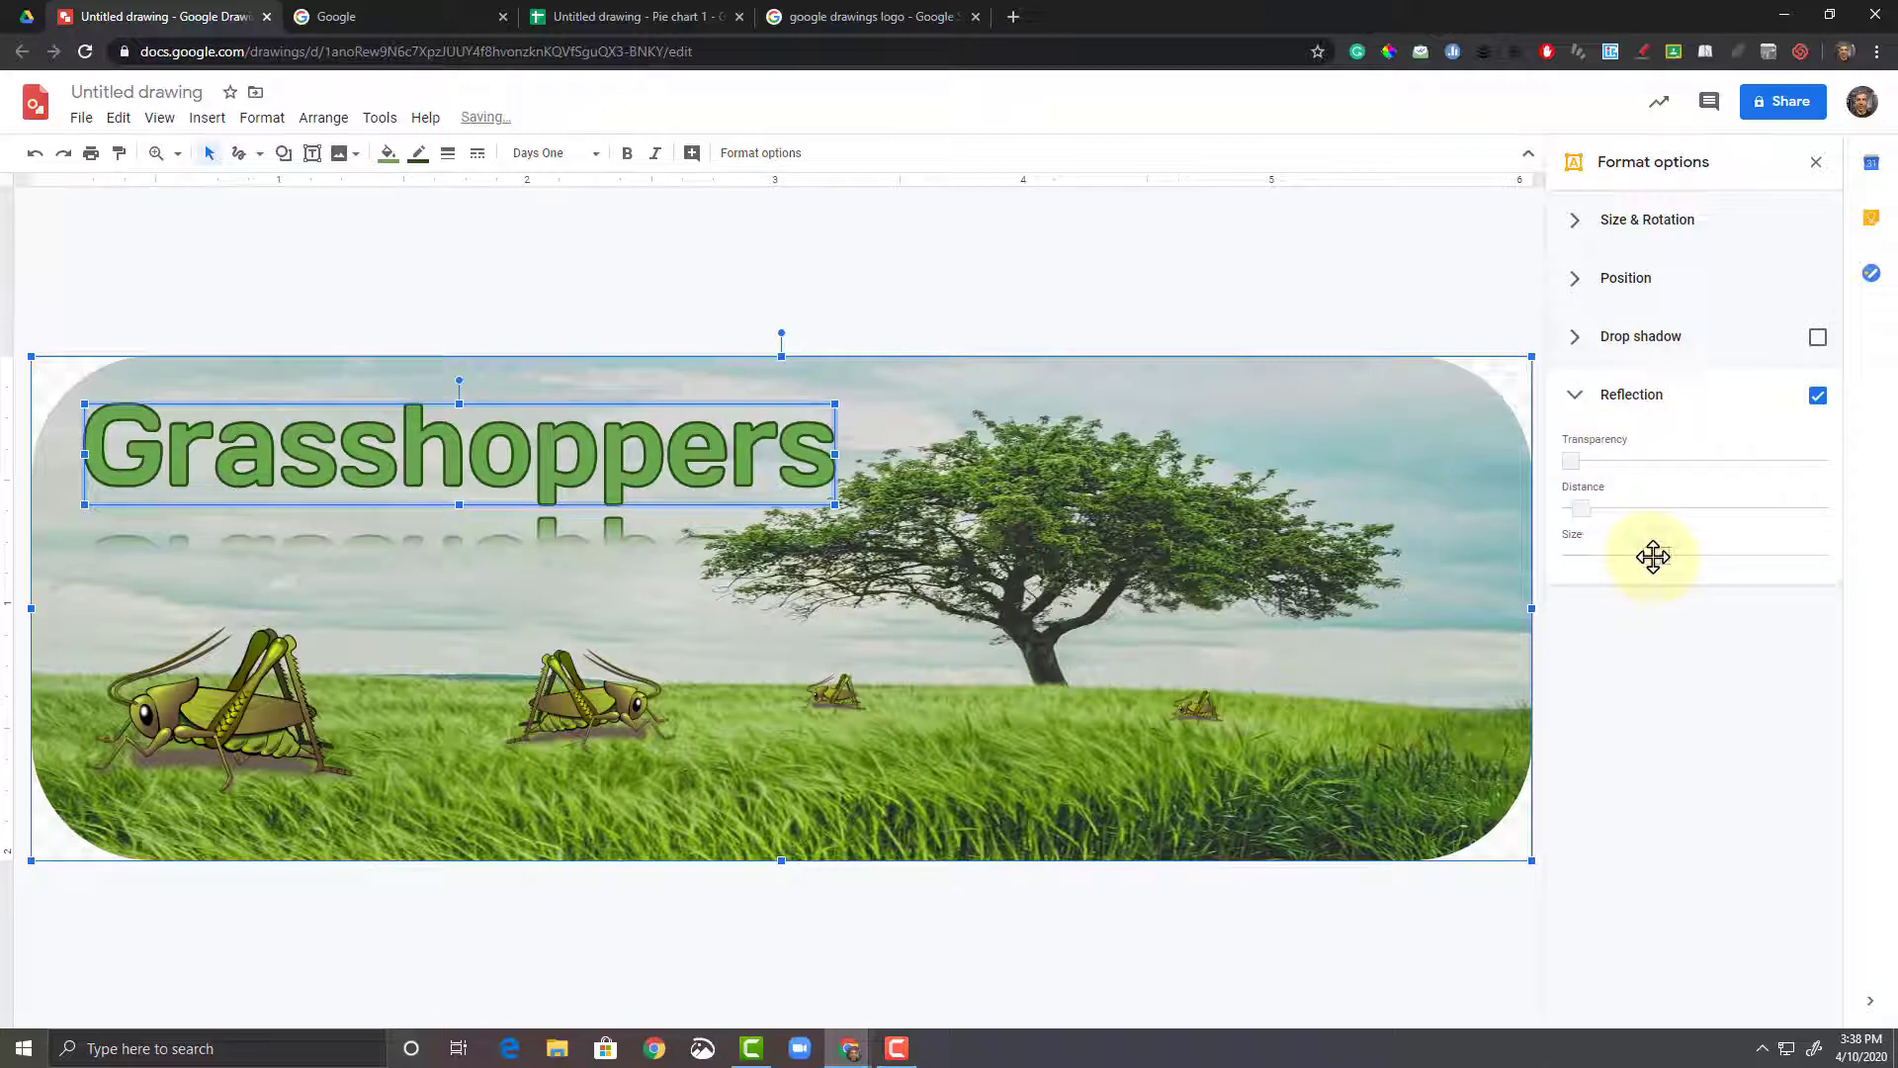
drag(1657, 555, 1708, 561)
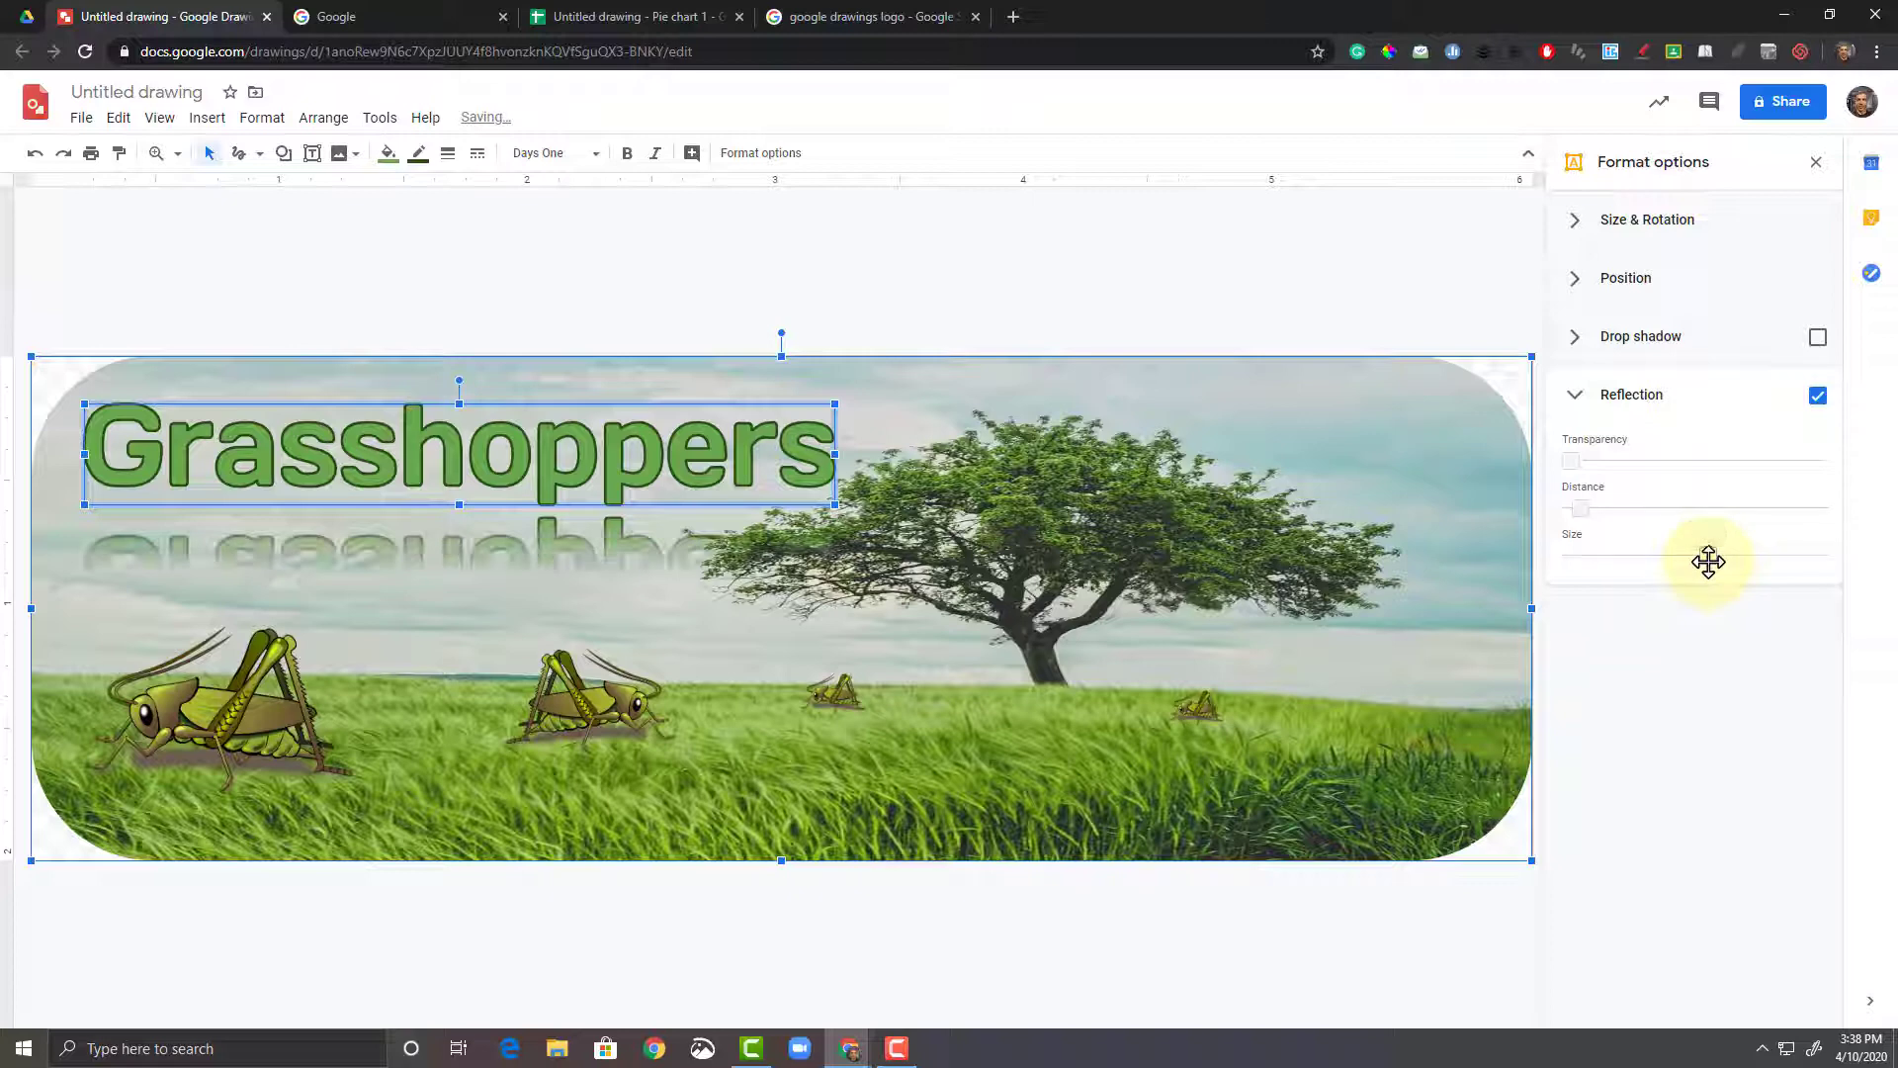
drag(1585, 509, 1692, 483)
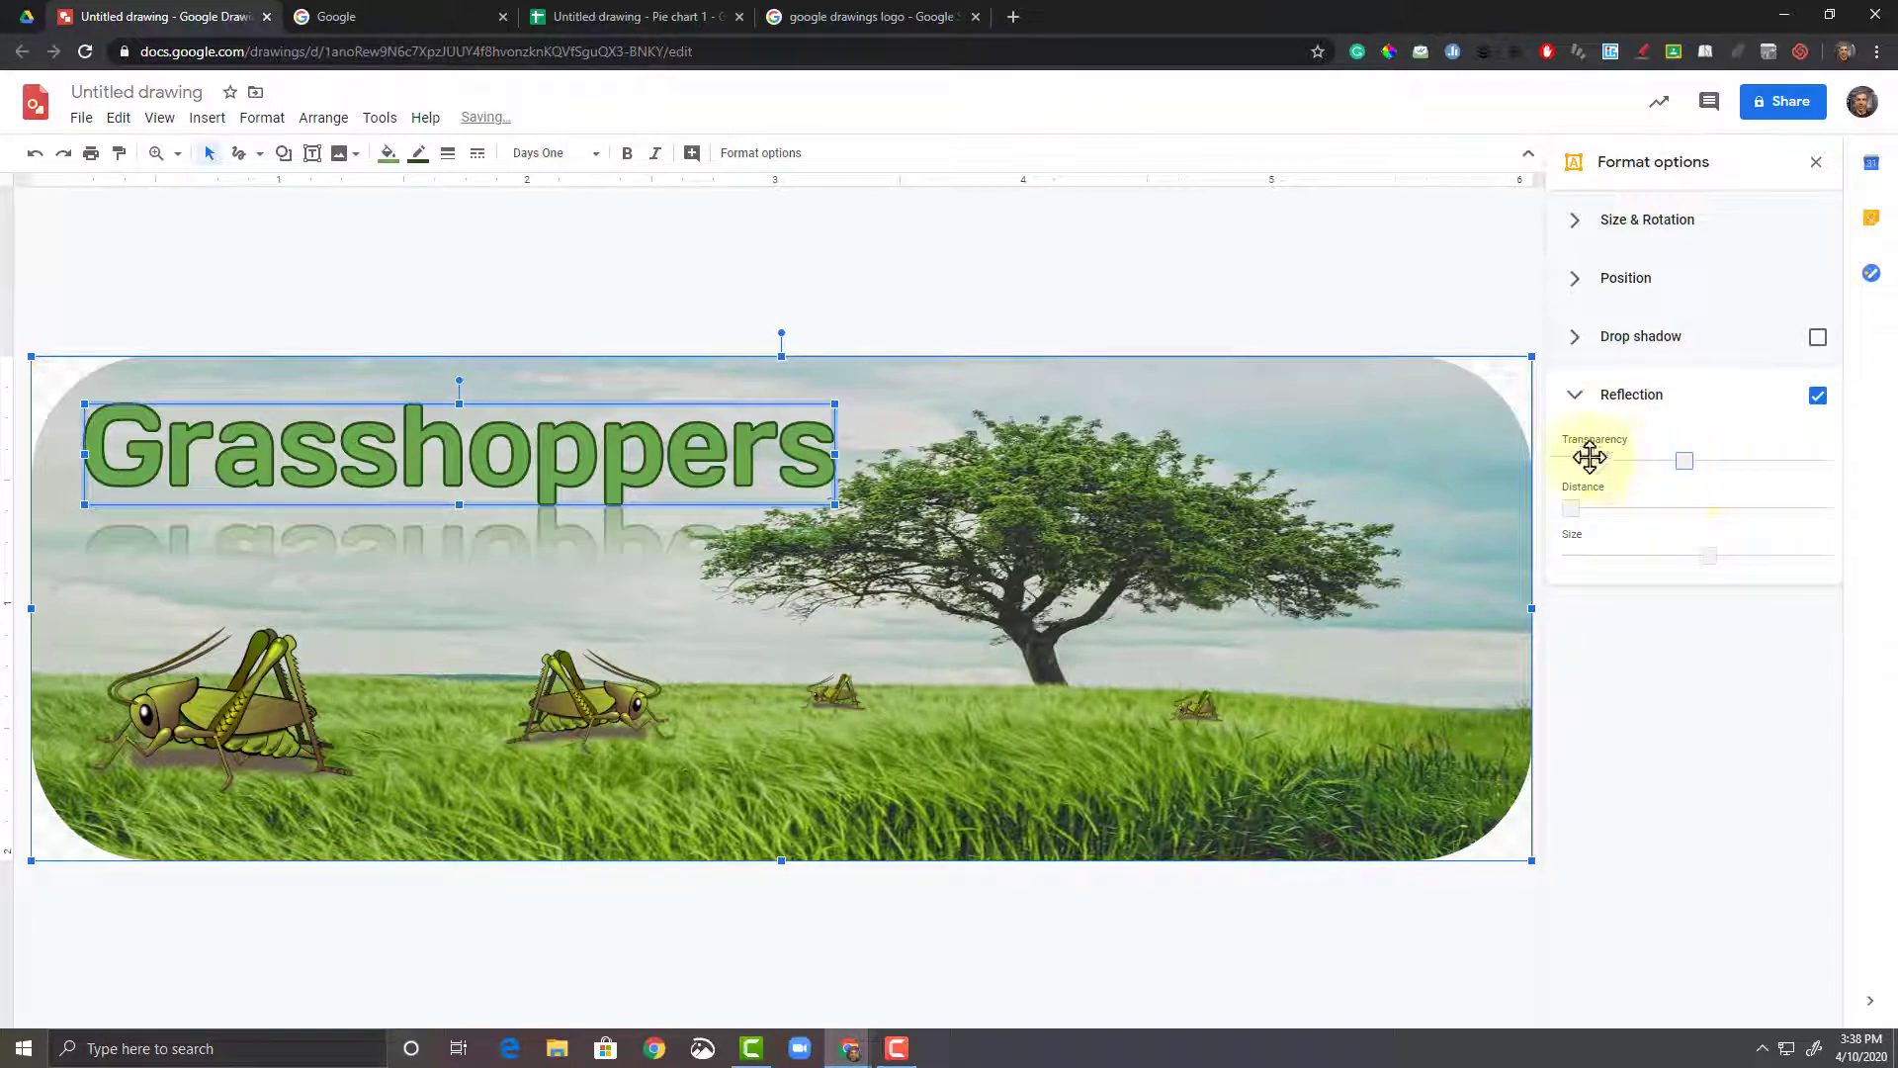
Step: Move the Grasshoppers title straight down to the upper edge of the grass
click(1459, 435)
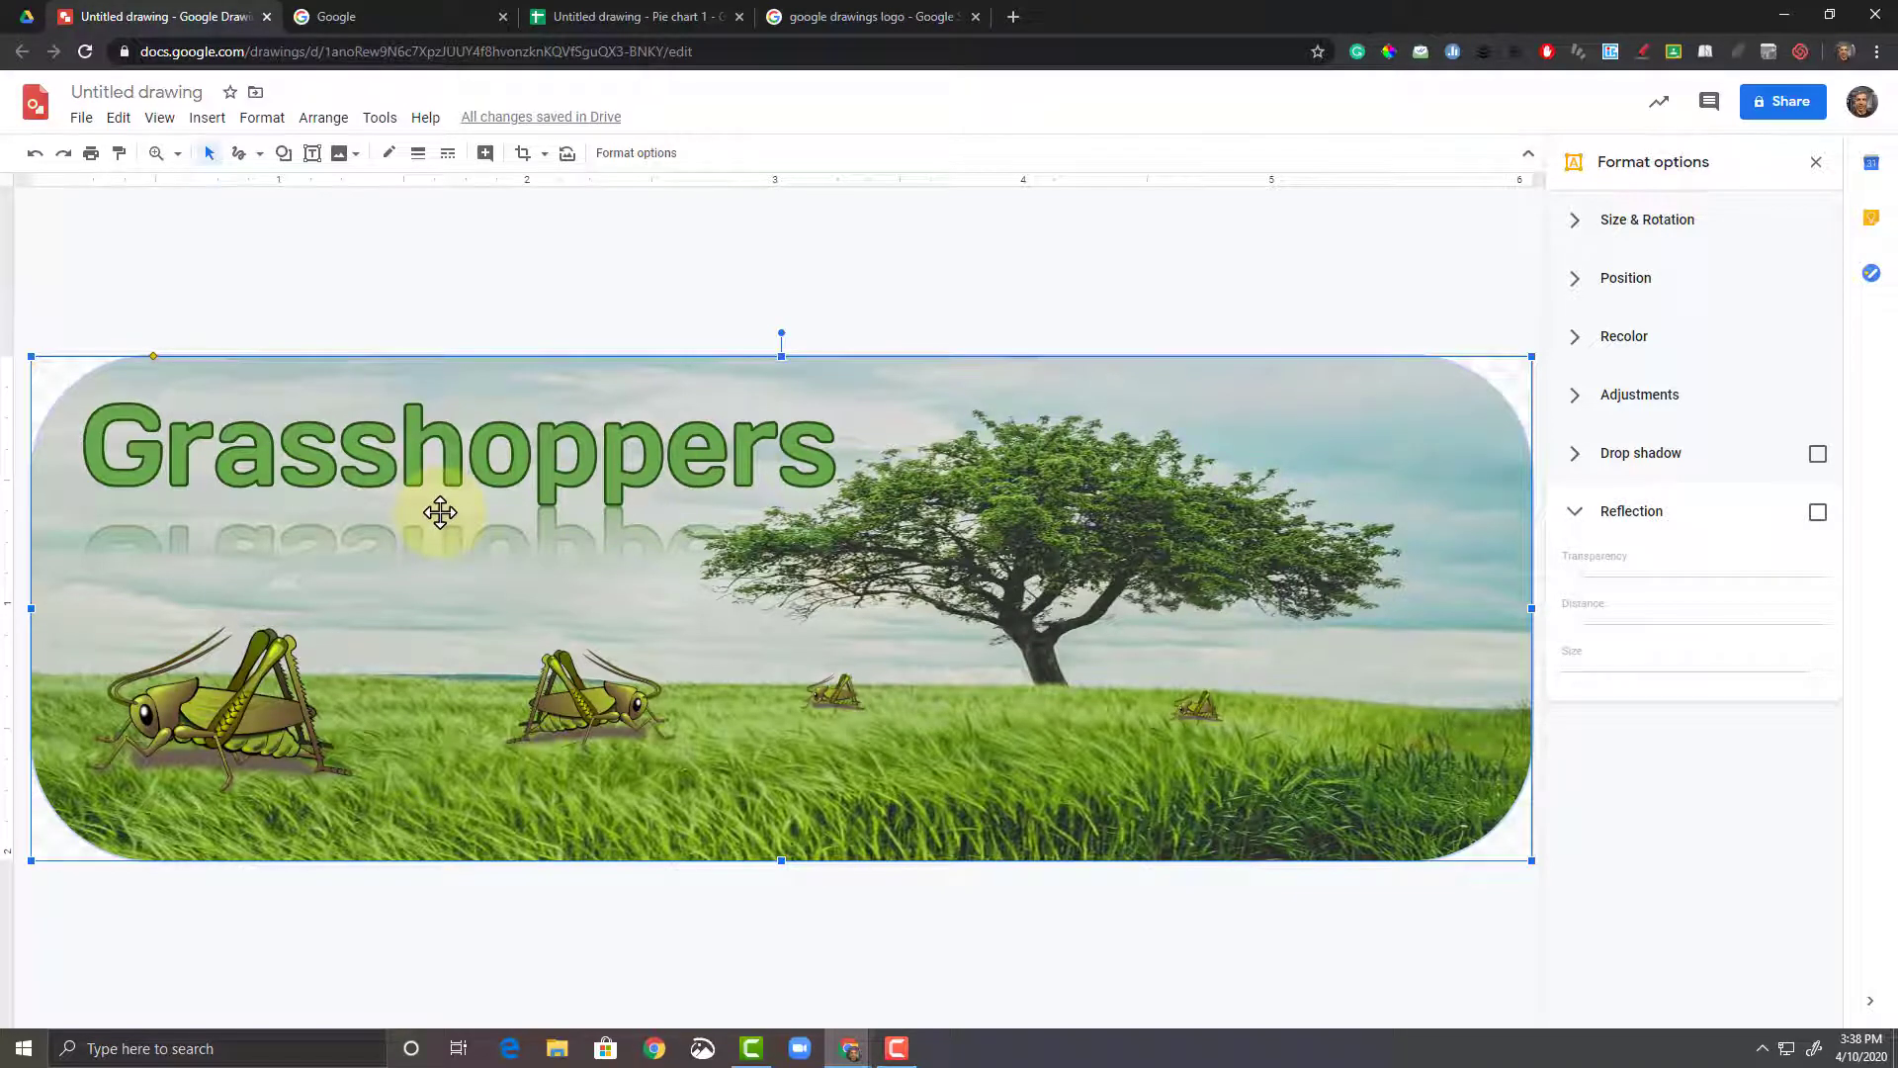
click(487, 457)
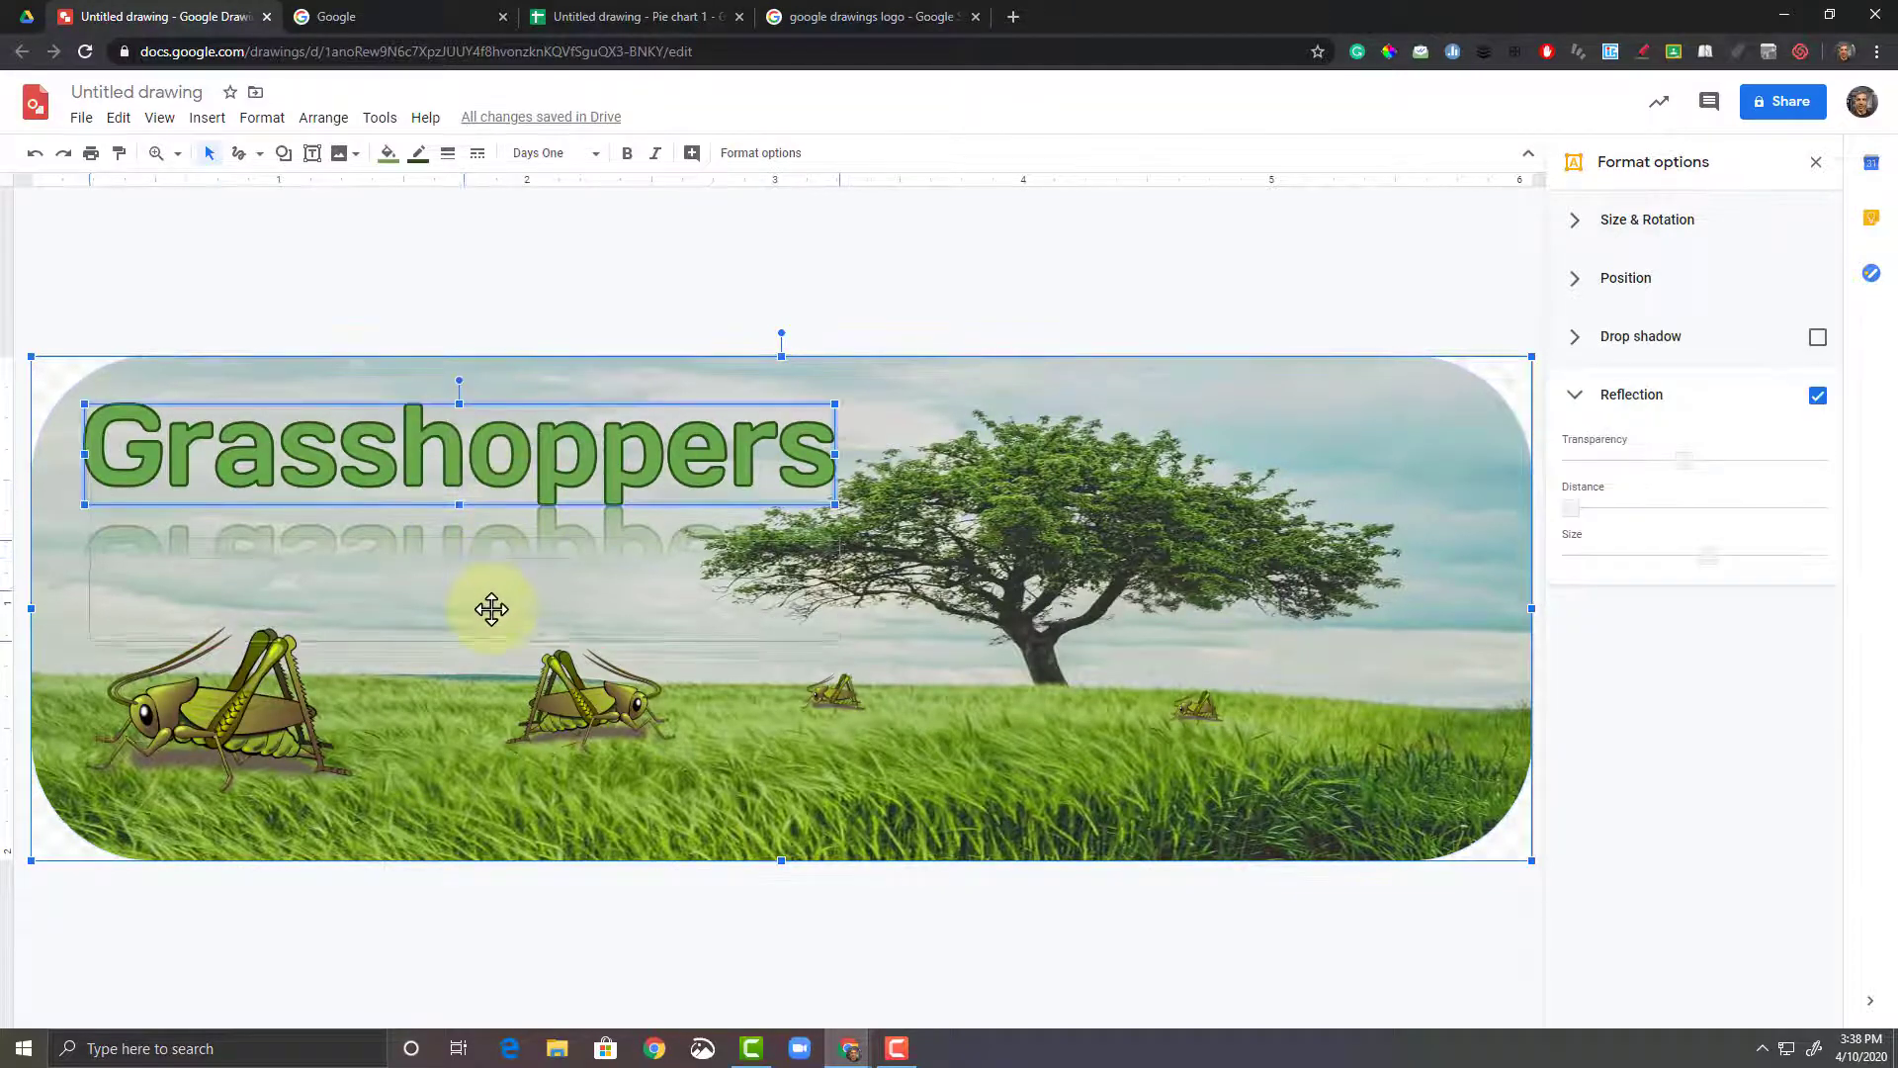
drag(488, 648, 488, 649)
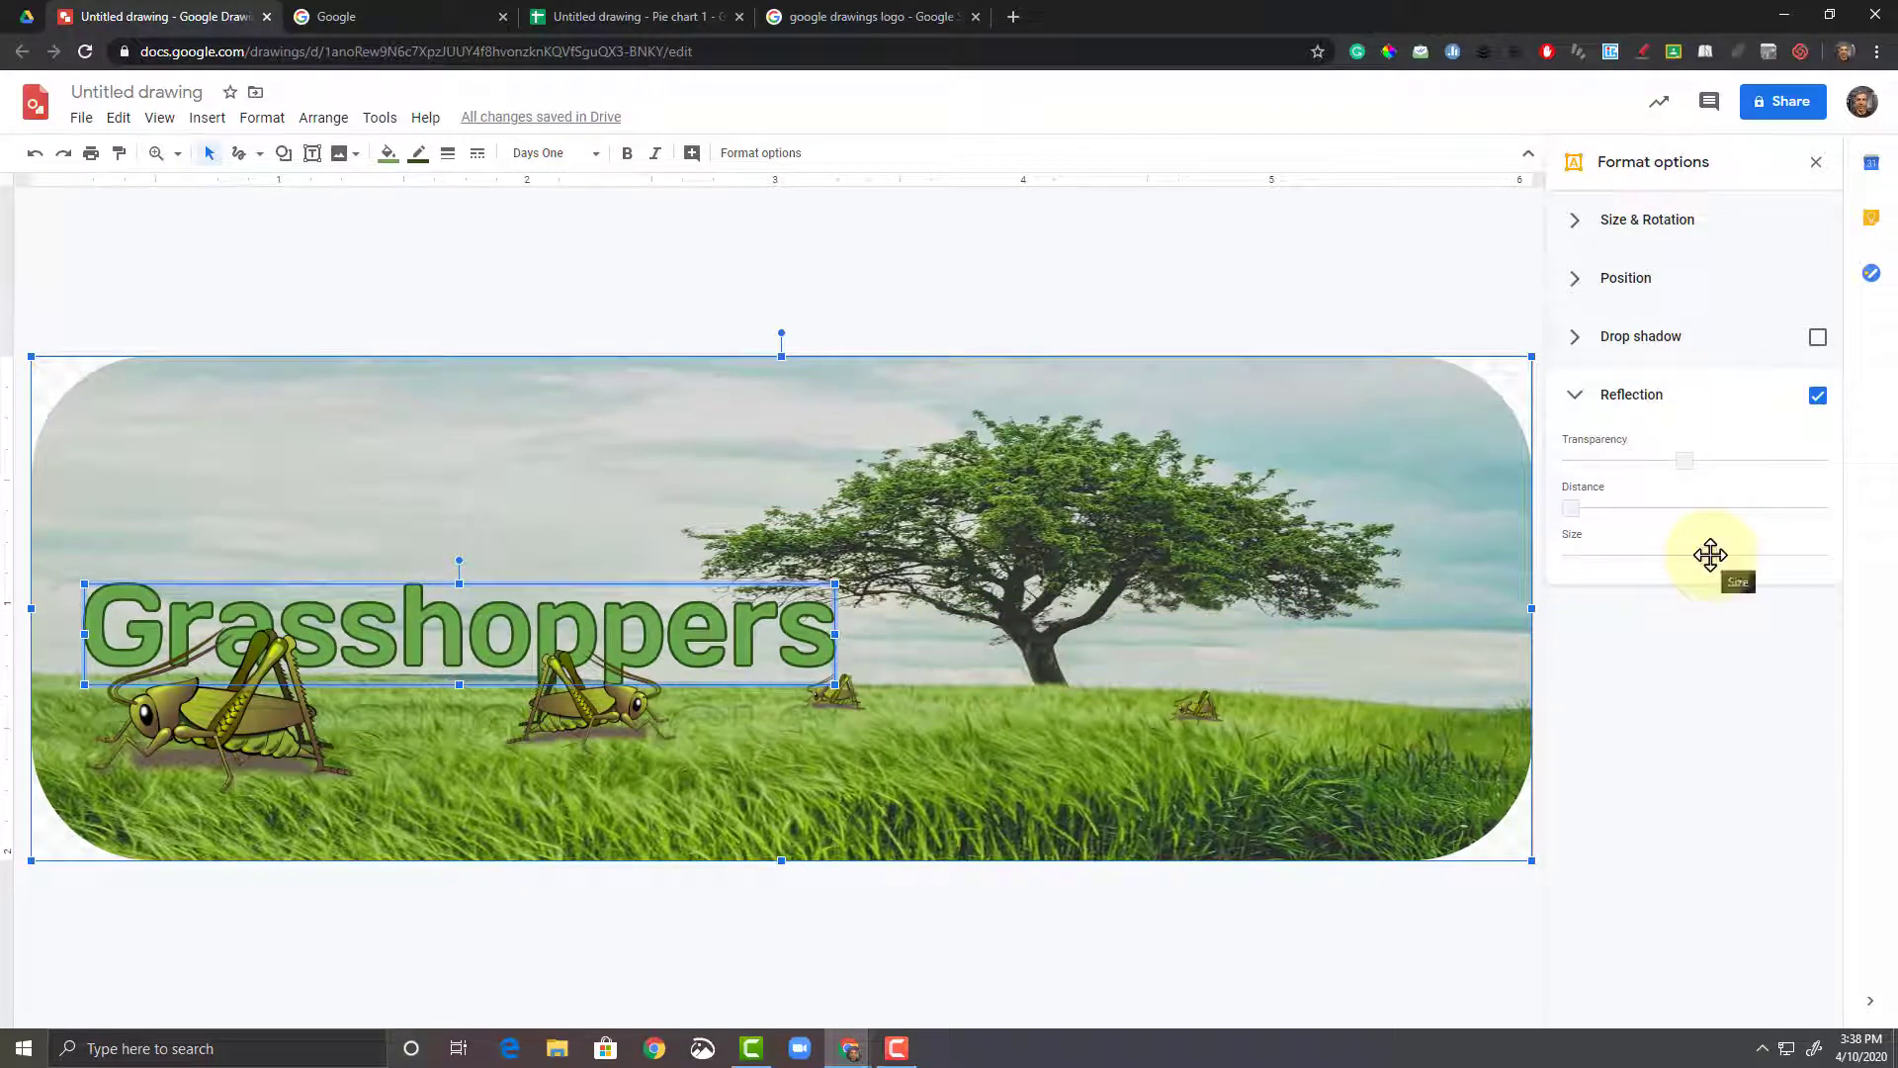
Step: Reduce the reflection's size slightly, keep its distance at the minimum and lower its transparency to about a quarter
drag(1710, 554, 1693, 555)
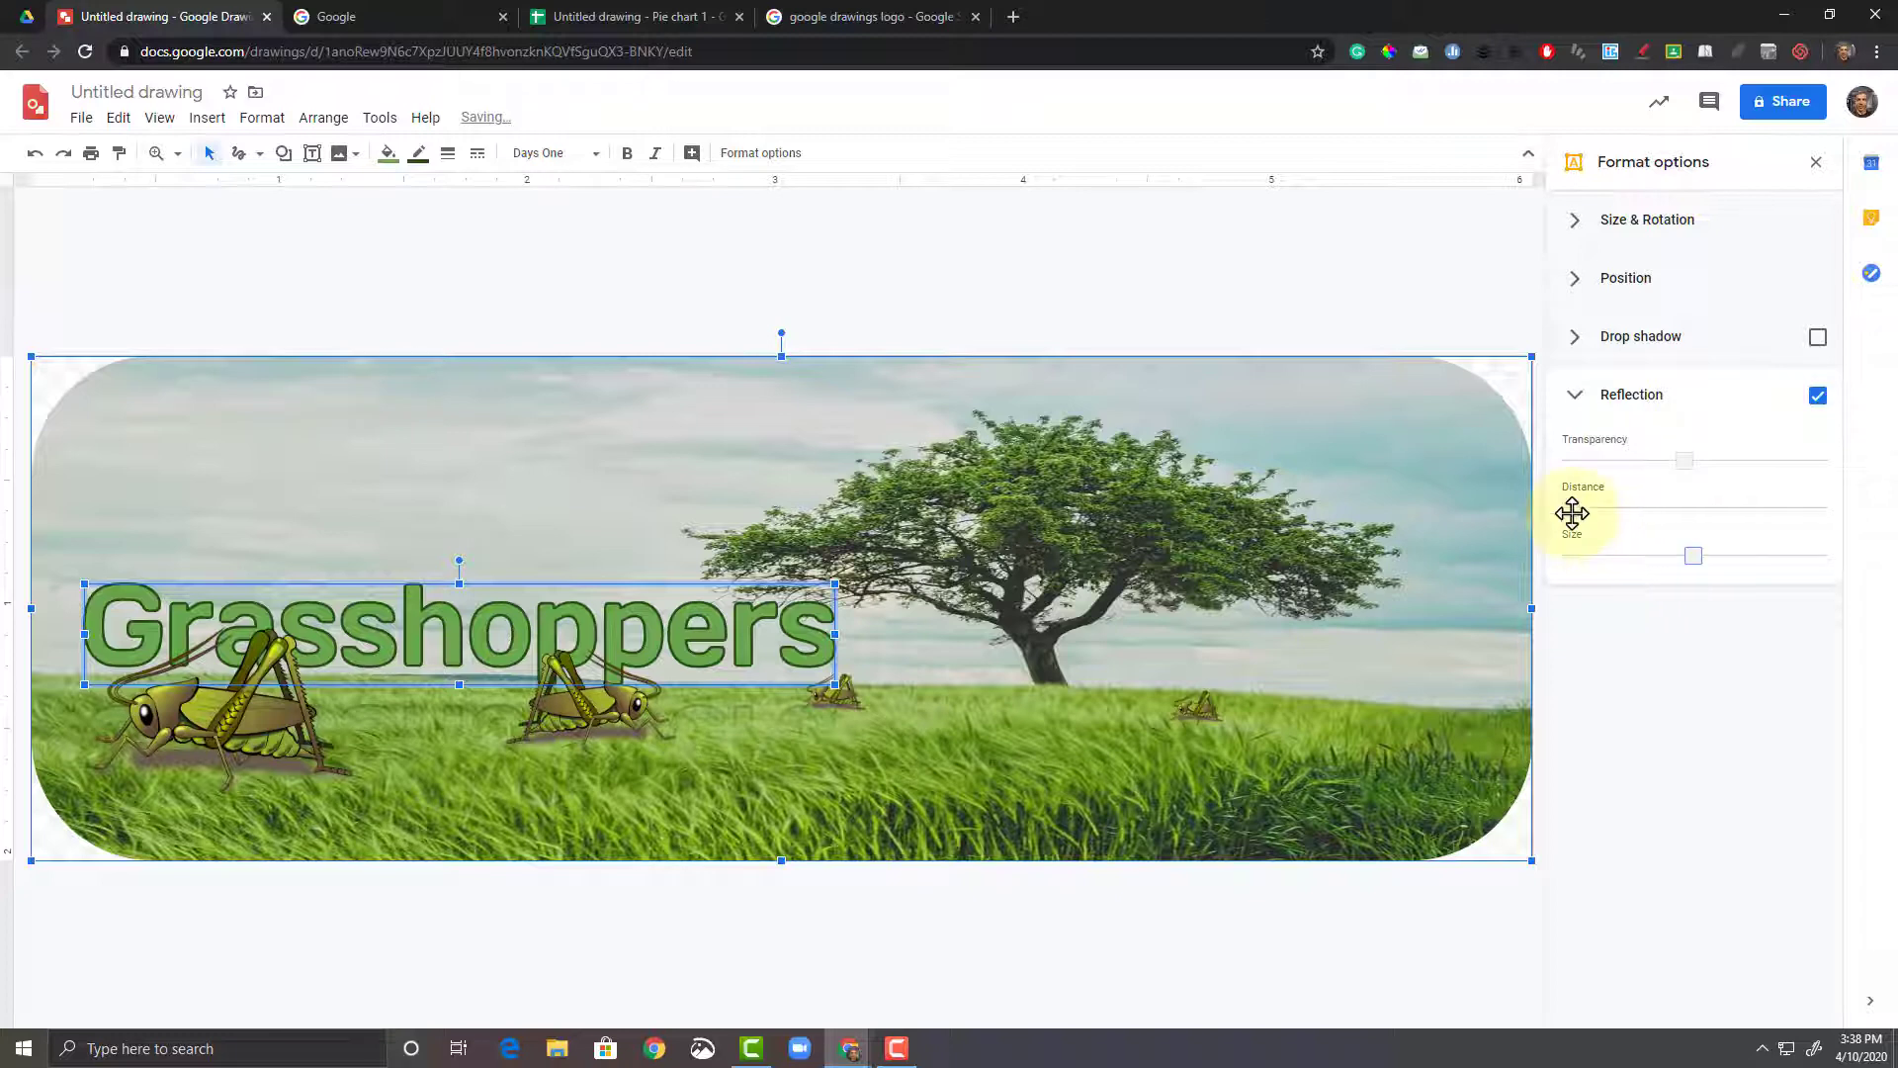
mouse_move(1572, 512)
mouse_down()
mouse_move(1598, 512)
mouse_move(1551, 525)
mouse_up()
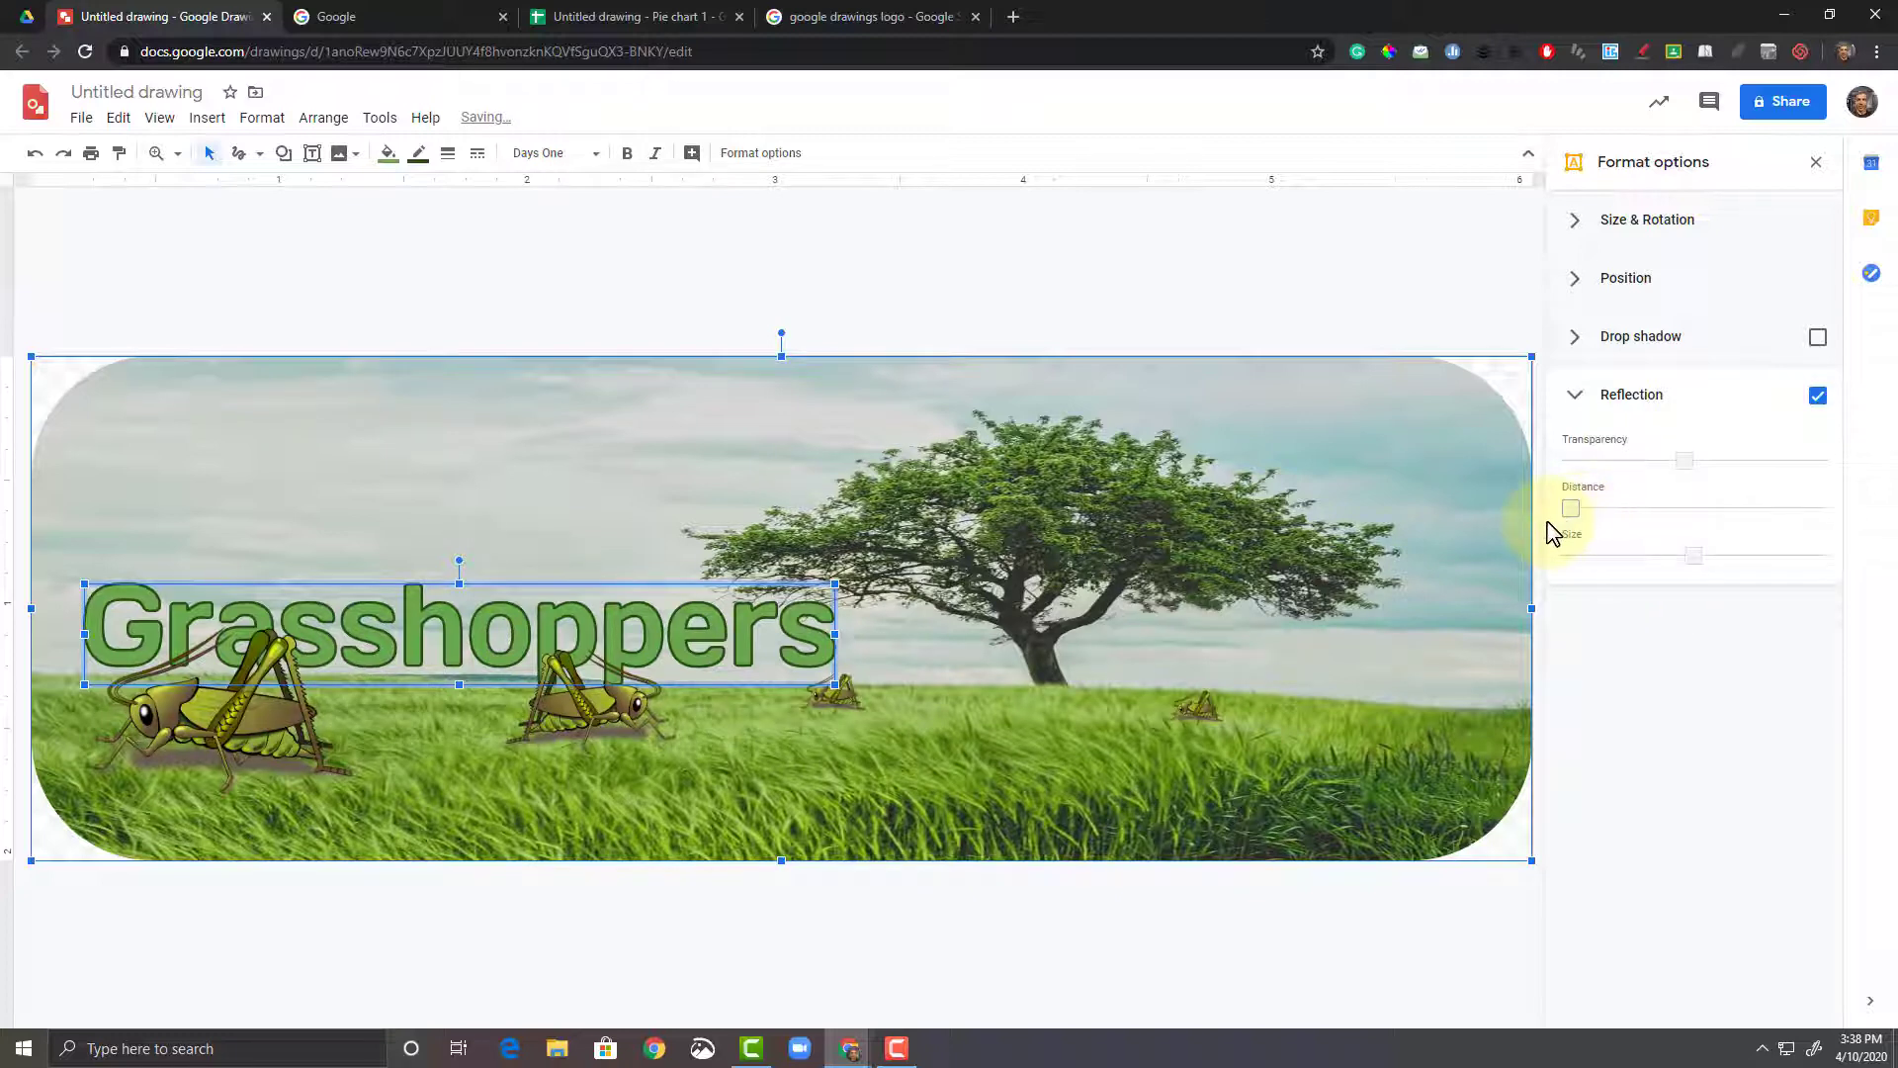
drag(1677, 465, 1636, 464)
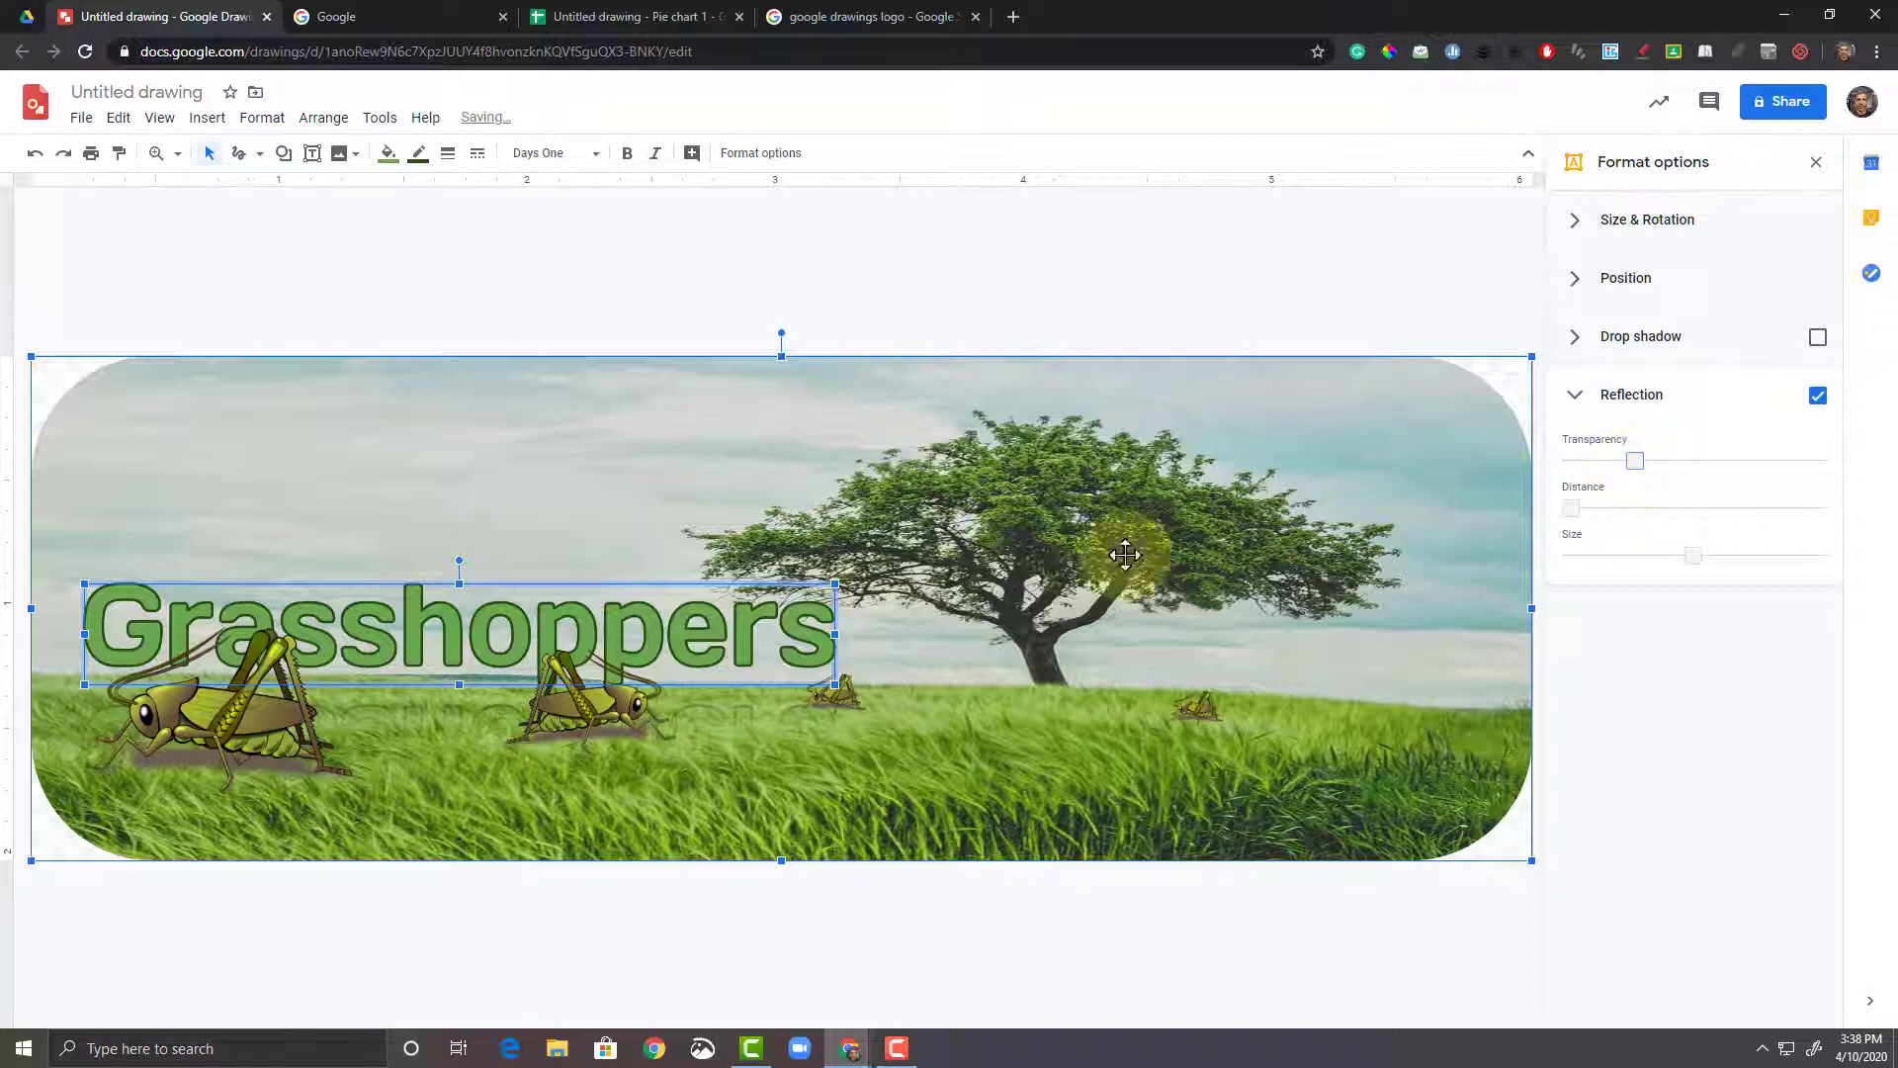
Step: Move the Grasshoppers title back up into the sky area and turn on its drop shadow
drag(627, 447, 628, 446)
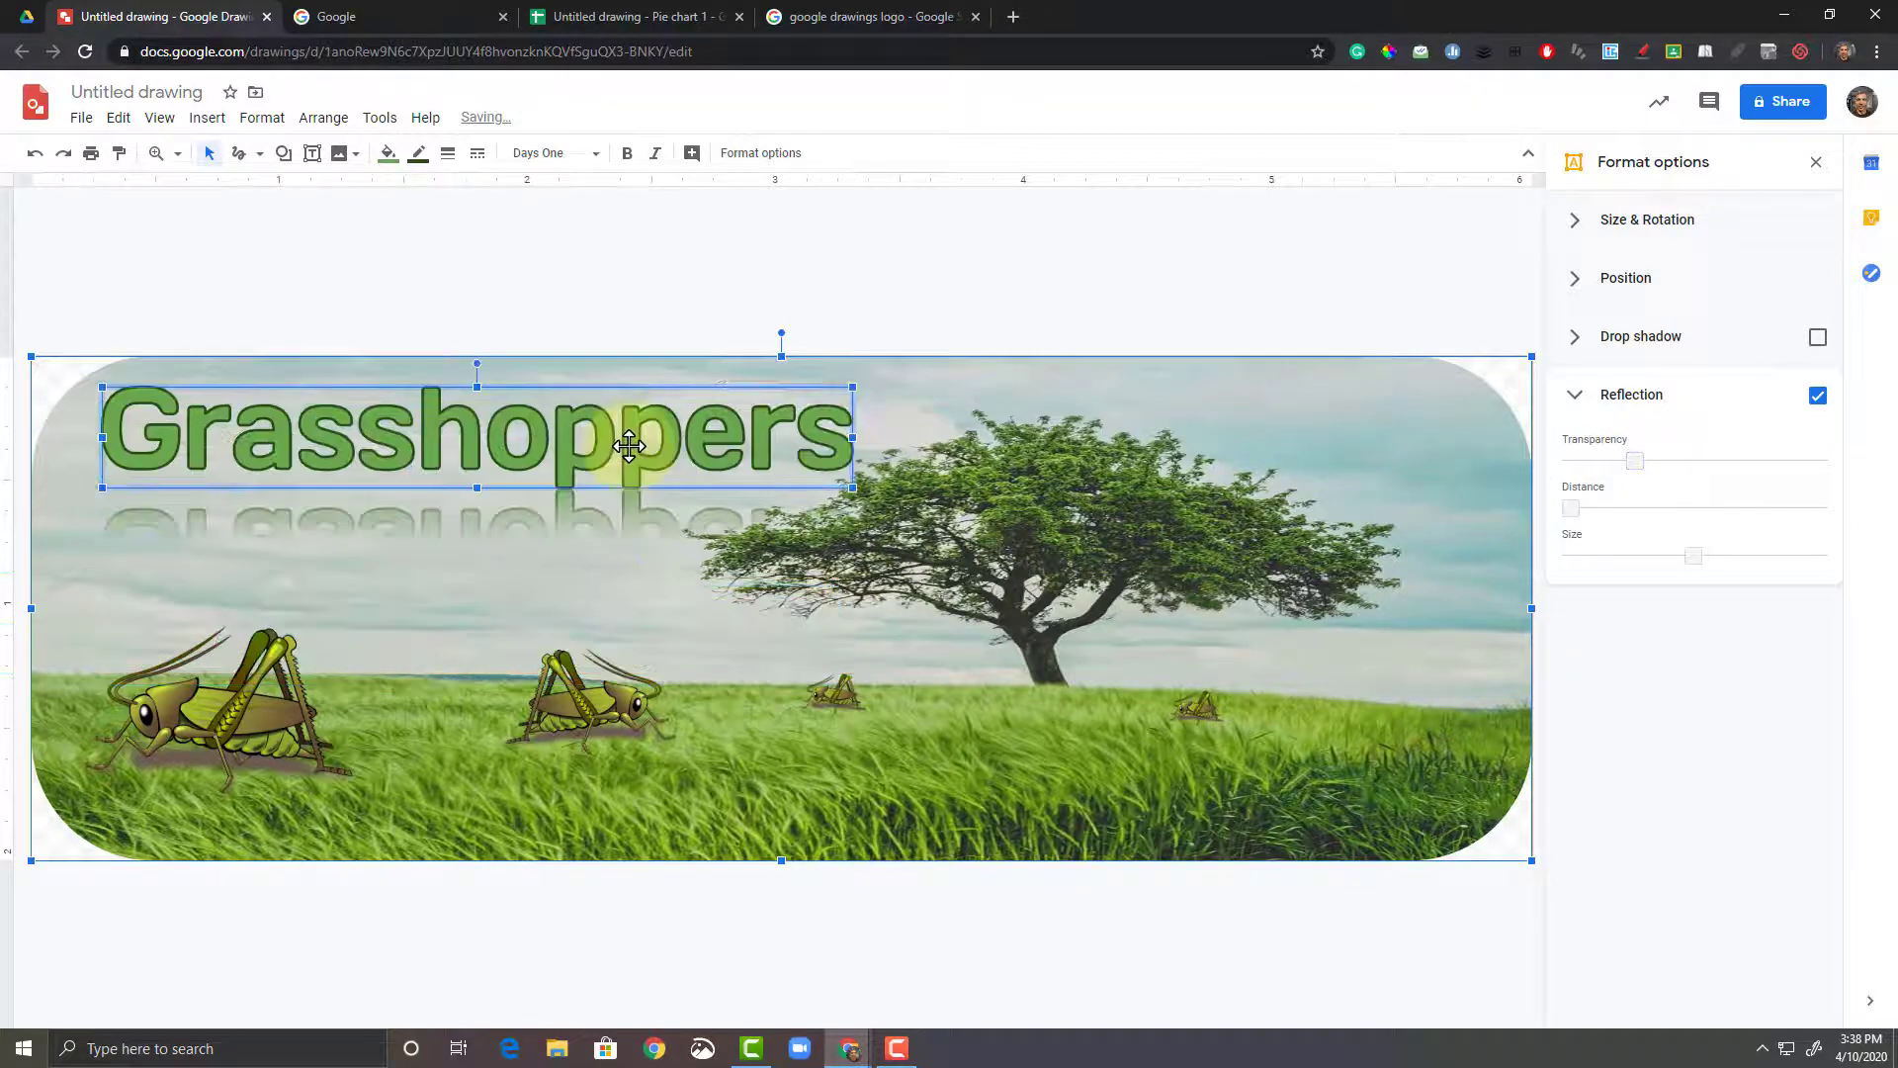
click(1578, 352)
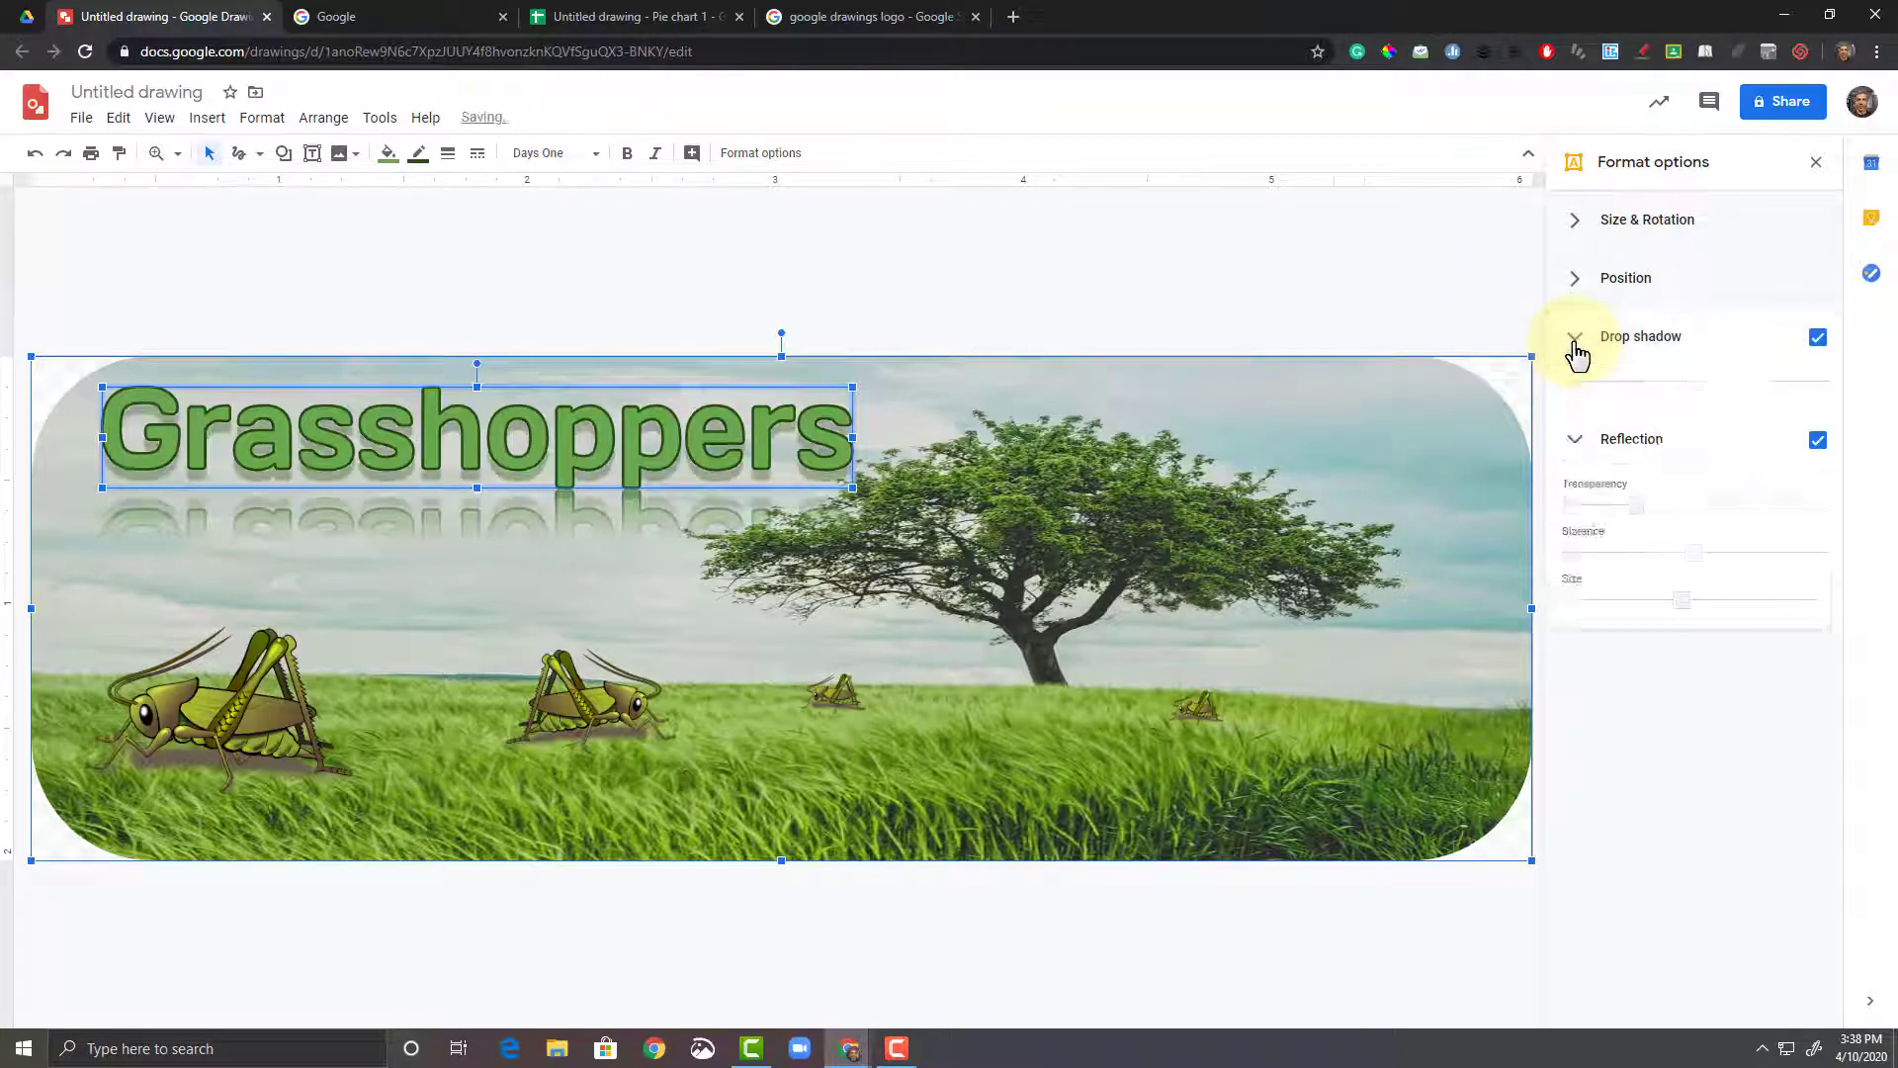
Step: Collapse the title's drop shadow and reflection settings and close the format options
click(1581, 336)
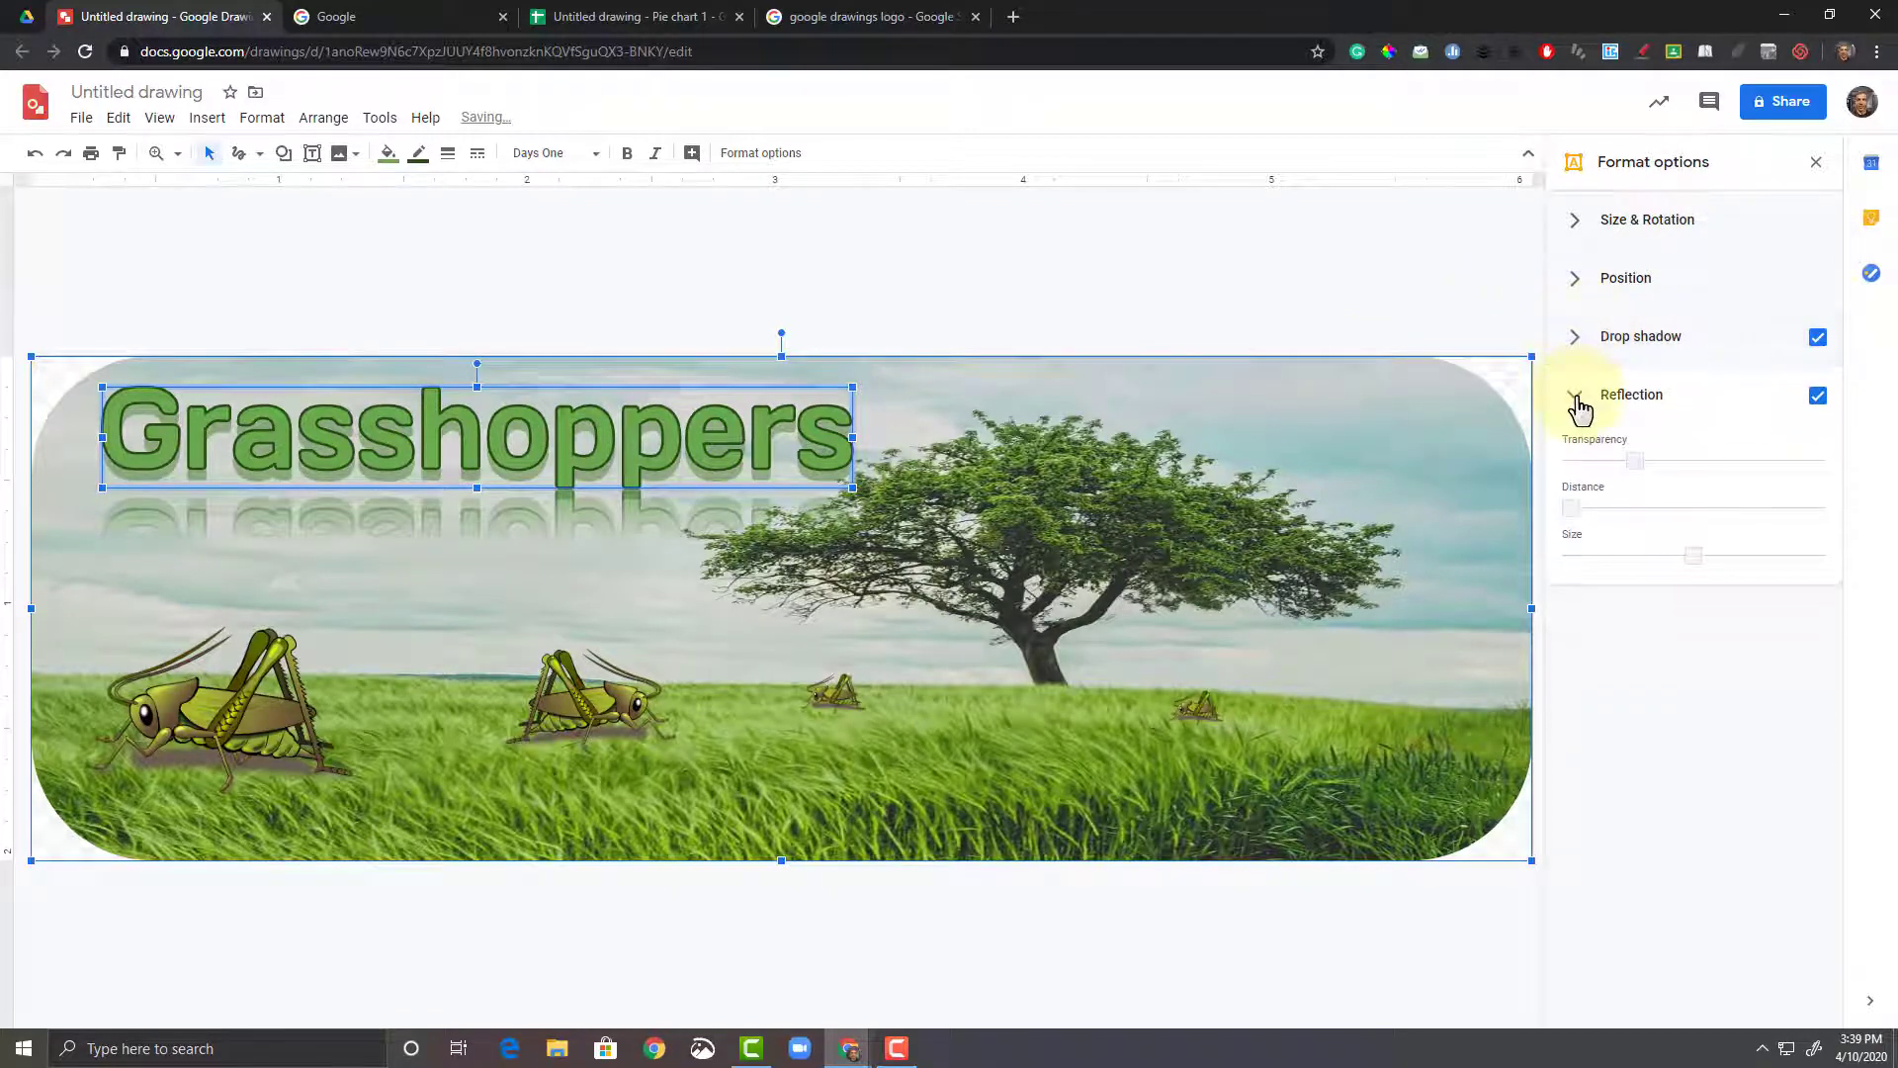
click(1577, 398)
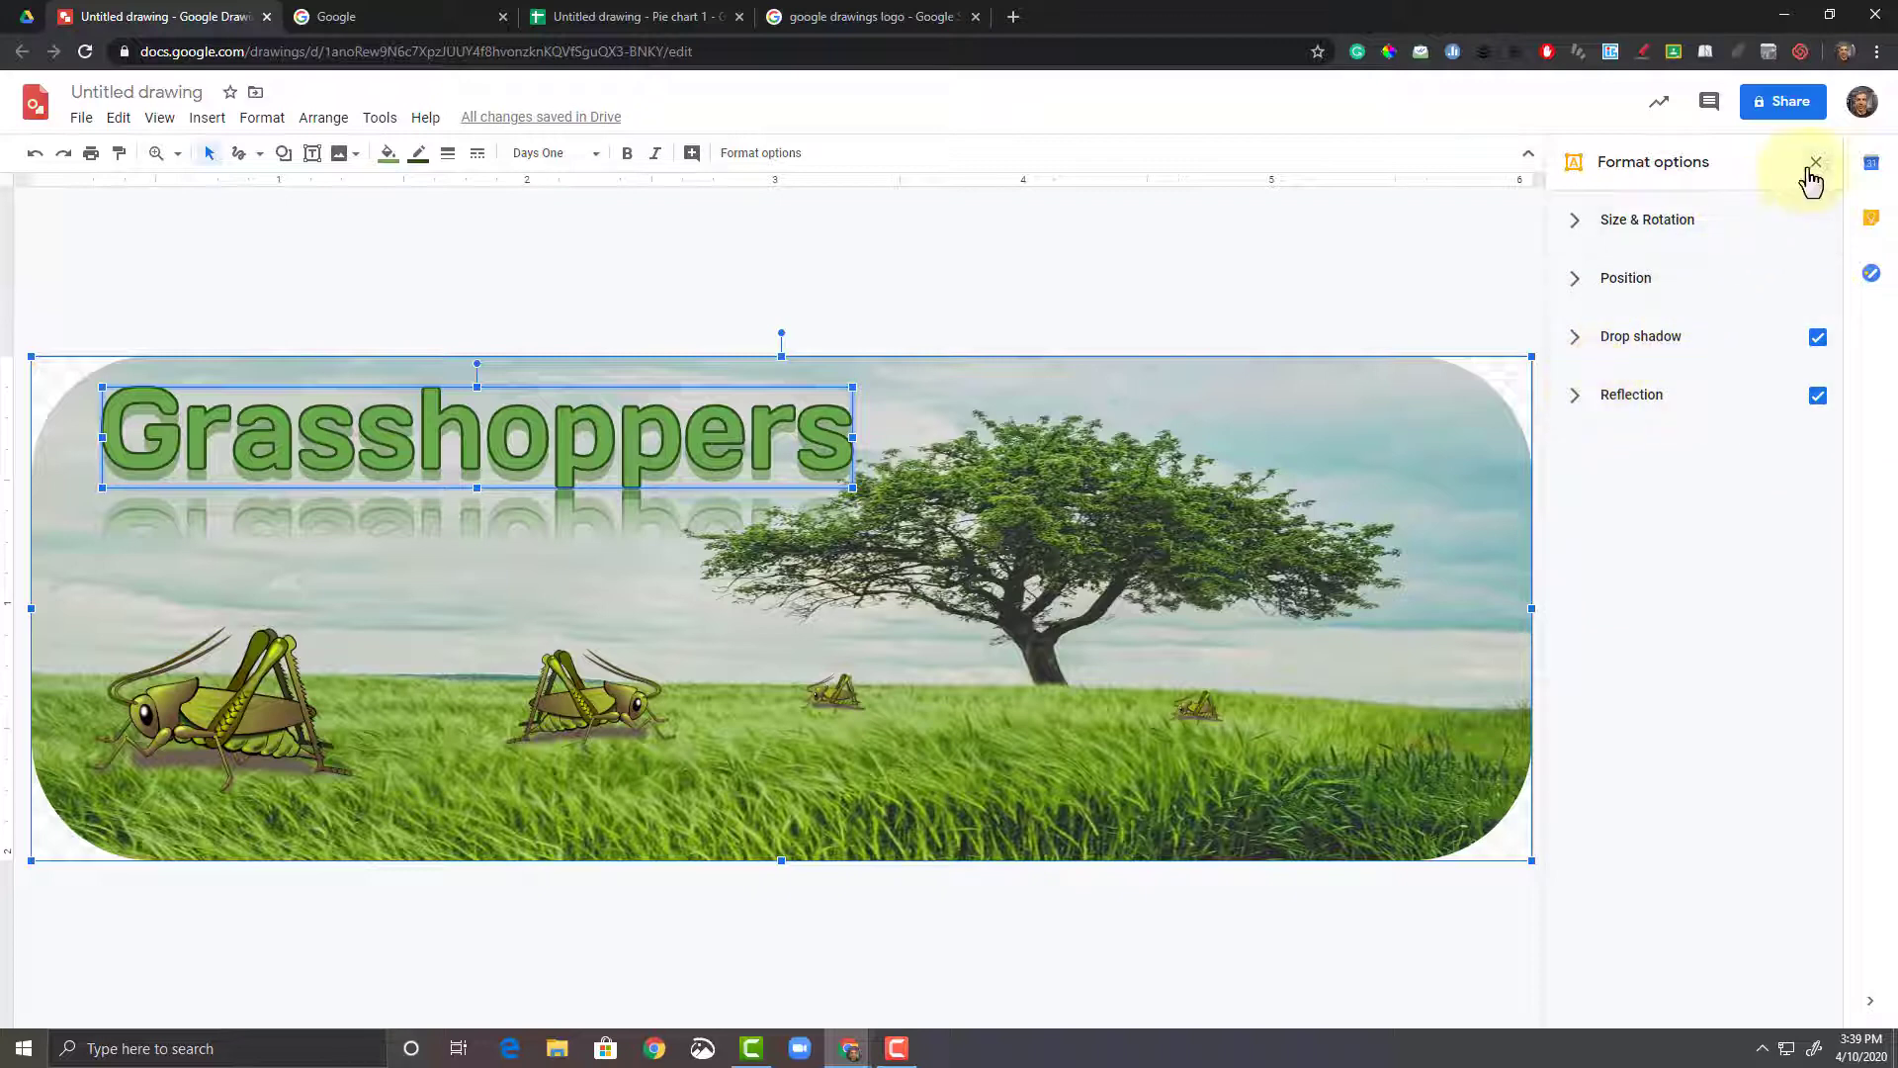
click(1813, 166)
Step: Mask the second grasshopper picture in the grass with the lightning bolt shape
click(719, 724)
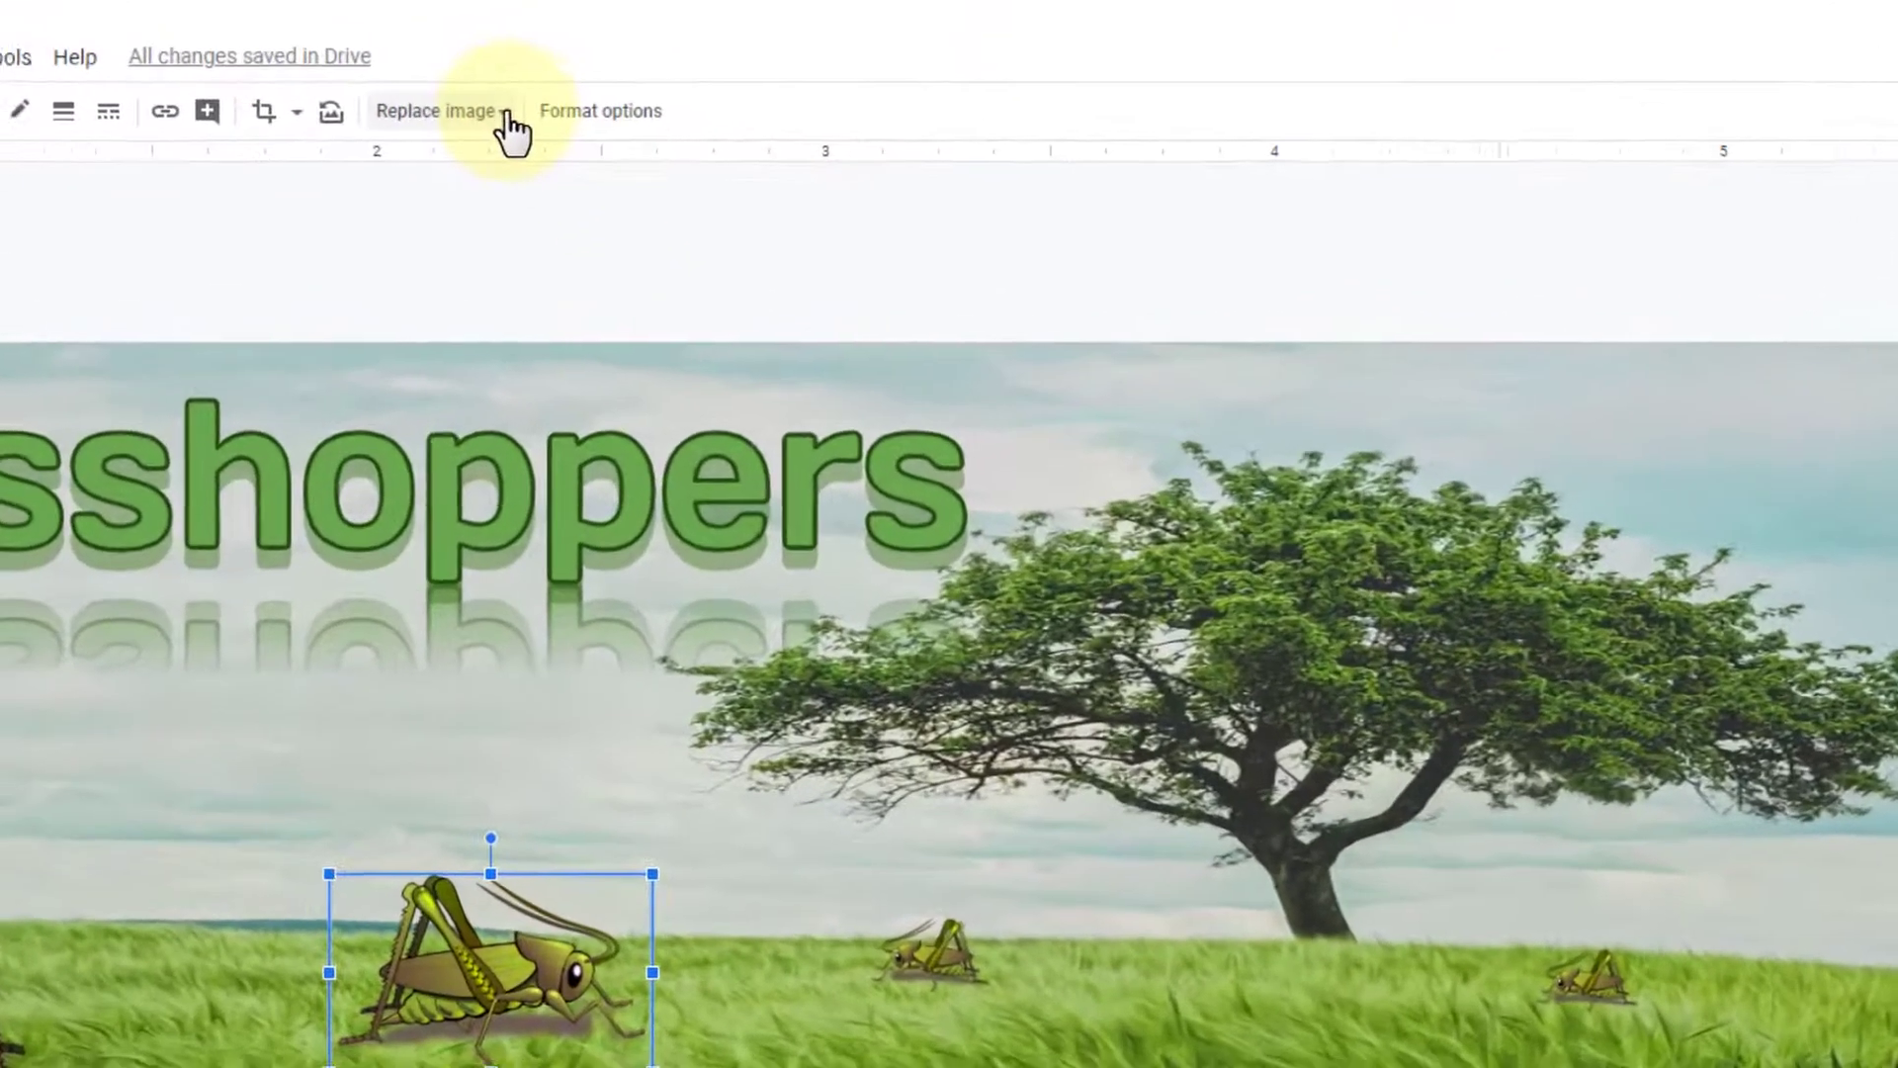
click(708, 154)
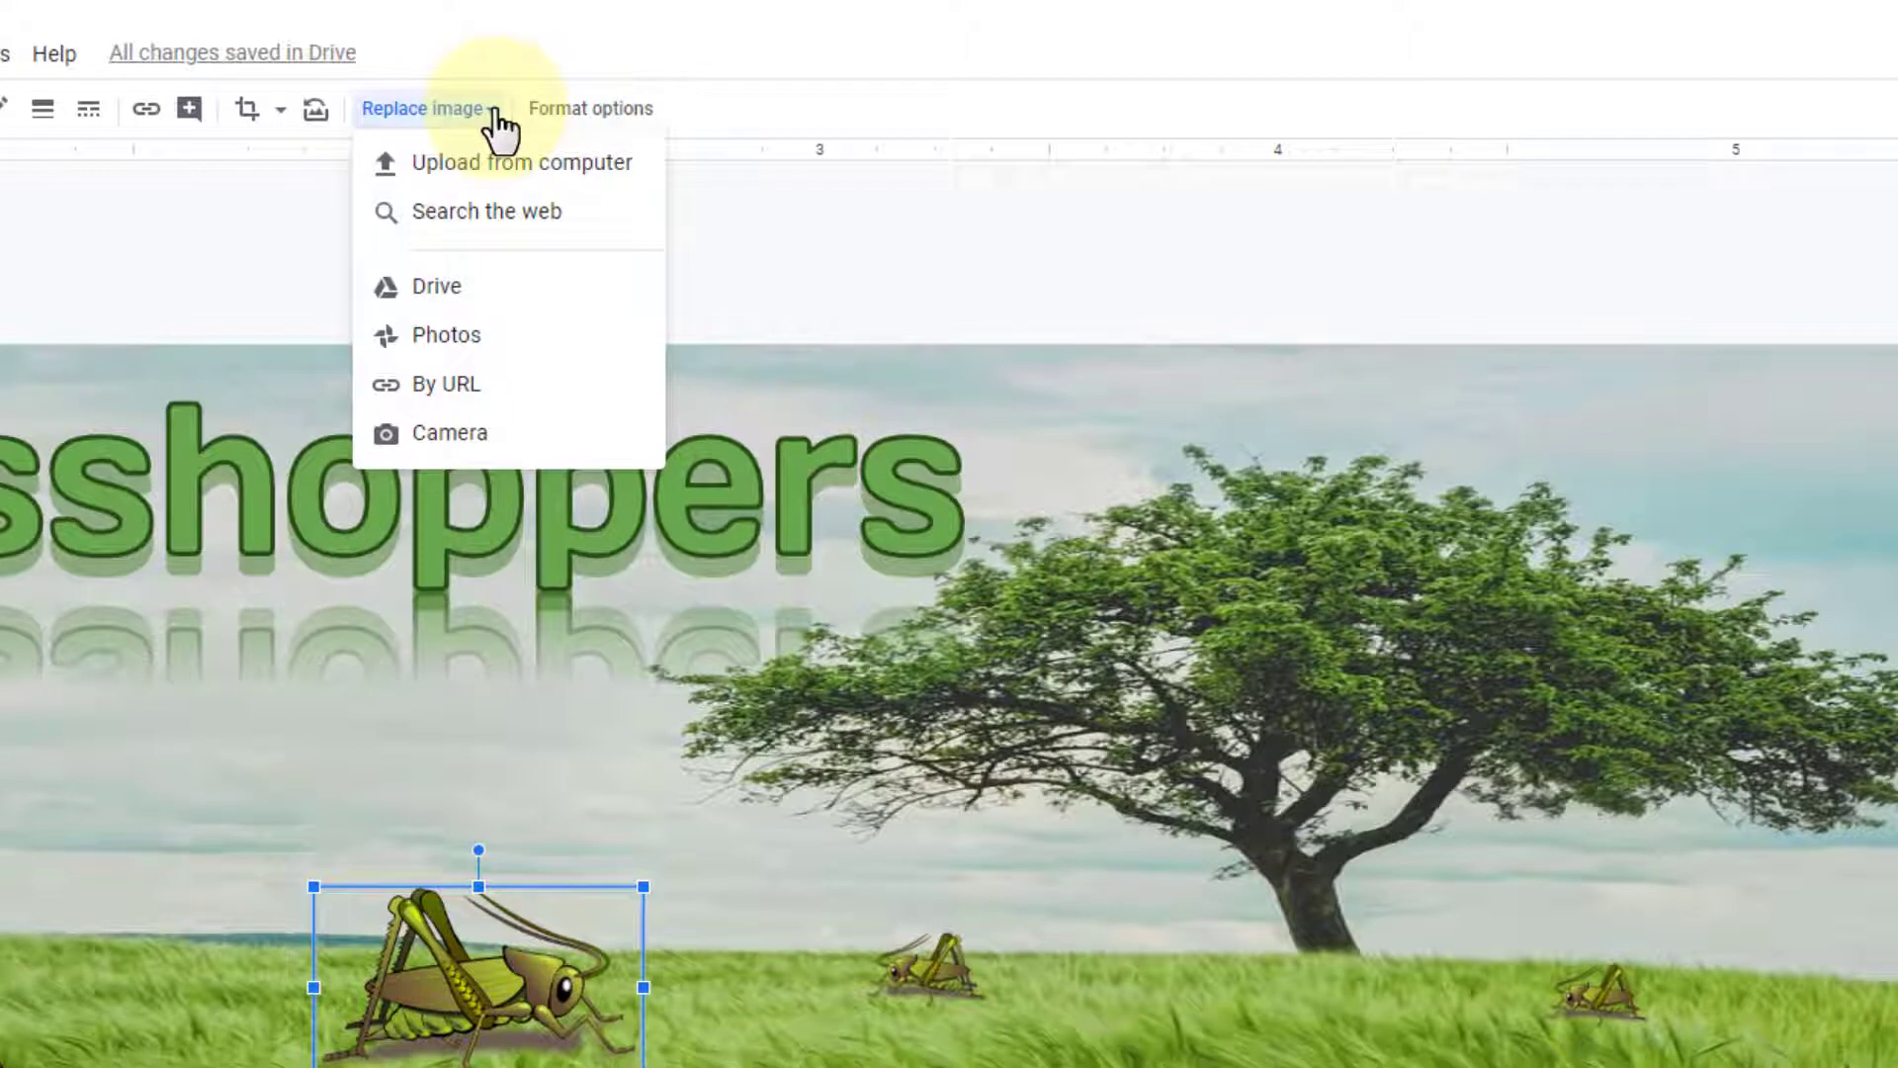
click(283, 111)
mouse_move(326, 260)
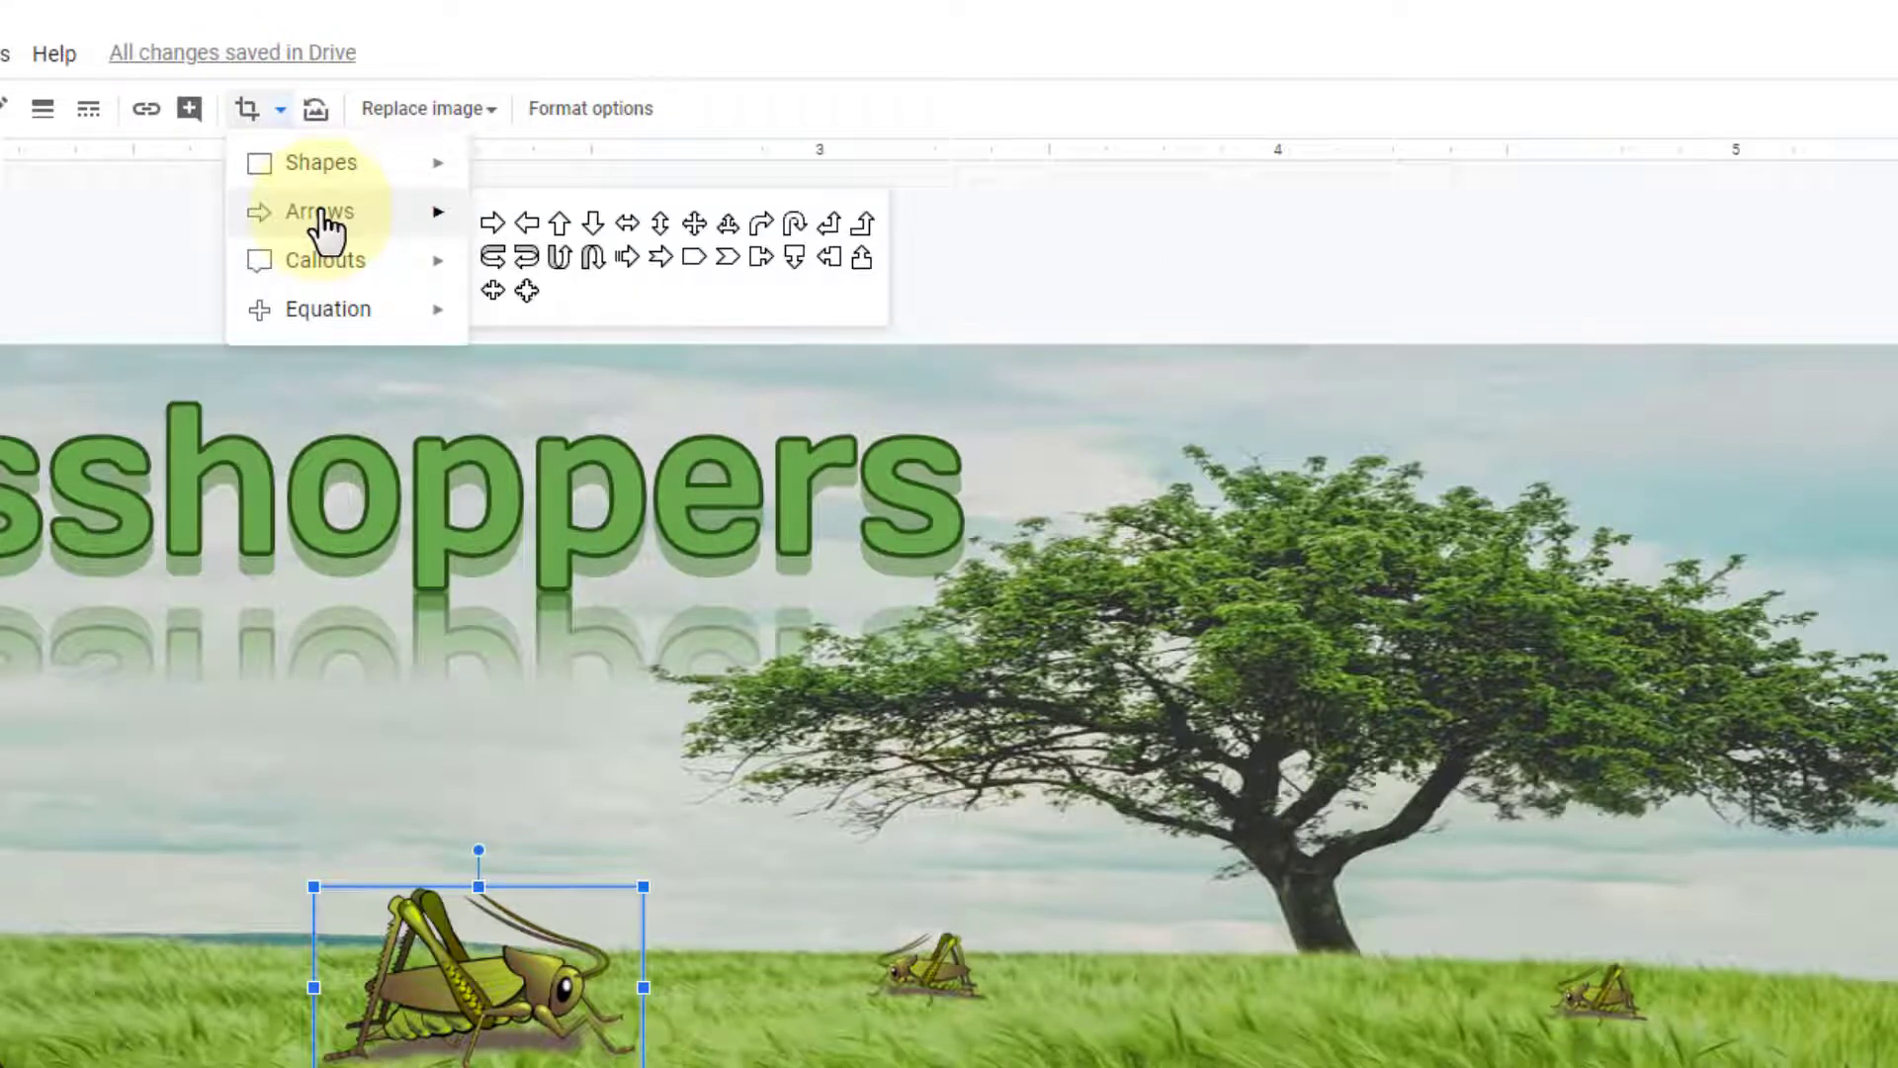
mouse_move(322, 166)
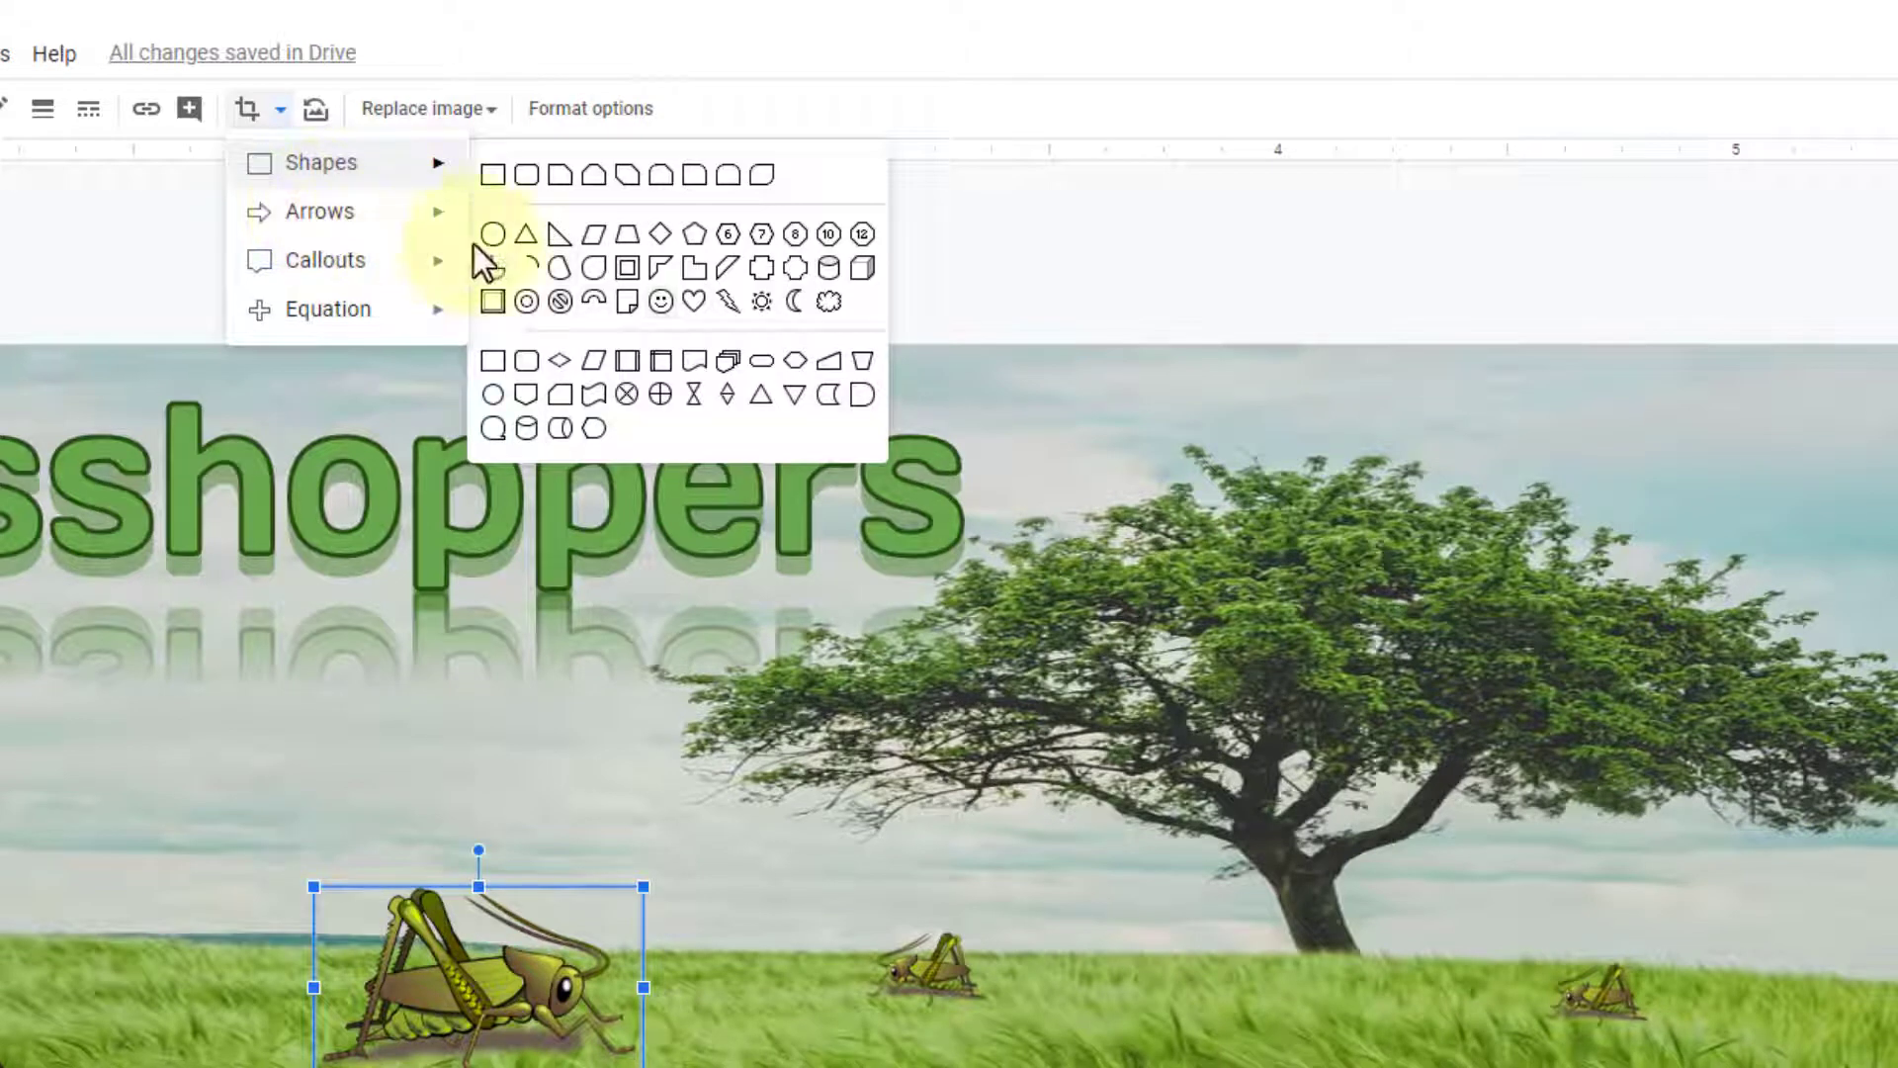
click(728, 303)
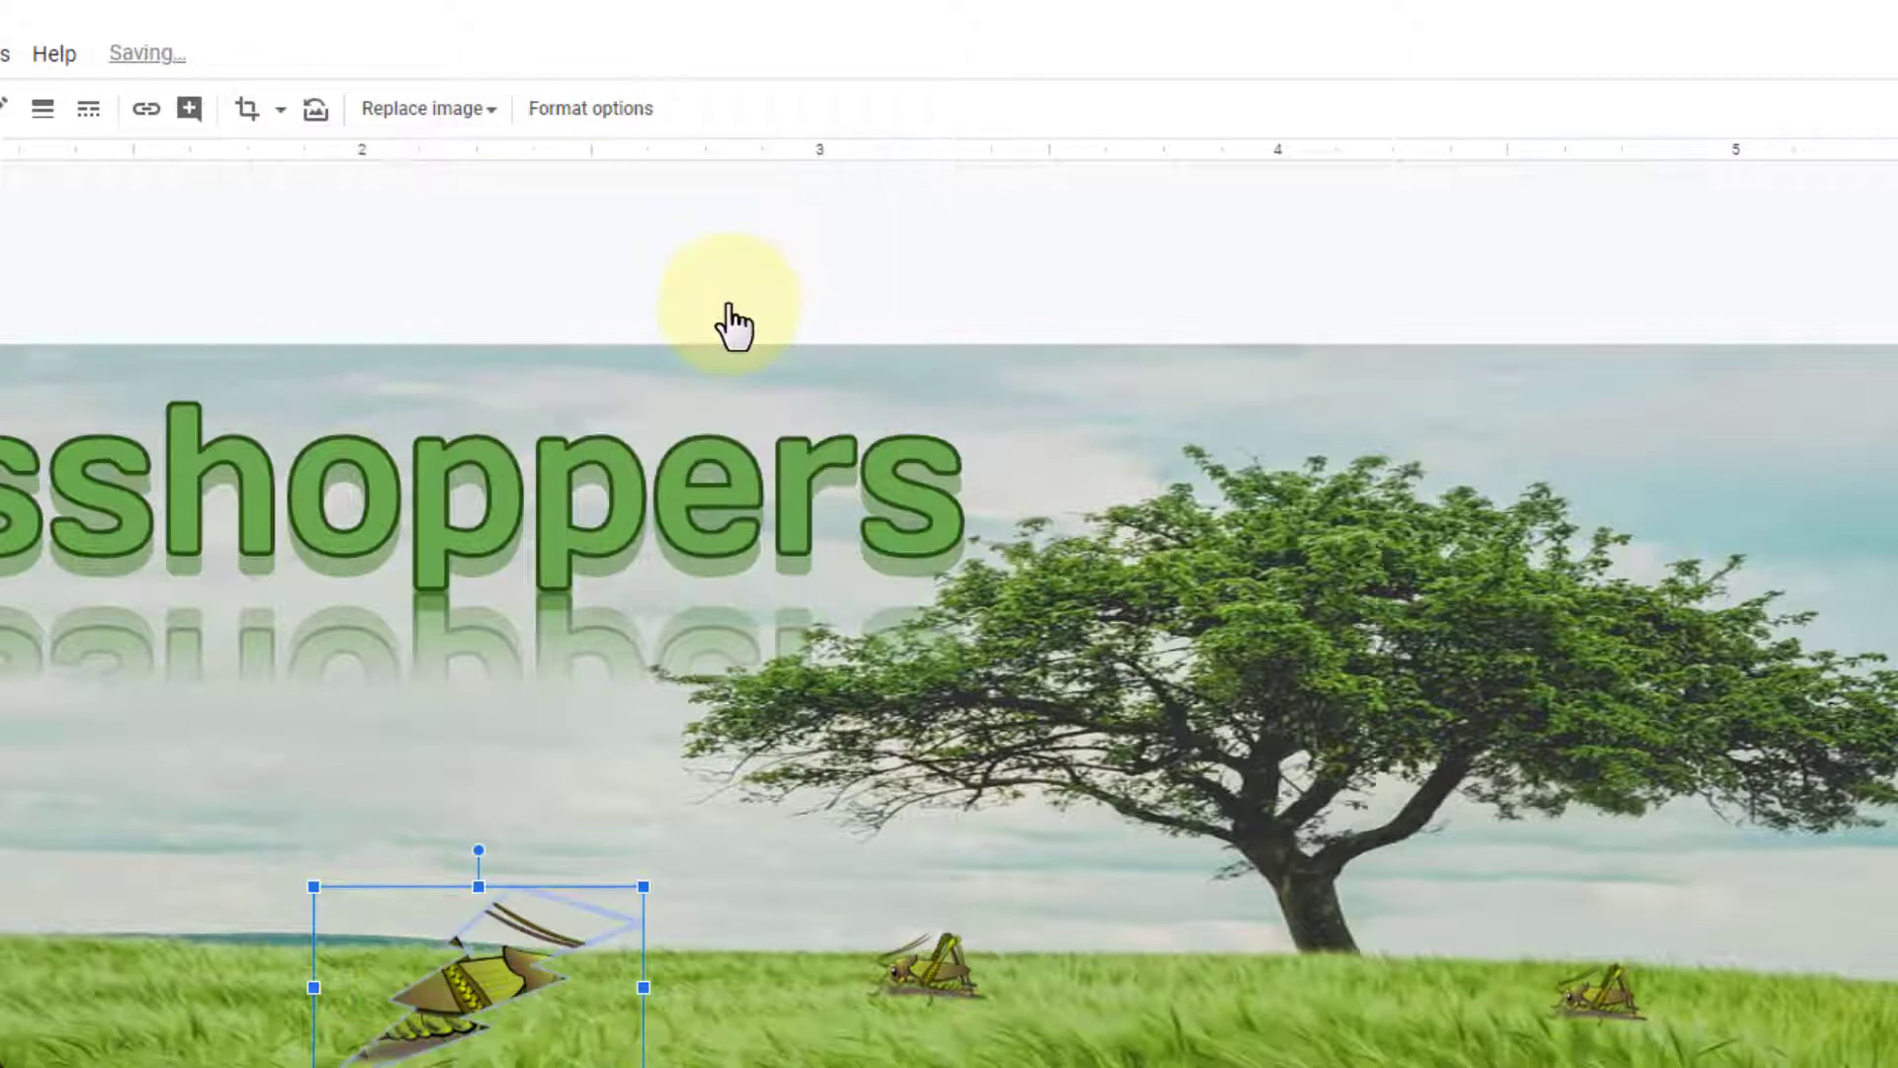
Step: Change the second grasshopper's mask to the oval speech bubble callout and enlarge the picture in height and width
drag(478, 887, 508, 572)
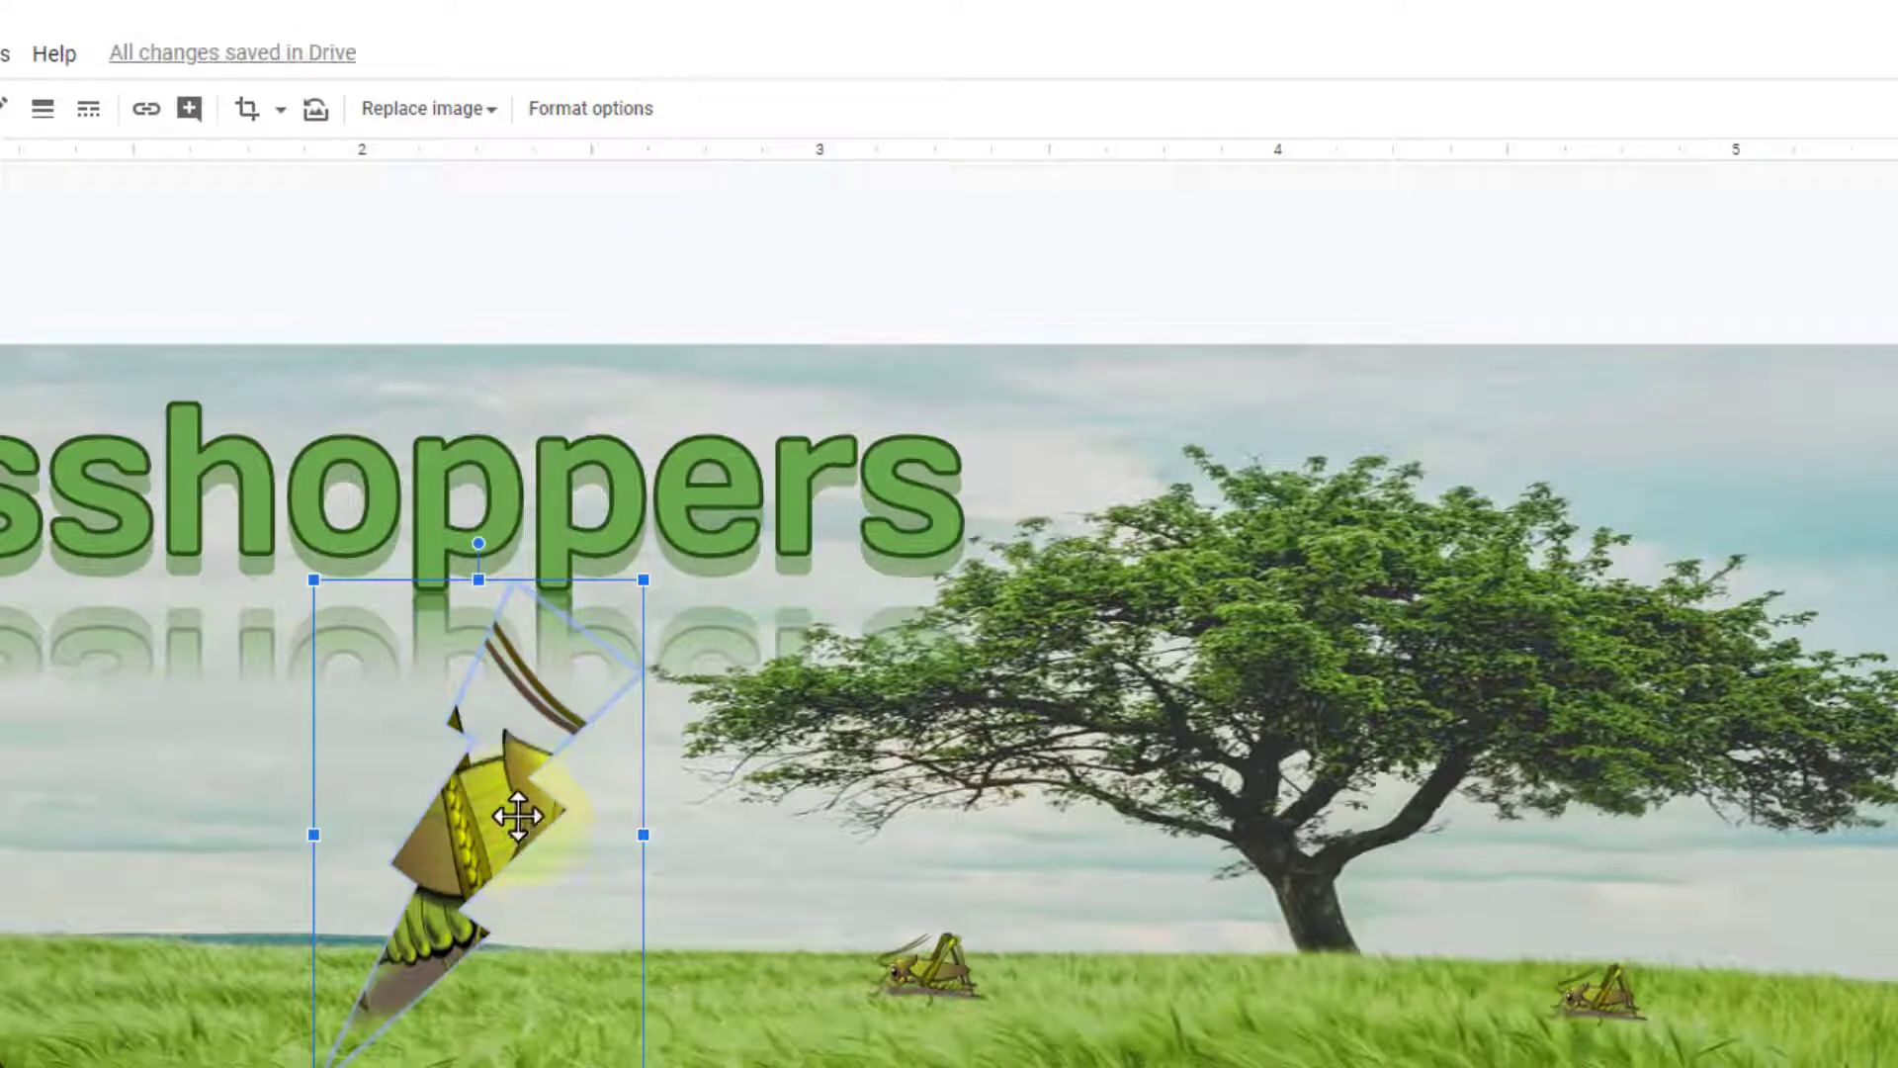
click(281, 111)
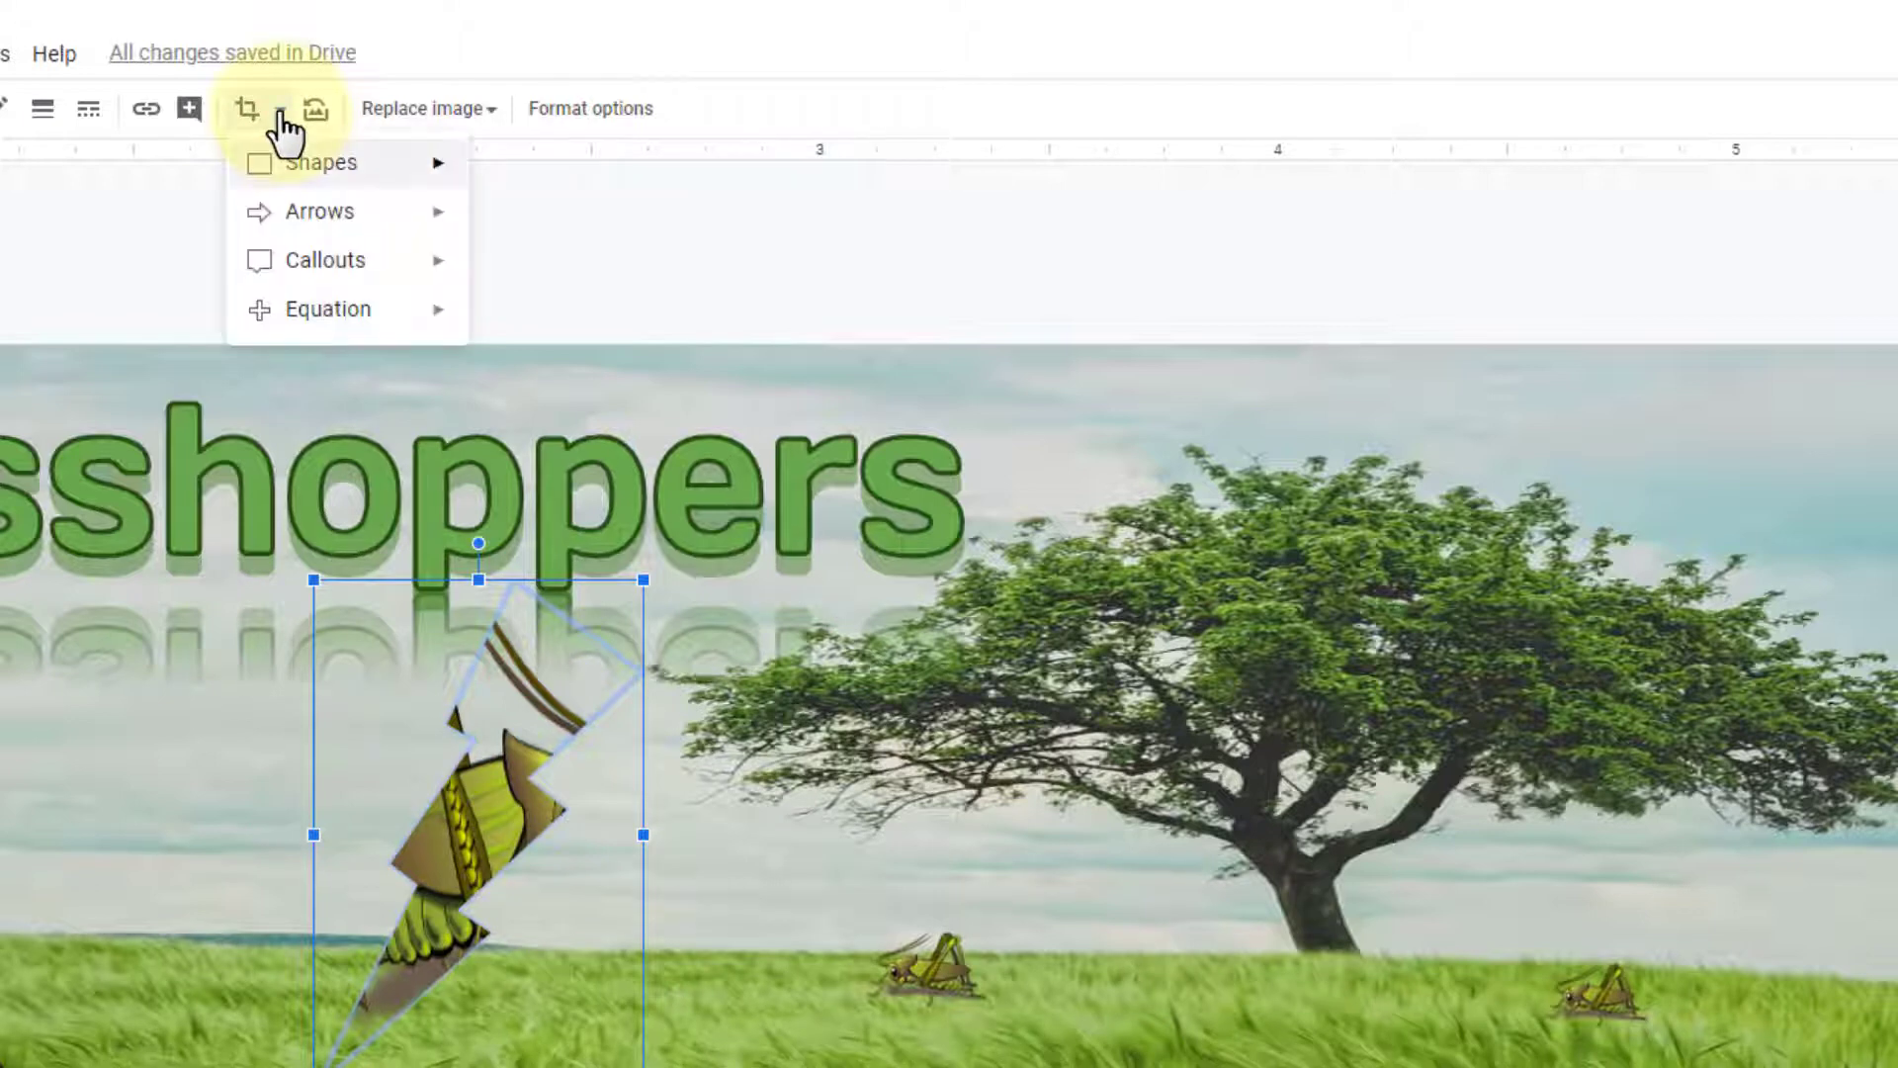
mouse_move(396, 260)
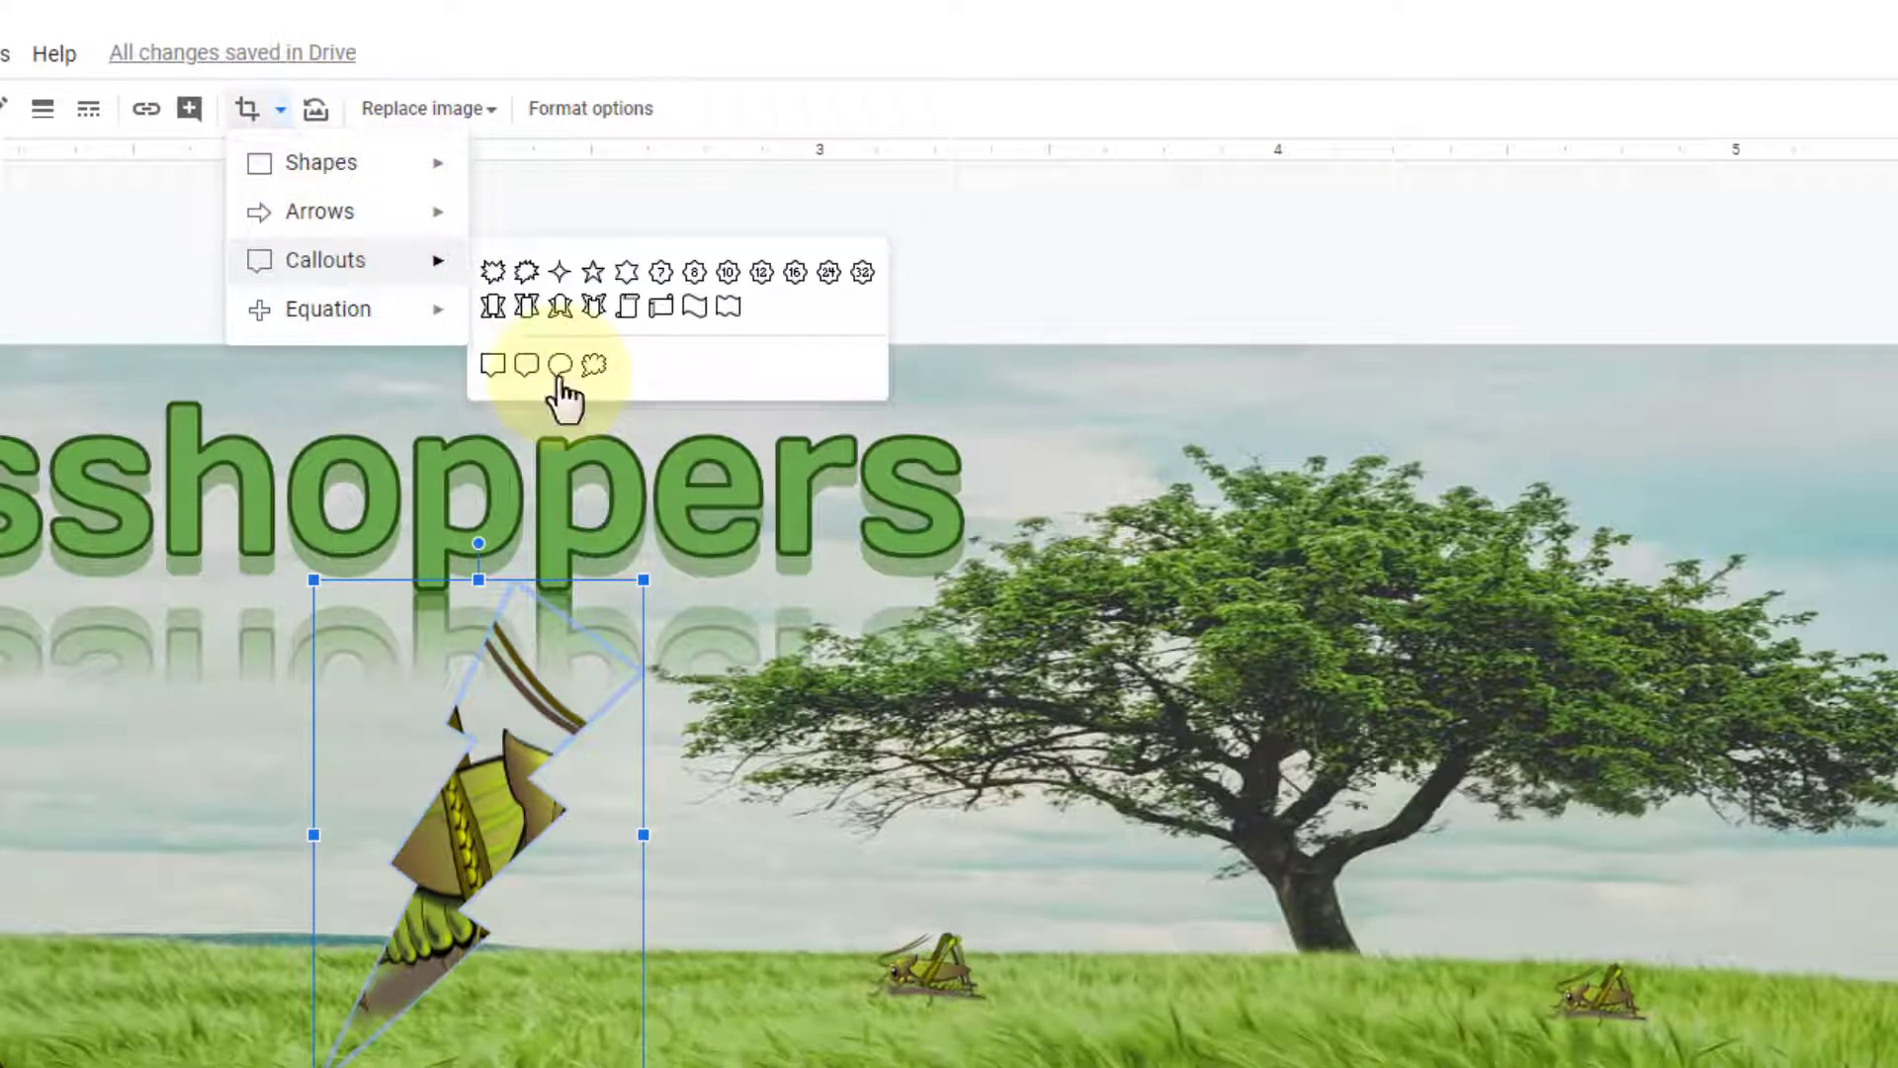
click(560, 366)
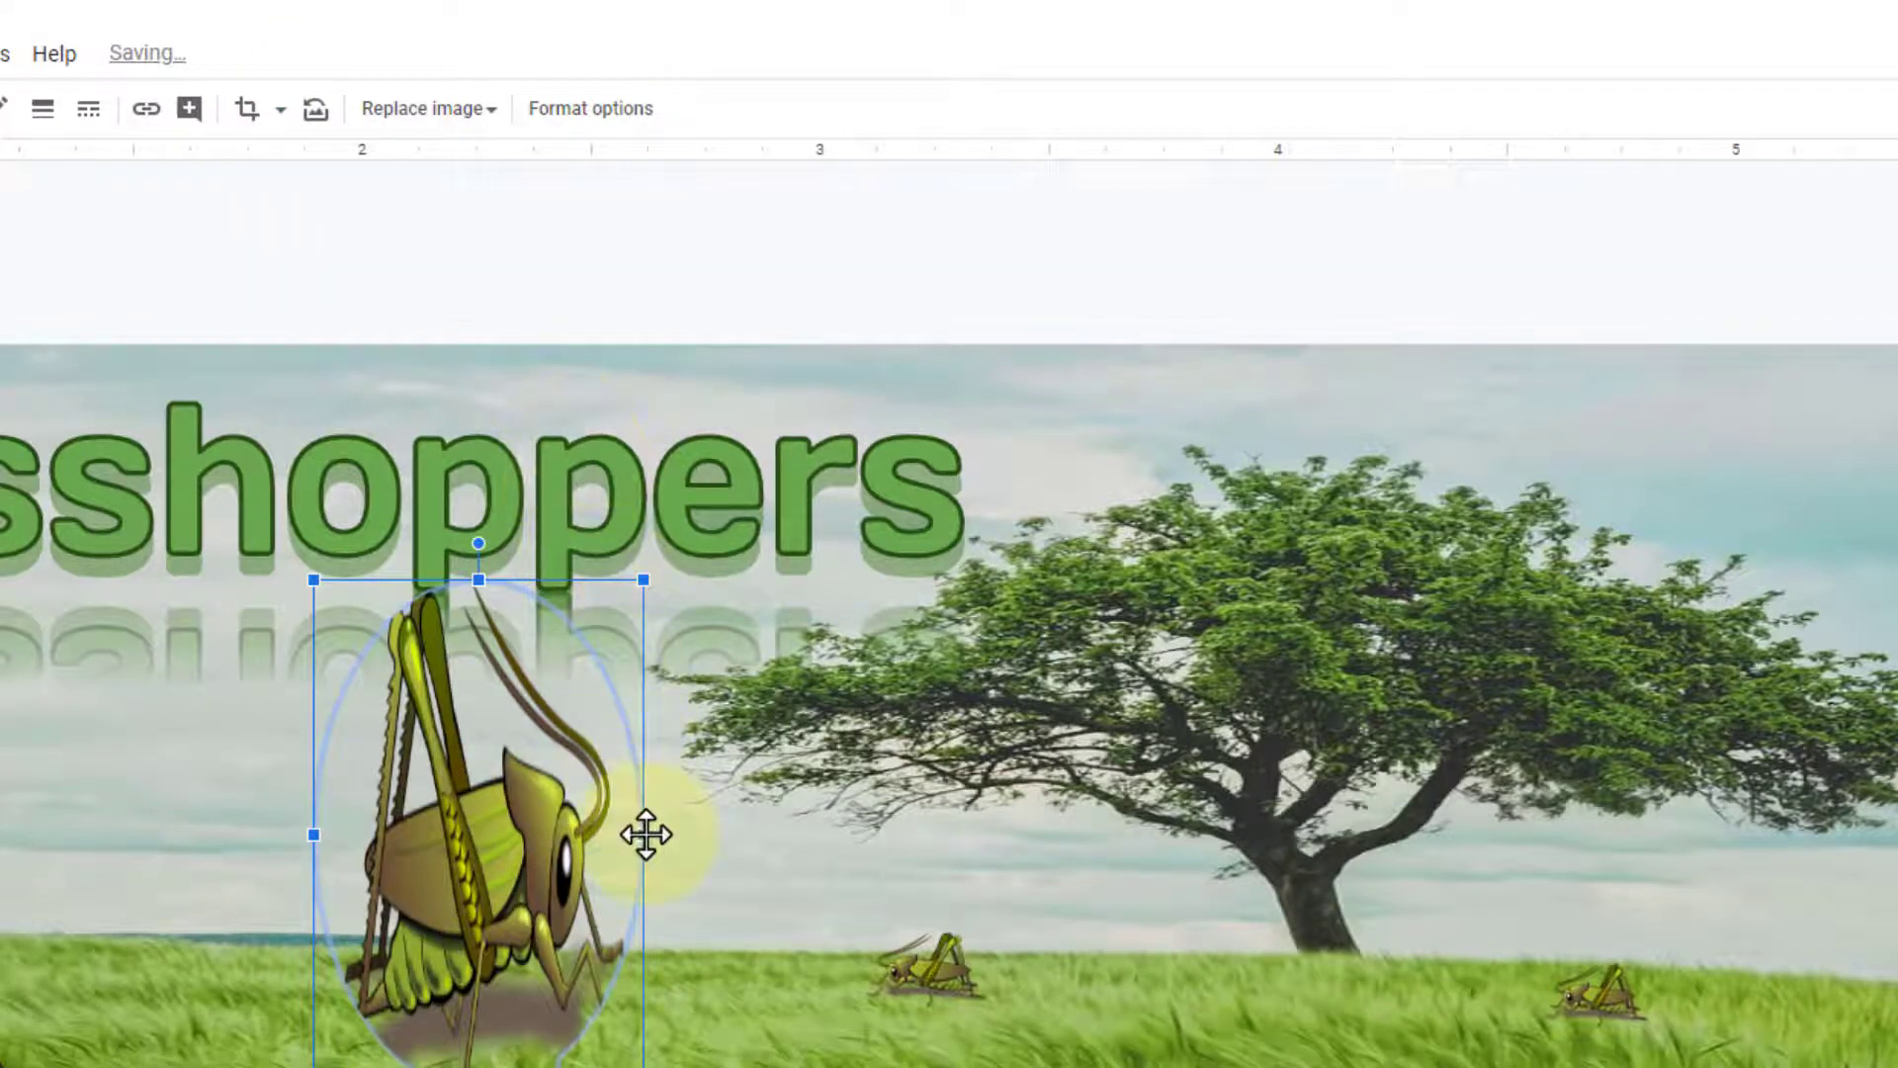
drag(645, 834, 954, 832)
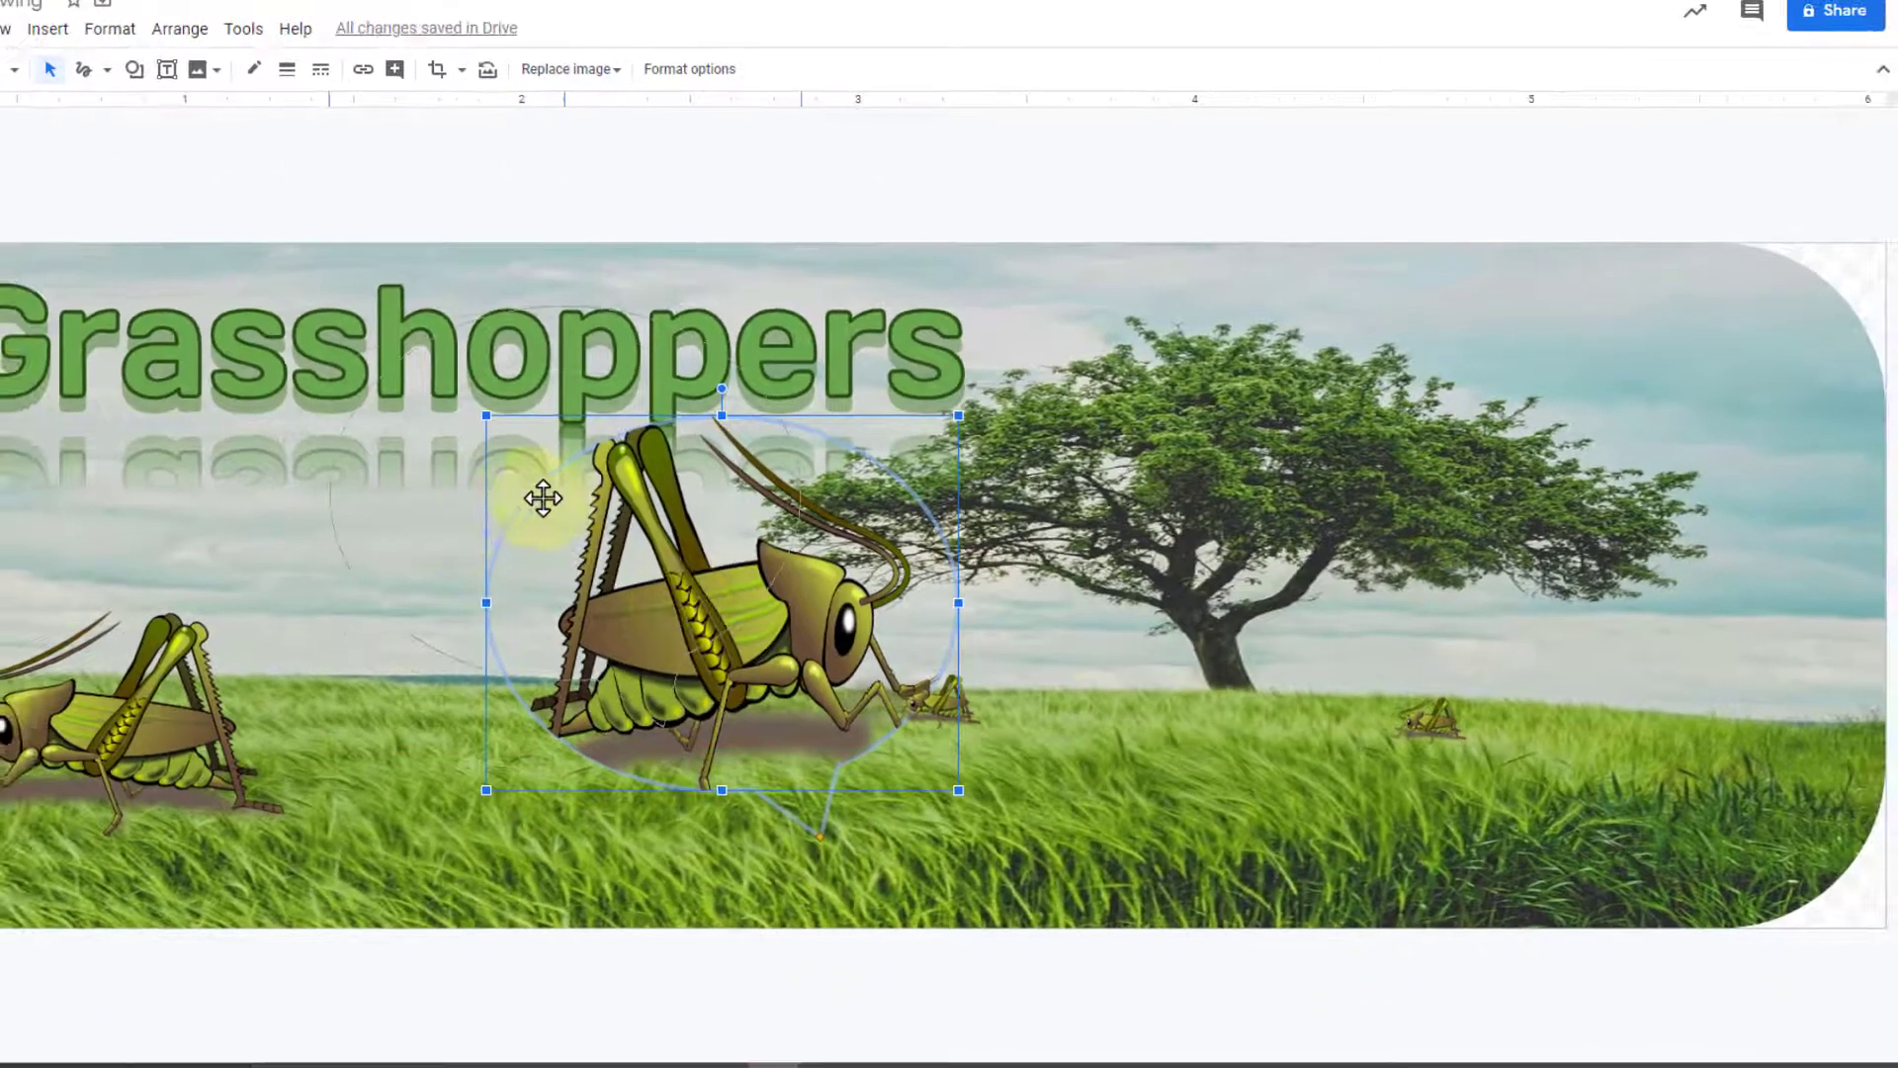
Step: Move the speech bubble grasshopper into the sky right of the tree and aim its tail at the farthest small grasshopper
drag(1199, 479, 1483, 435)
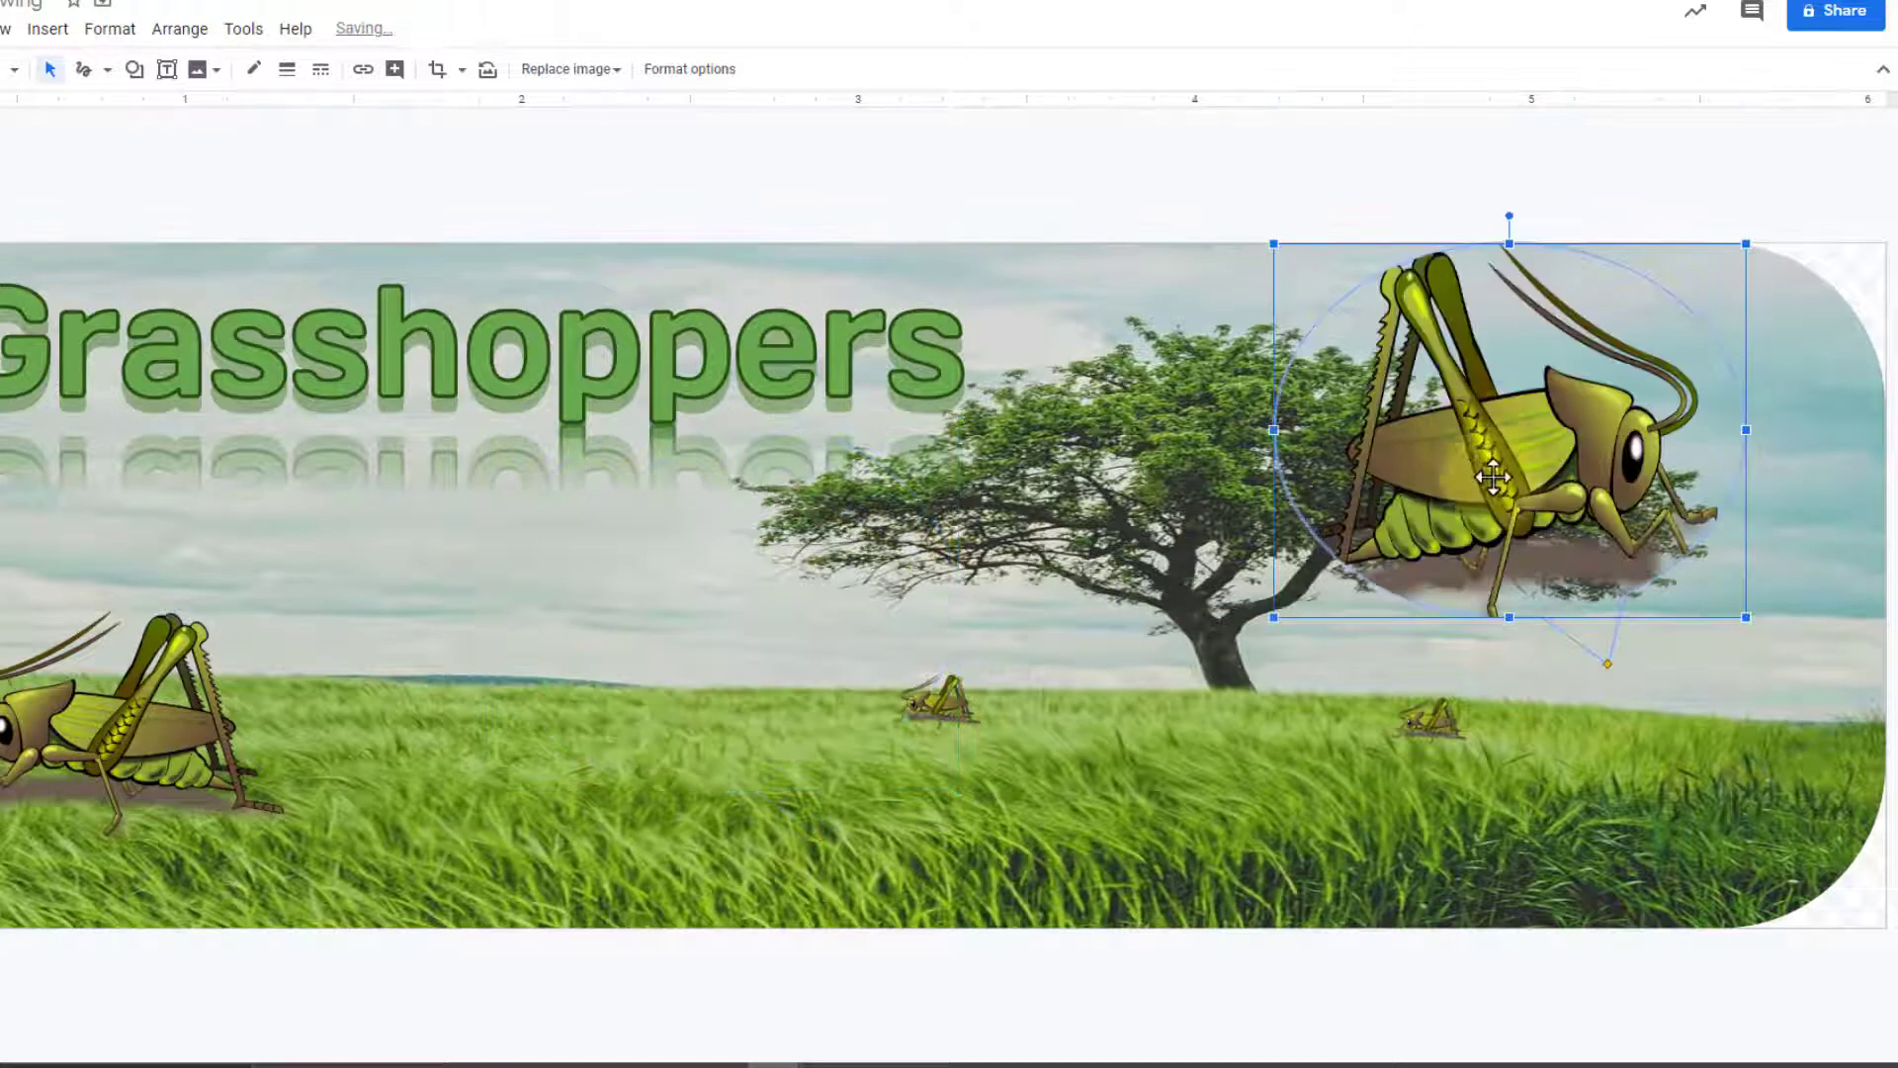
drag(1607, 667, 1339, 692)
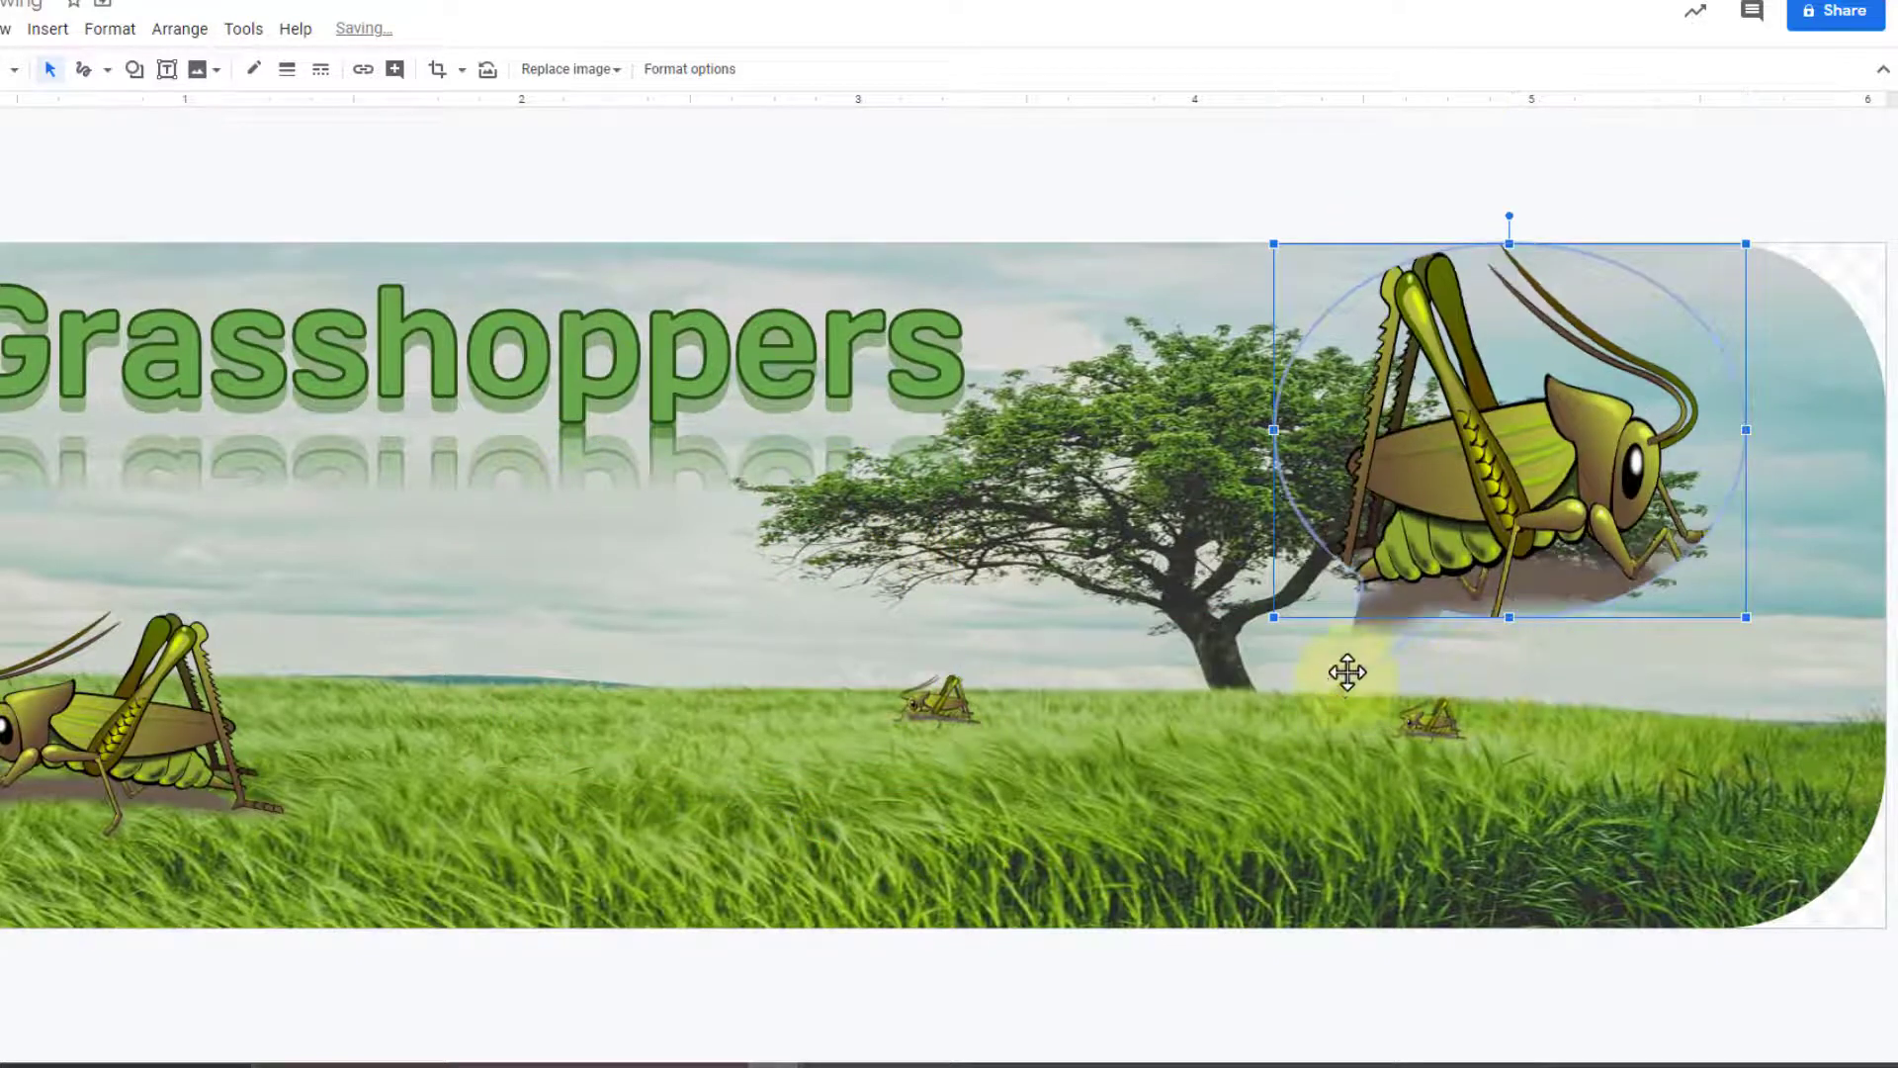
drag(1418, 519, 1492, 536)
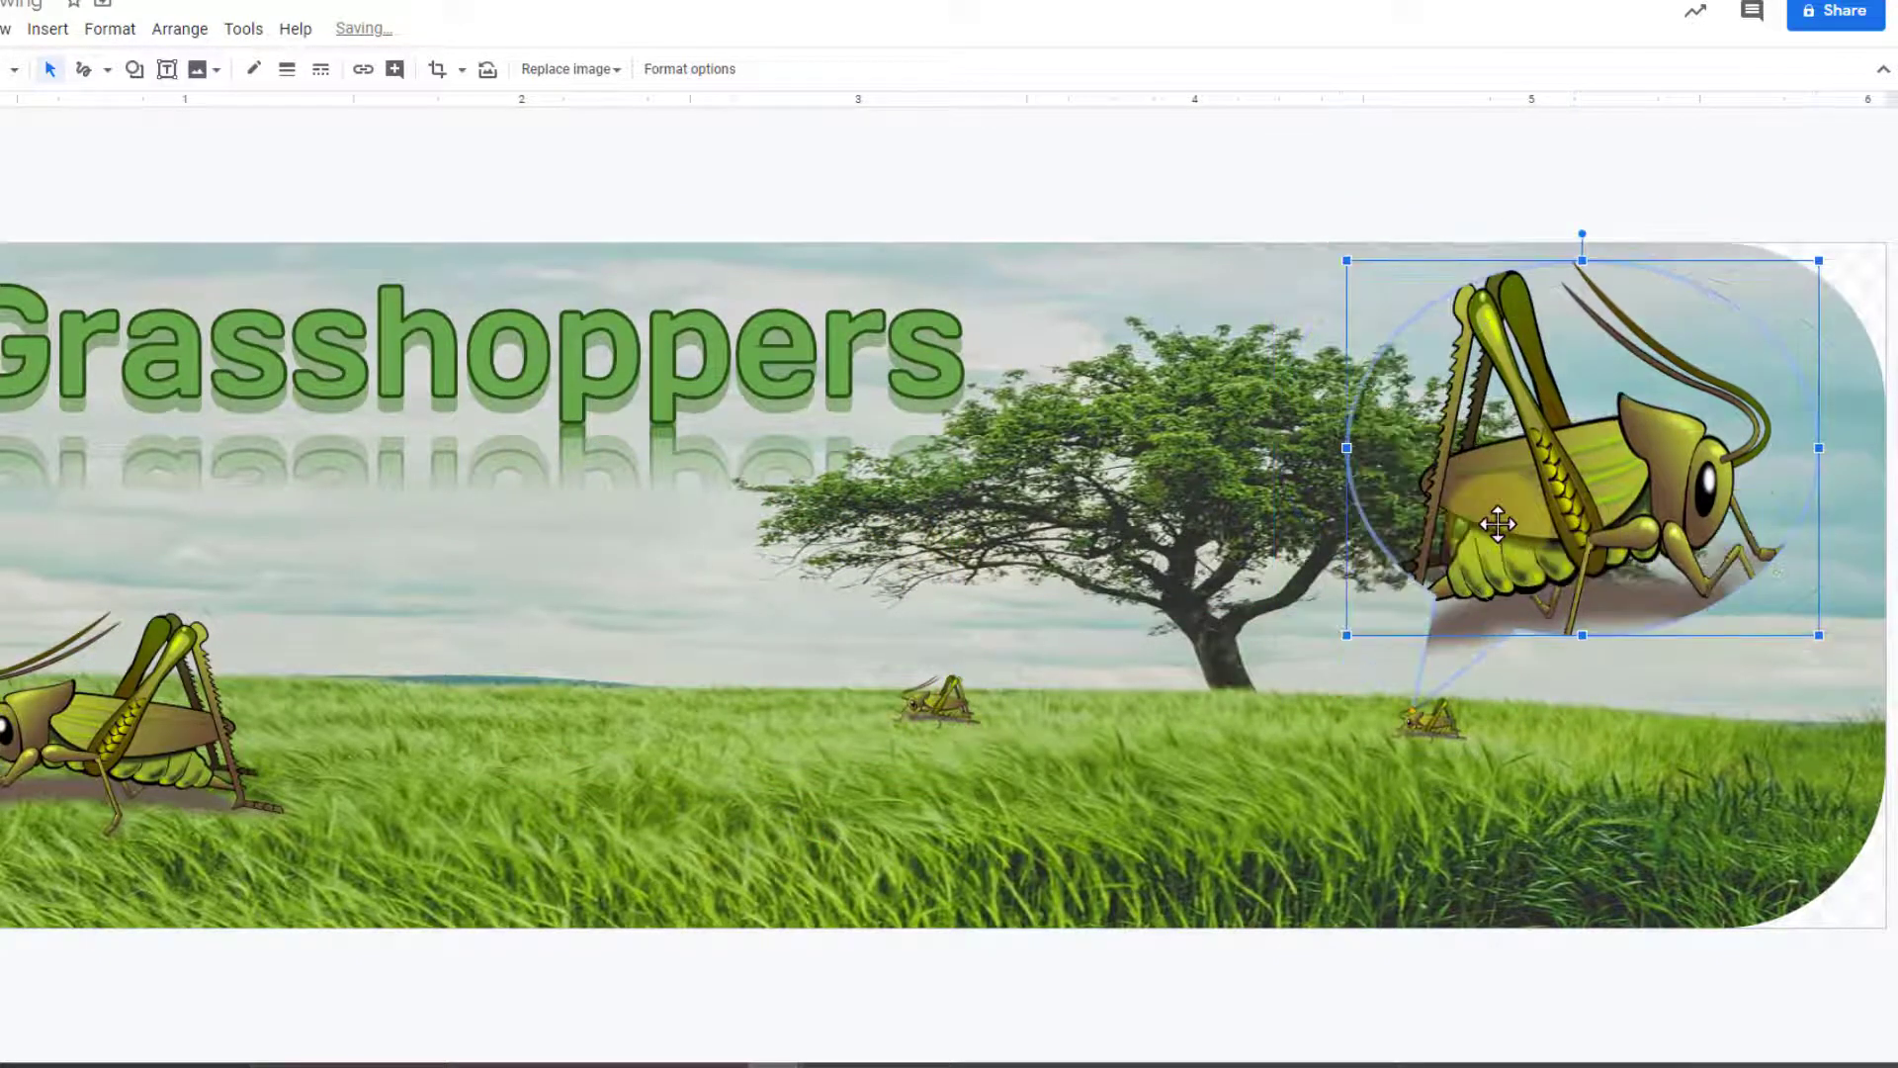
Step: Give the speech bubble a black border and move its tail tip just above the farthest small grasshopper
click(287, 70)
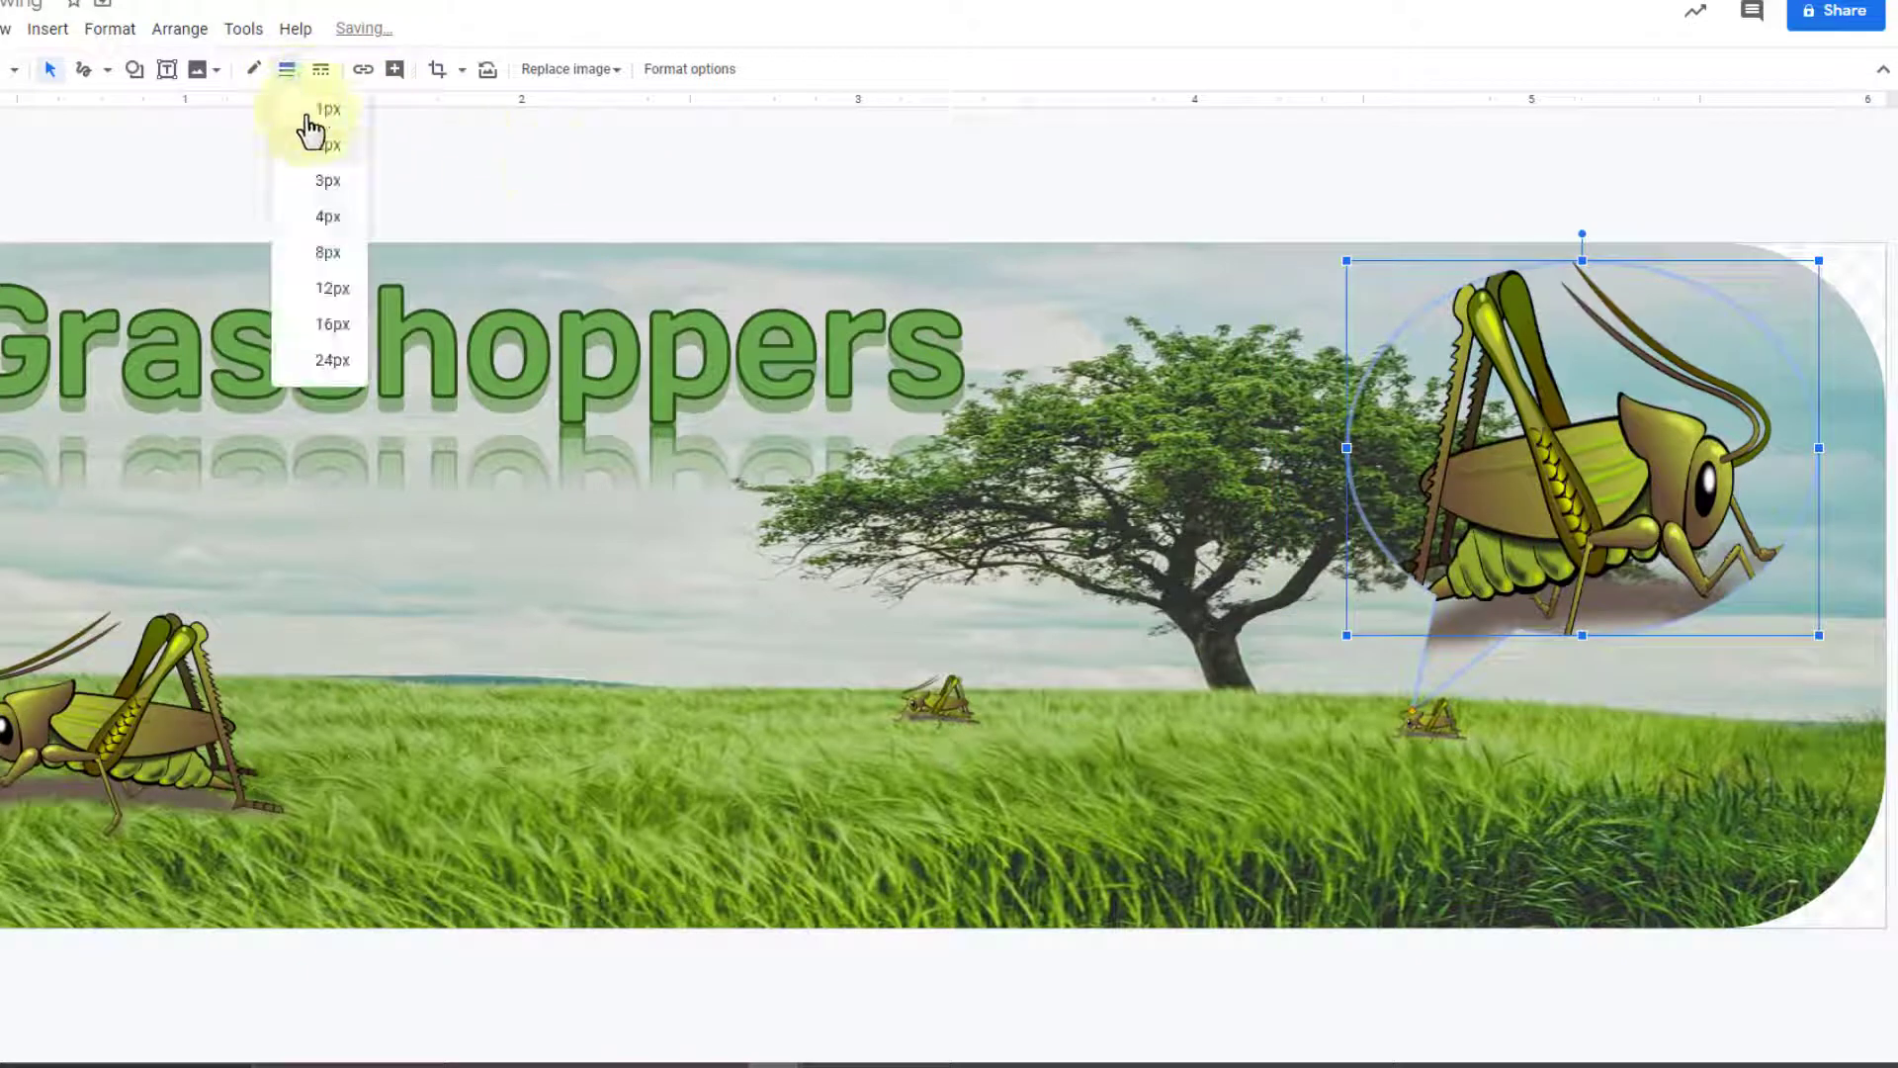
click(327, 161)
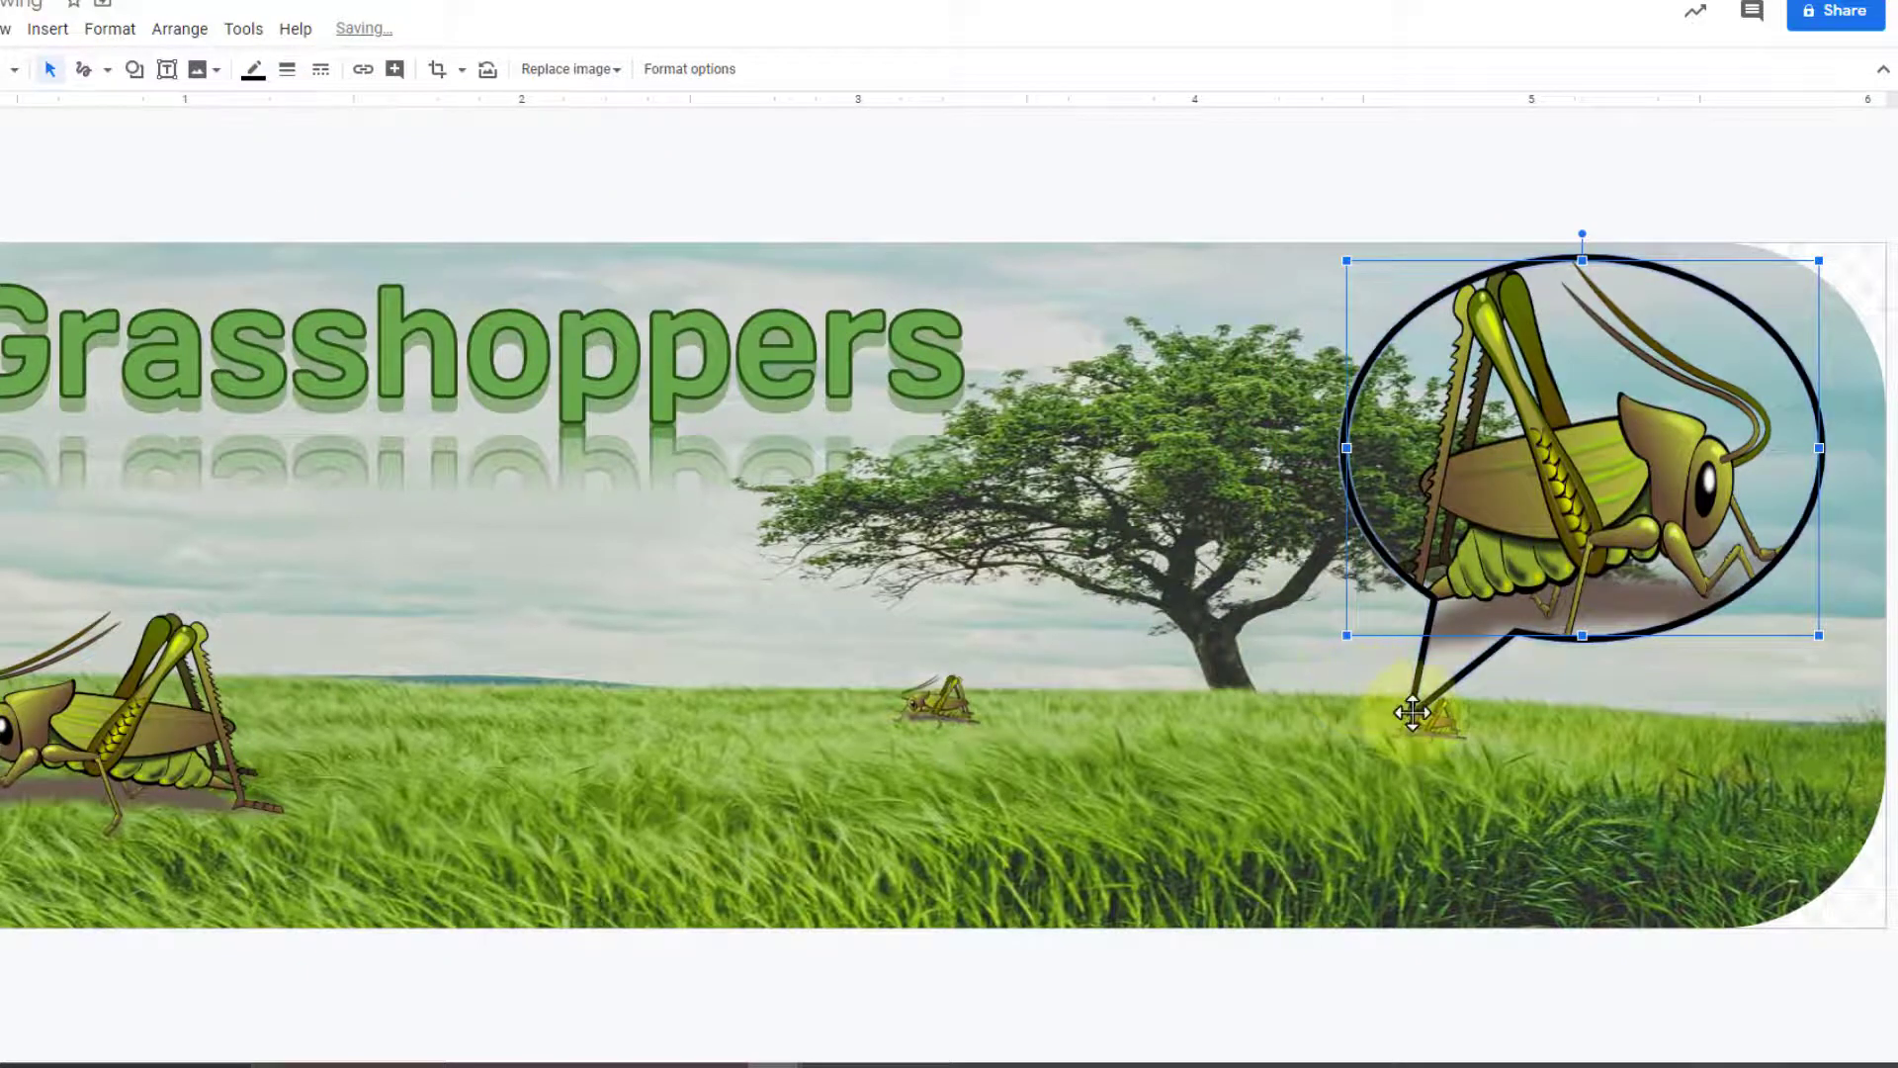
drag(1411, 712, 1449, 692)
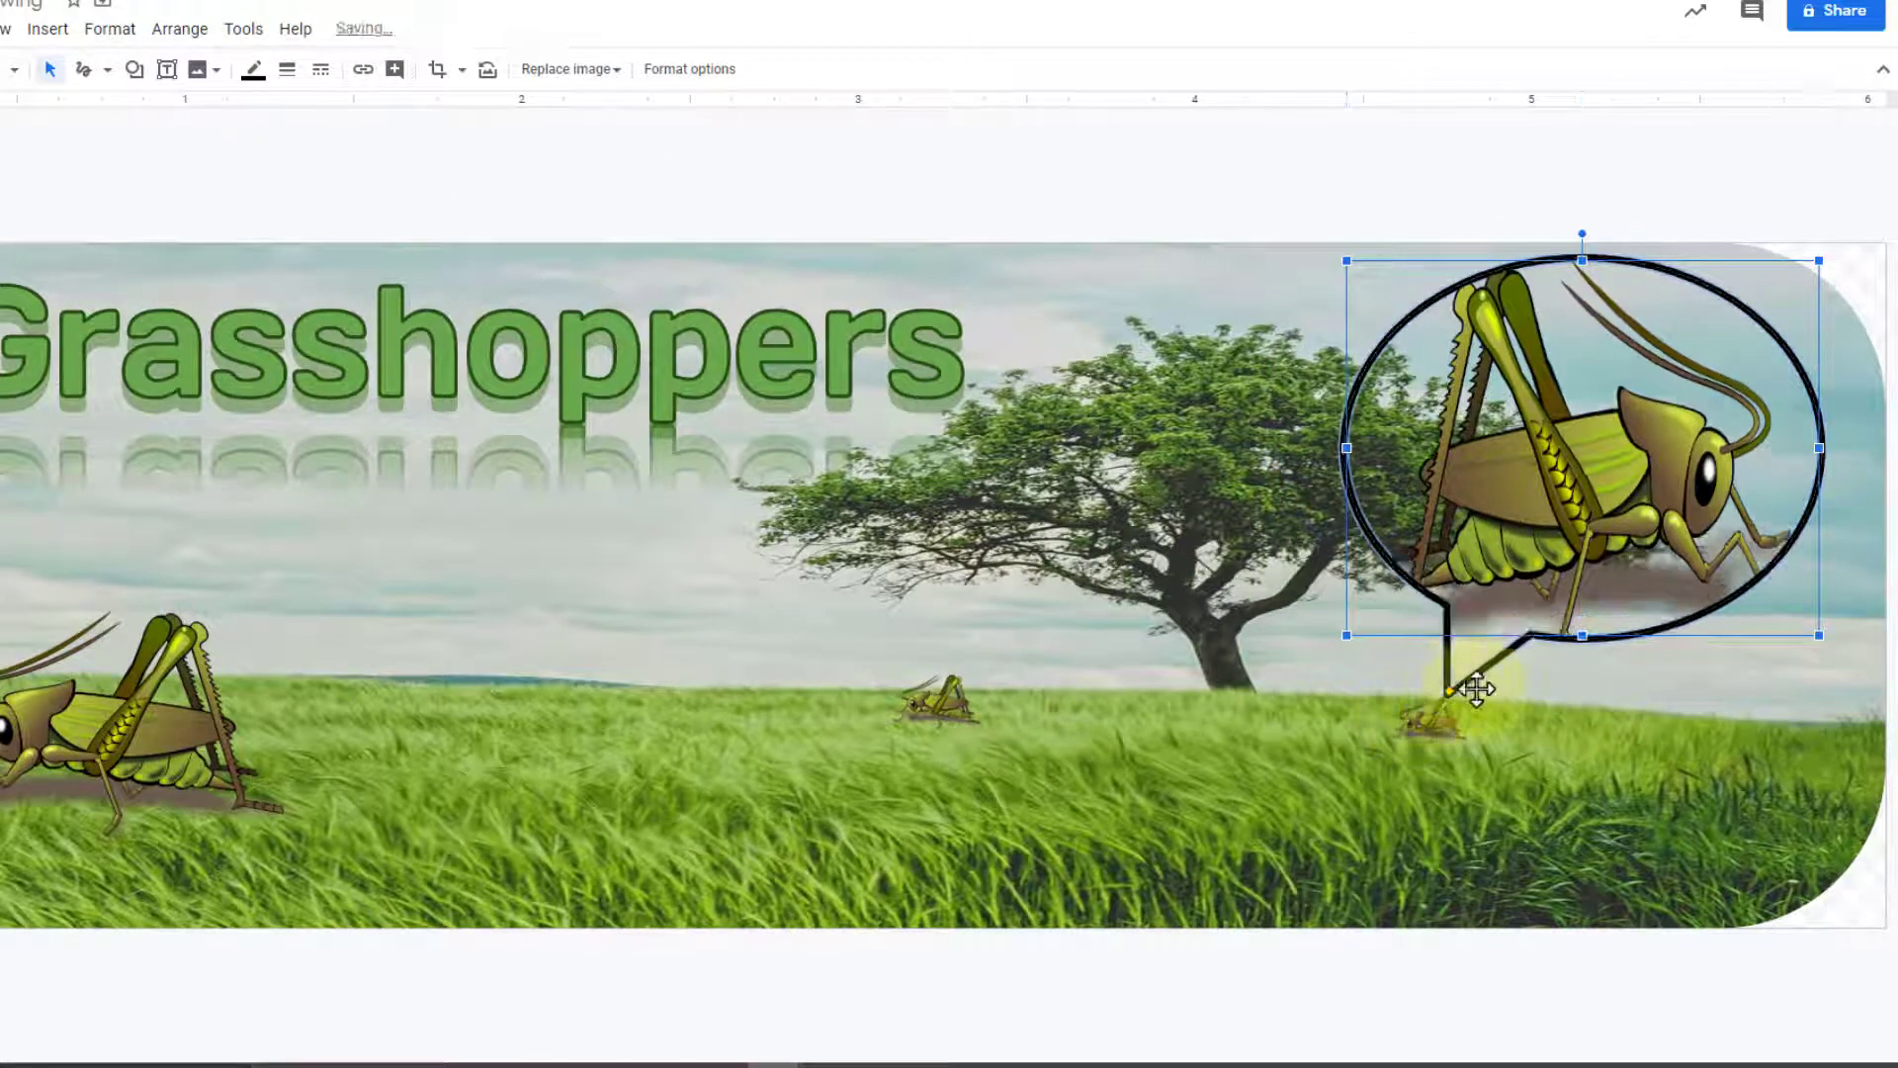
click(1646, 678)
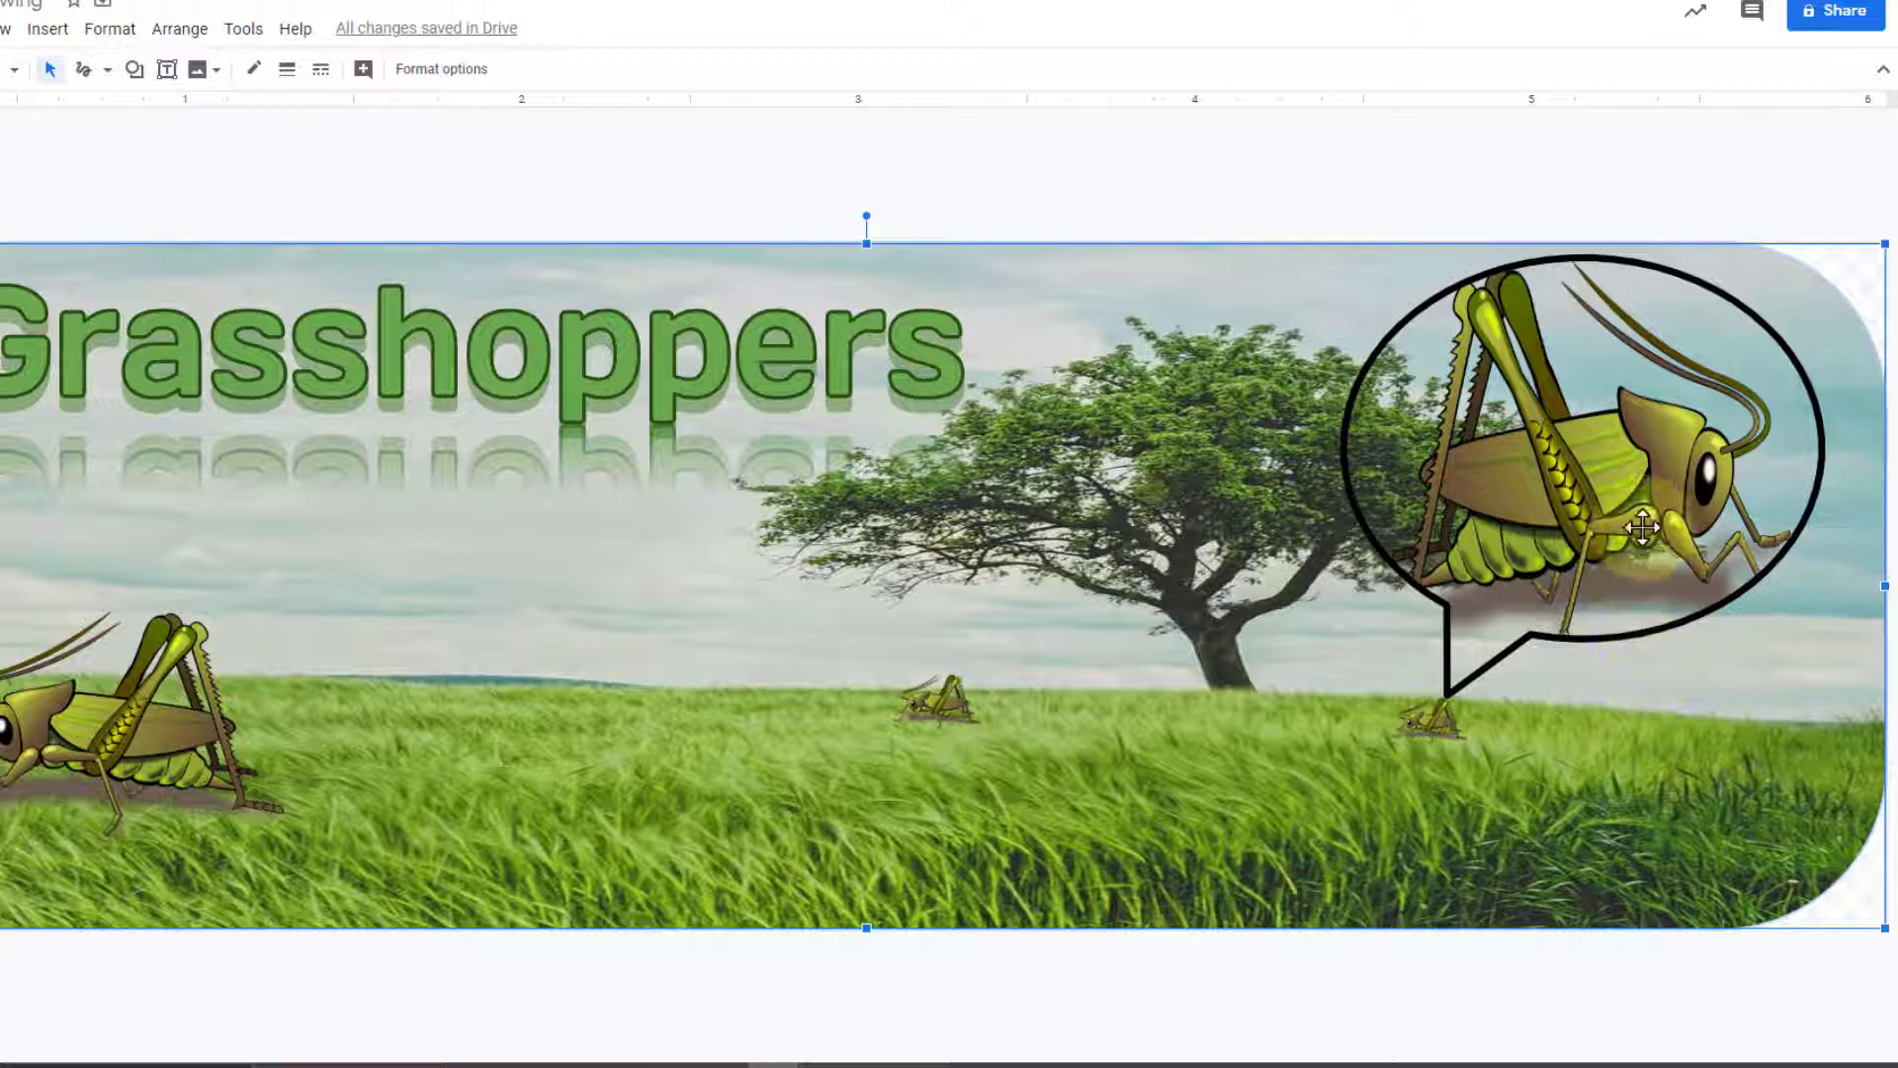
Step: Try a transparent border on the speech bubble grasshopper and set it back to black
click(1641, 485)
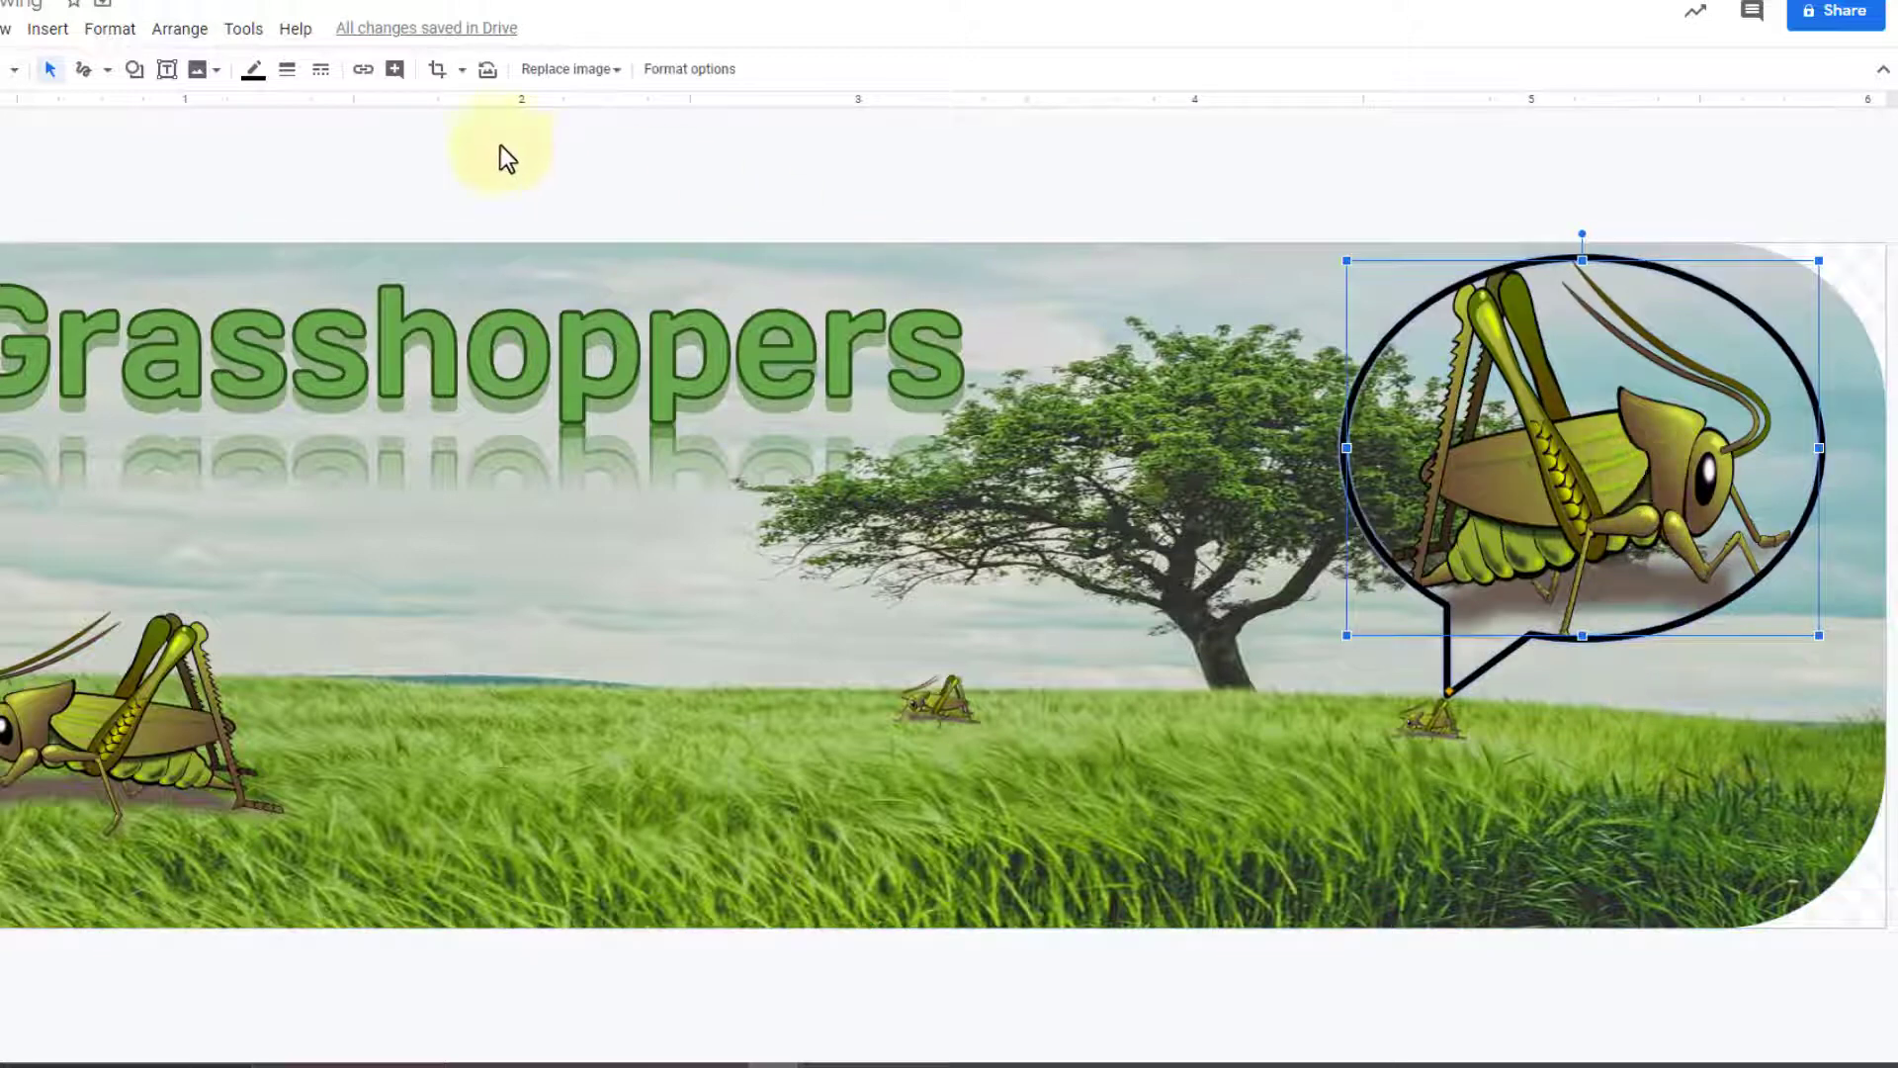
click(253, 73)
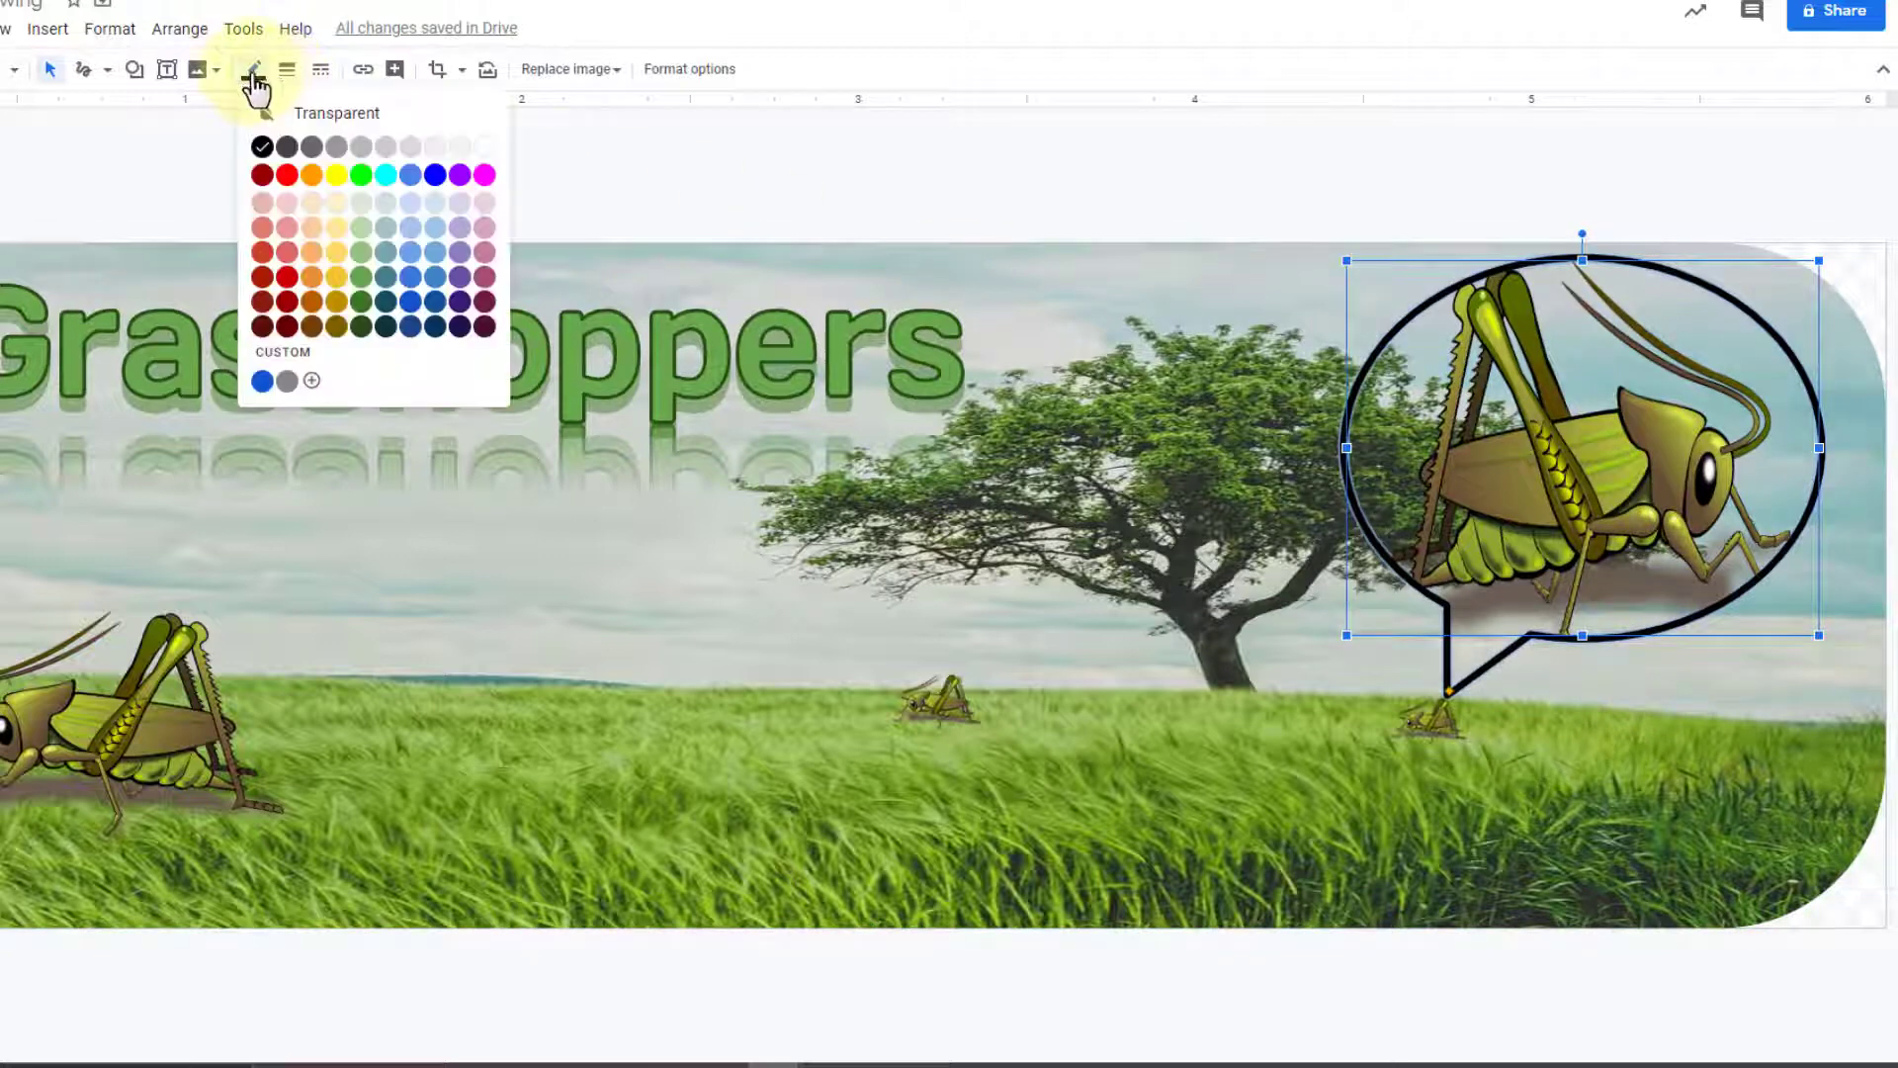
click(279, 119)
click(253, 73)
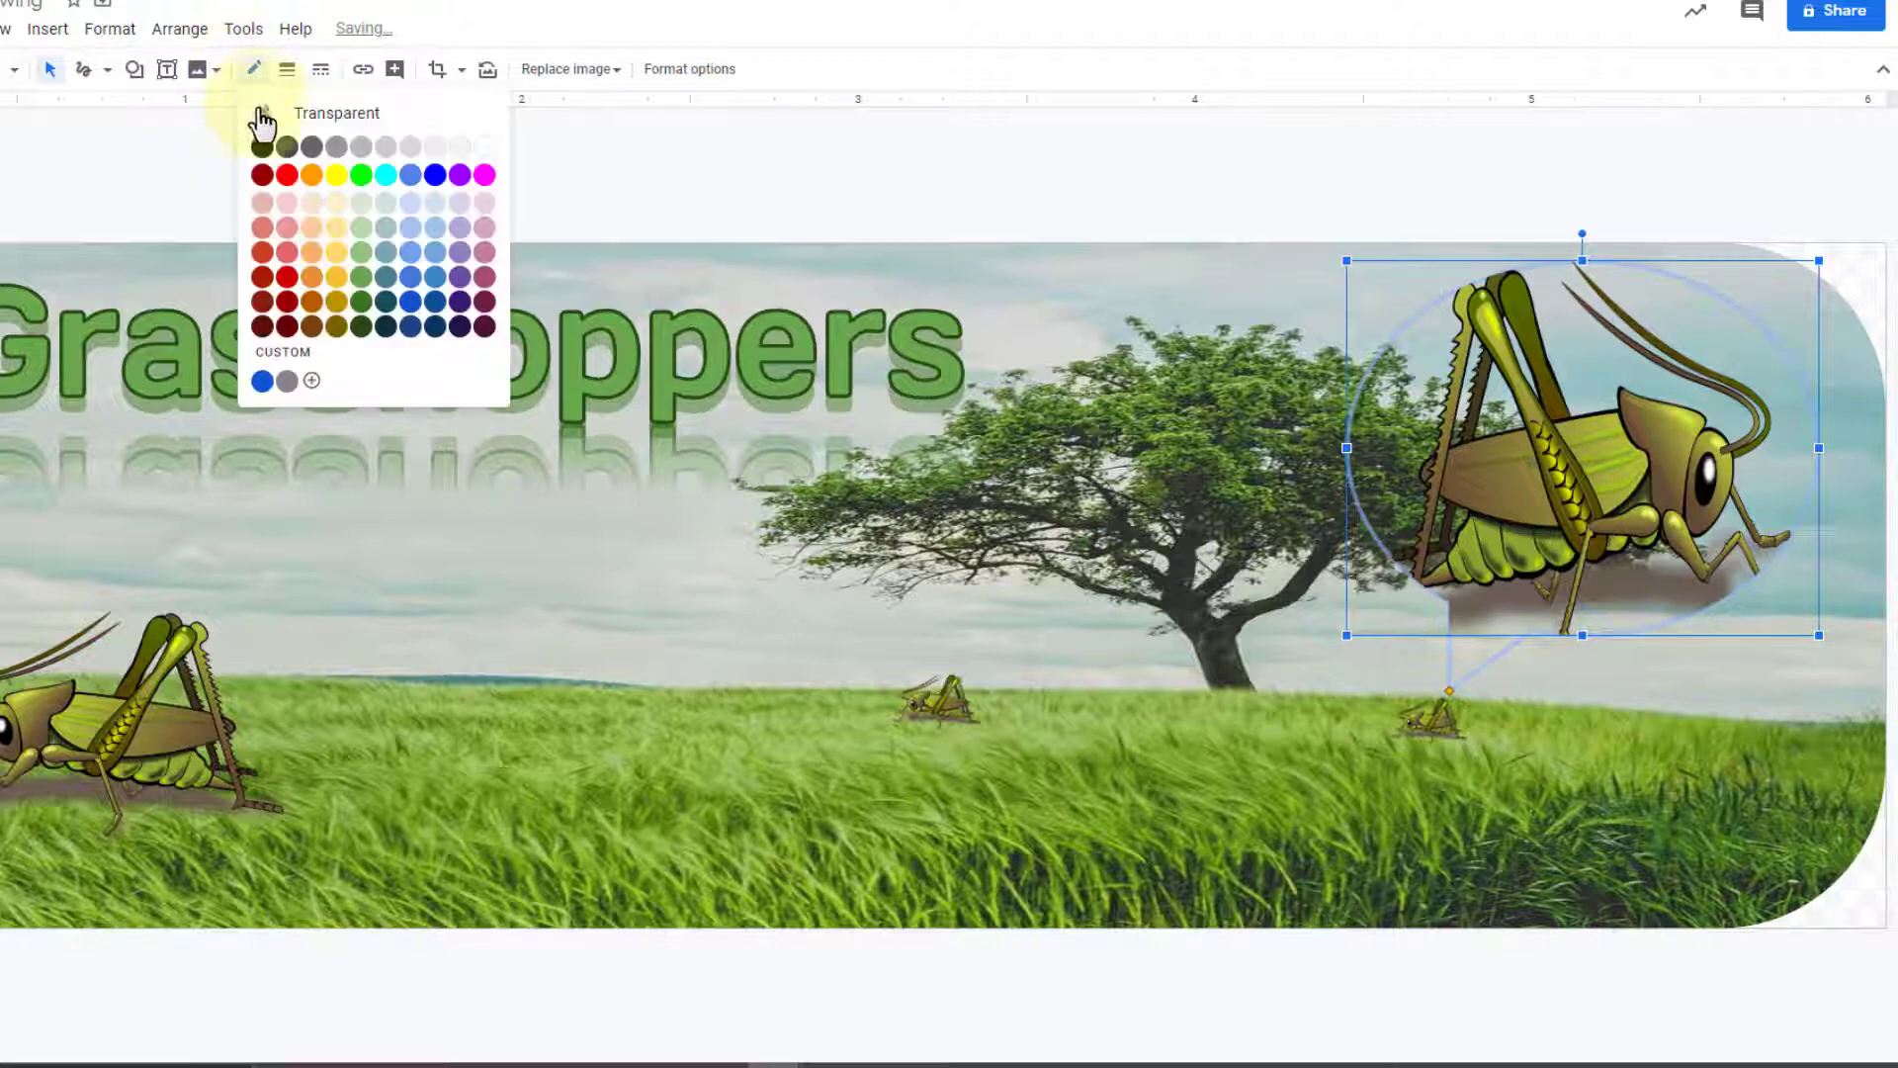
click(263, 149)
click(1189, 653)
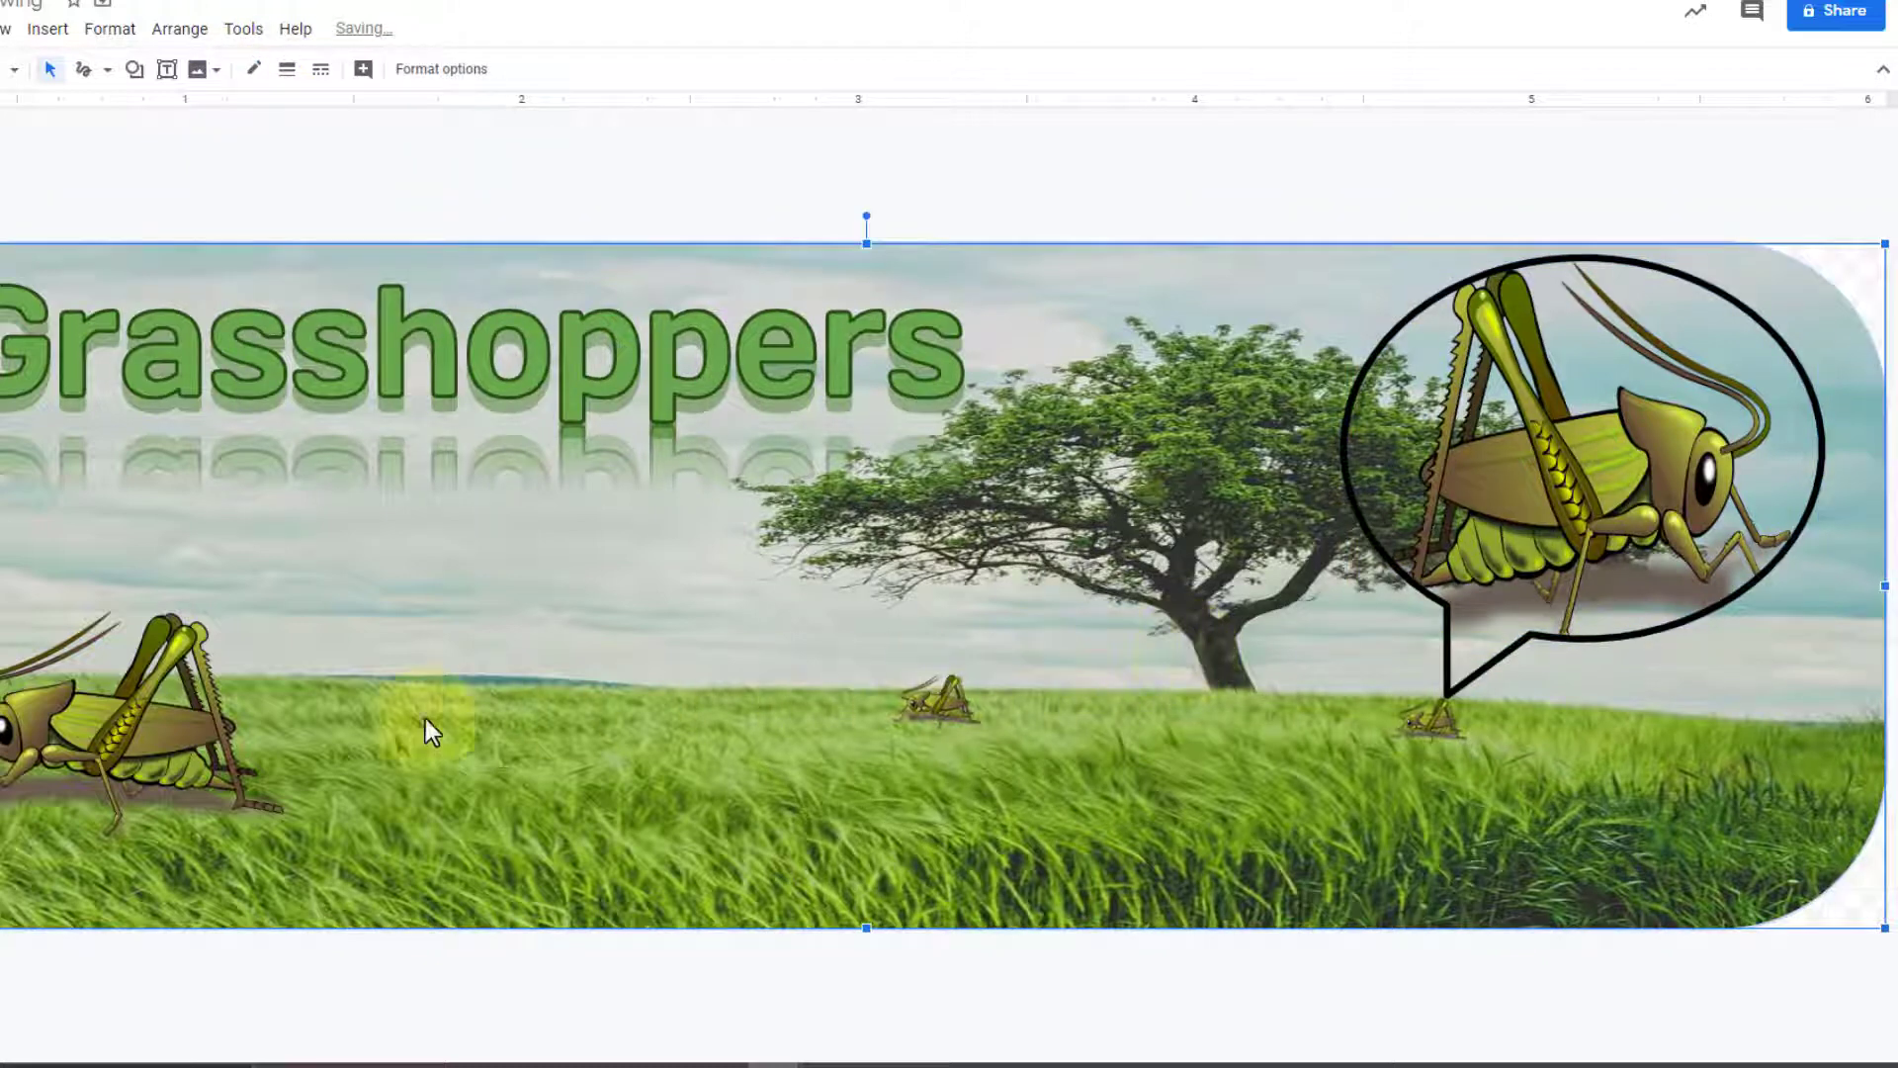
Step: Move the foreground grasshopper to the right and up a little and raise its transparency to about half
click(183, 736)
drag(417, 709, 461, 695)
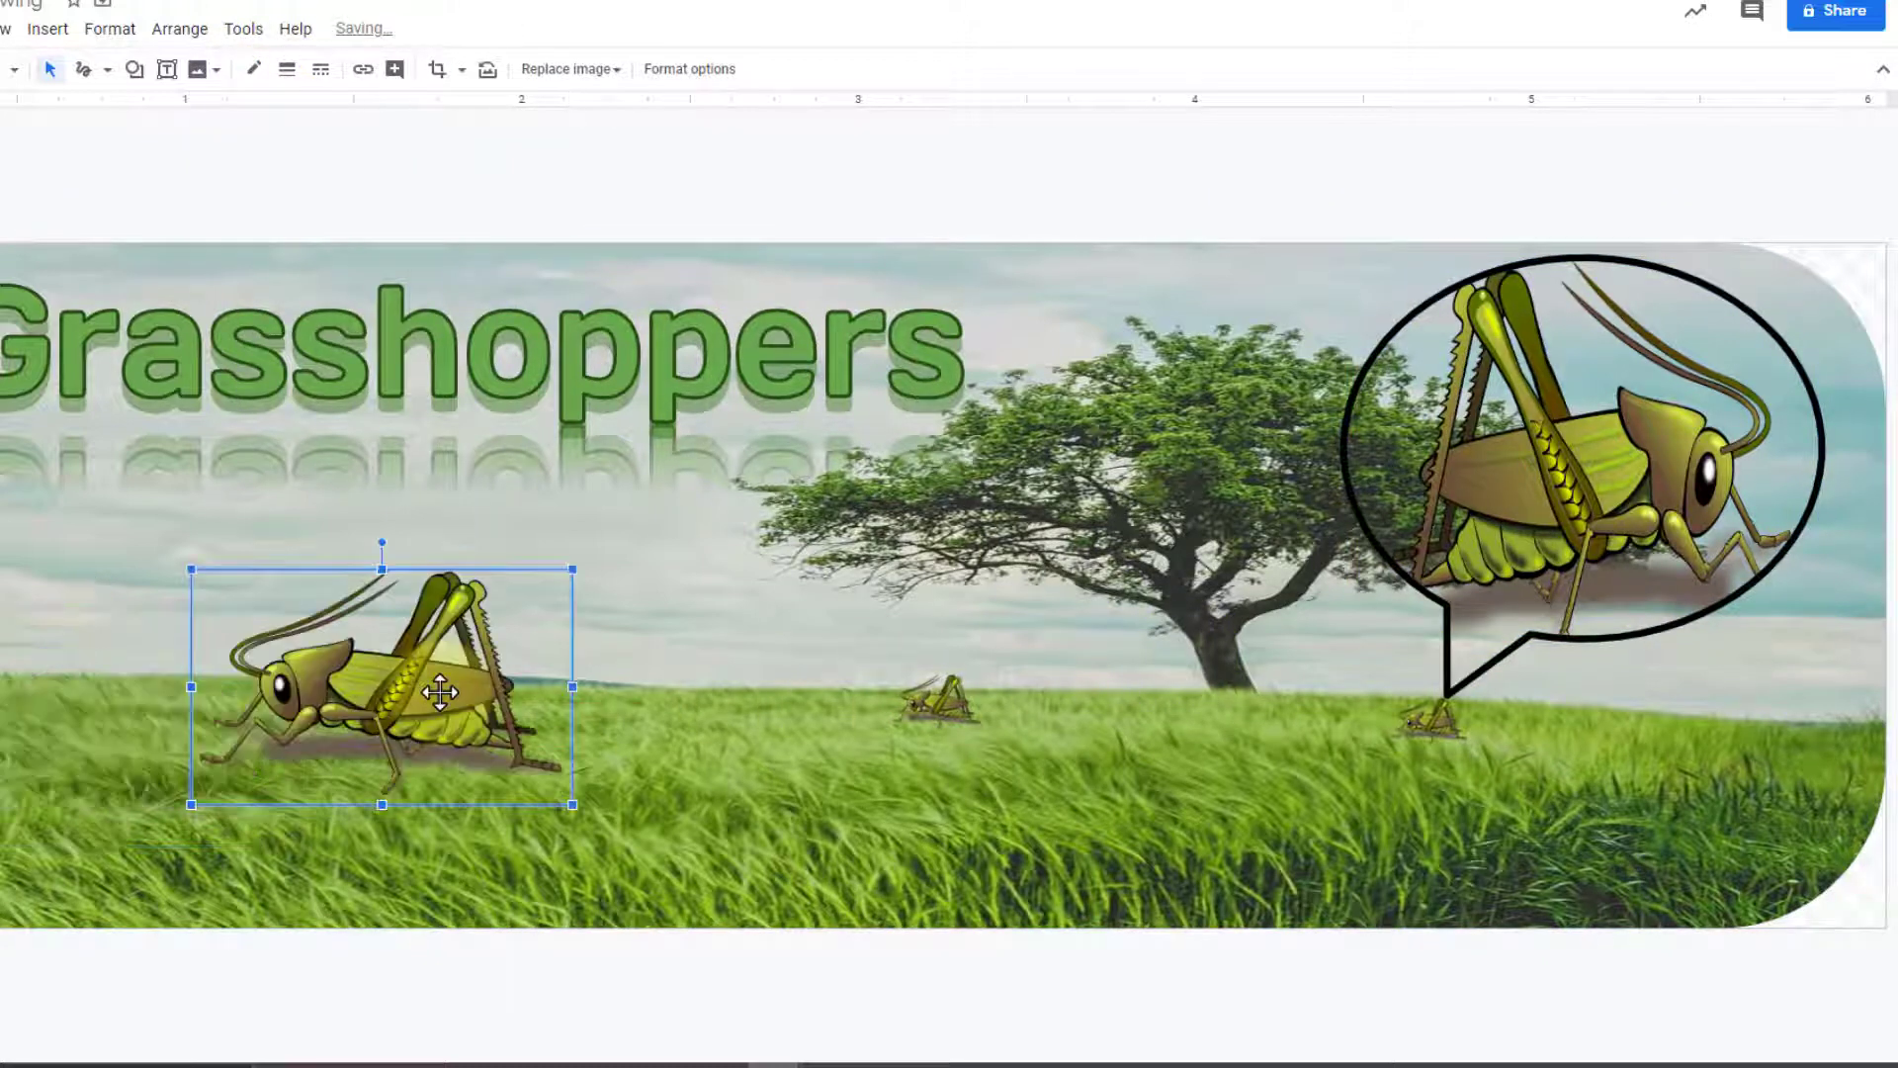
click(657, 81)
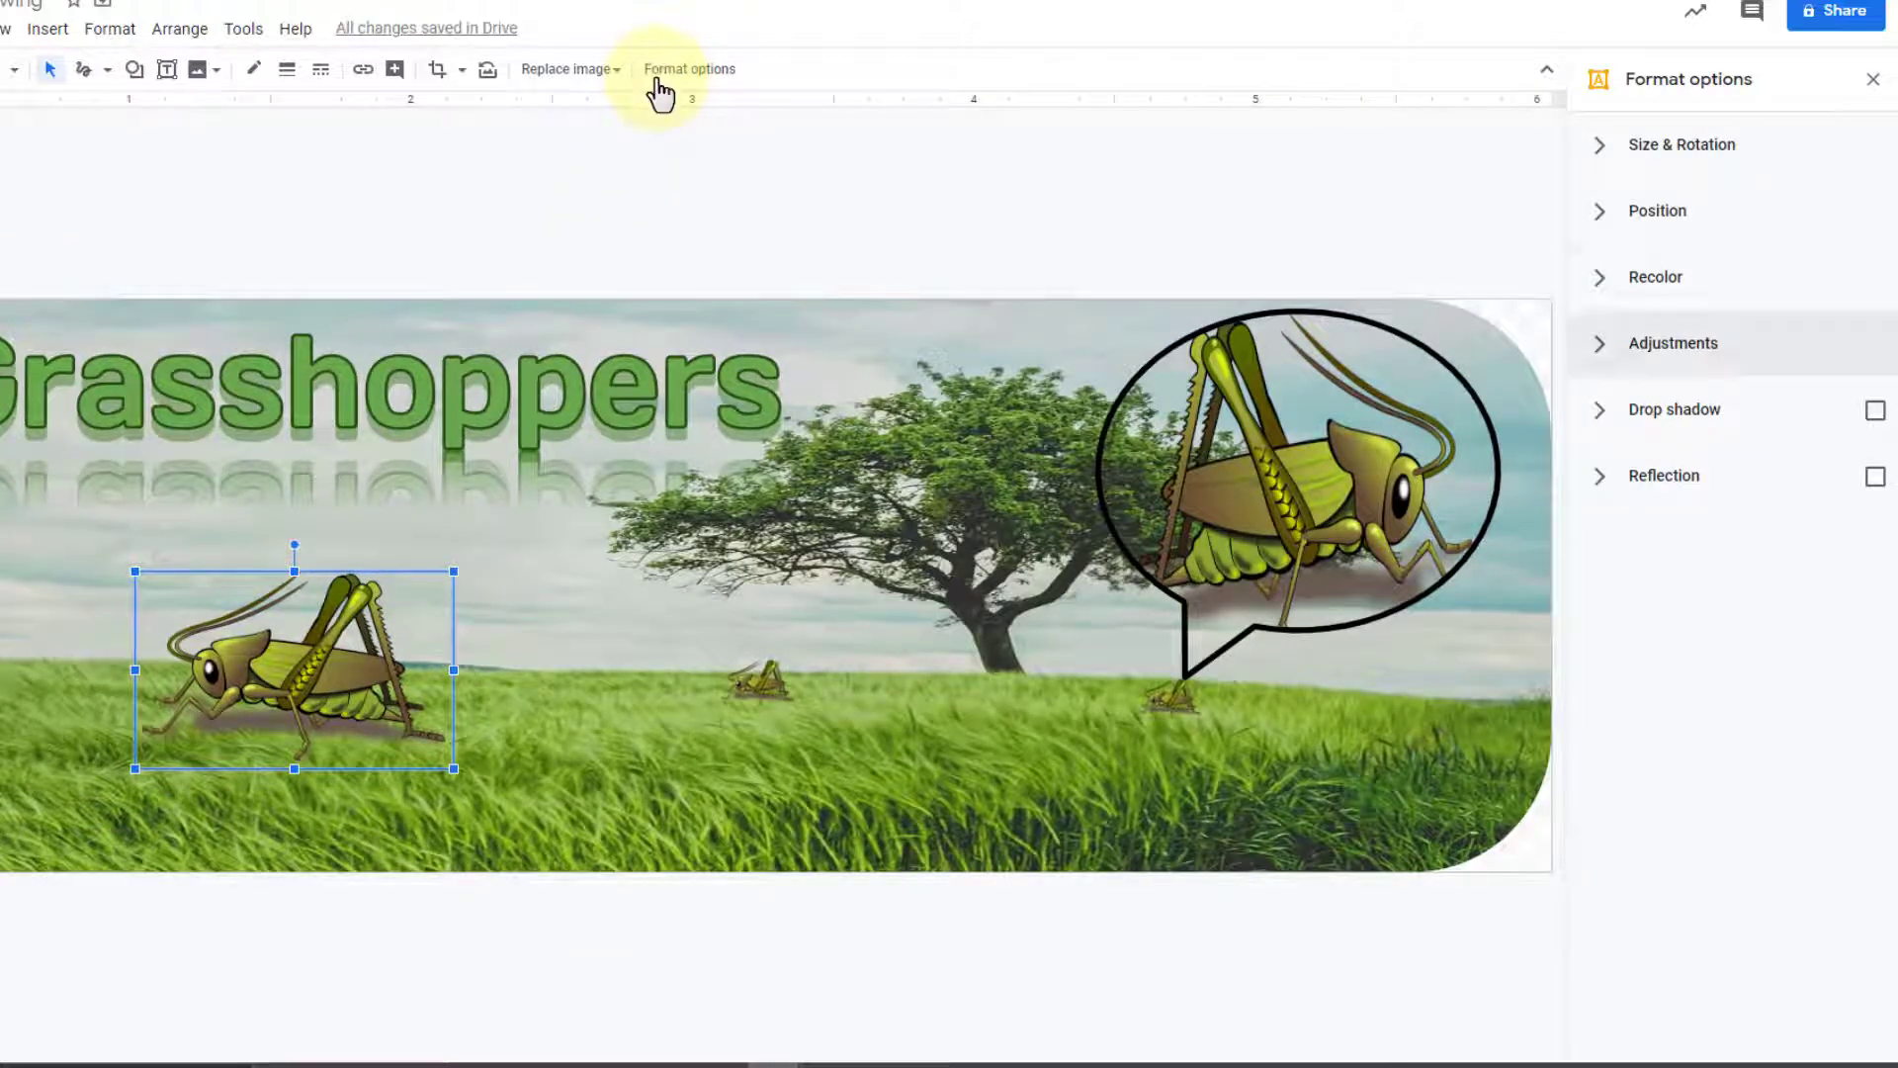
click(1618, 358)
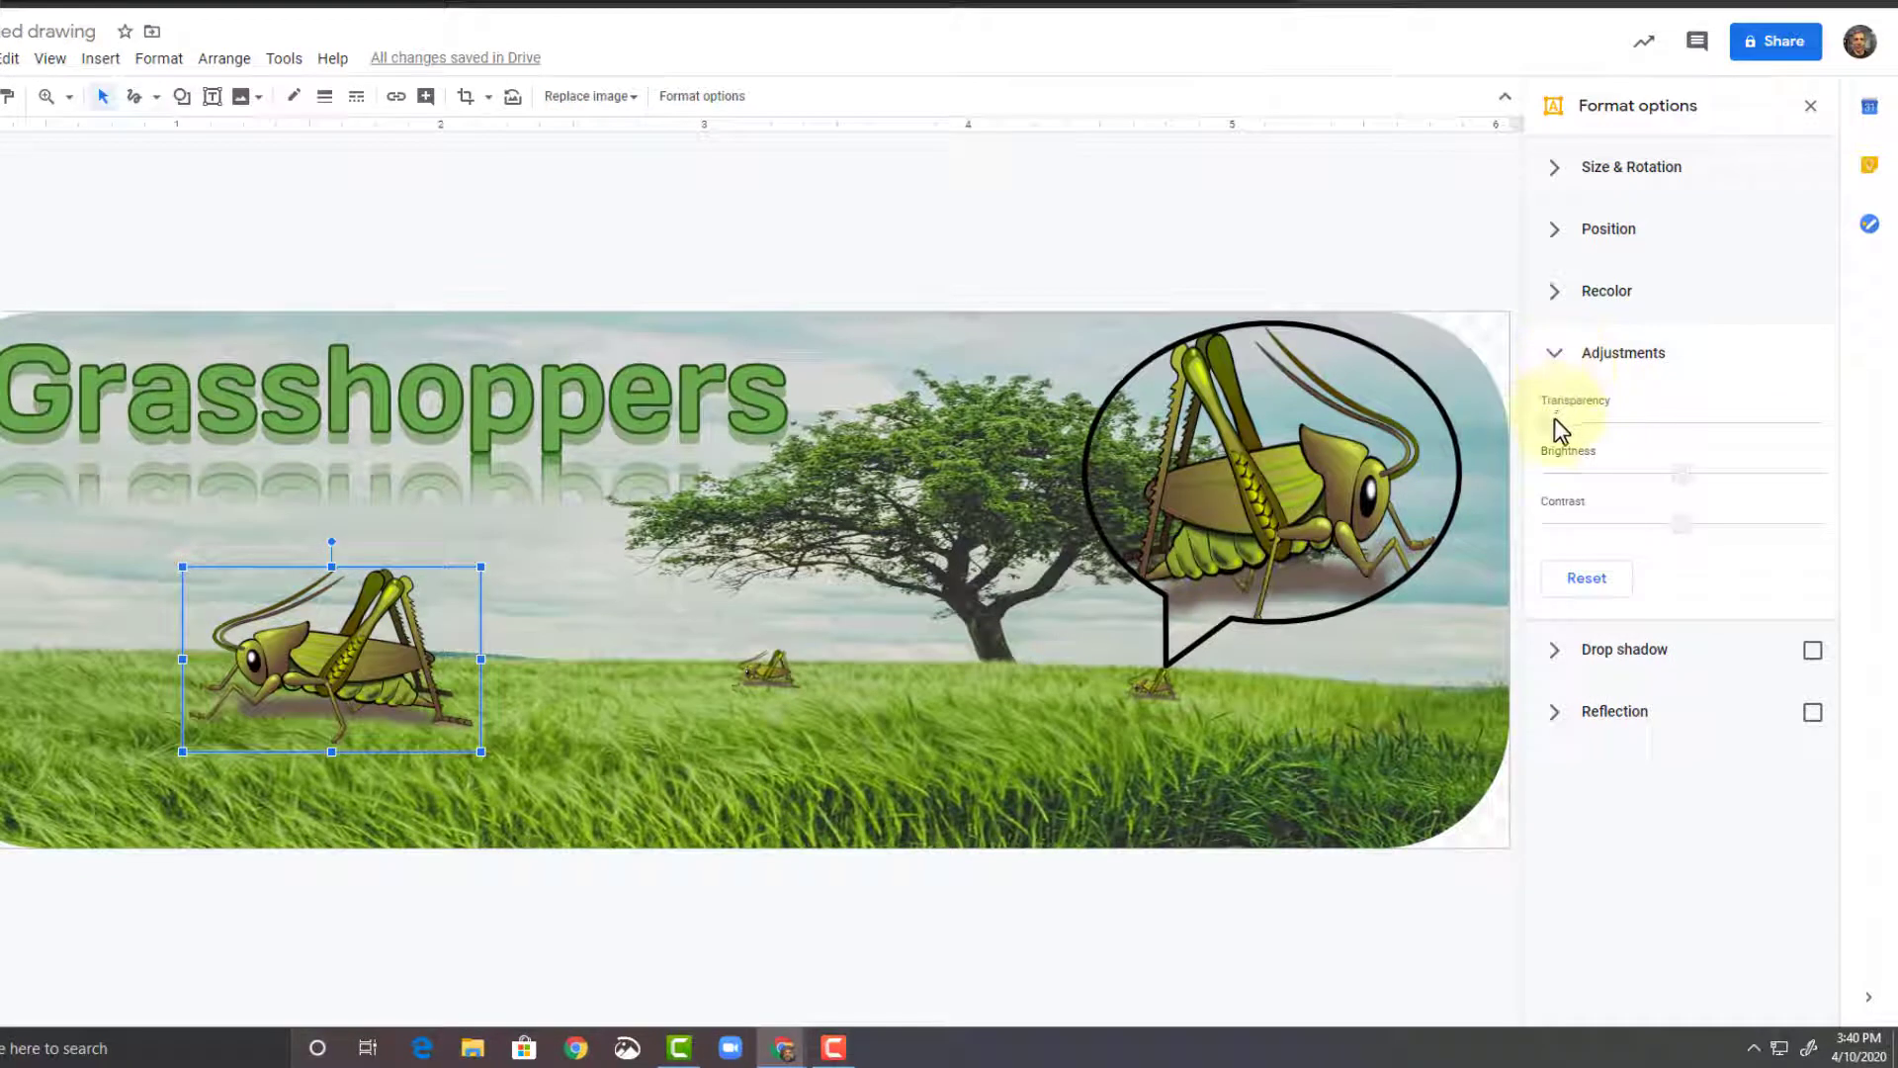
drag(1557, 423, 1701, 427)
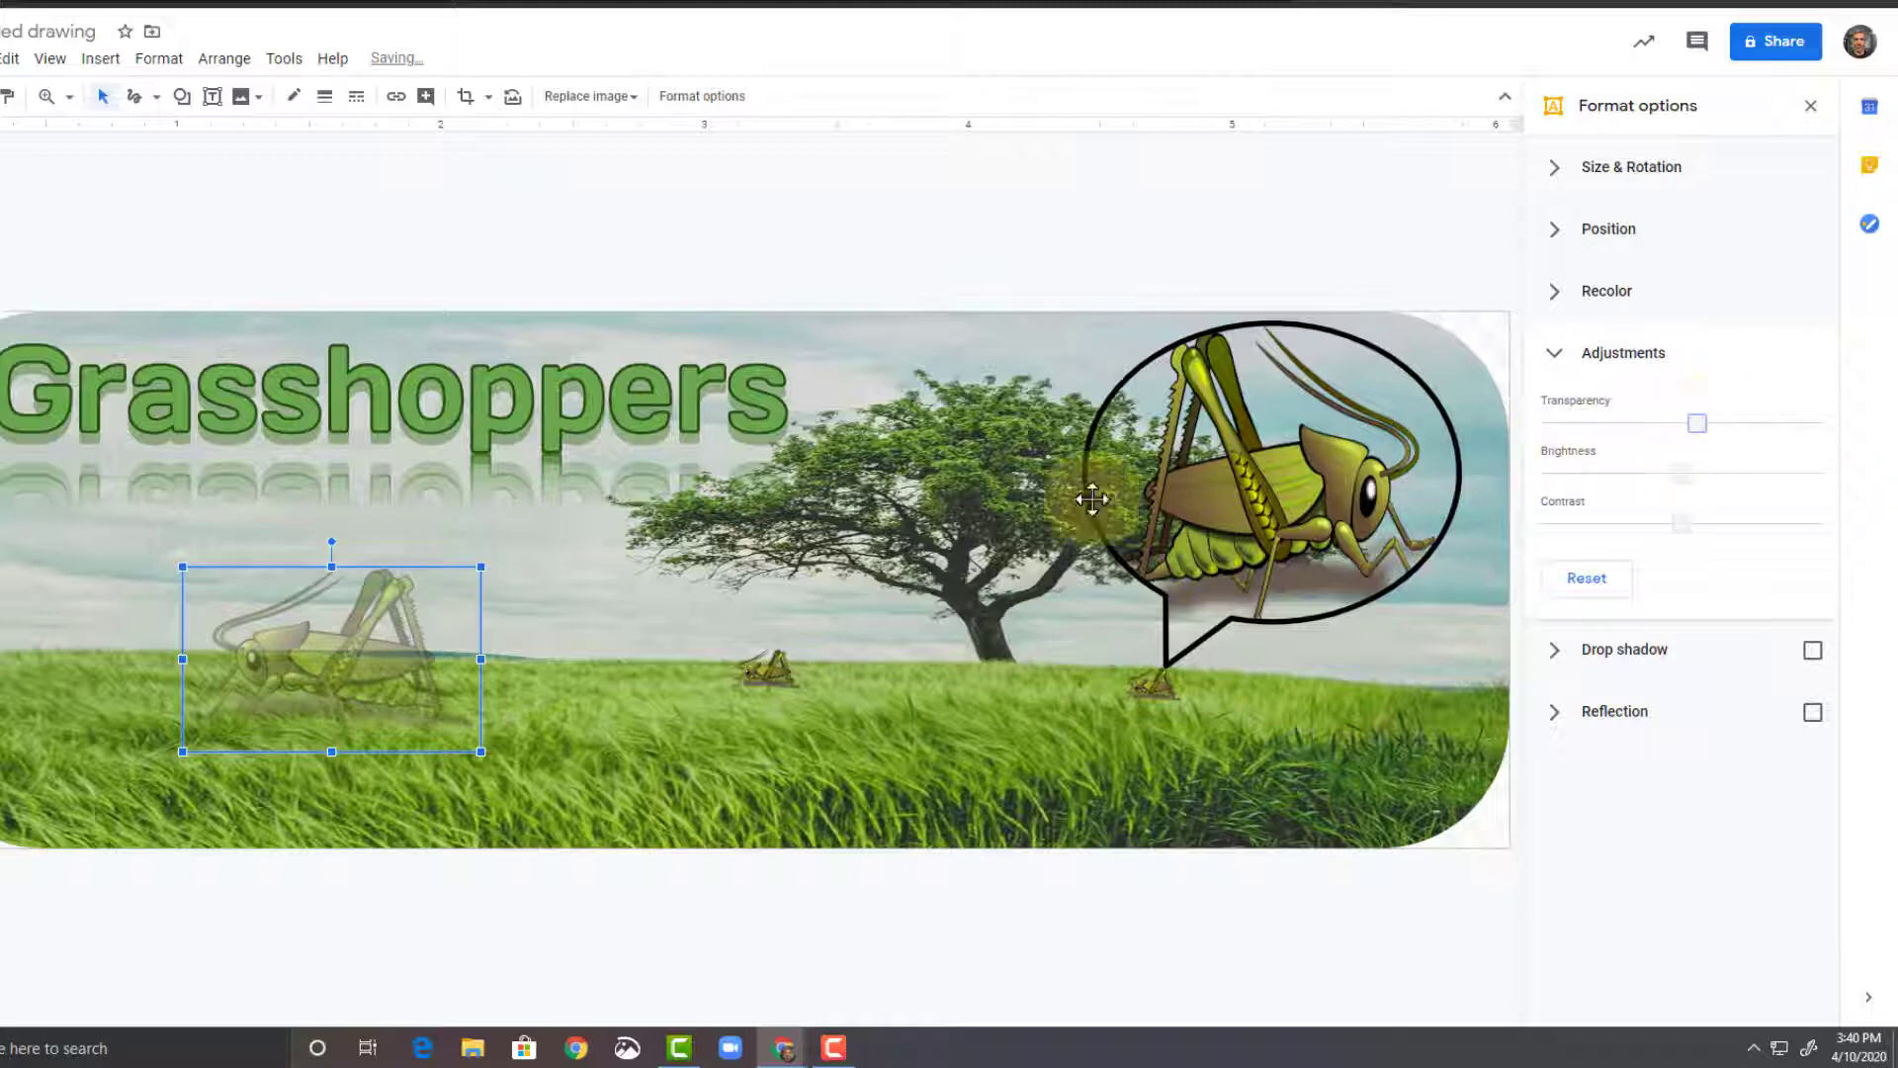
Step: Enlarge the faded grasshopper to fill the area beneath the title and raise its transparency to about 80%
drag(481, 567, 862, 450)
drag(684, 525, 550, 585)
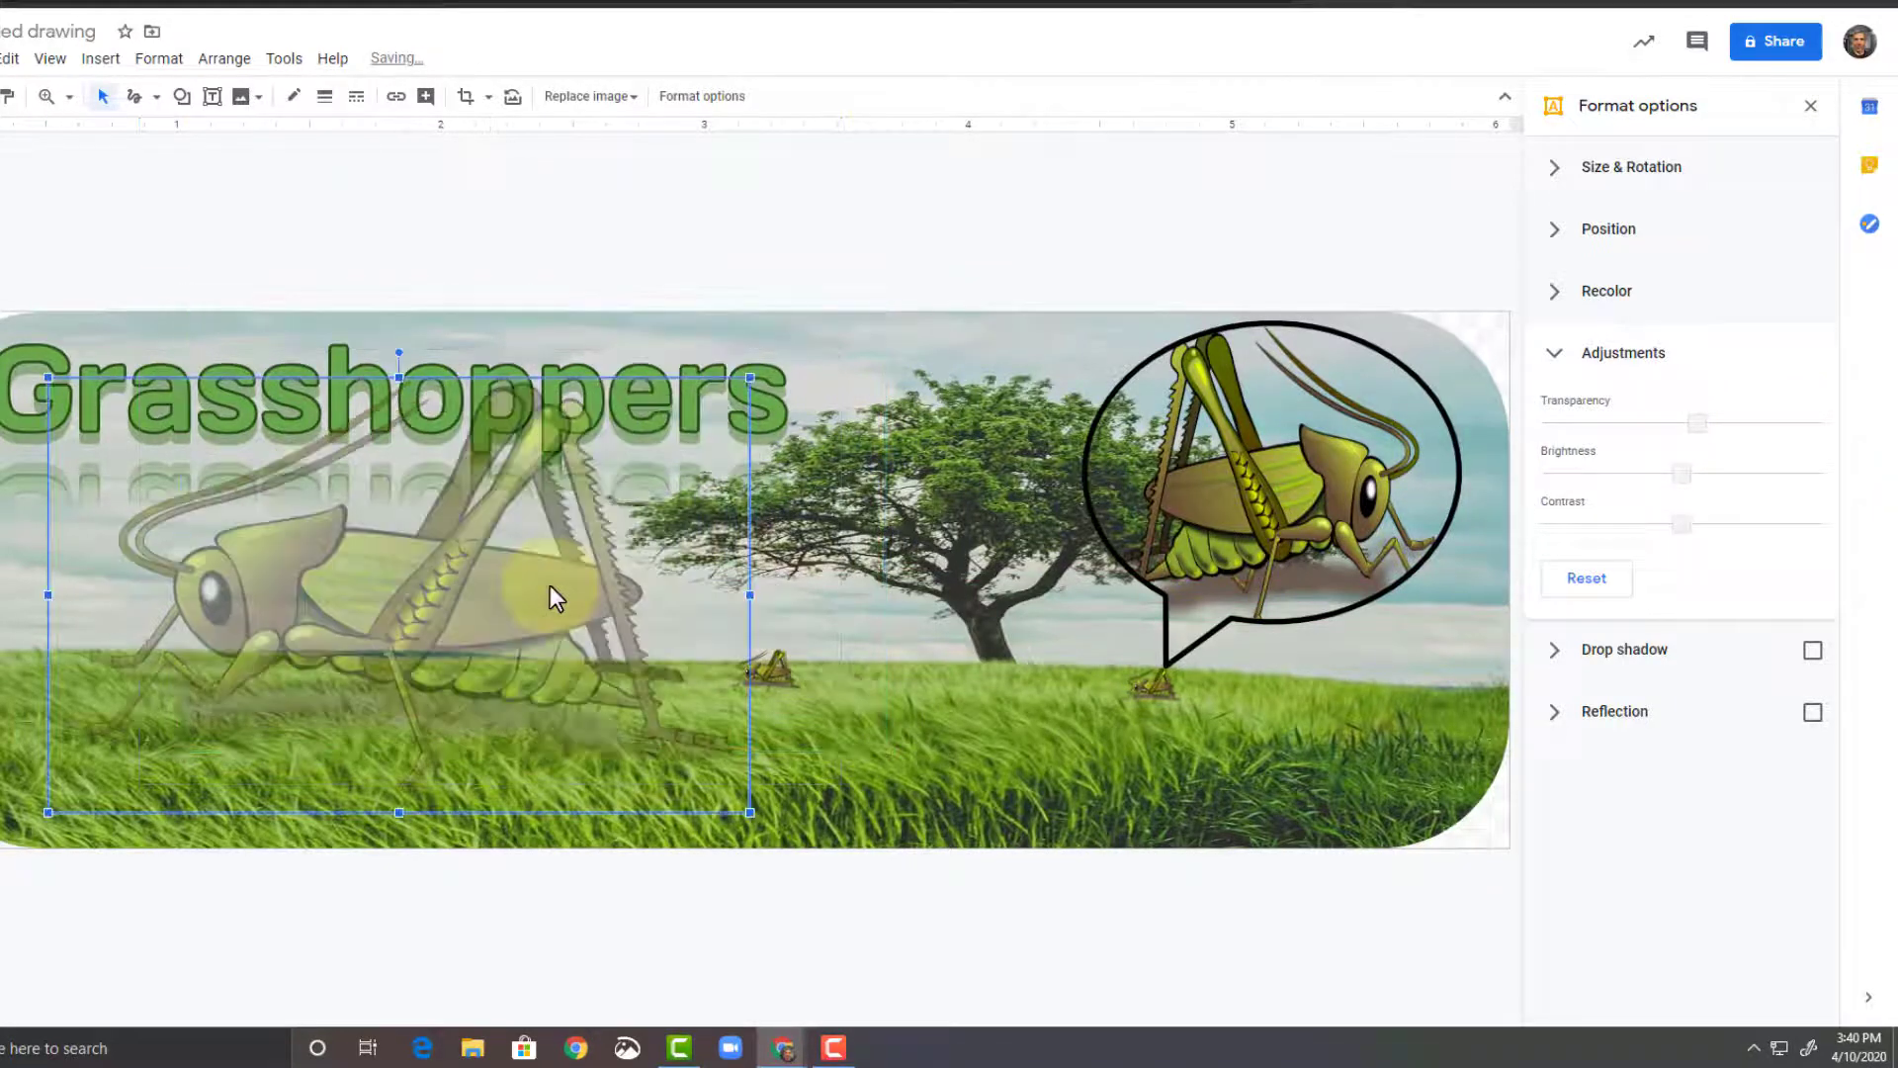
drag(1700, 426, 1772, 435)
click(1104, 261)
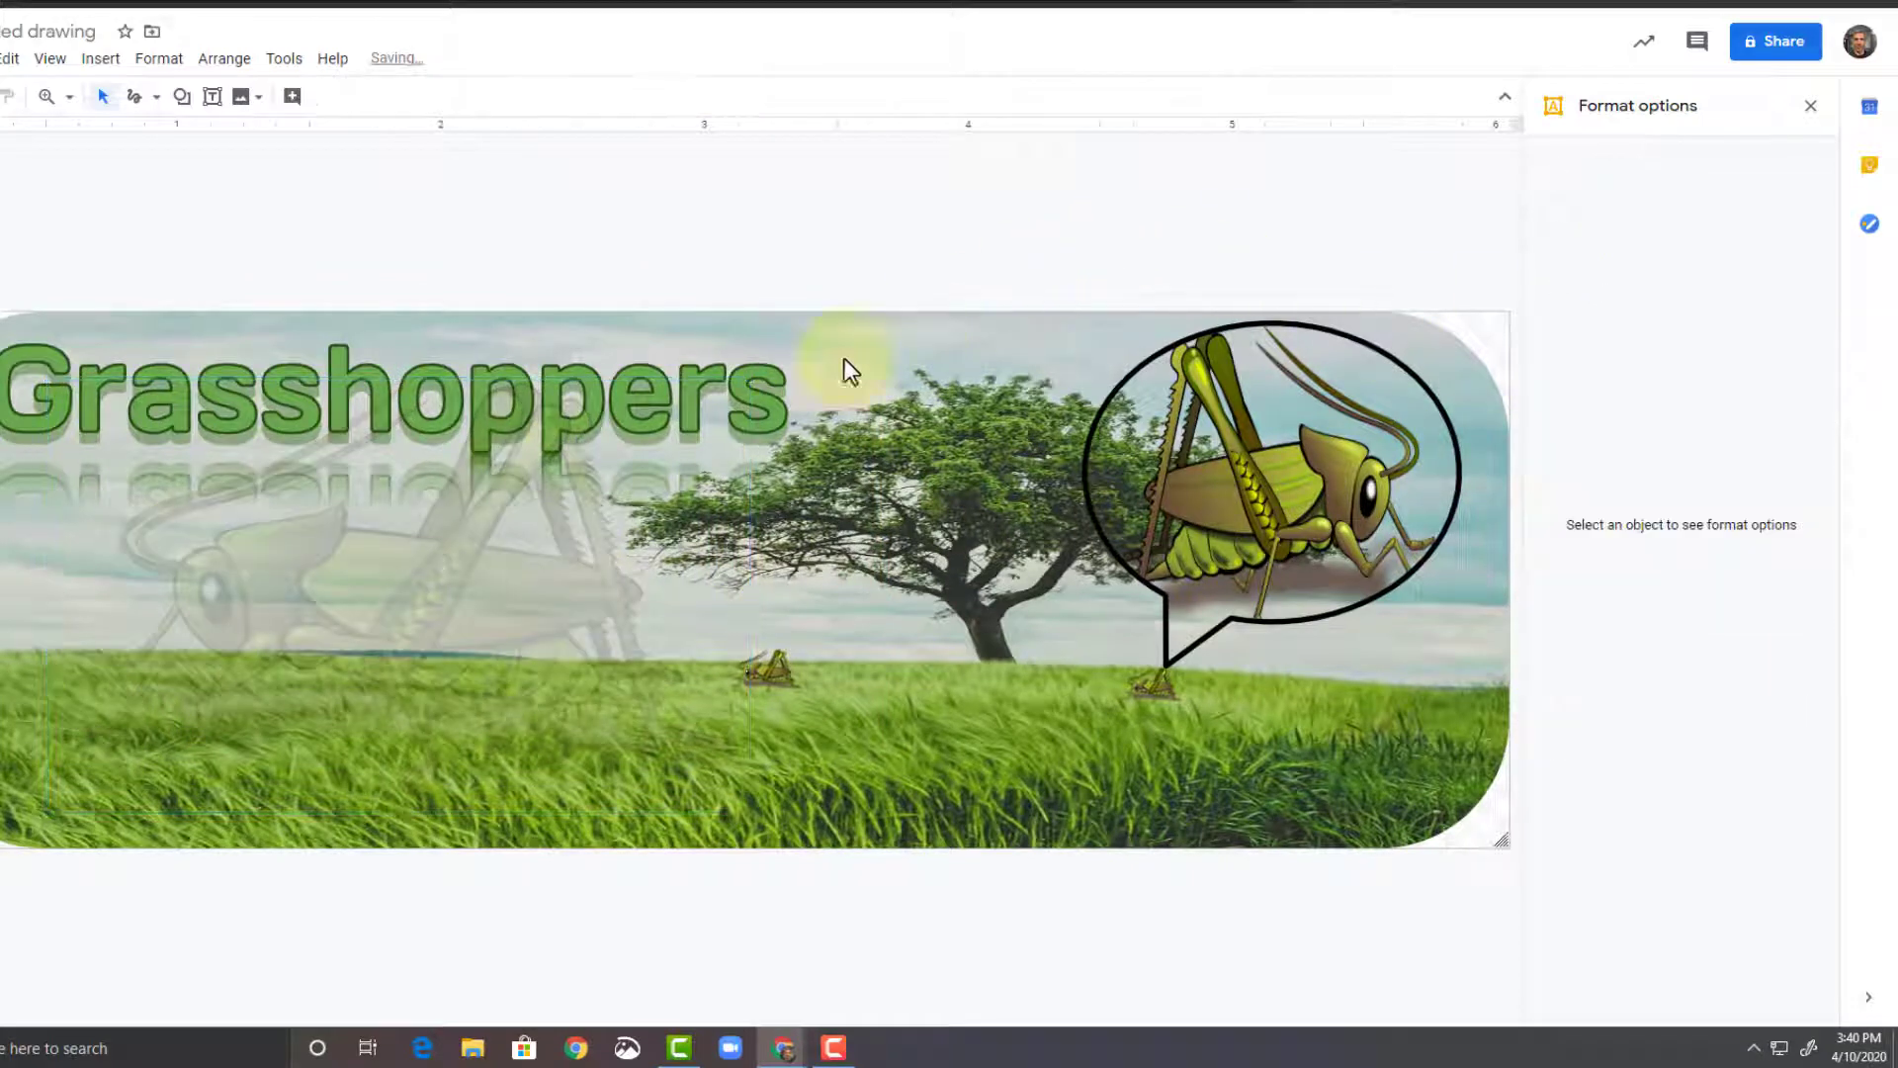
drag(419, 554, 413, 564)
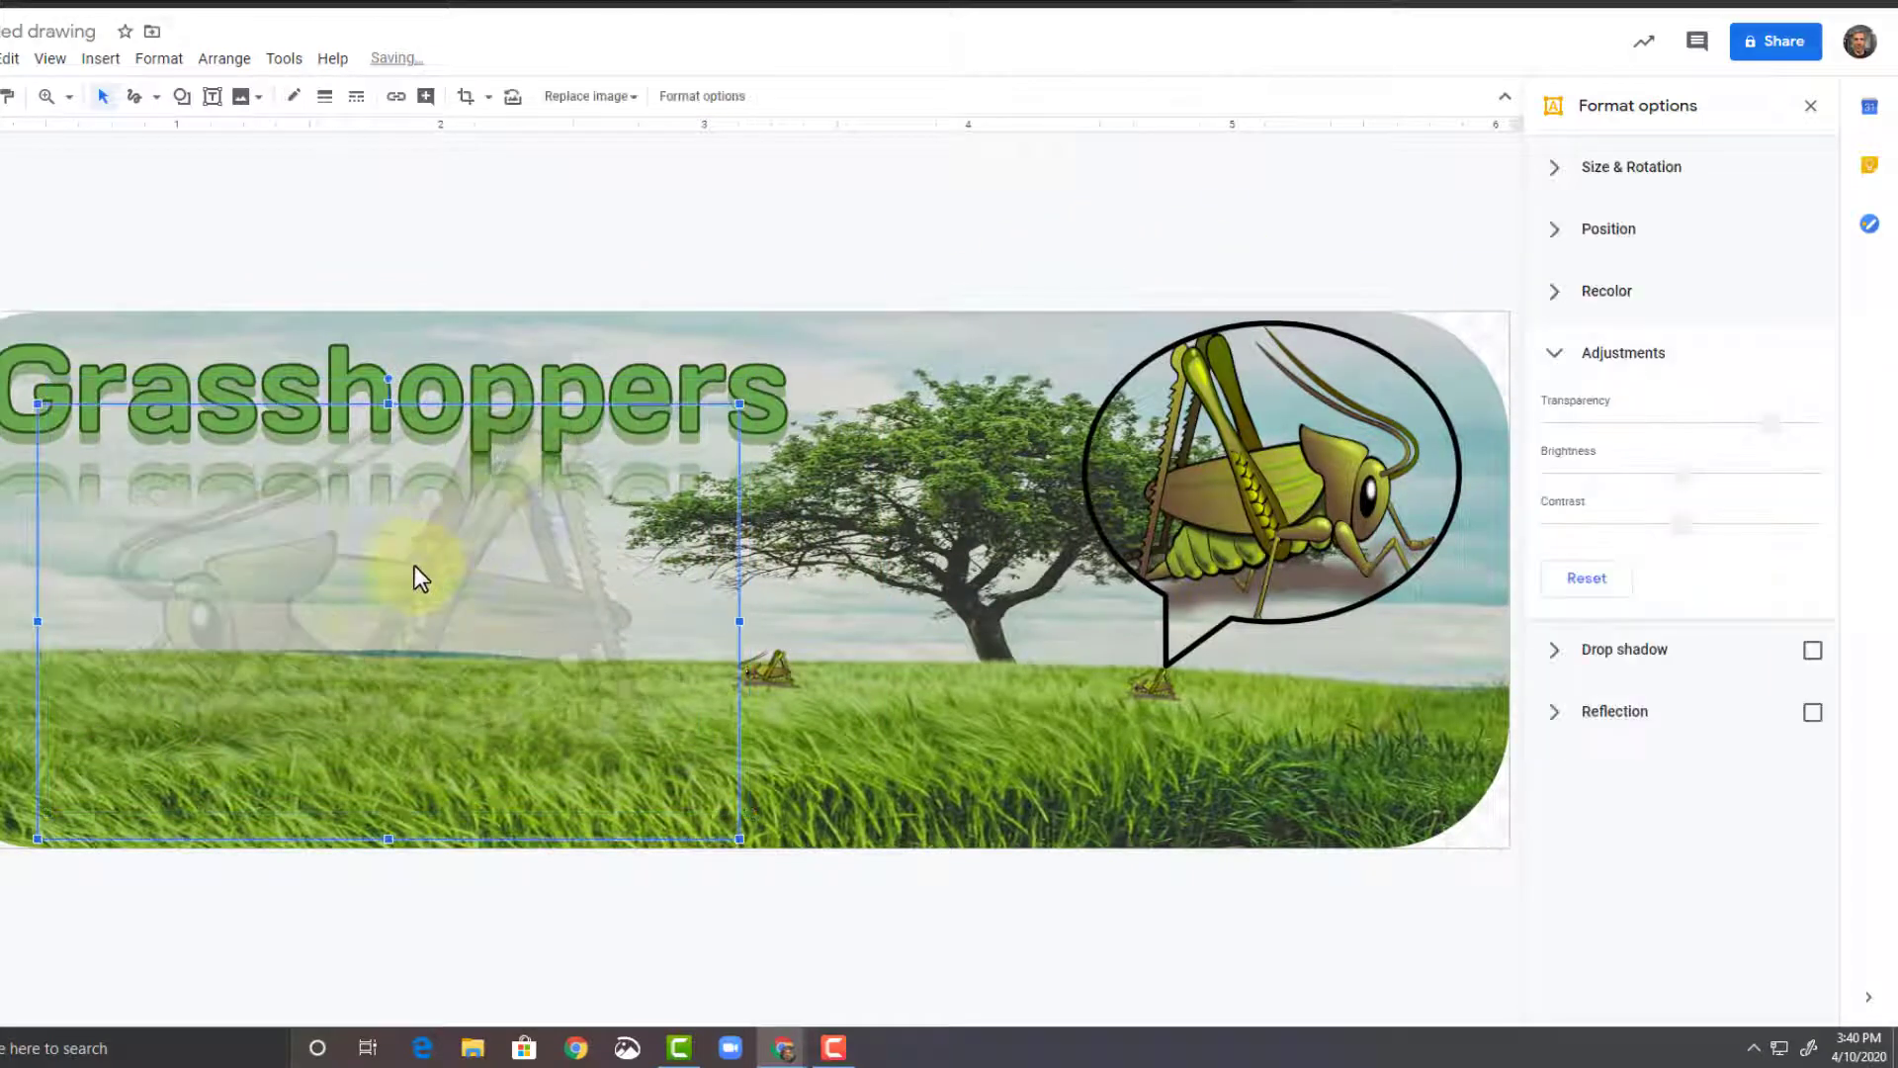
click(917, 250)
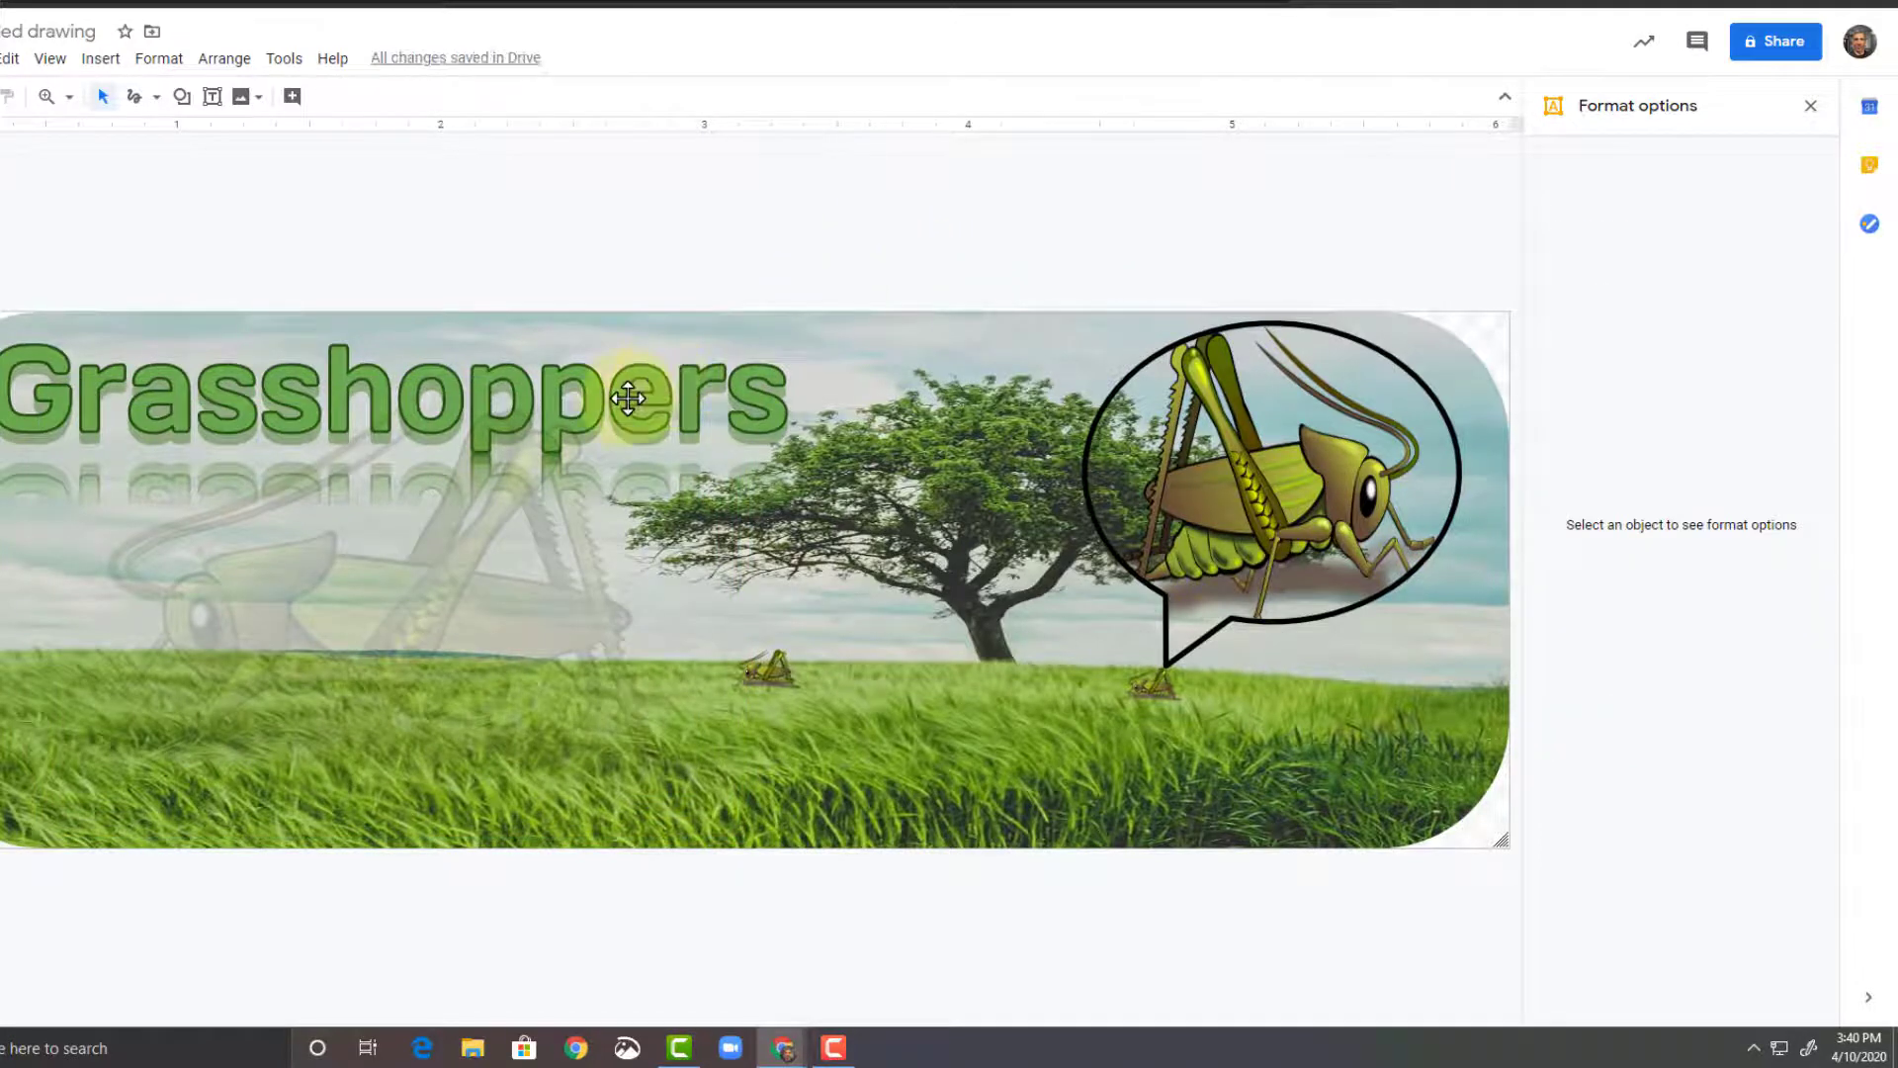
Step: Reset the large grasshopper's image adjustments and turn on its drop shadow and reflection
click(435, 573)
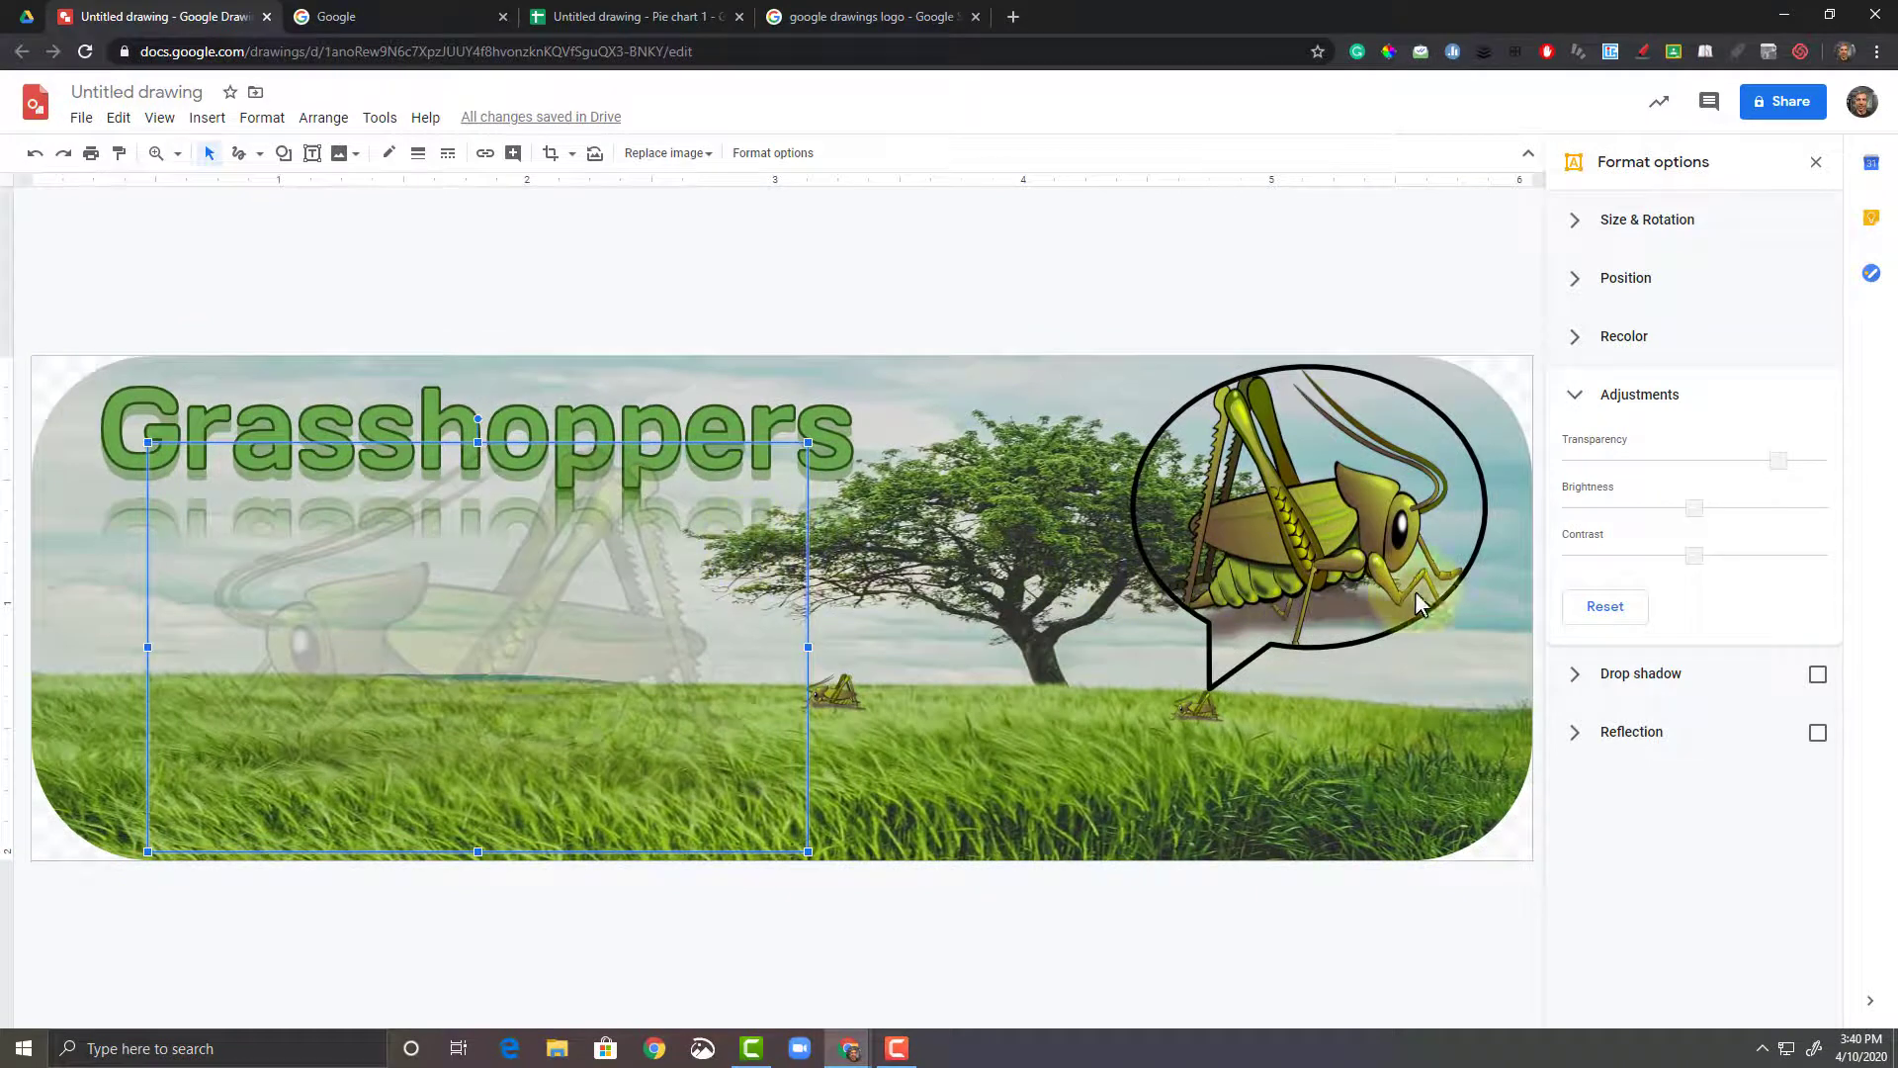
click(1605, 610)
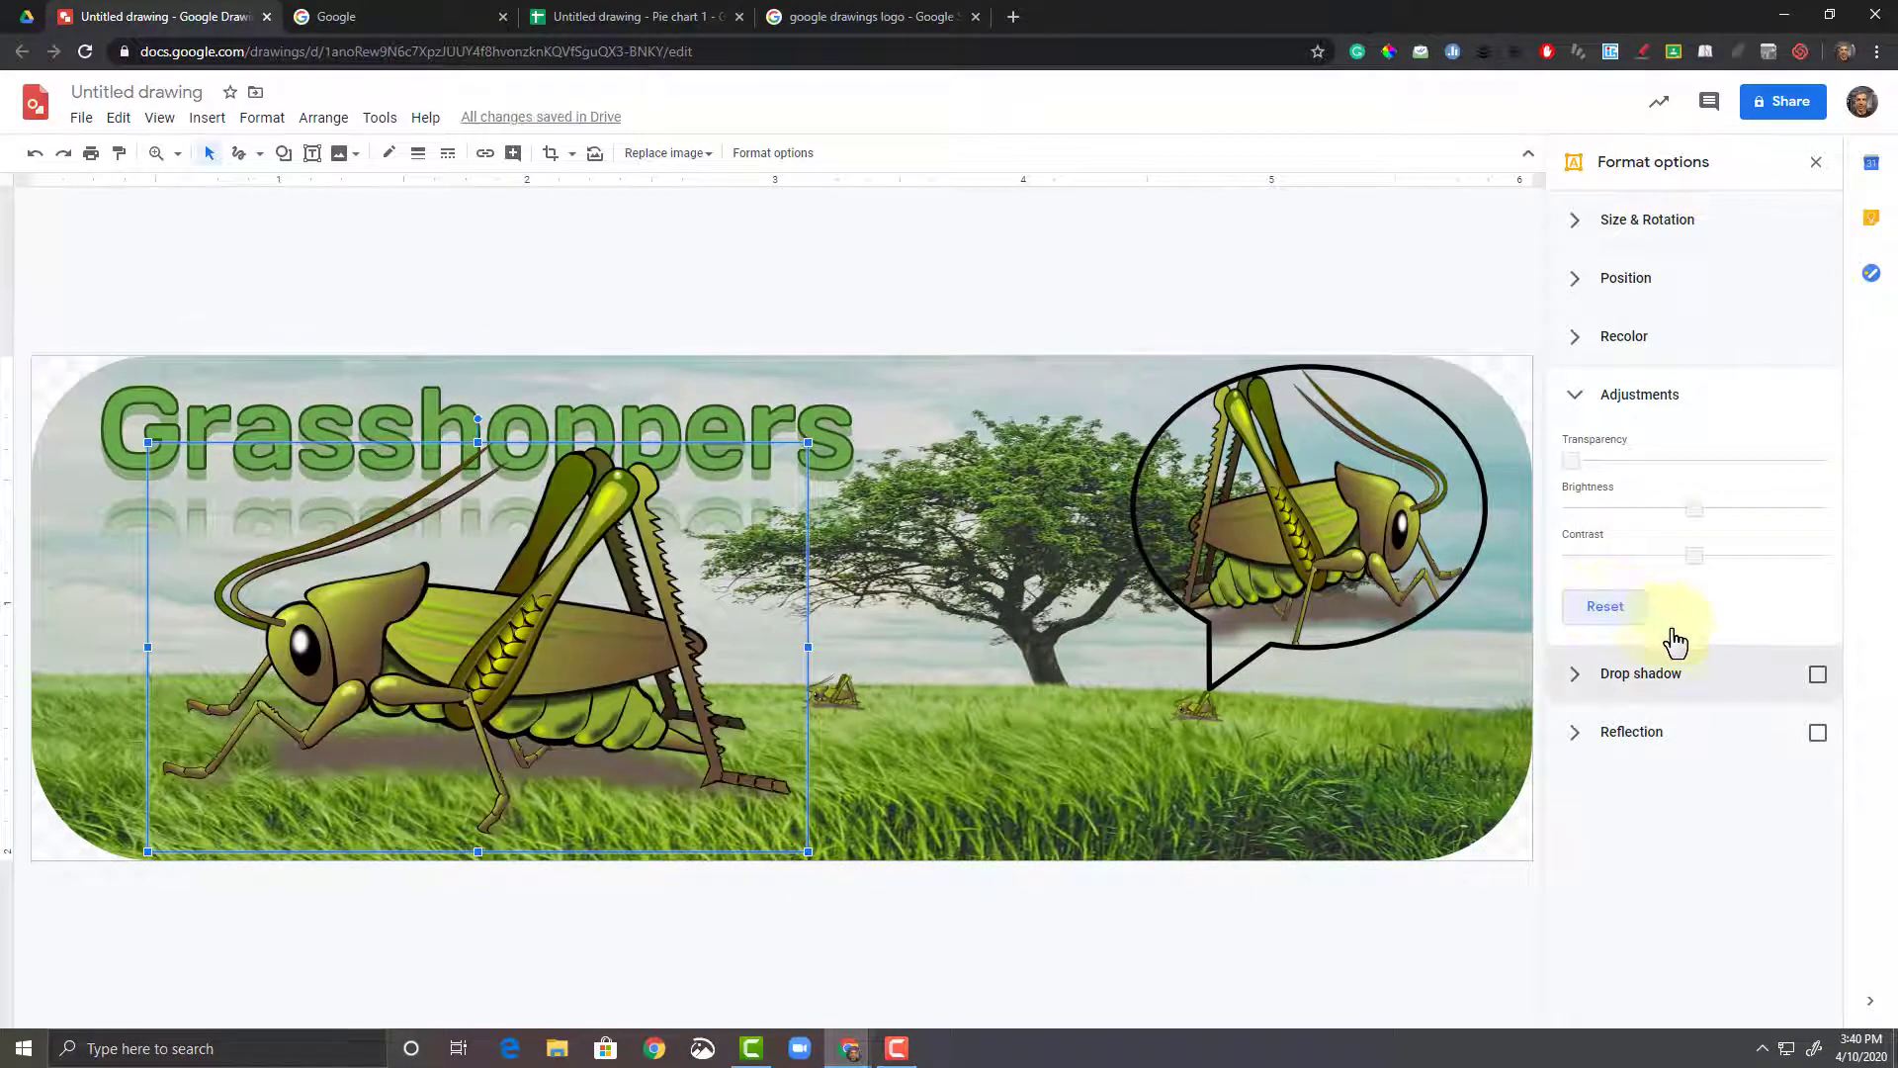
click(1815, 682)
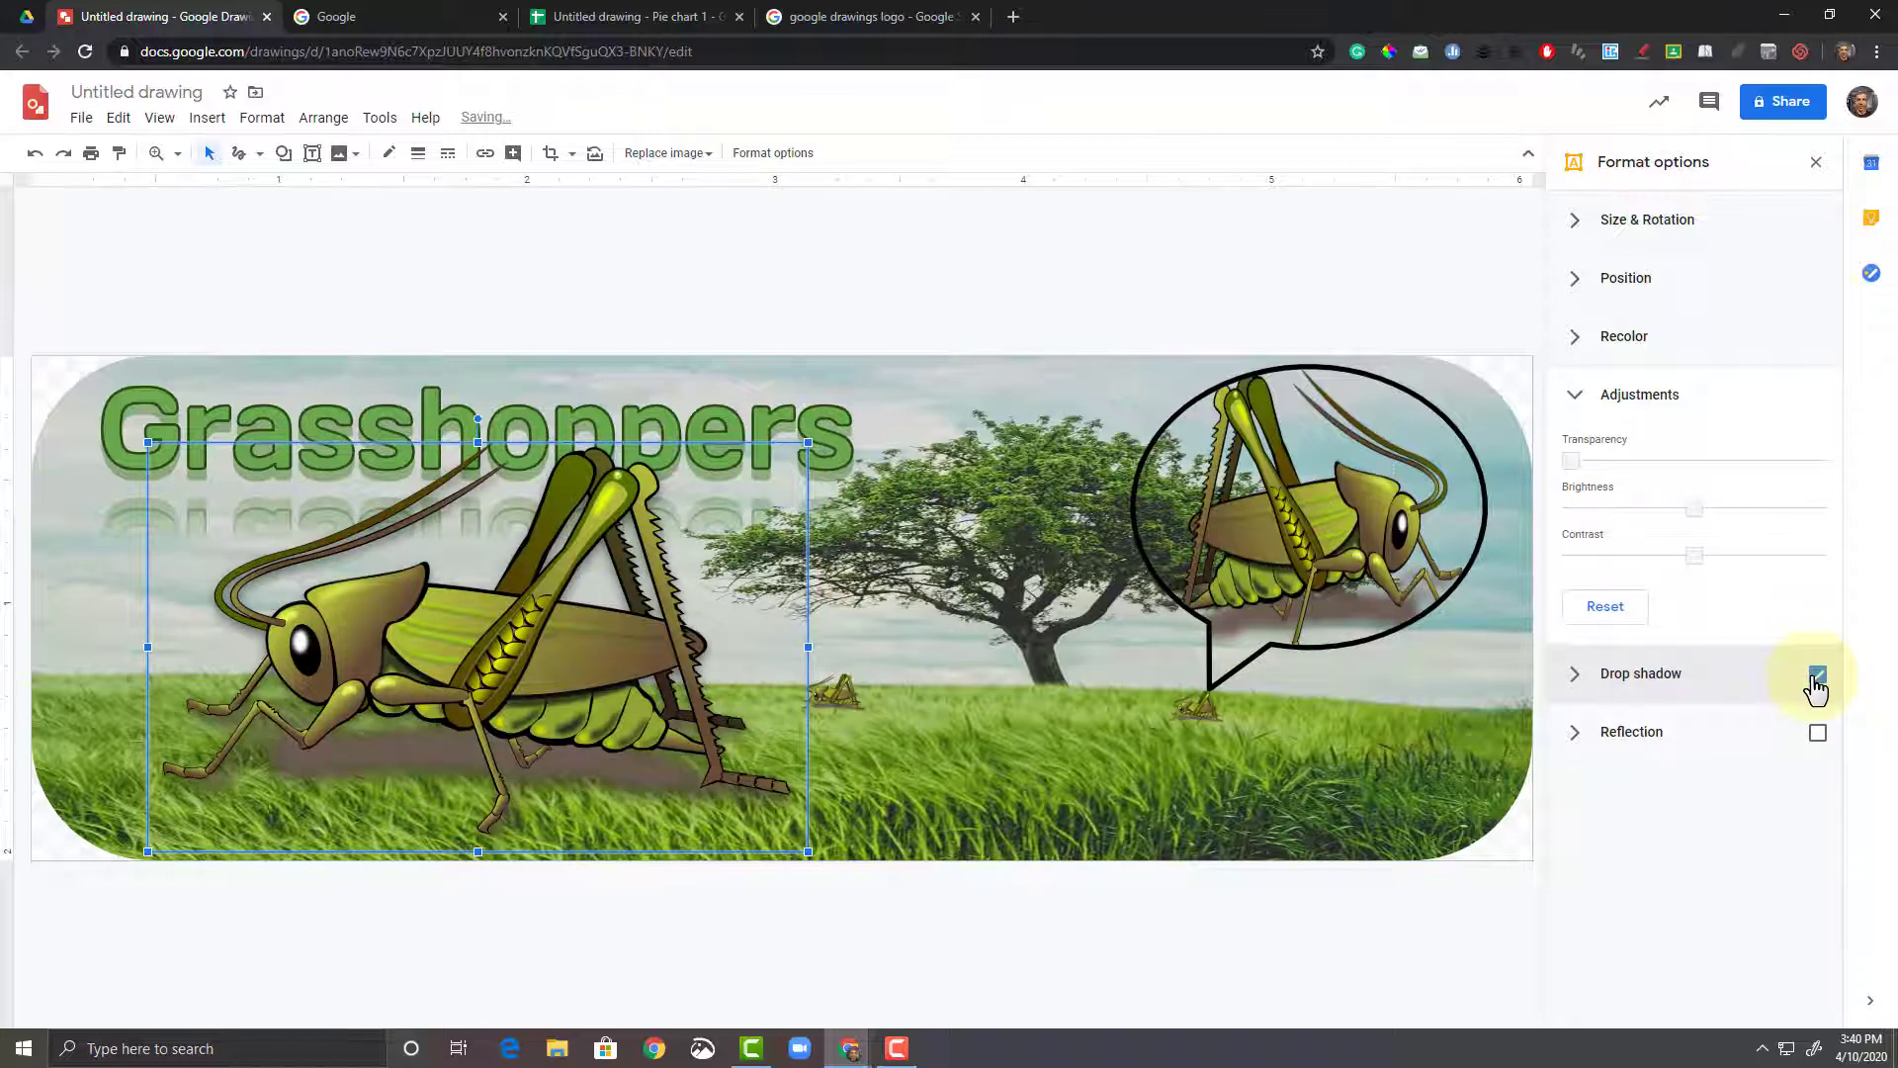
click(1817, 737)
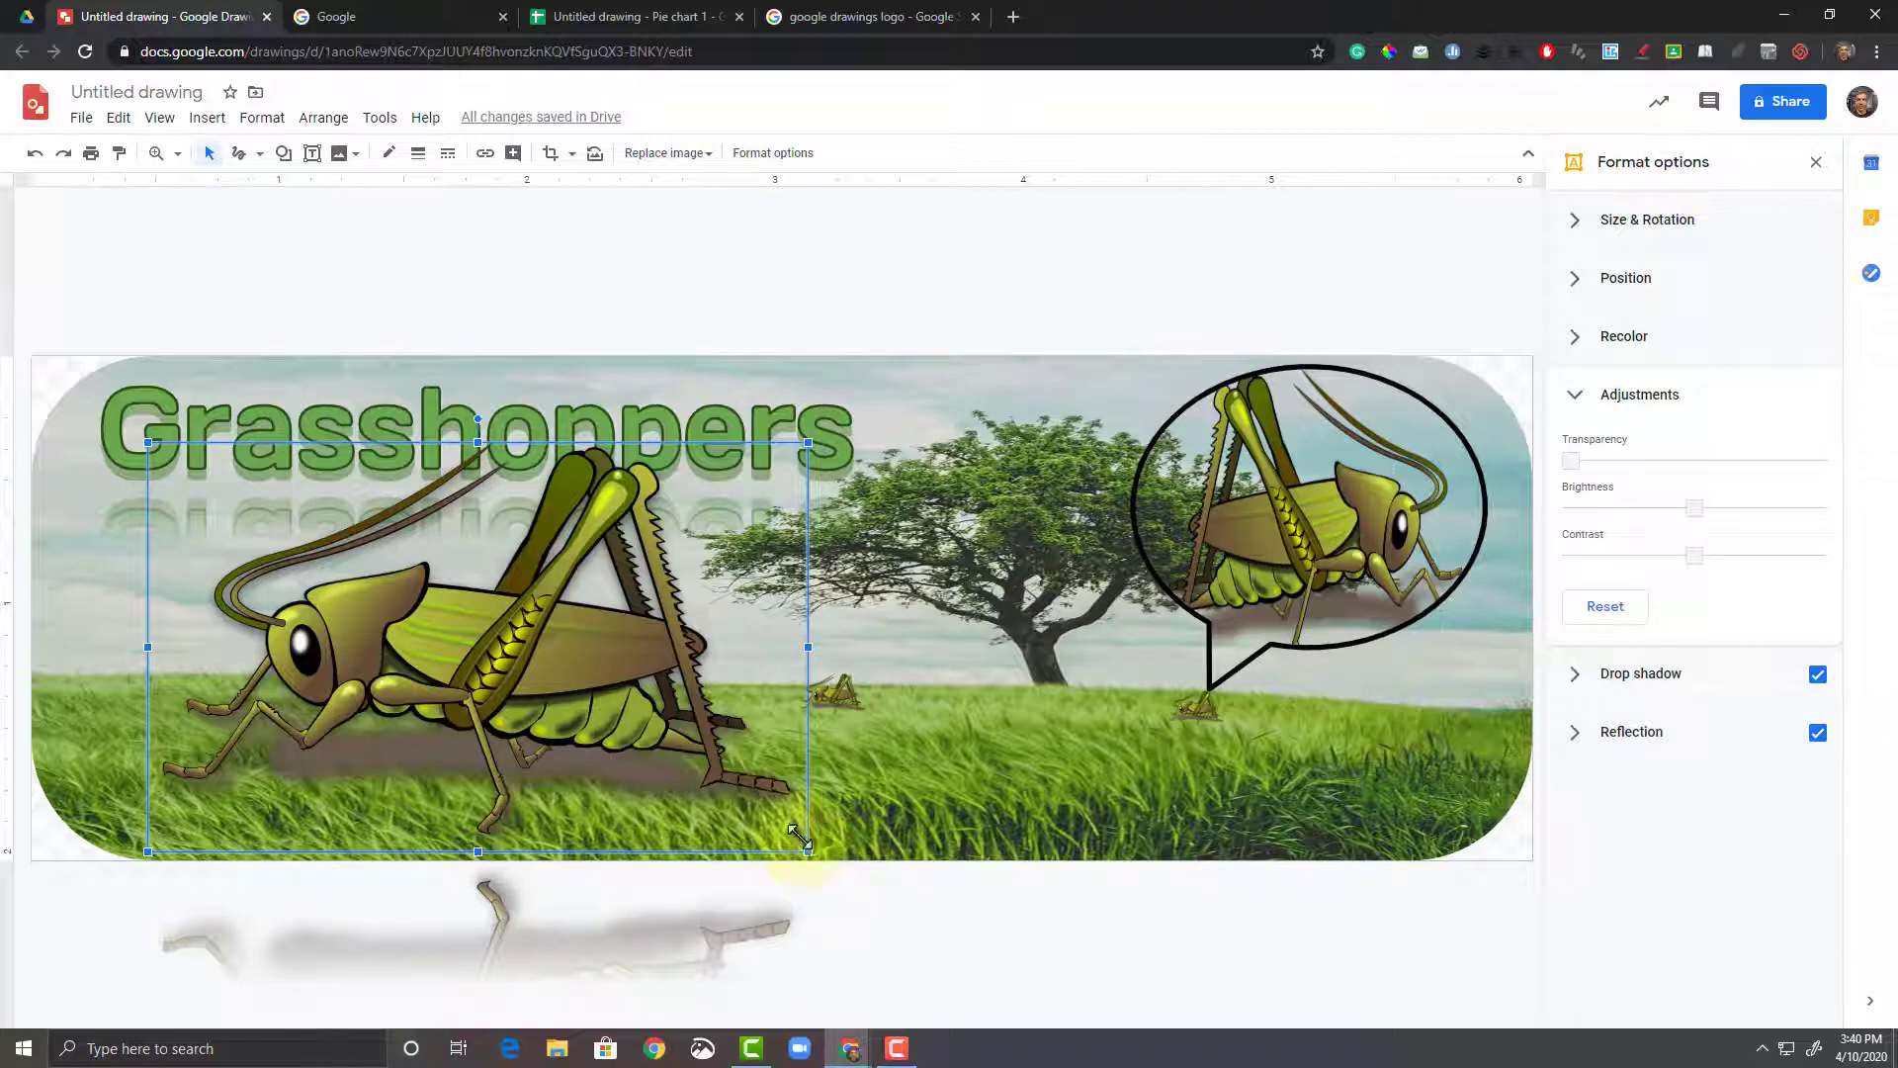
Step: Shrink the large grasshopper to about two thirds of its width and position it beneath the title on the horizon
drag(799, 837, 672, 761)
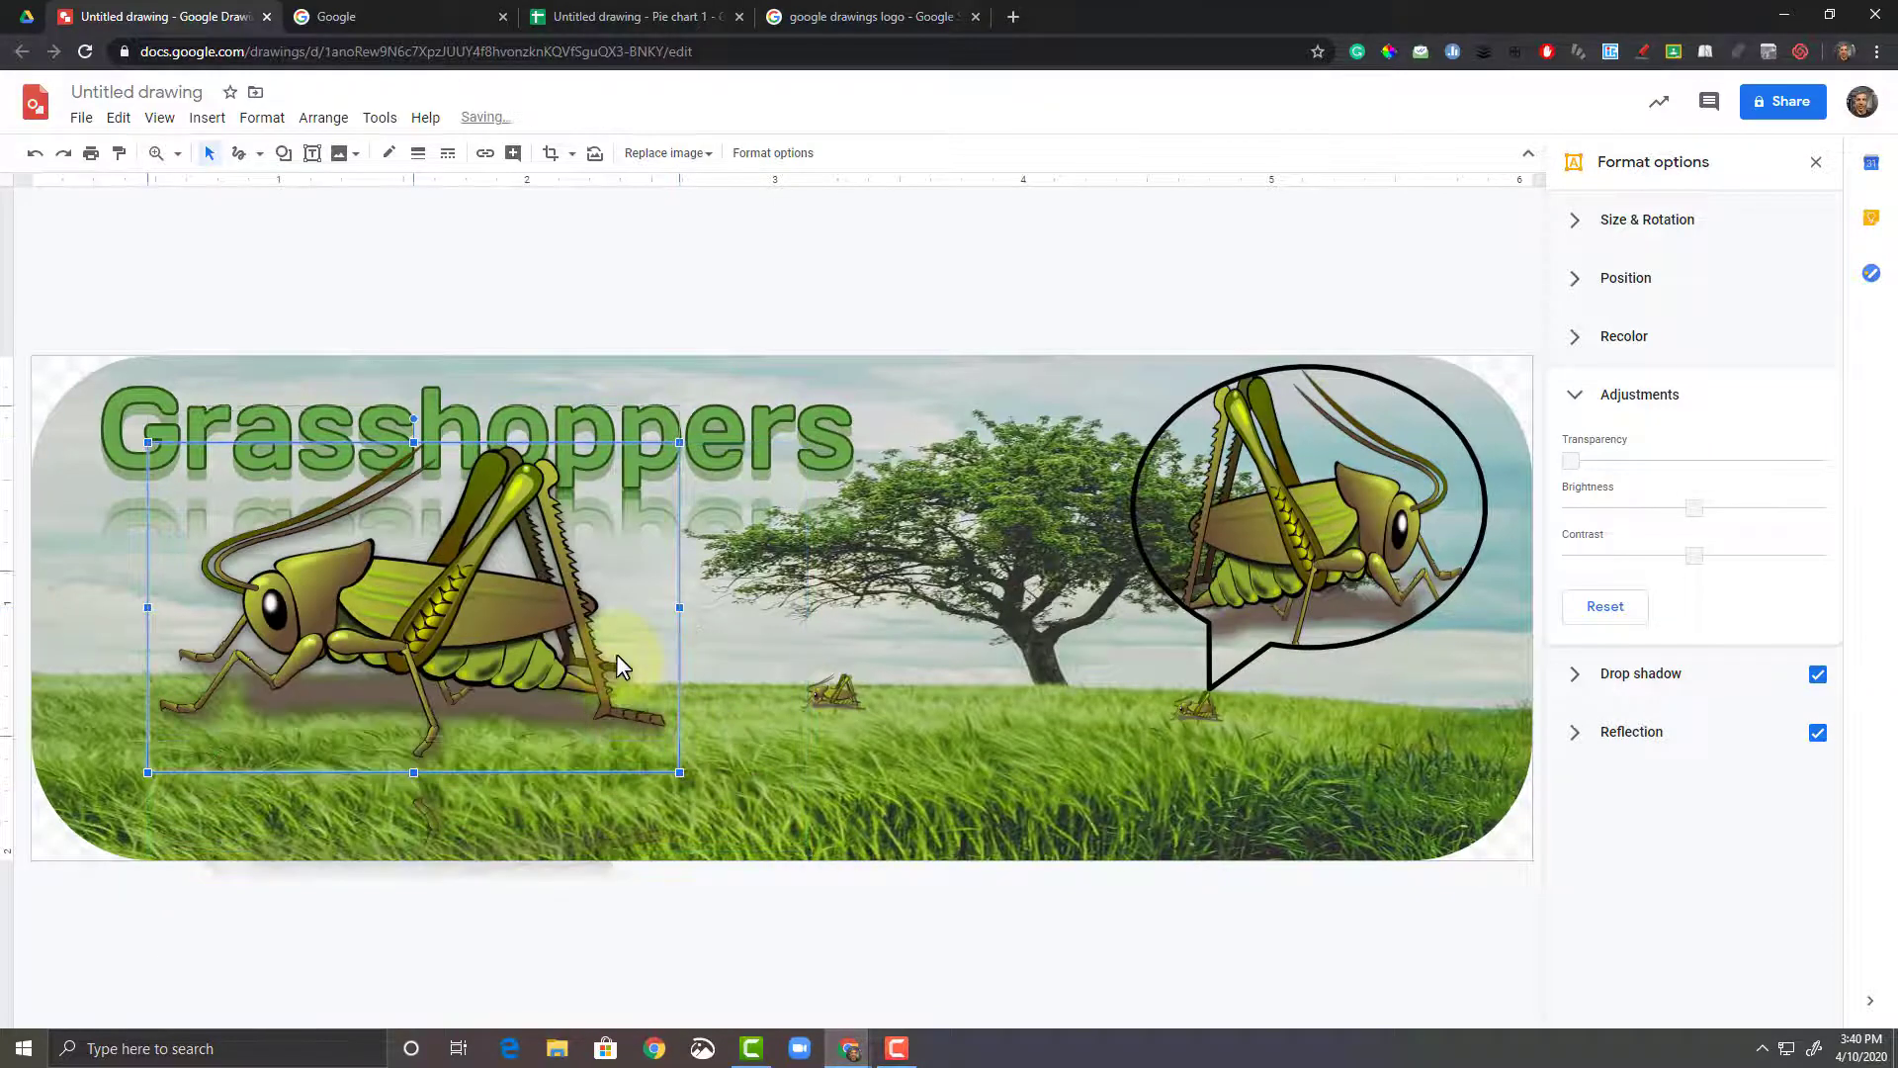
drag(617, 658, 617, 611)
drag(679, 396, 578, 459)
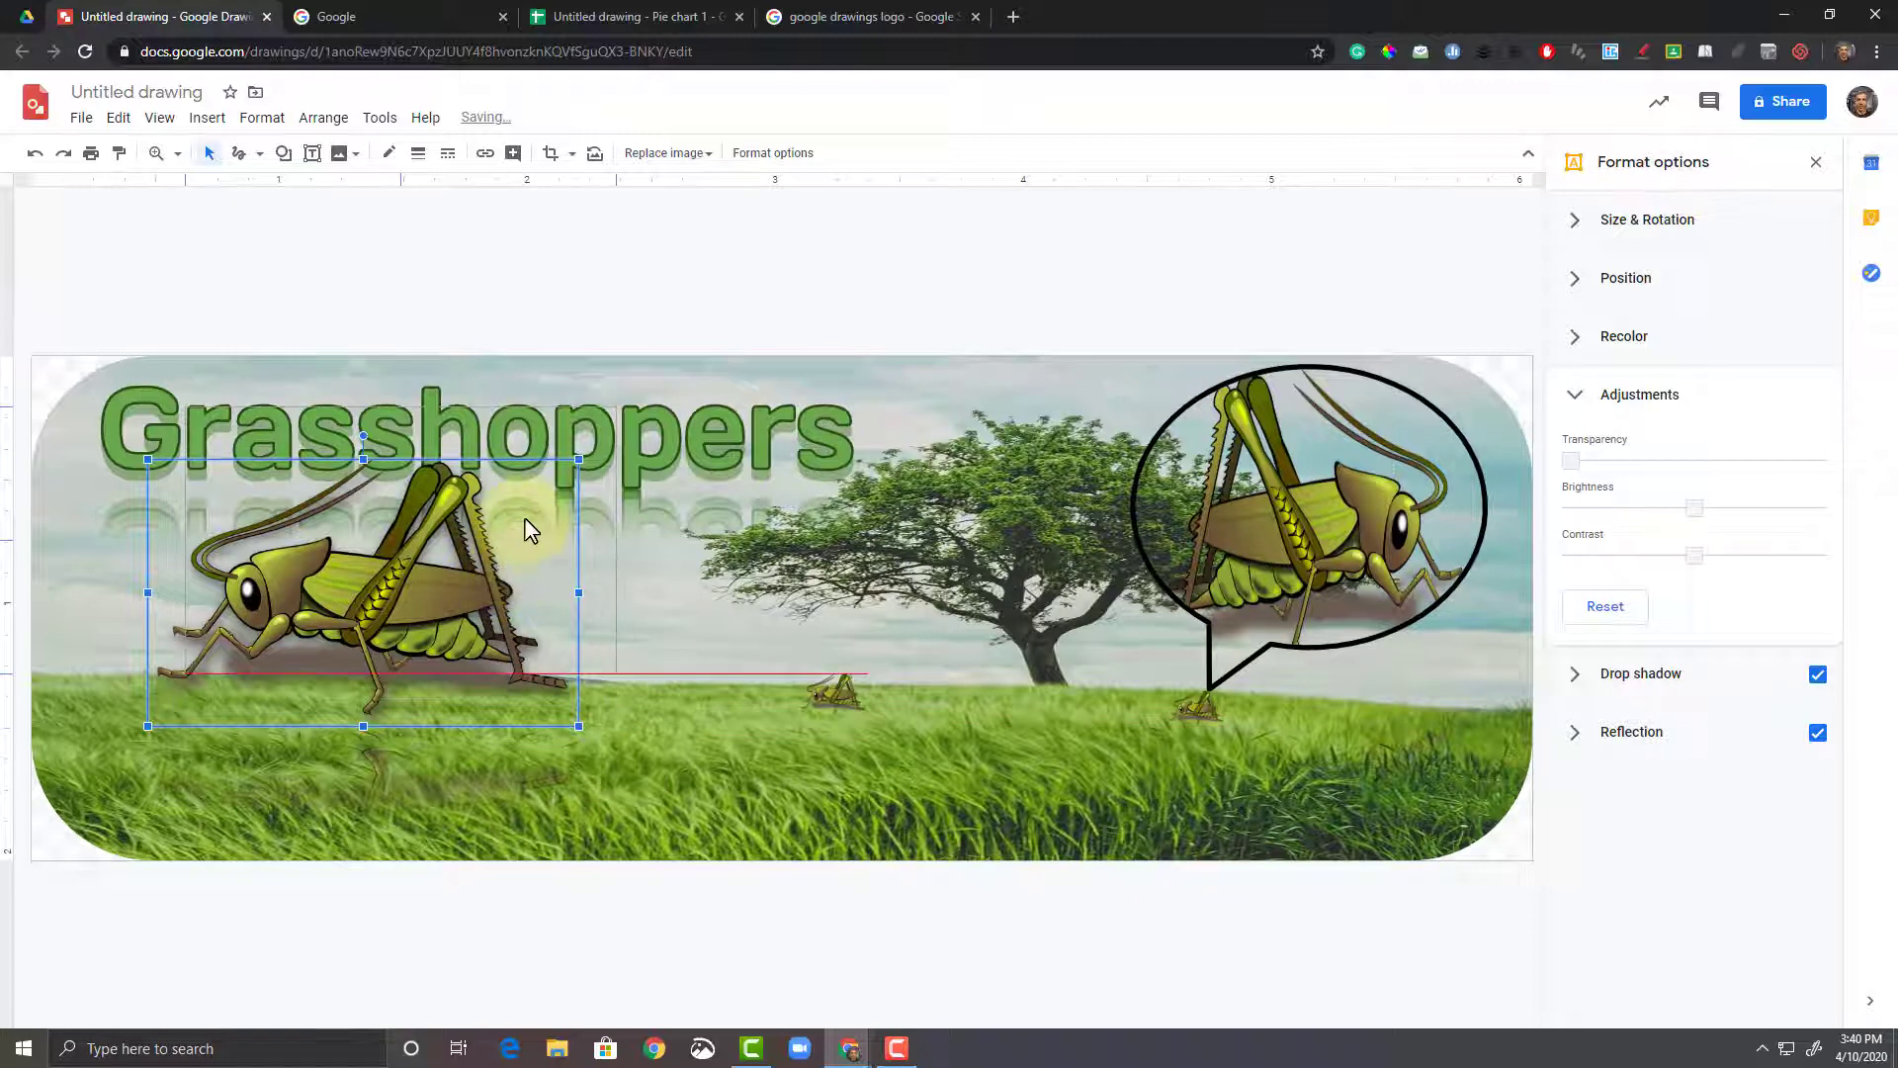
drag(524, 524, 569, 449)
drag(525, 555, 504, 613)
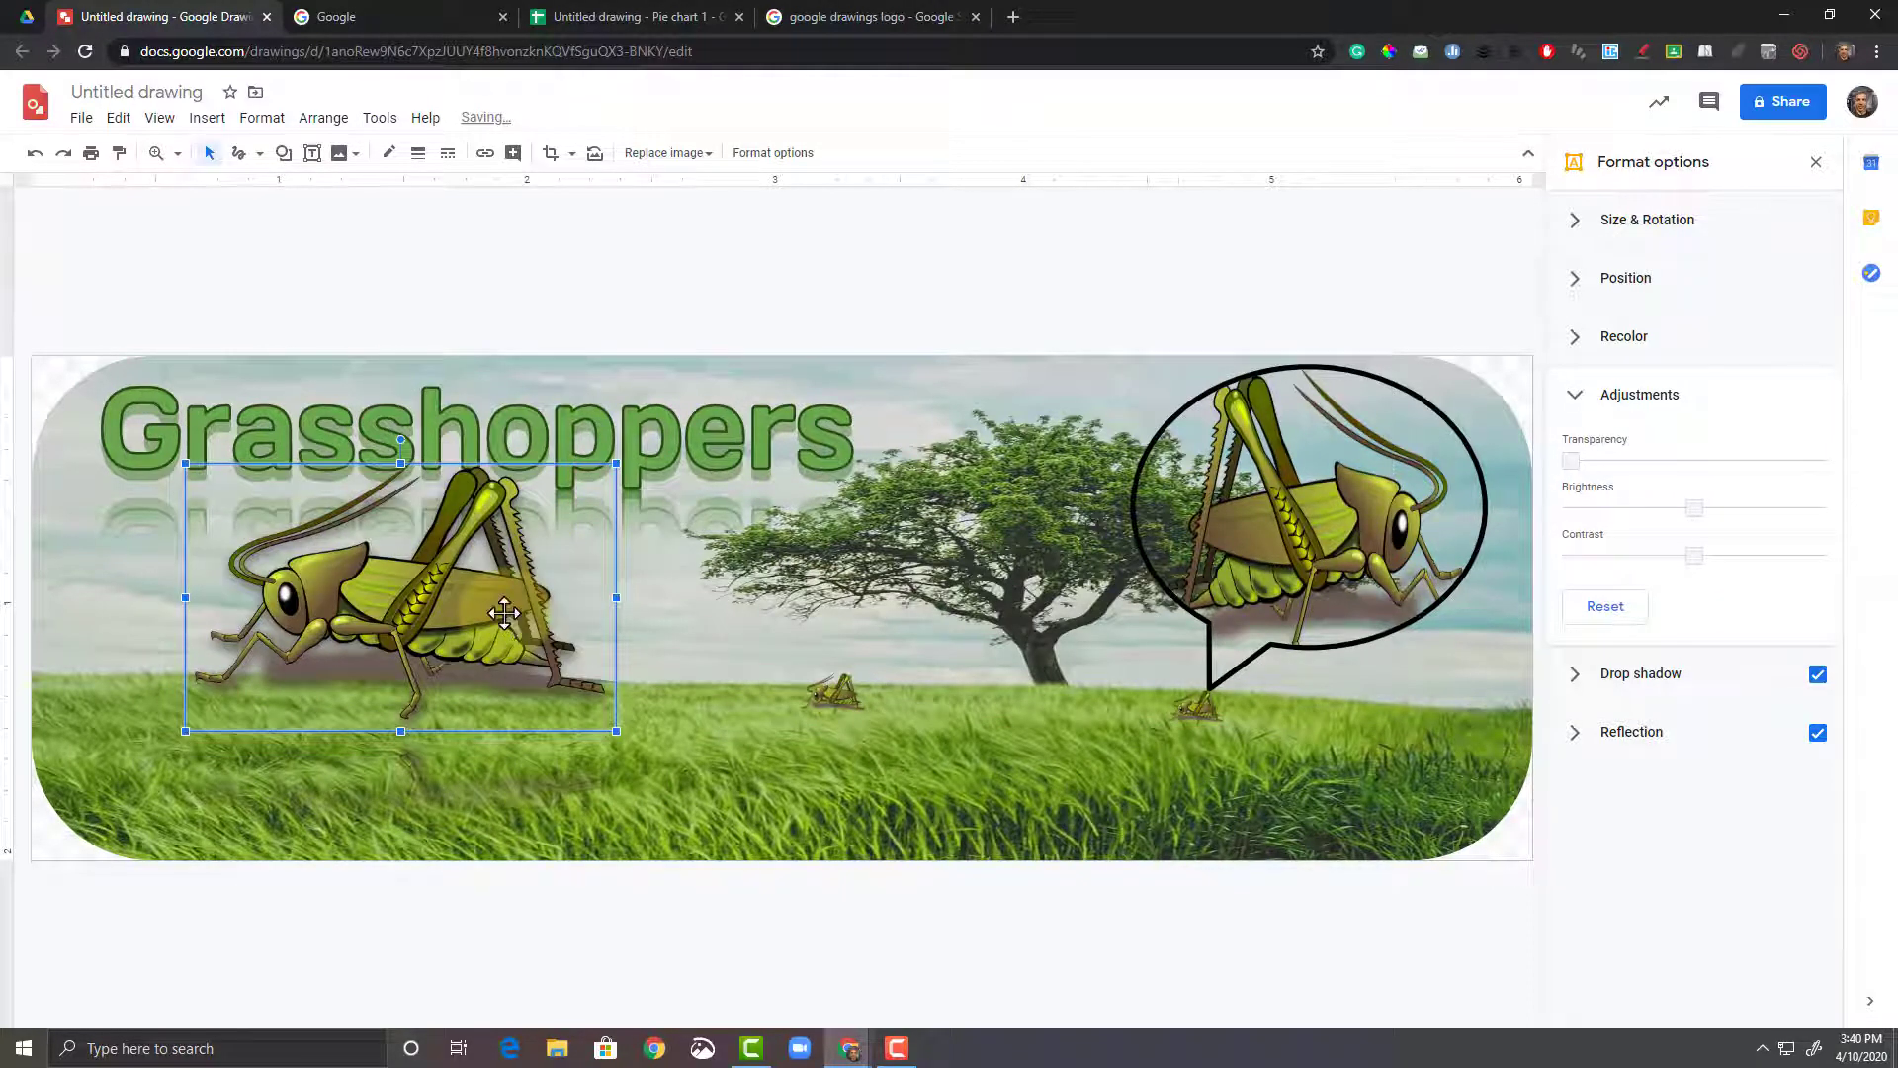
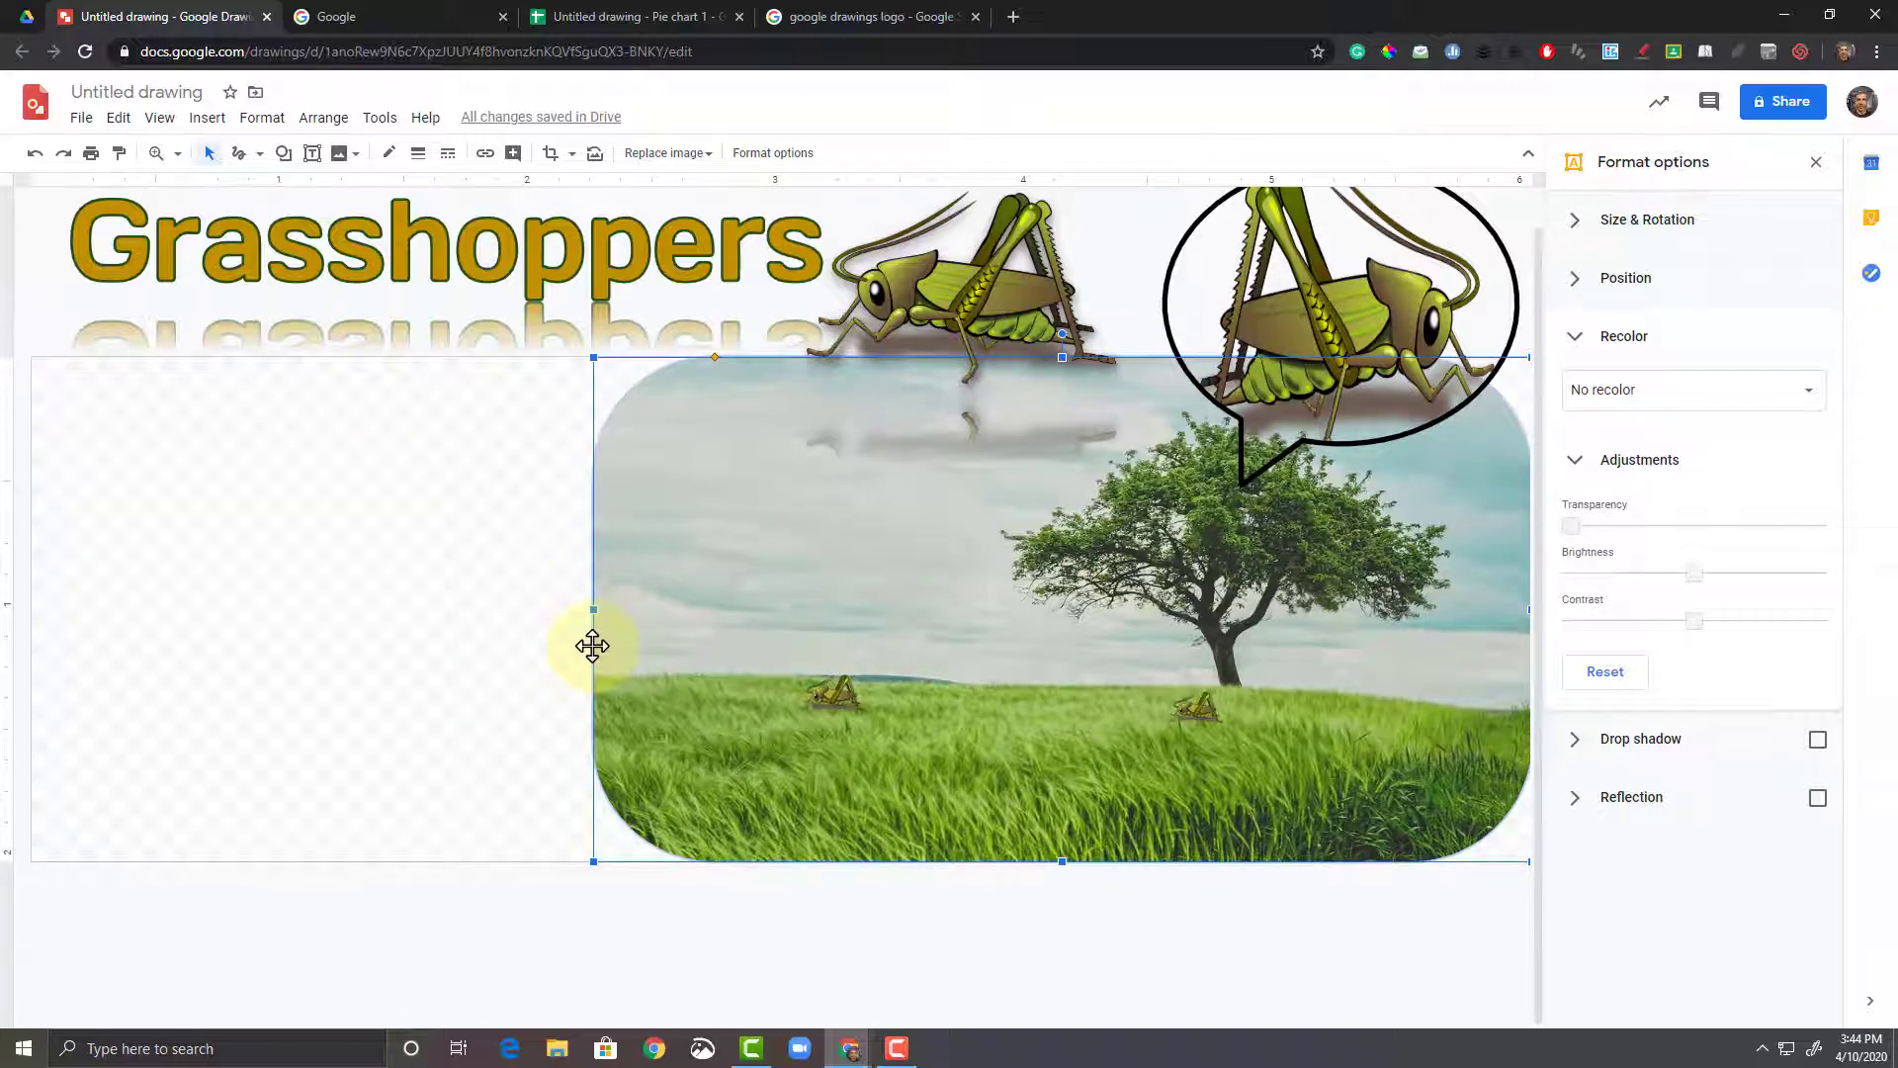
Step: Change the landscape picture's rounded mask to a plain rectangle
click(572, 155)
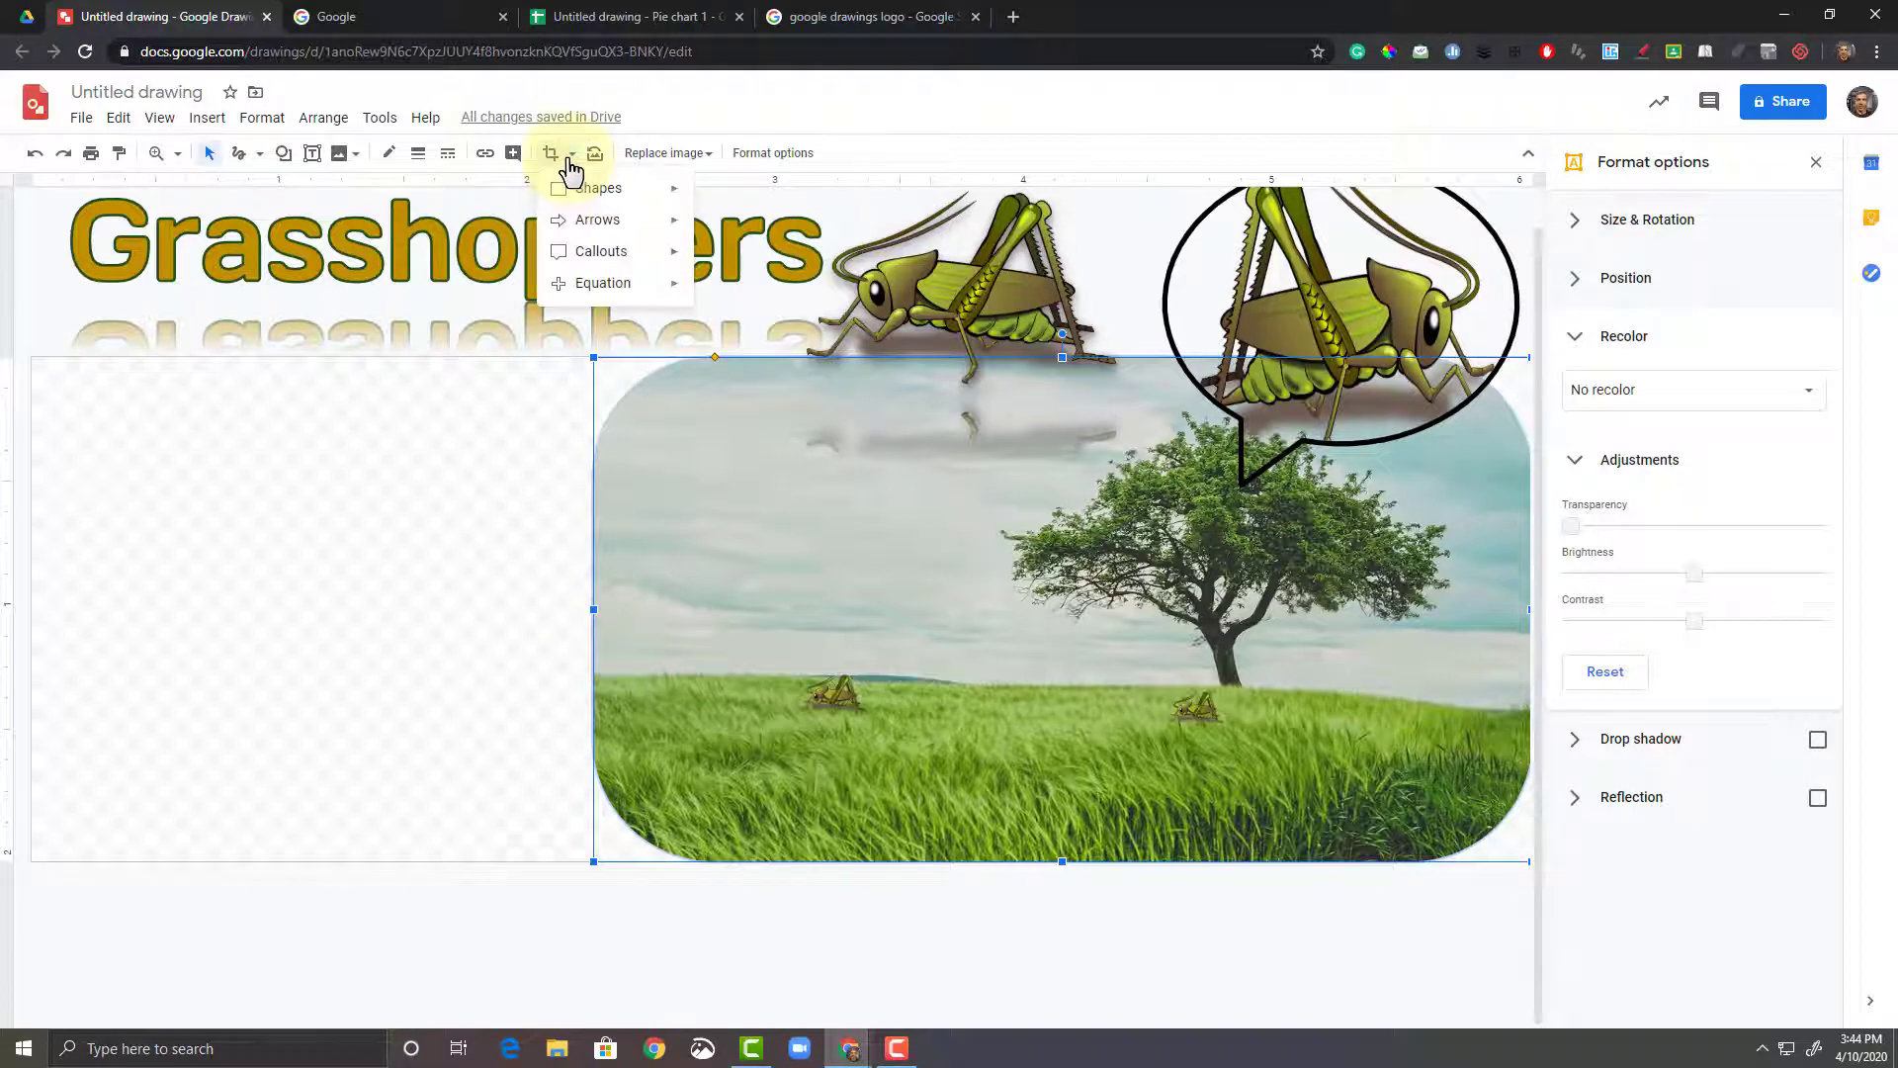
click(598, 182)
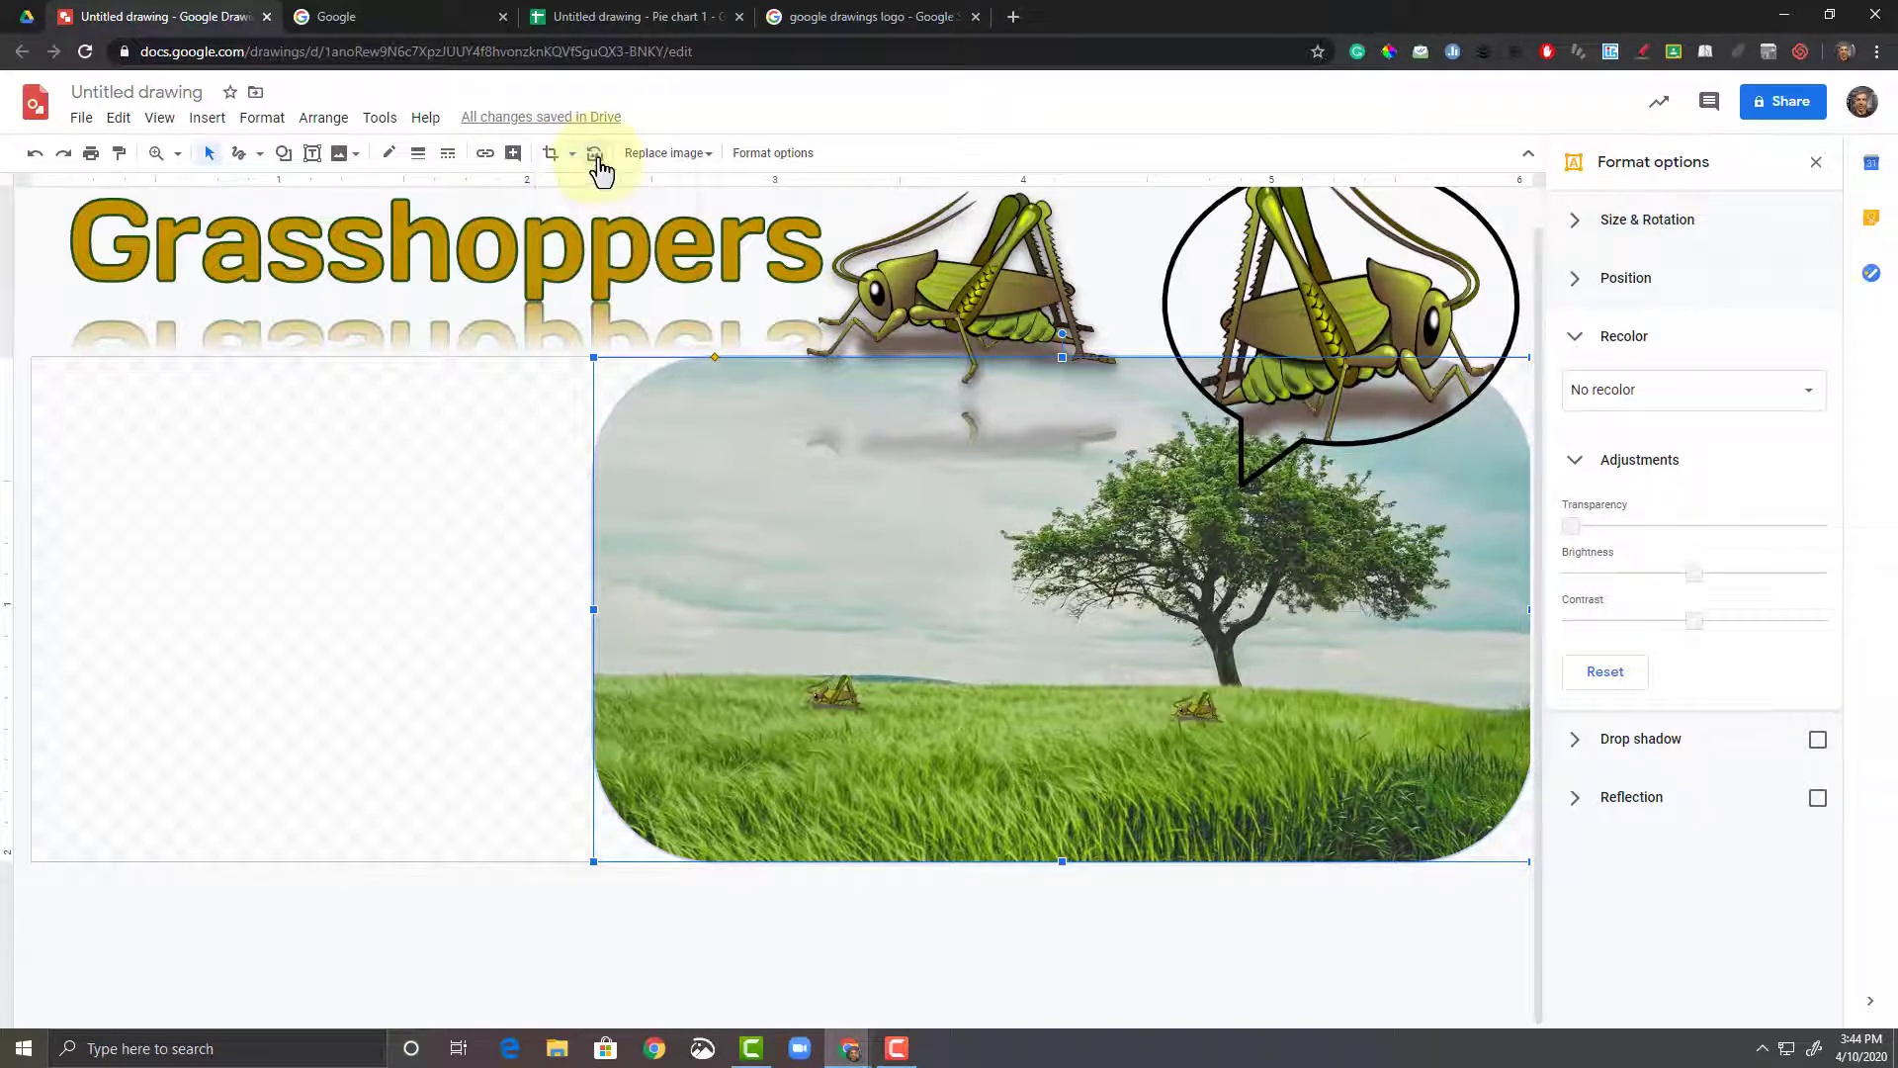
click(466, 666)
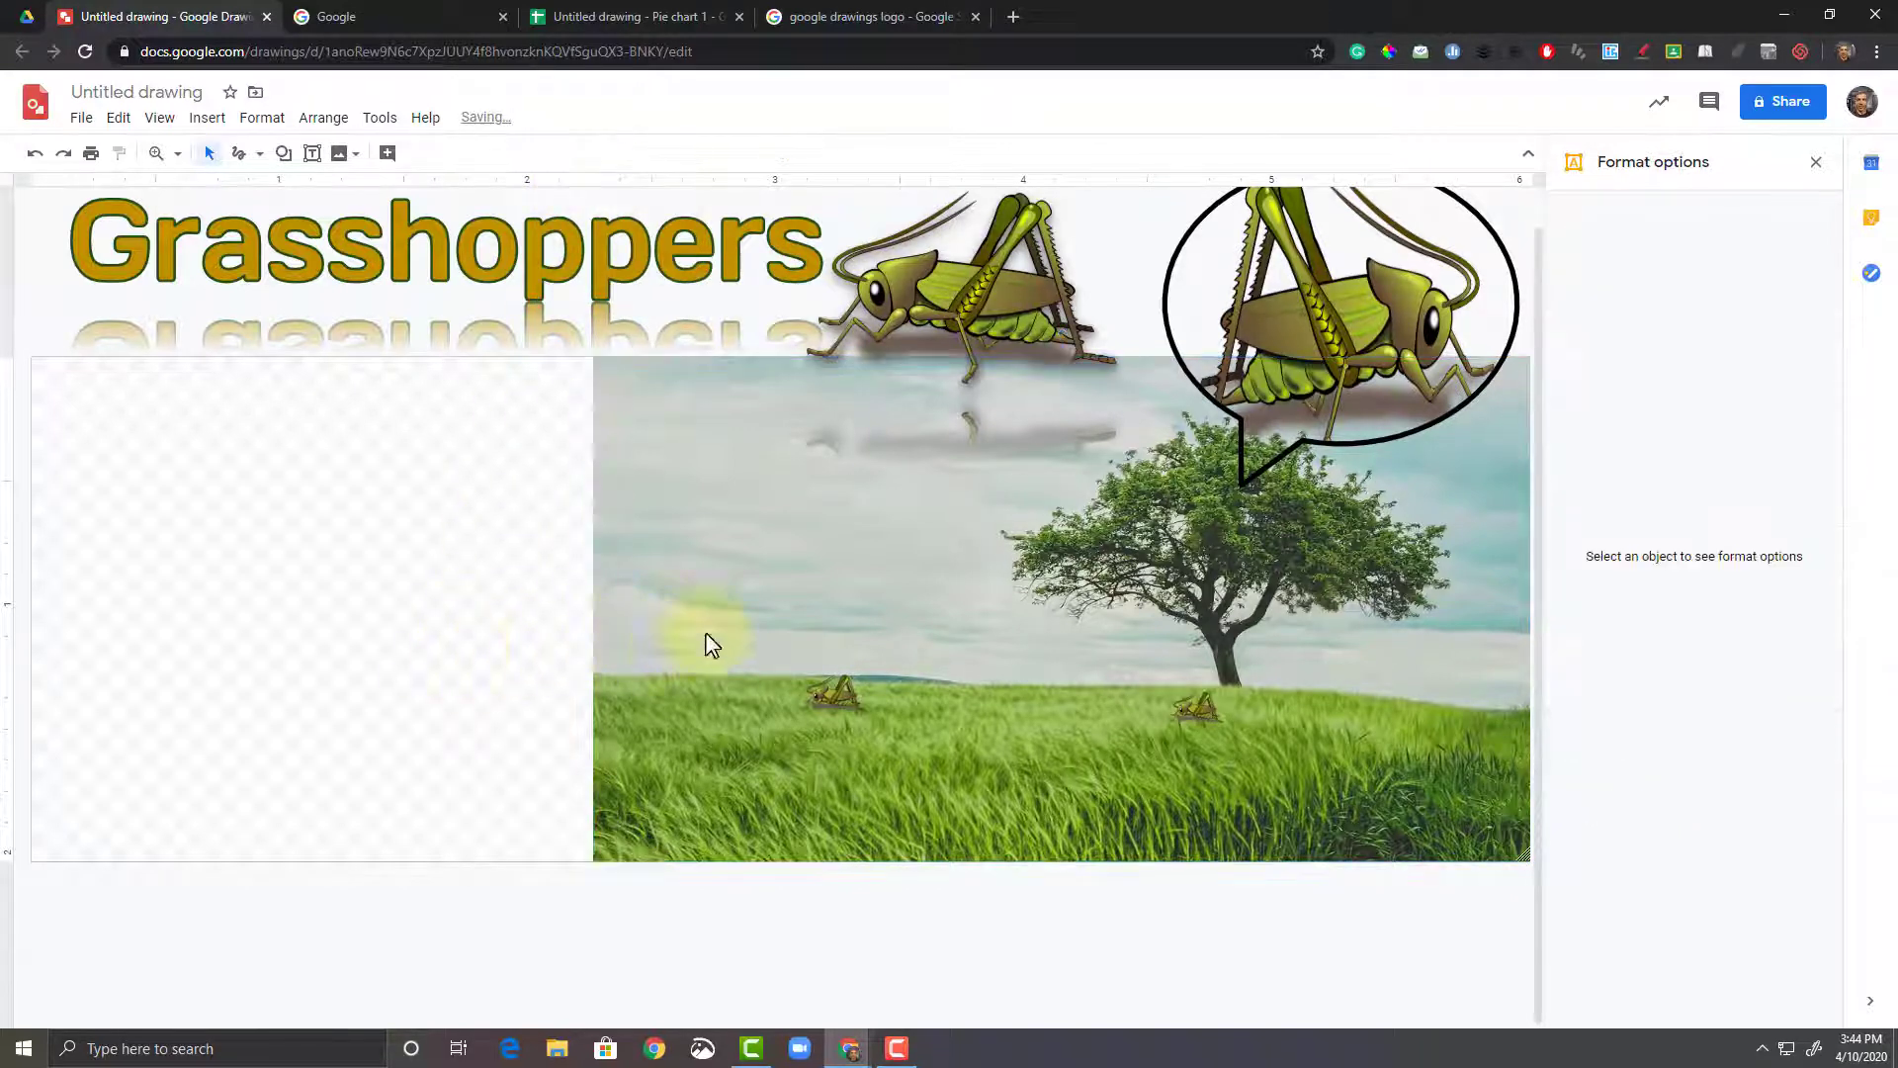
Step: Duplicate the landscape picture and offset the copy down and to the left of the original
click(920, 616)
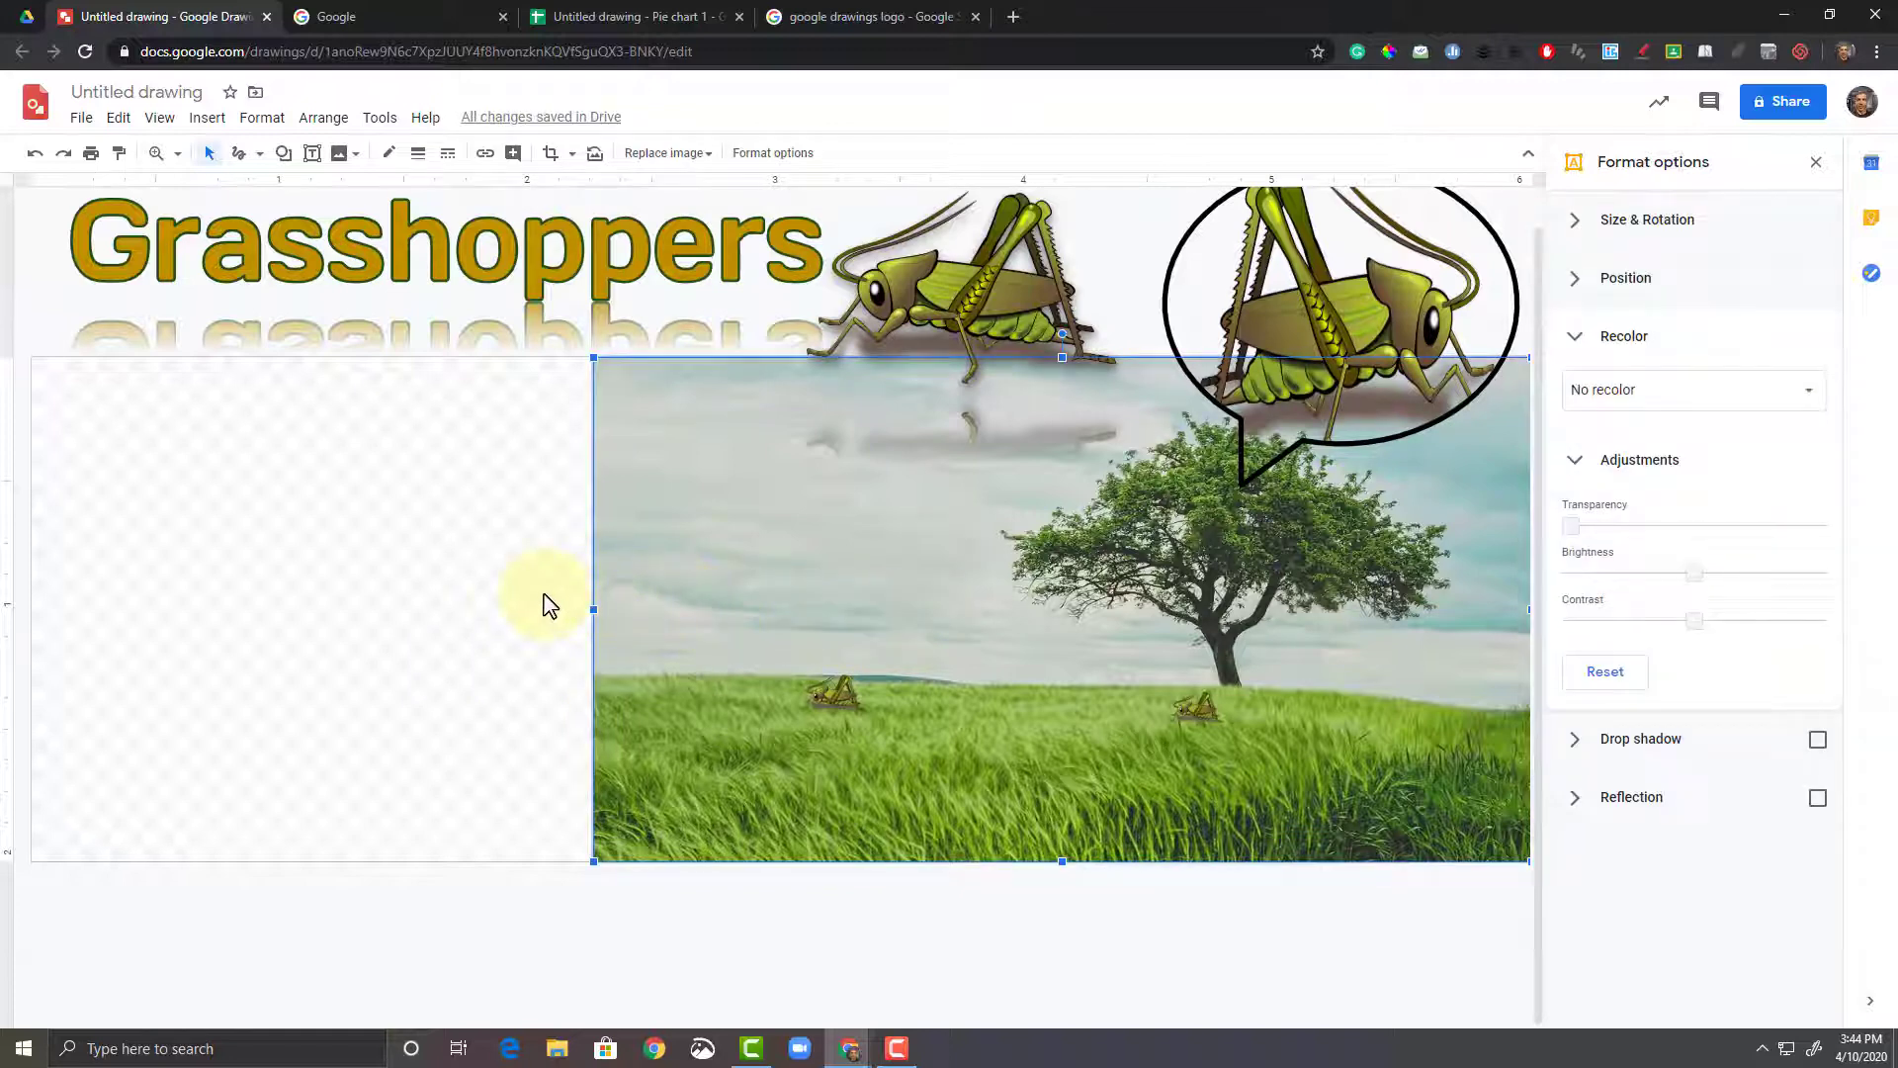
click(546, 604)
click(668, 488)
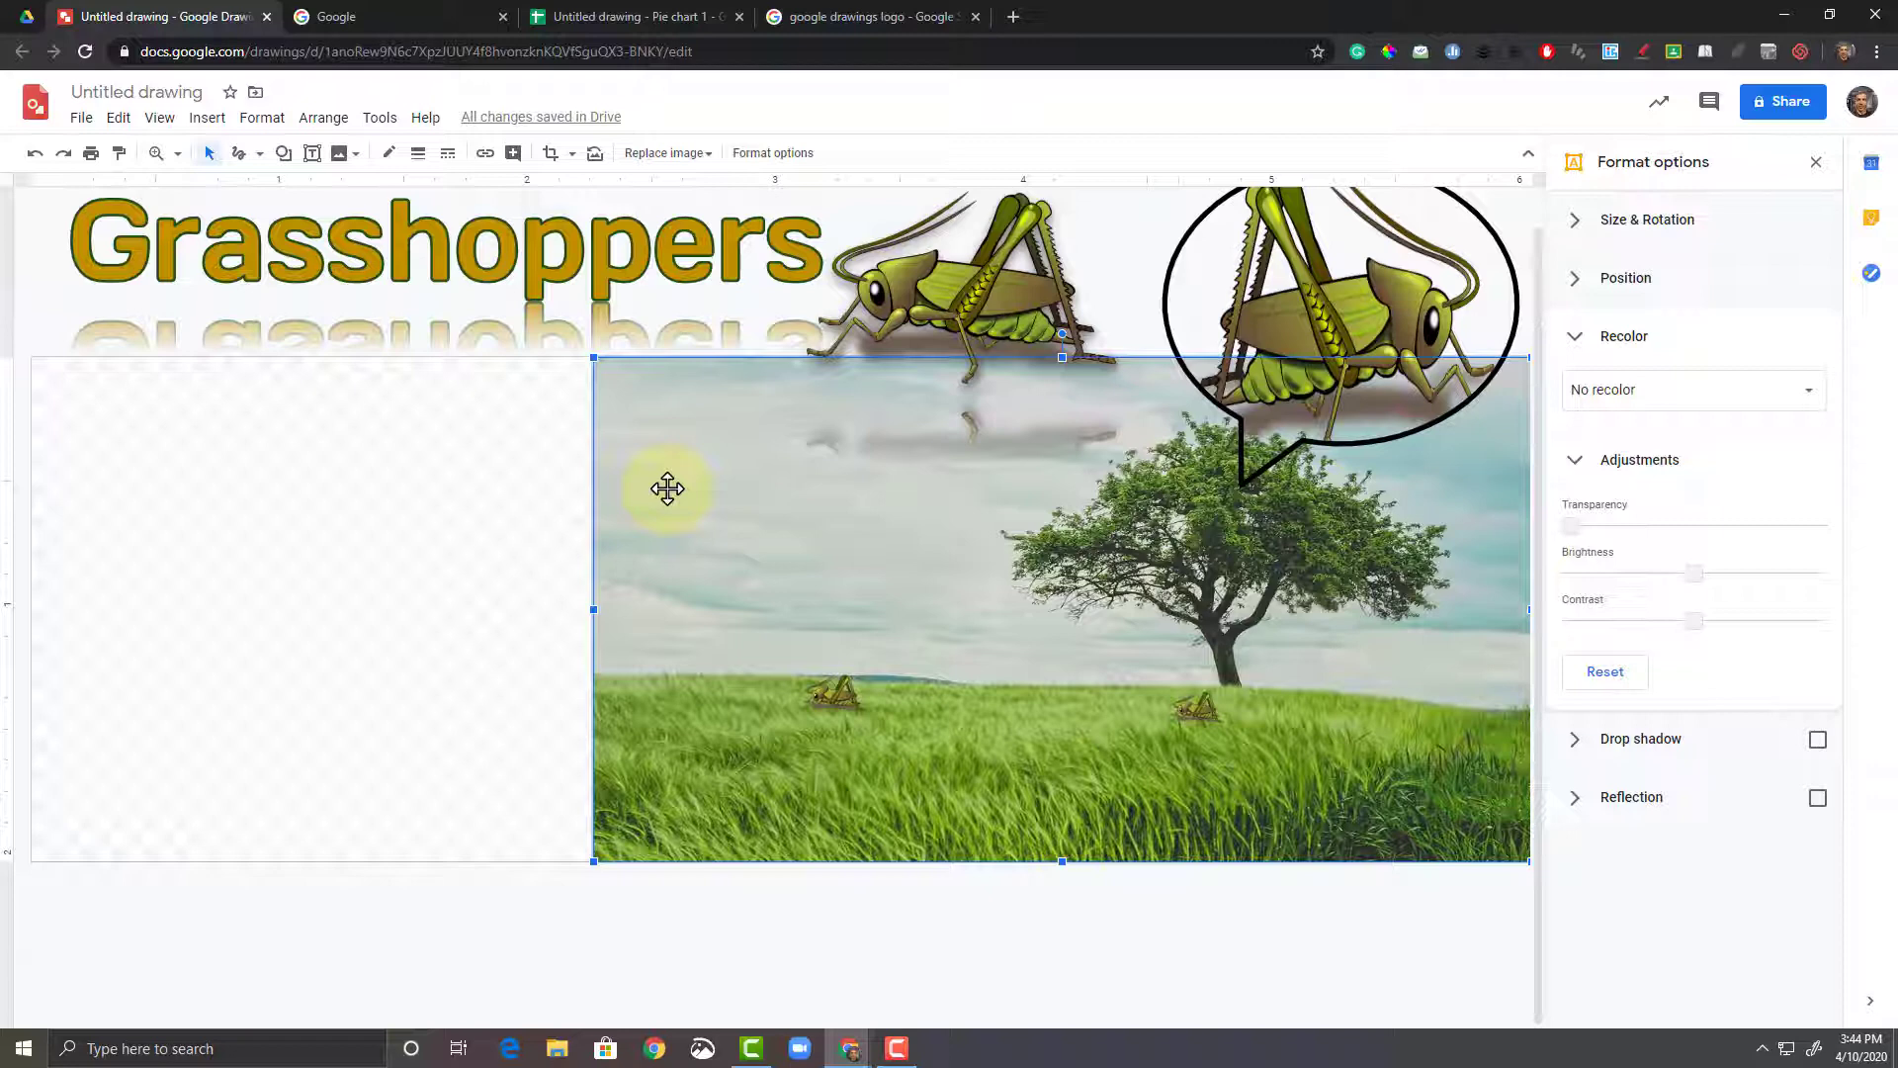
drag(667, 489, 810, 648)
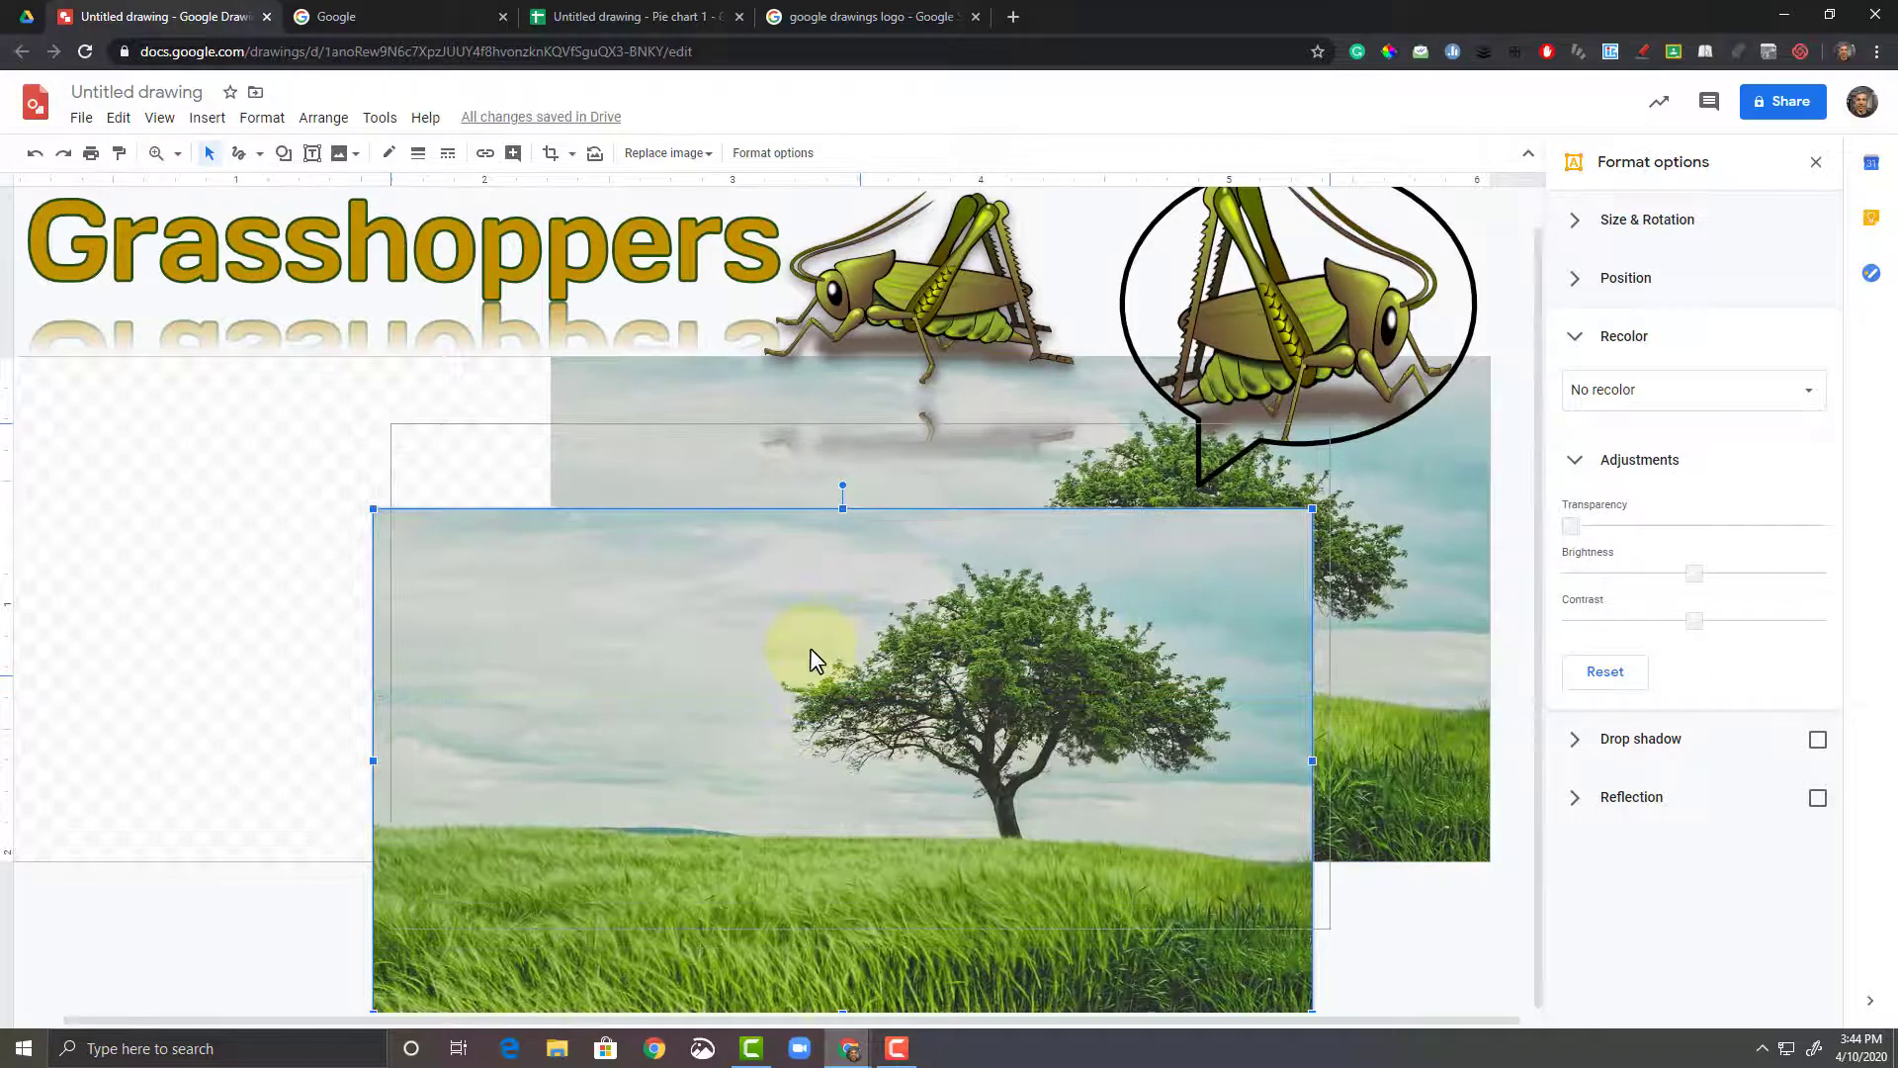
Step: Crop the landscape copy from its right side to a narrow strip and align it against the original's left edge
double_click(759, 657)
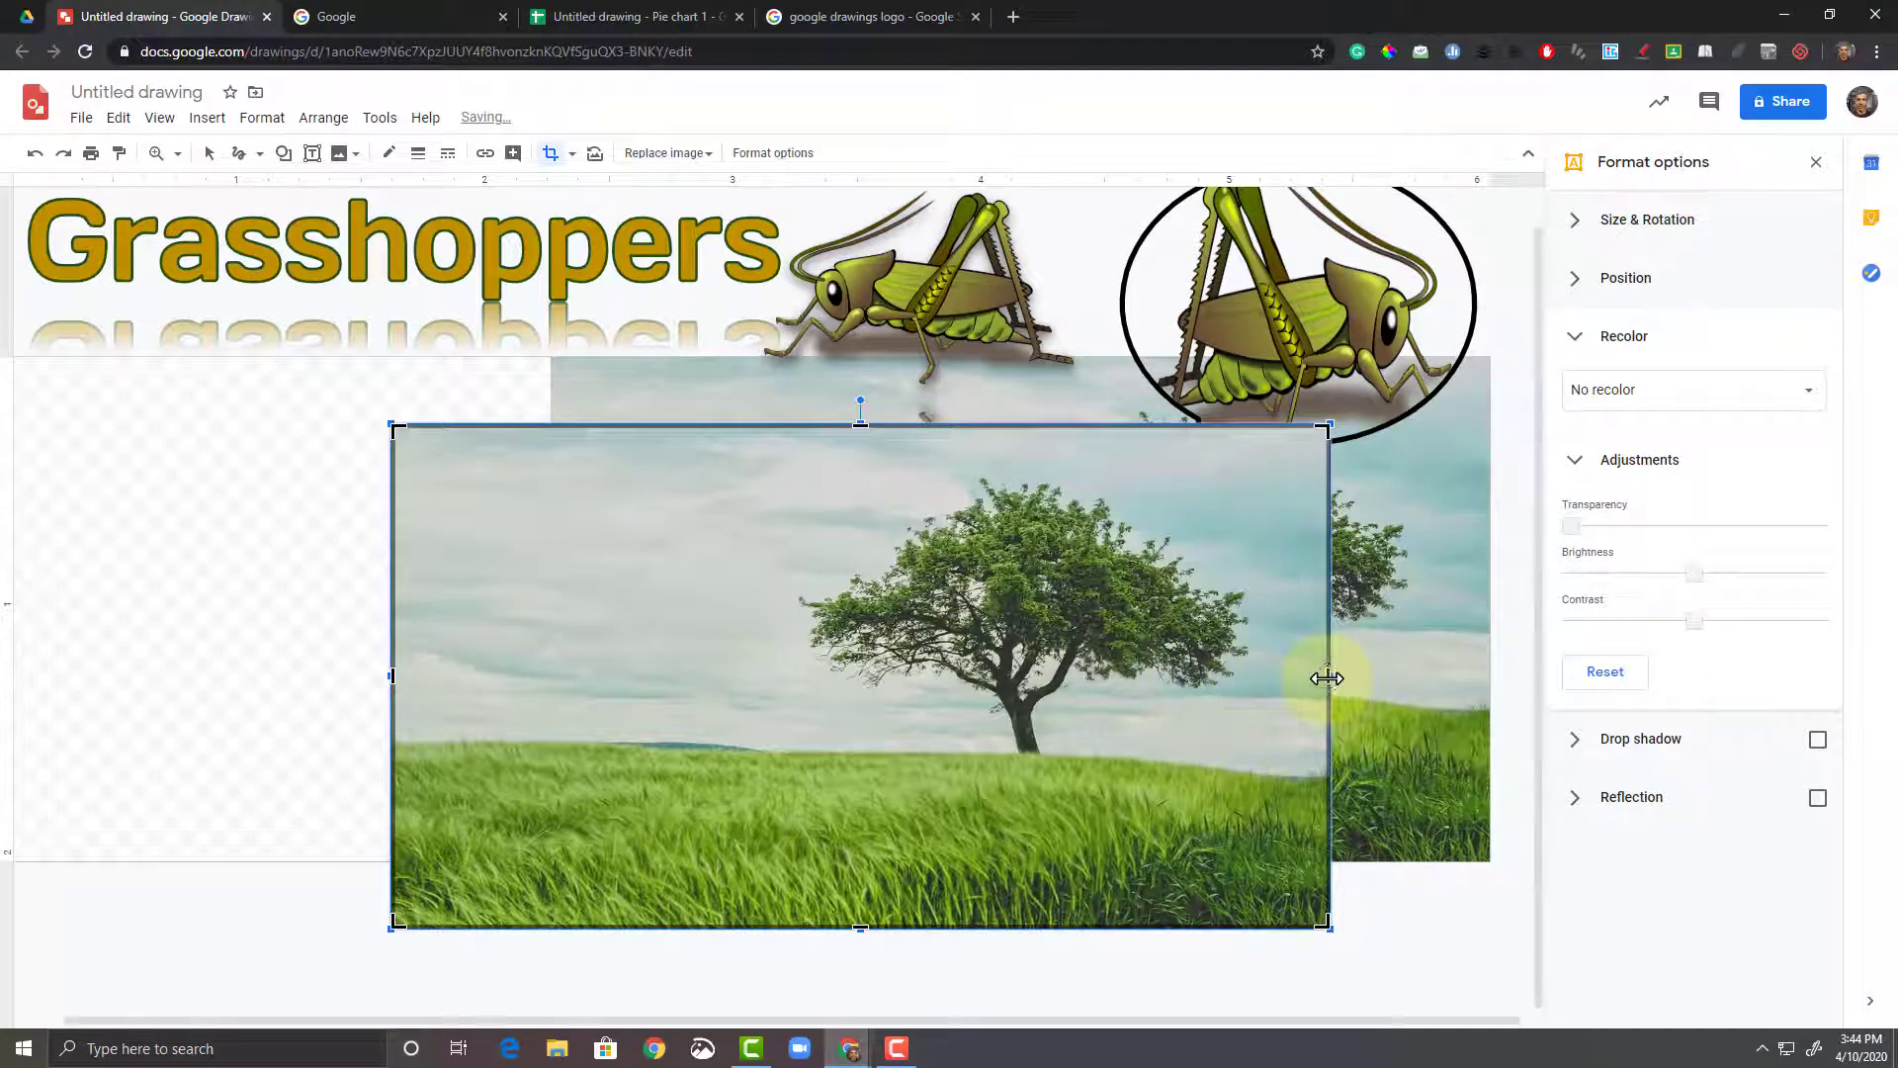
drag(1327, 678, 546, 689)
key(Return)
drag(432, 788, 431, 726)
click(220, 768)
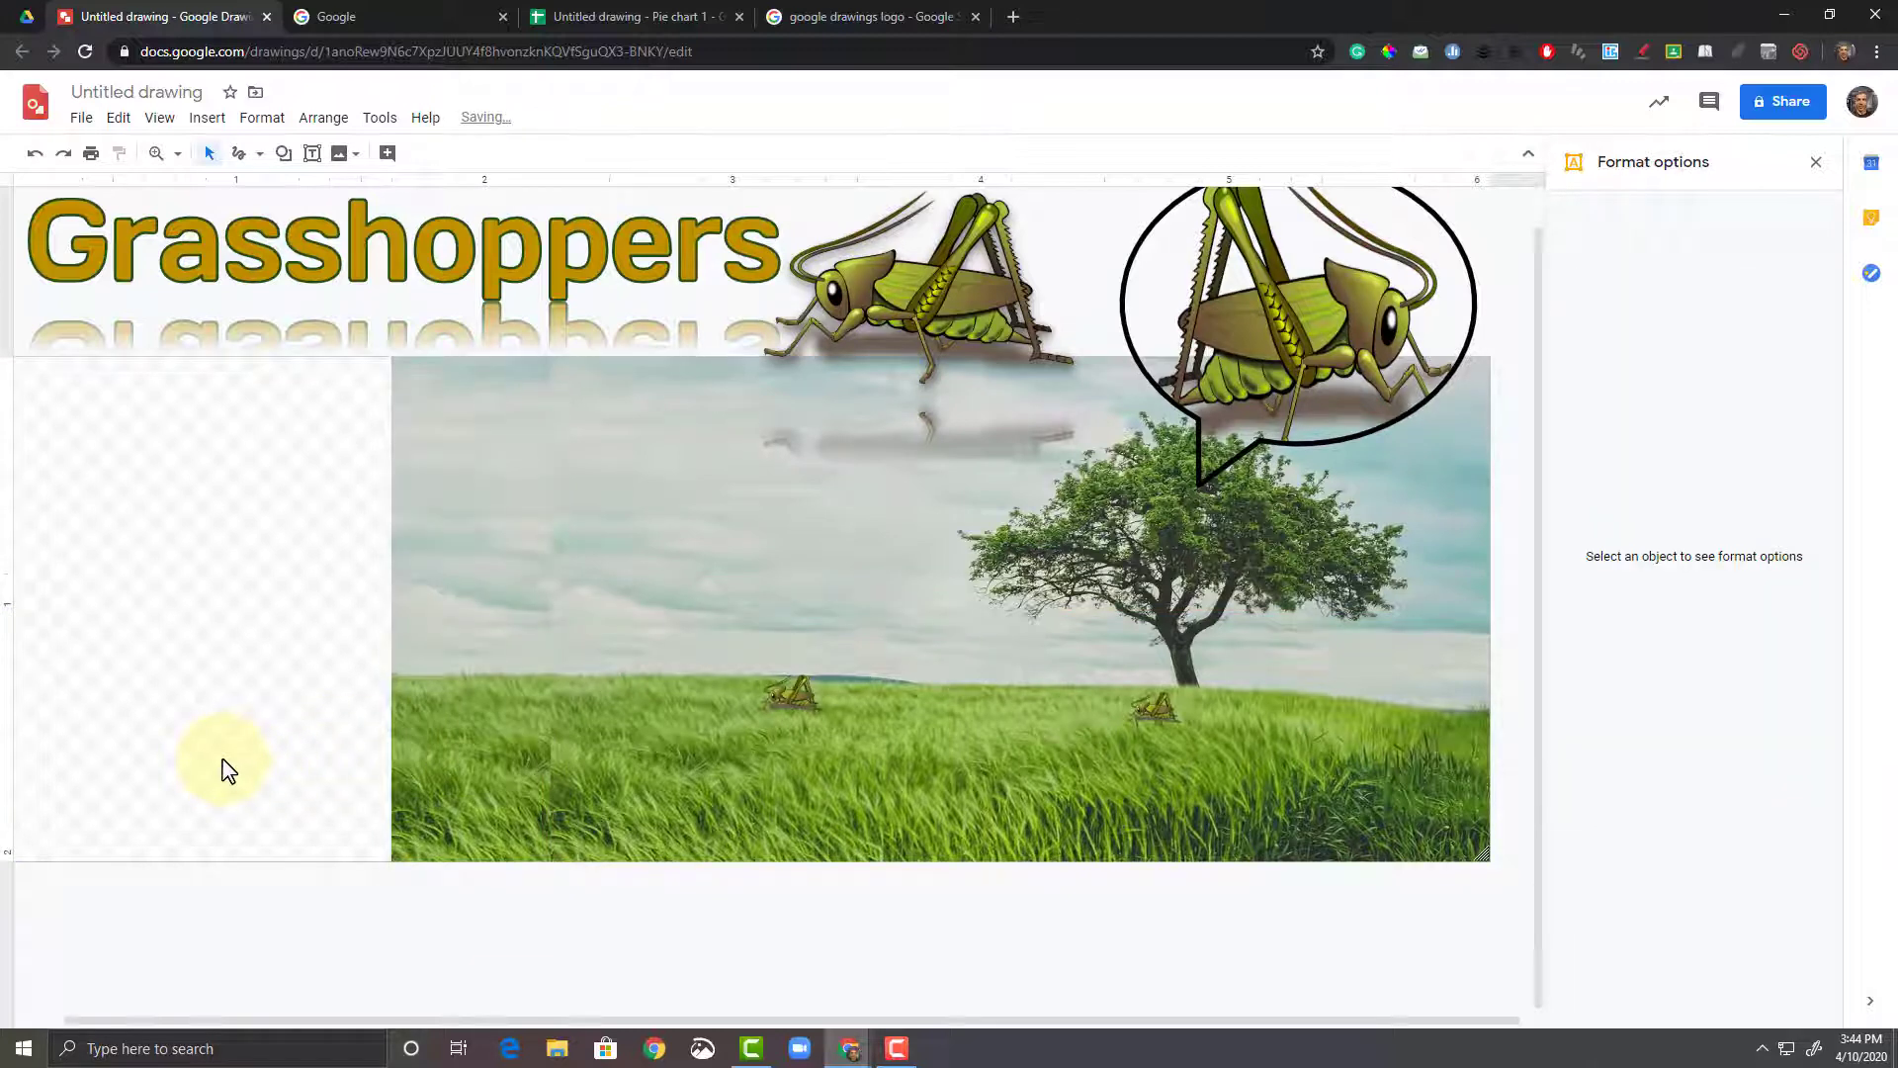
Step: Trim a little off the landscape strip's right side and move it back against the original picture's left edge
click(470, 742)
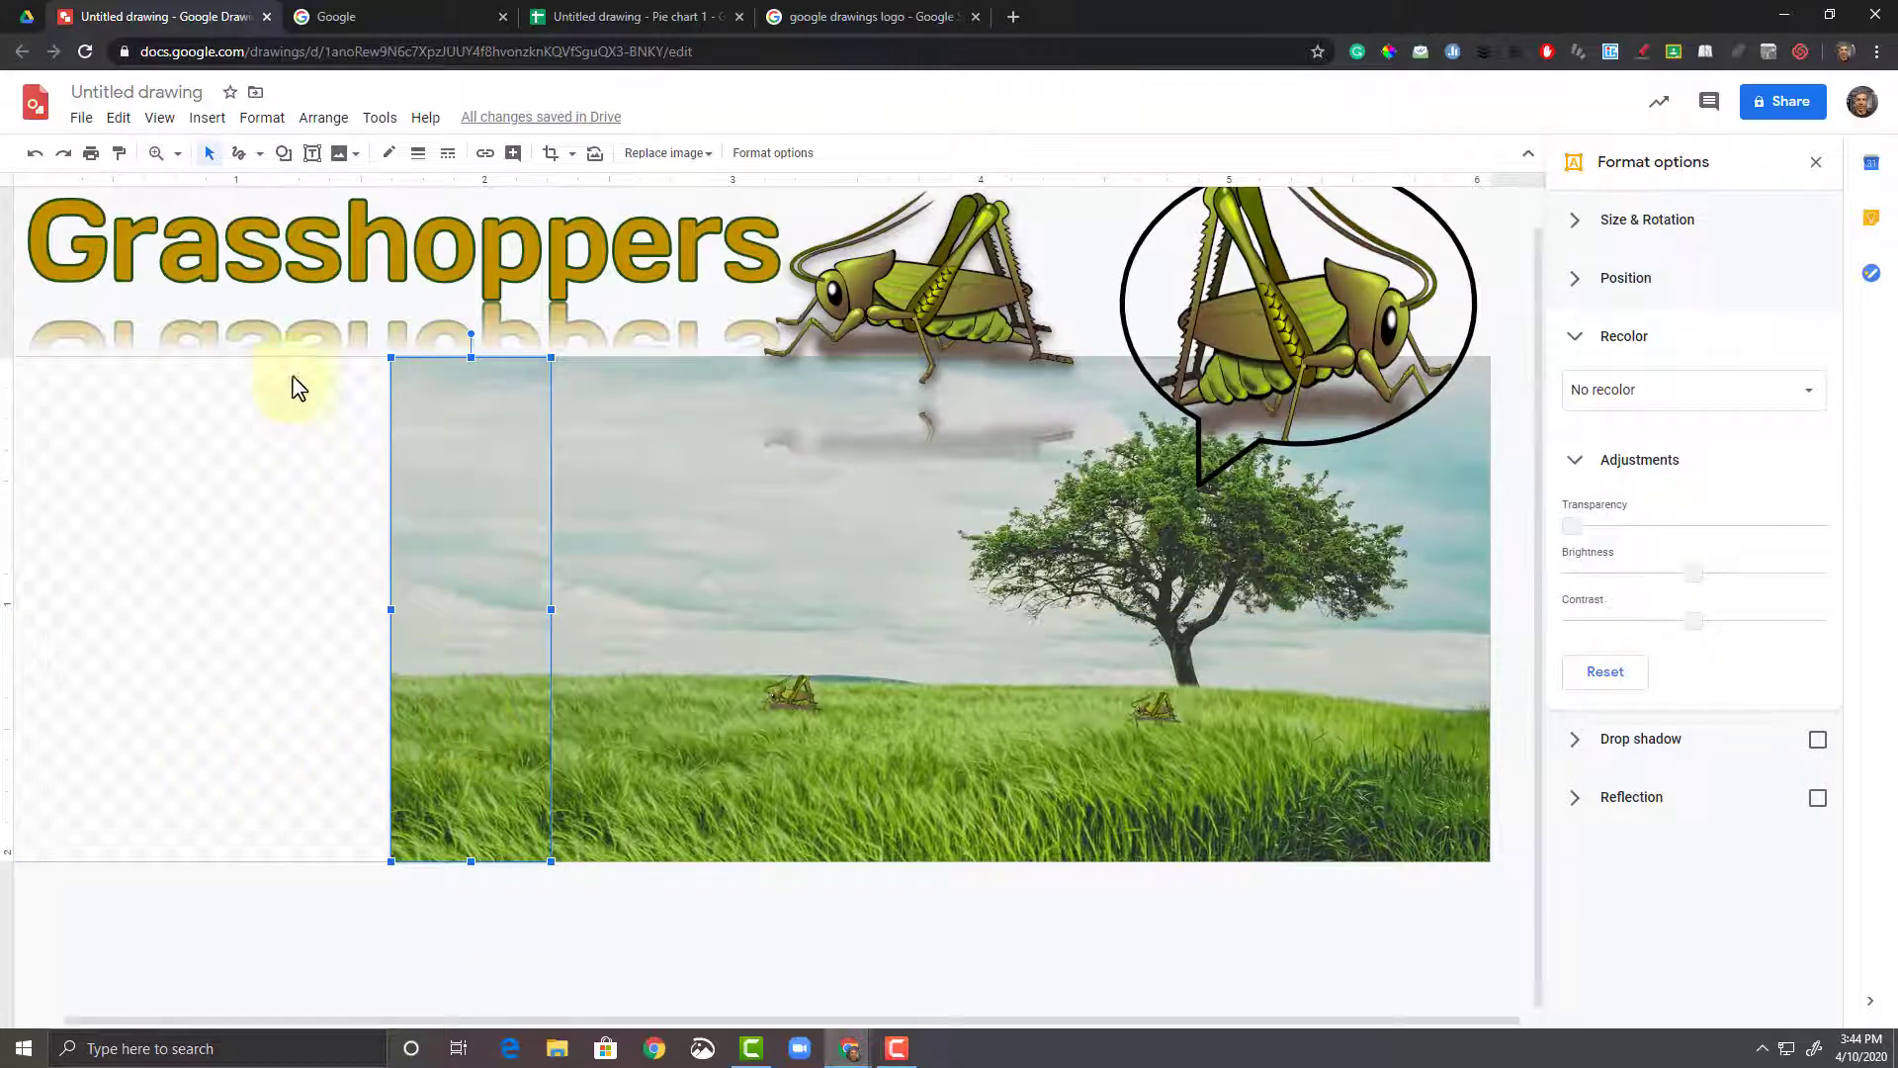
click(177, 154)
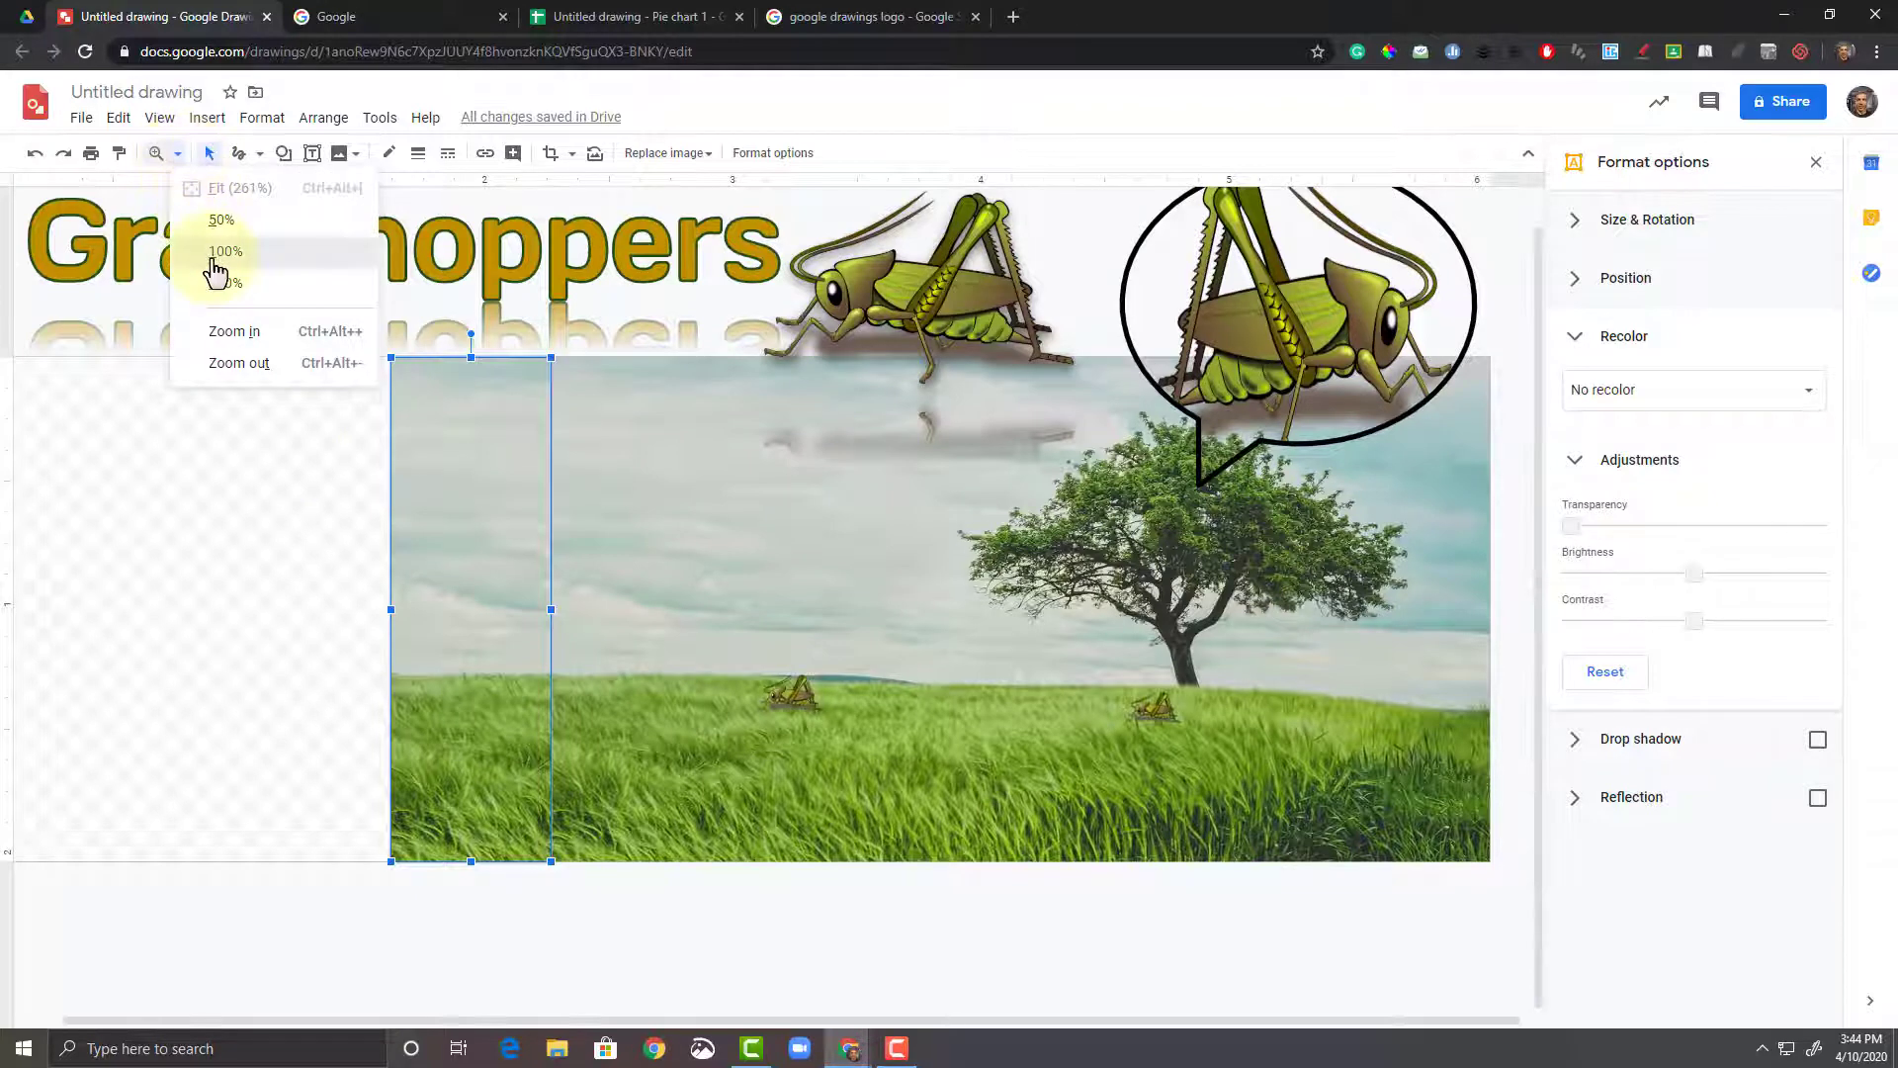
click(213, 259)
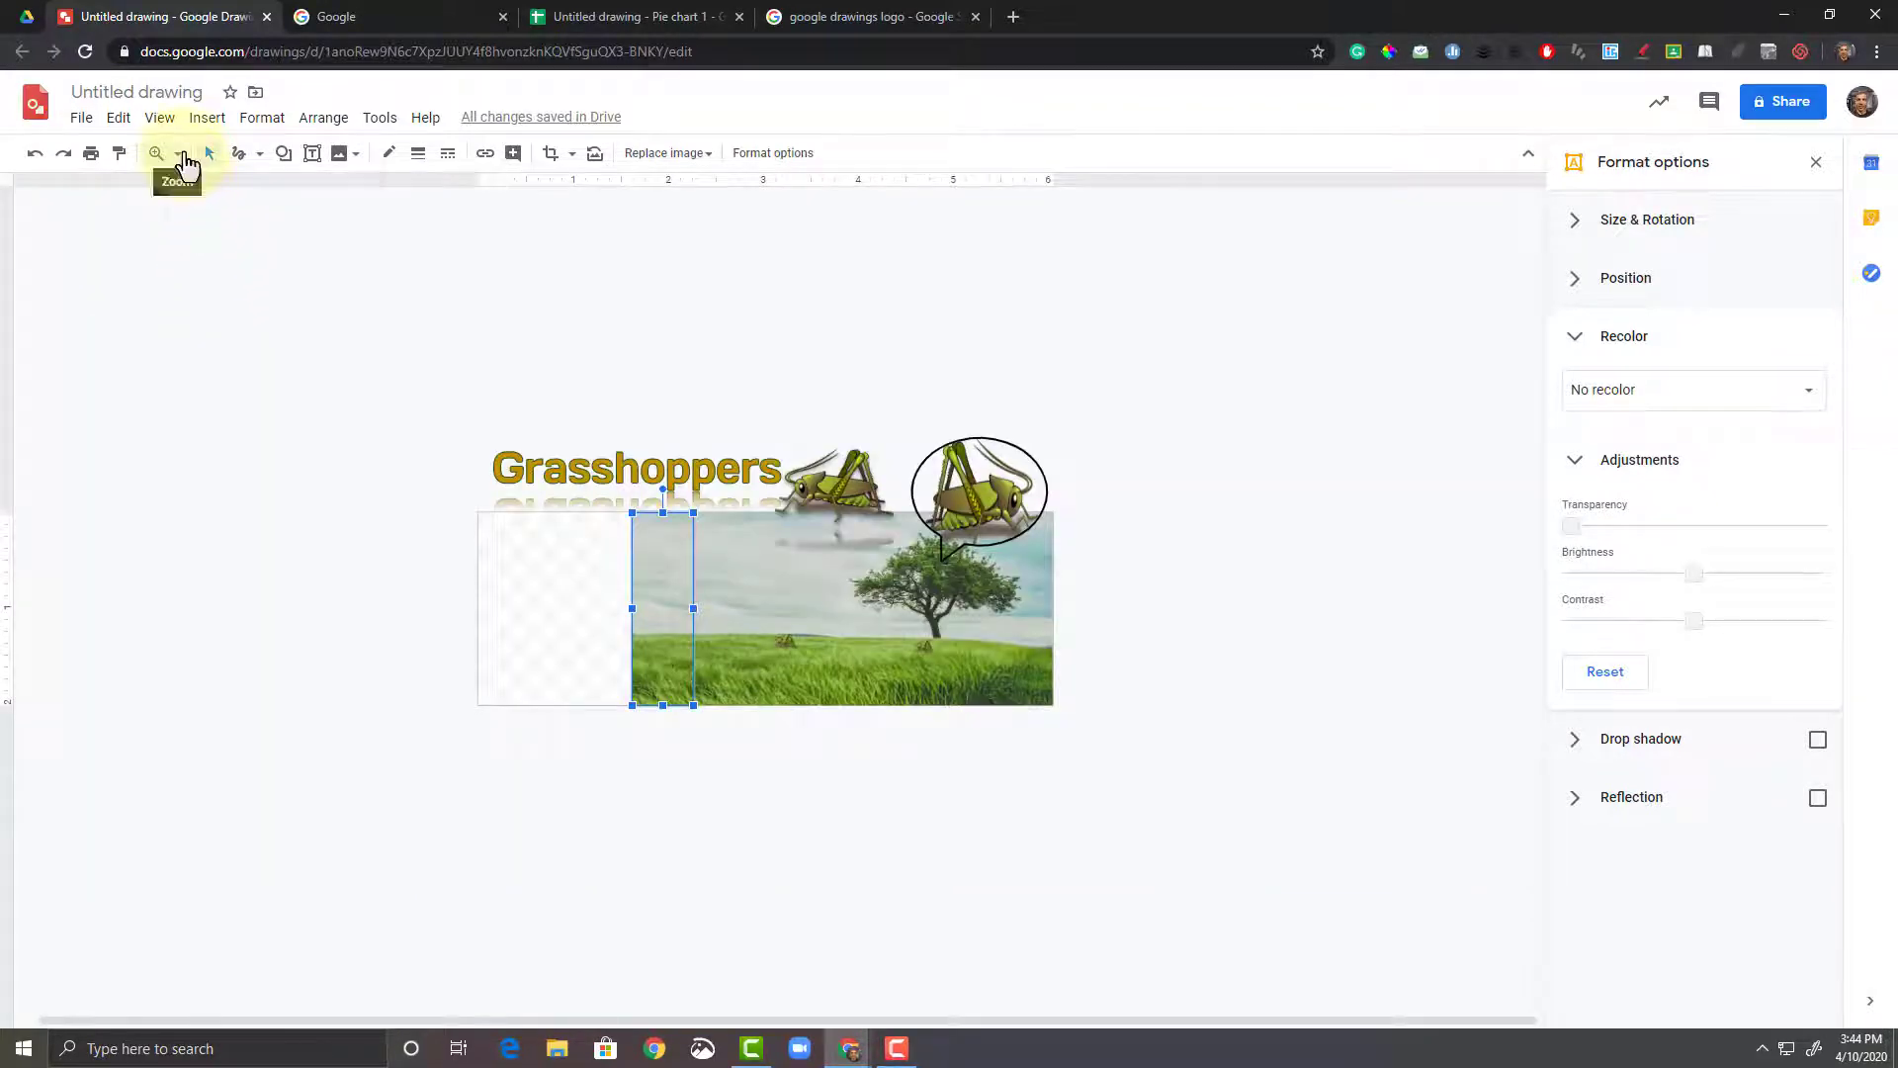
click(177, 155)
click(218, 287)
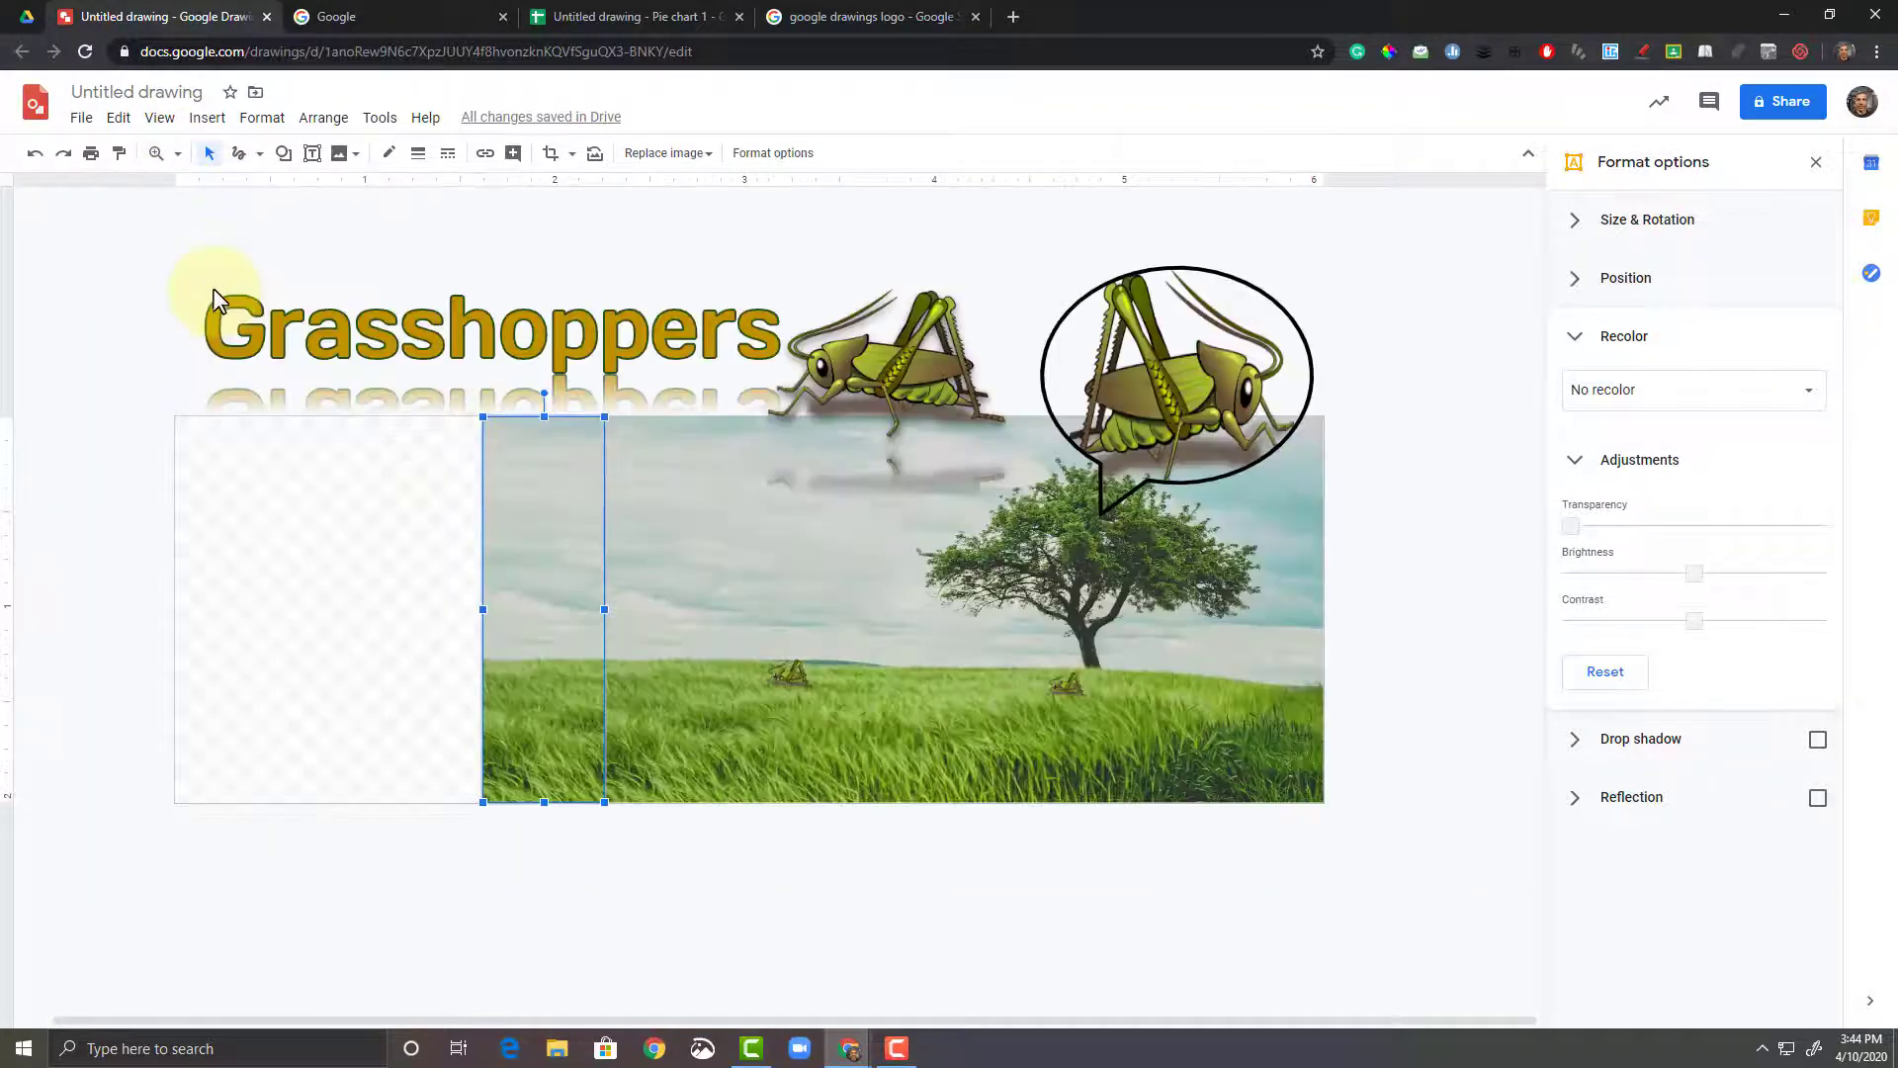
click(158, 161)
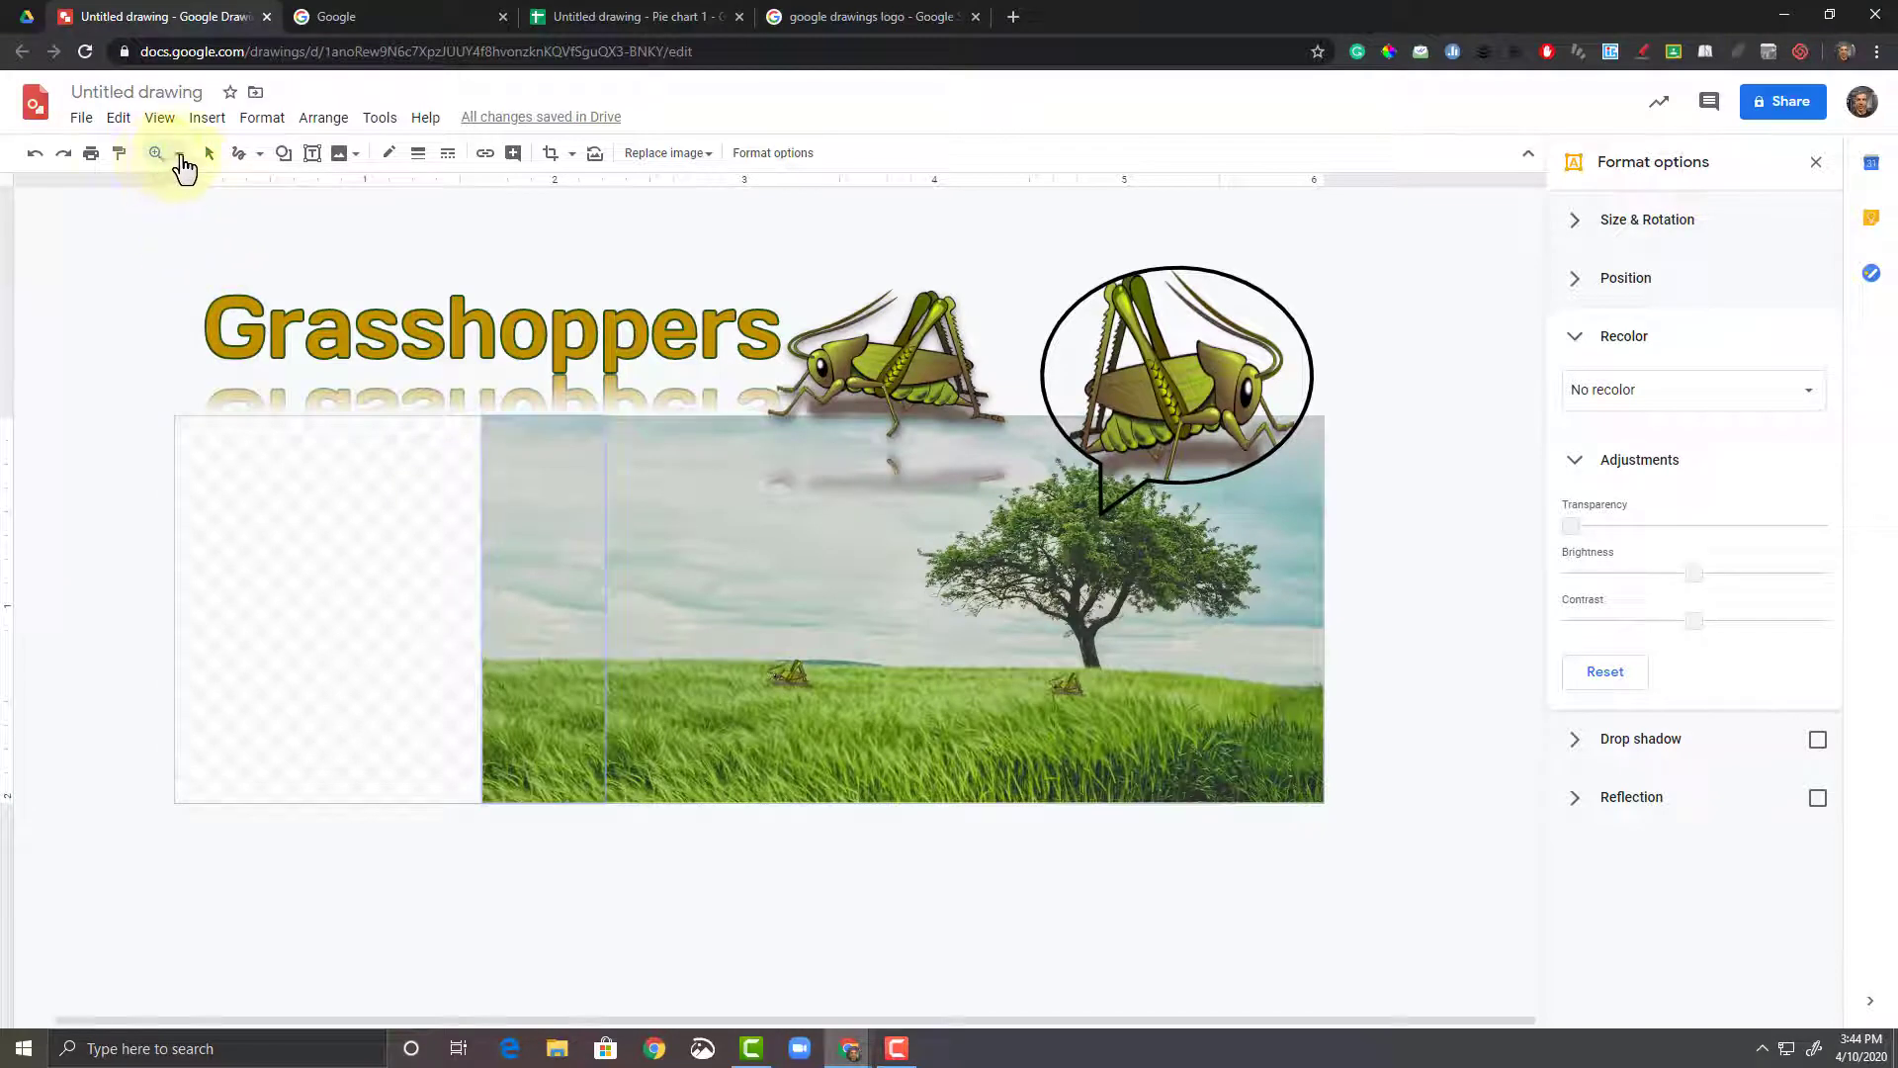
click(178, 155)
click(231, 334)
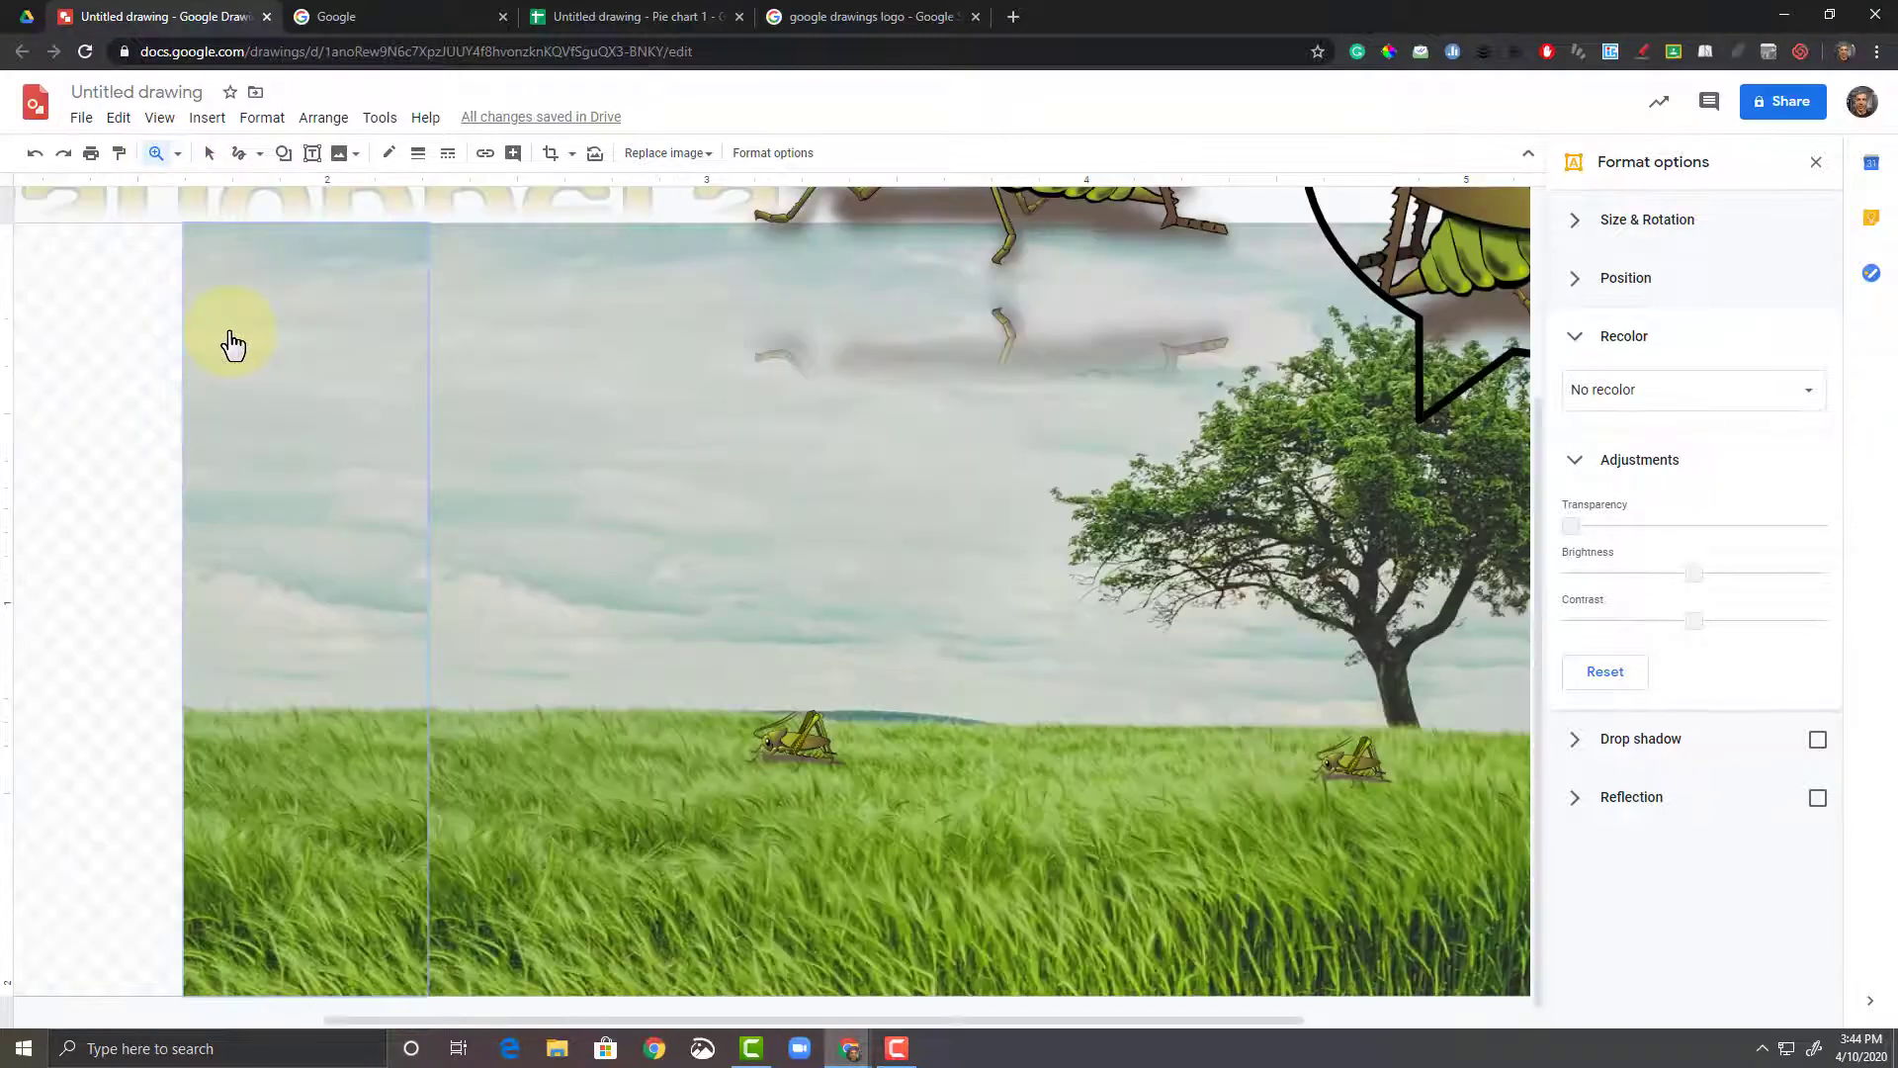
click(318, 754)
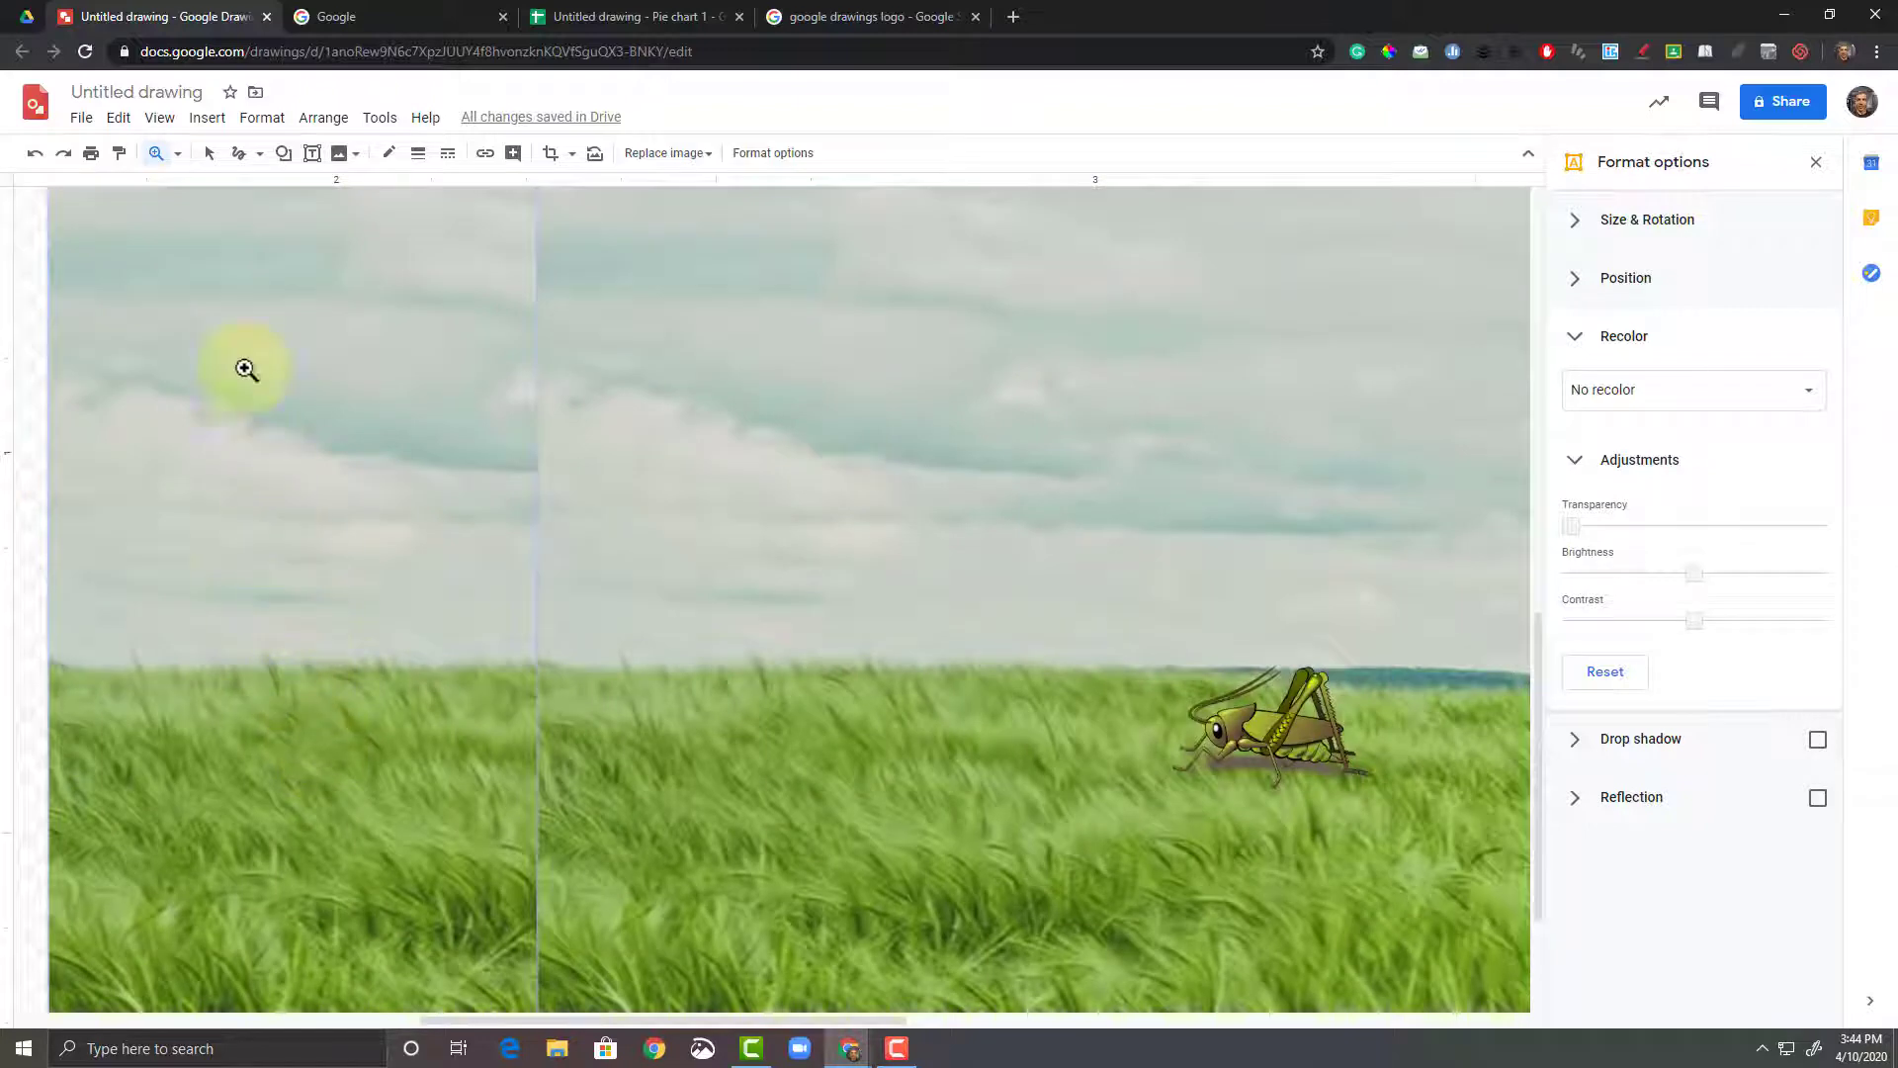
click(208, 154)
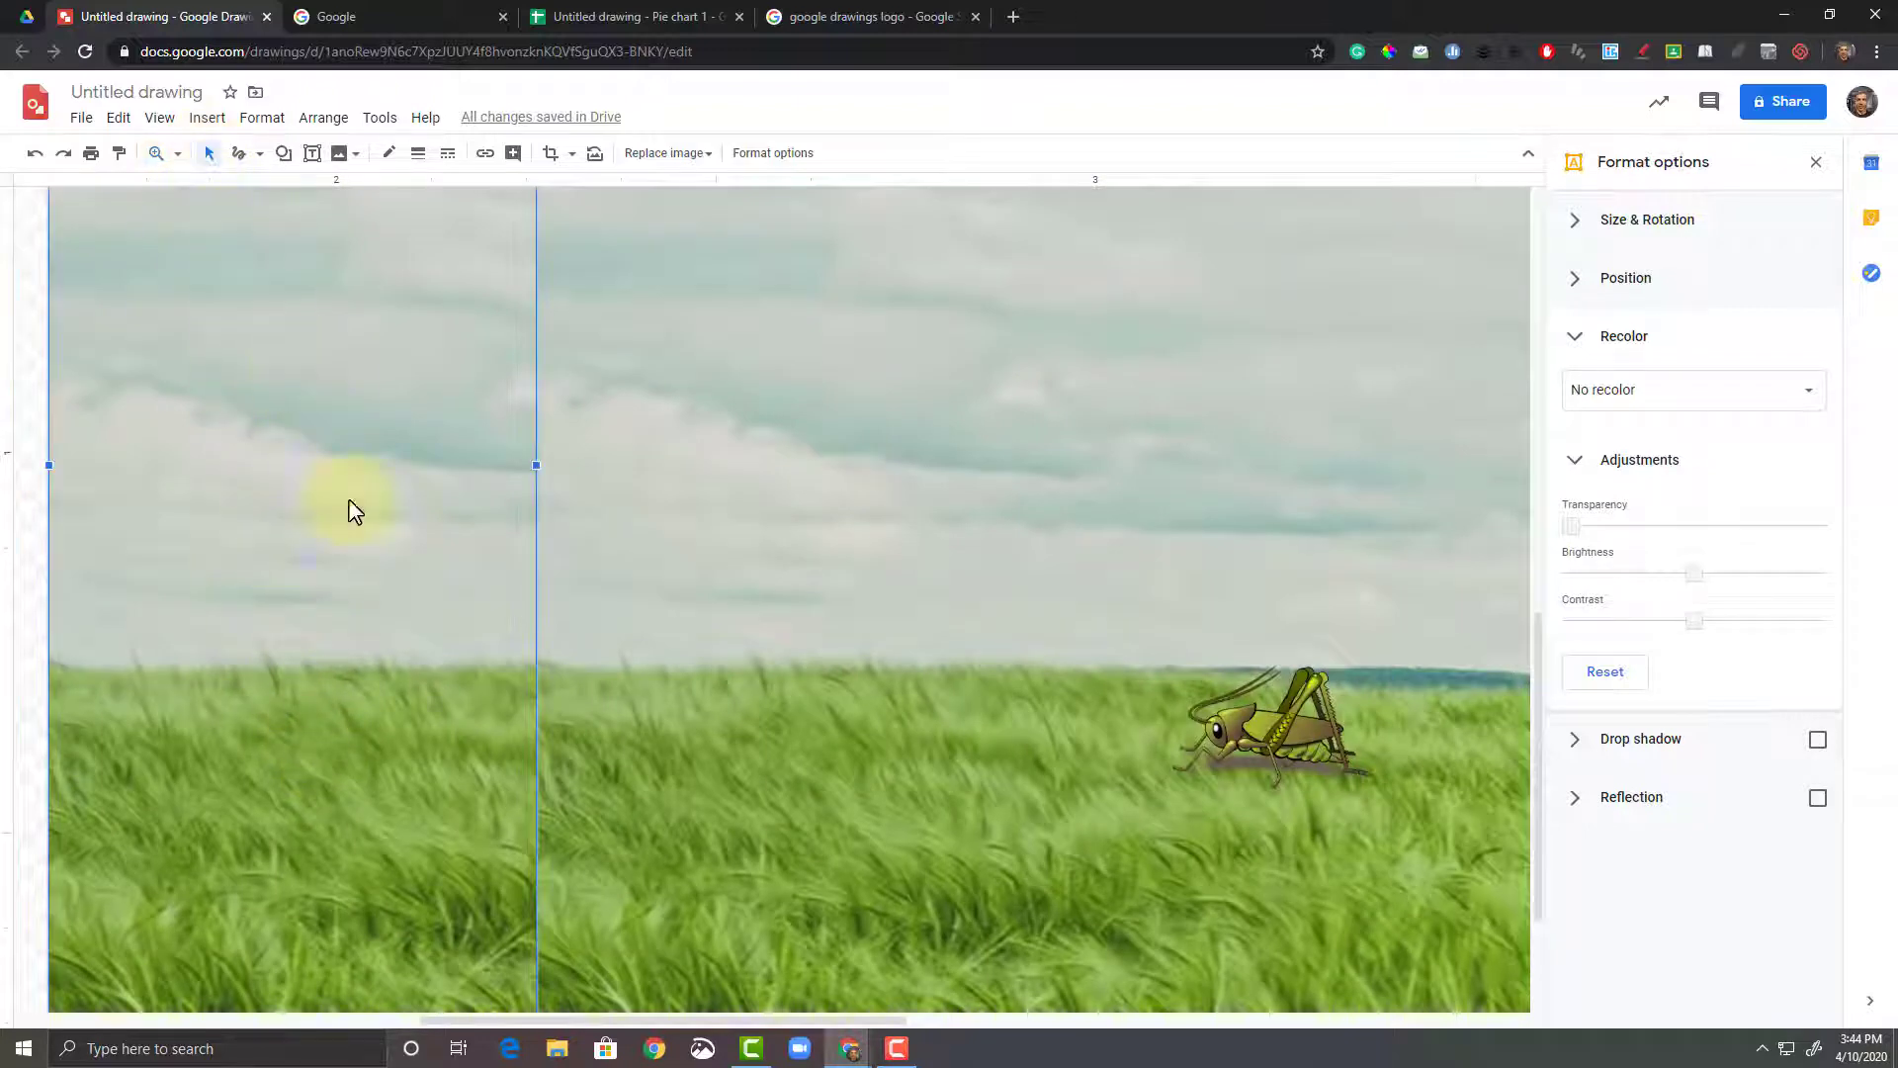
double_click(417, 661)
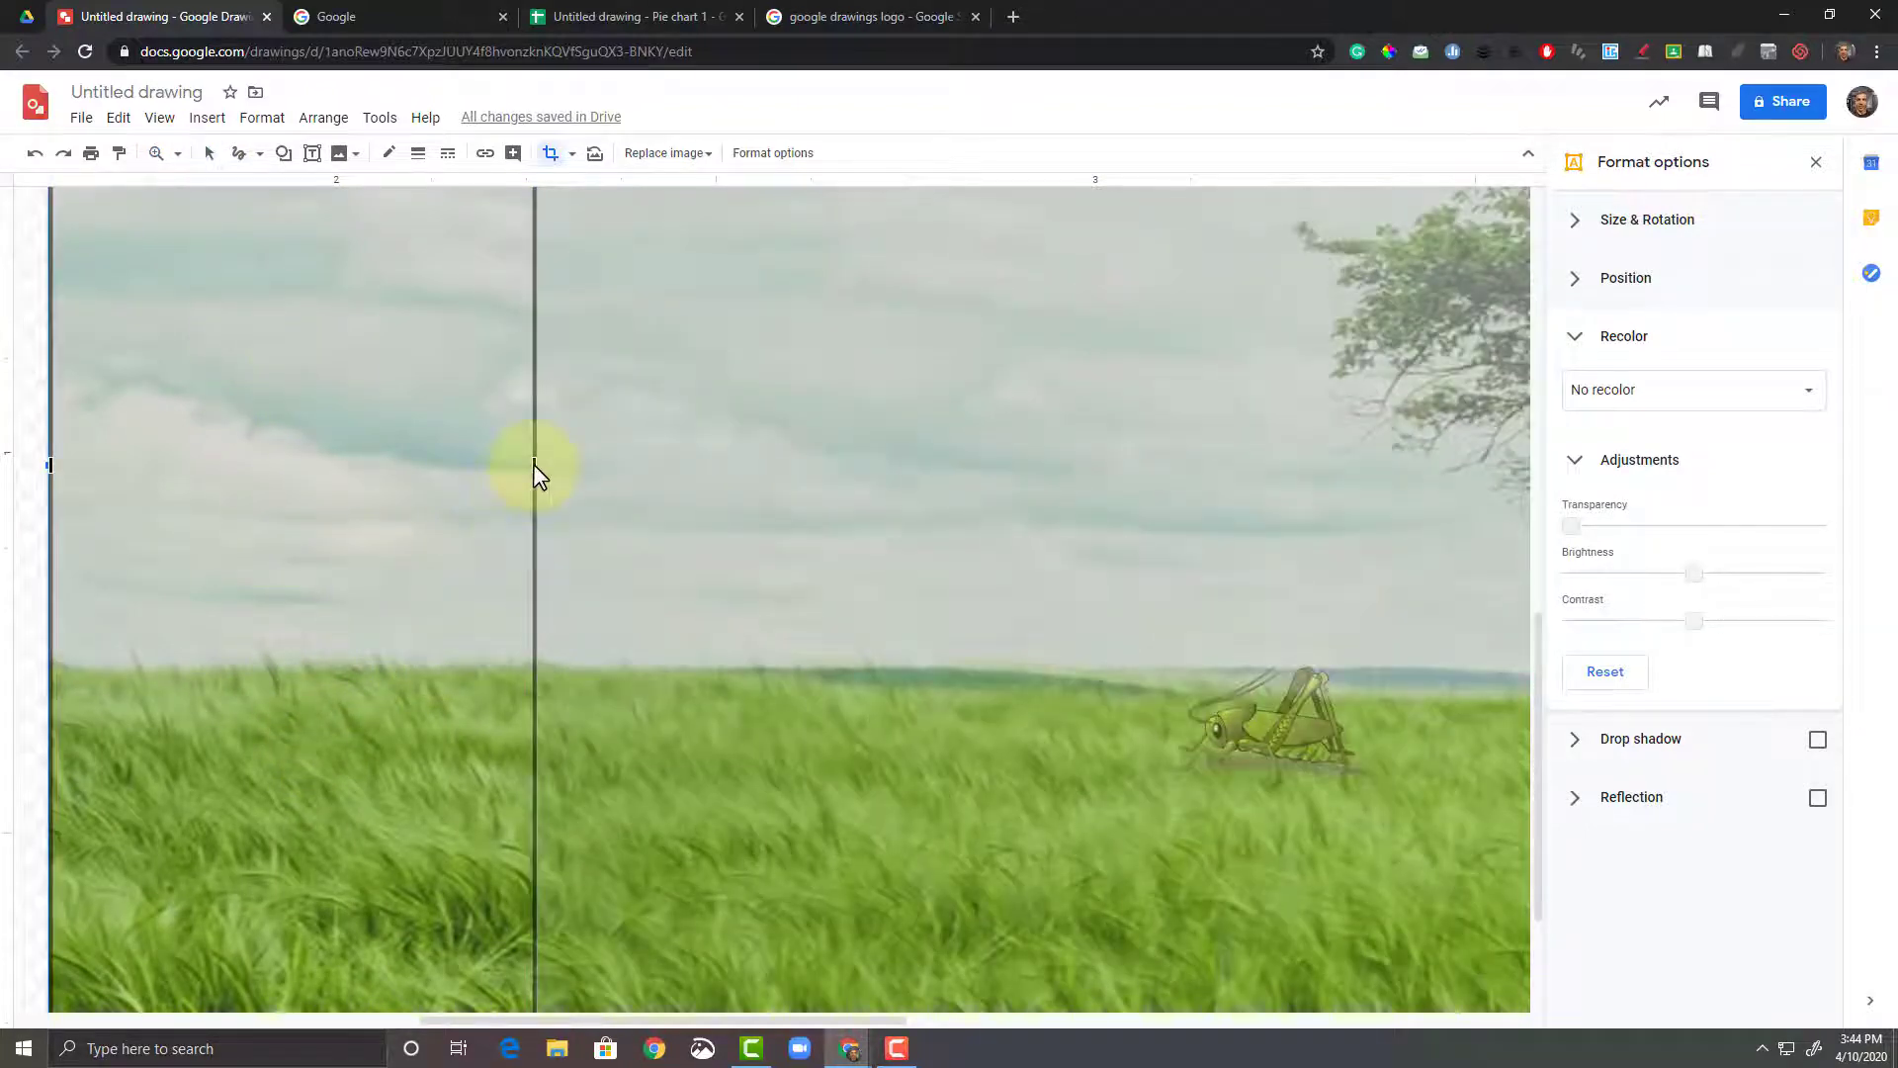
drag(534, 465, 484, 473)
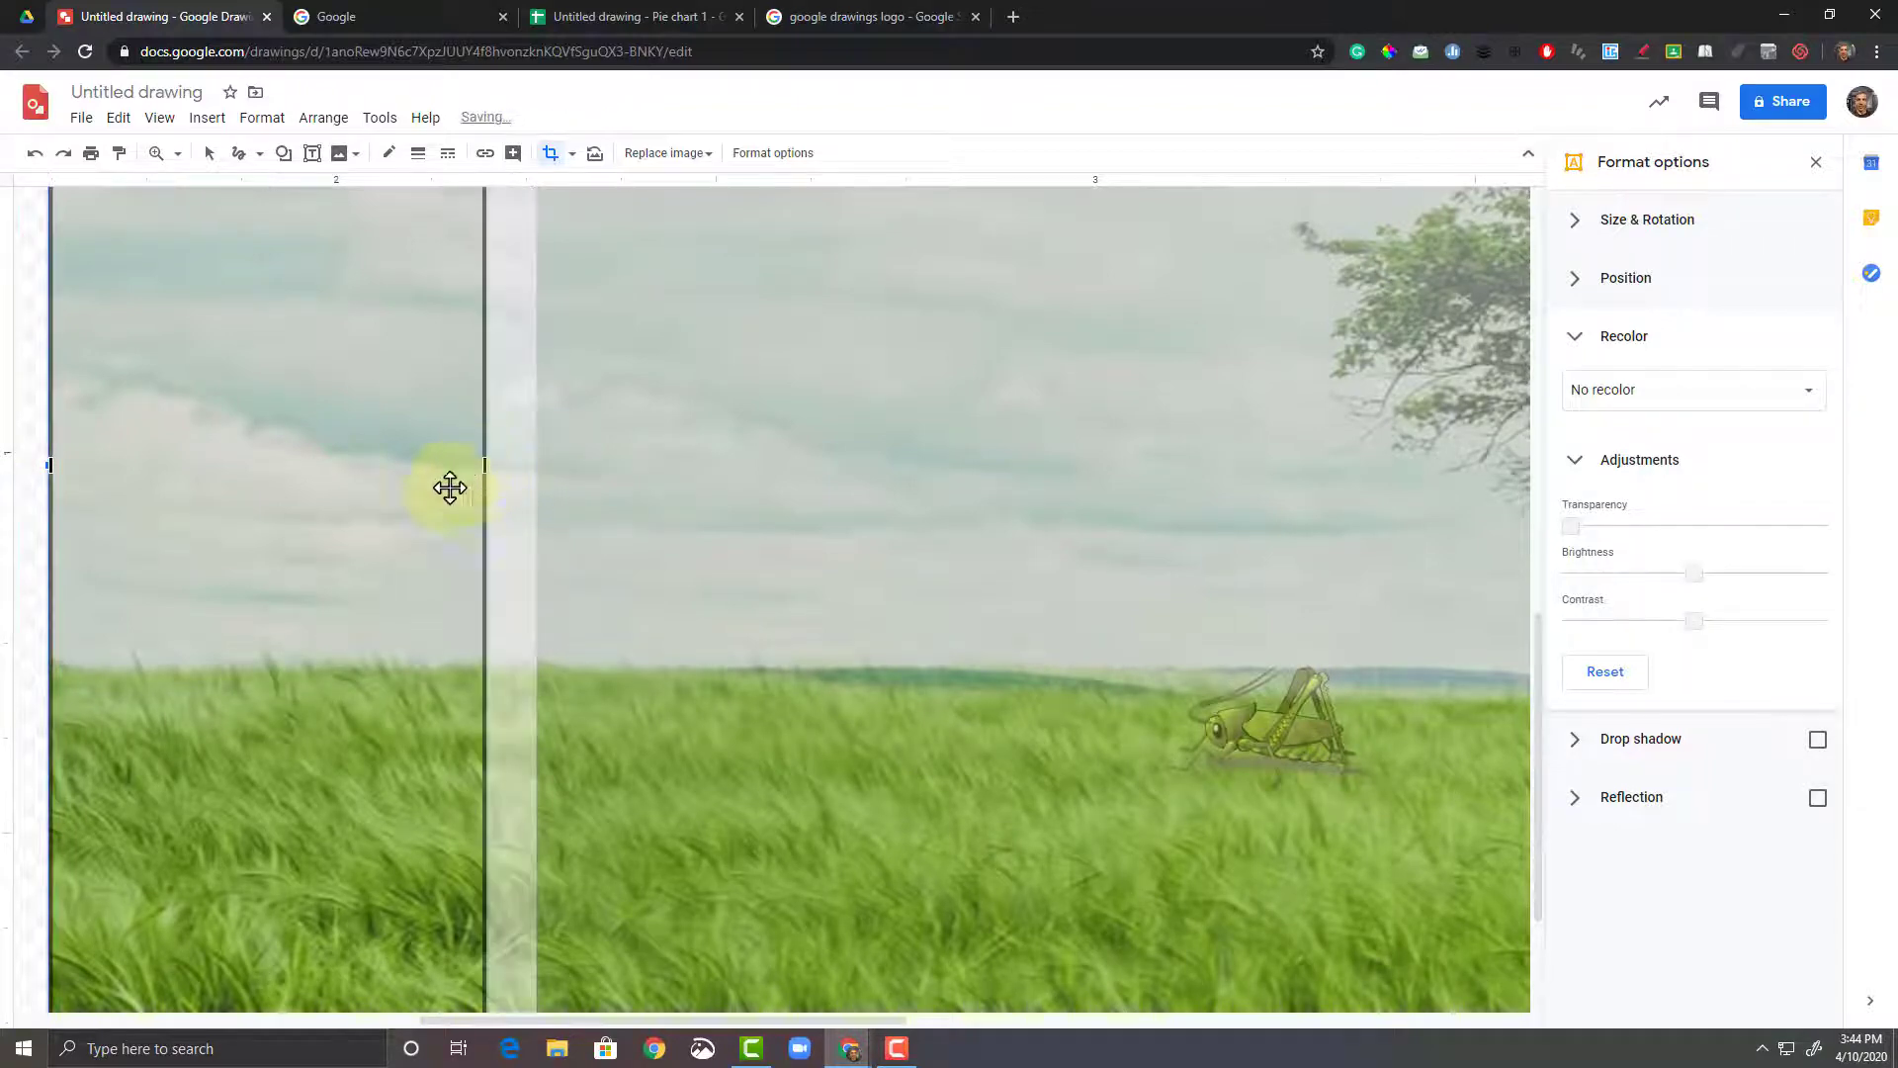
click(35, 649)
drag(210, 702, 256, 703)
click(39, 721)
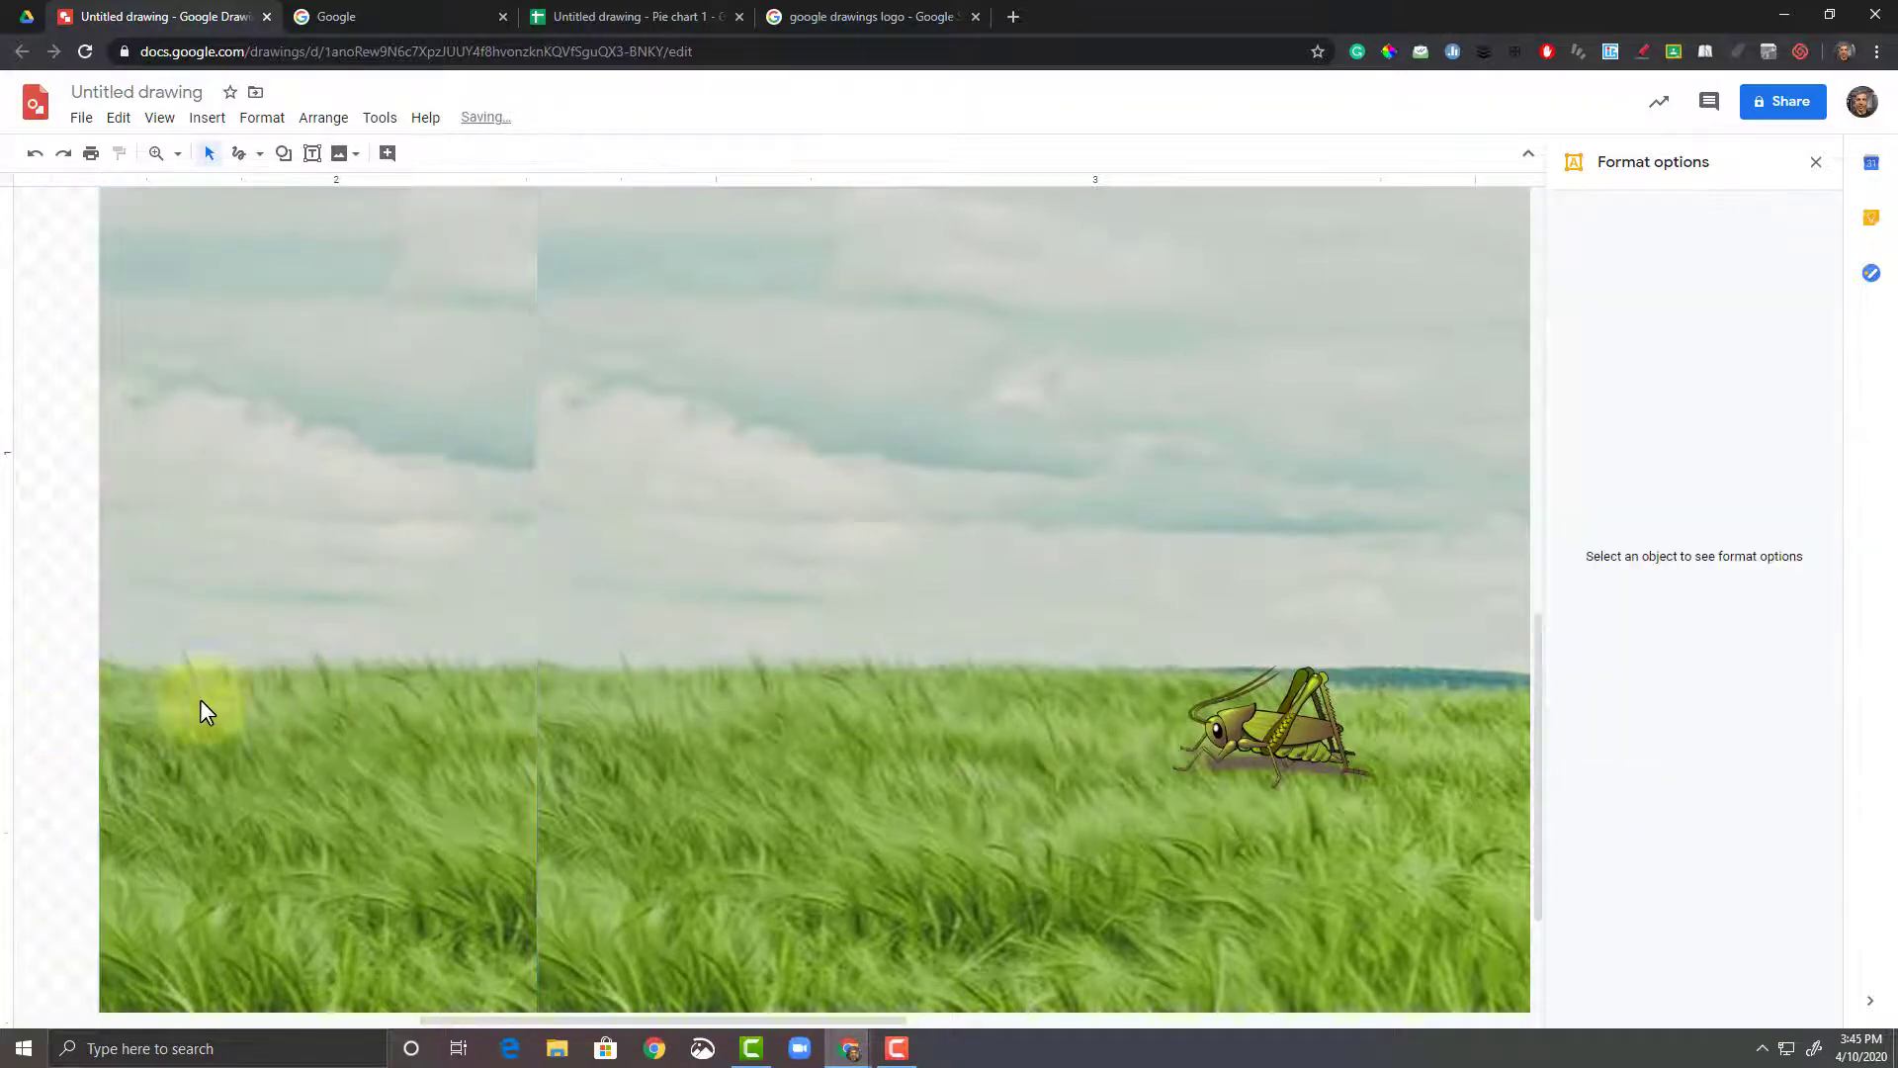
Step: Crop the landscape strip's right side slightly further to improve the match at the grass seam
scroll(682, 678, down, 3)
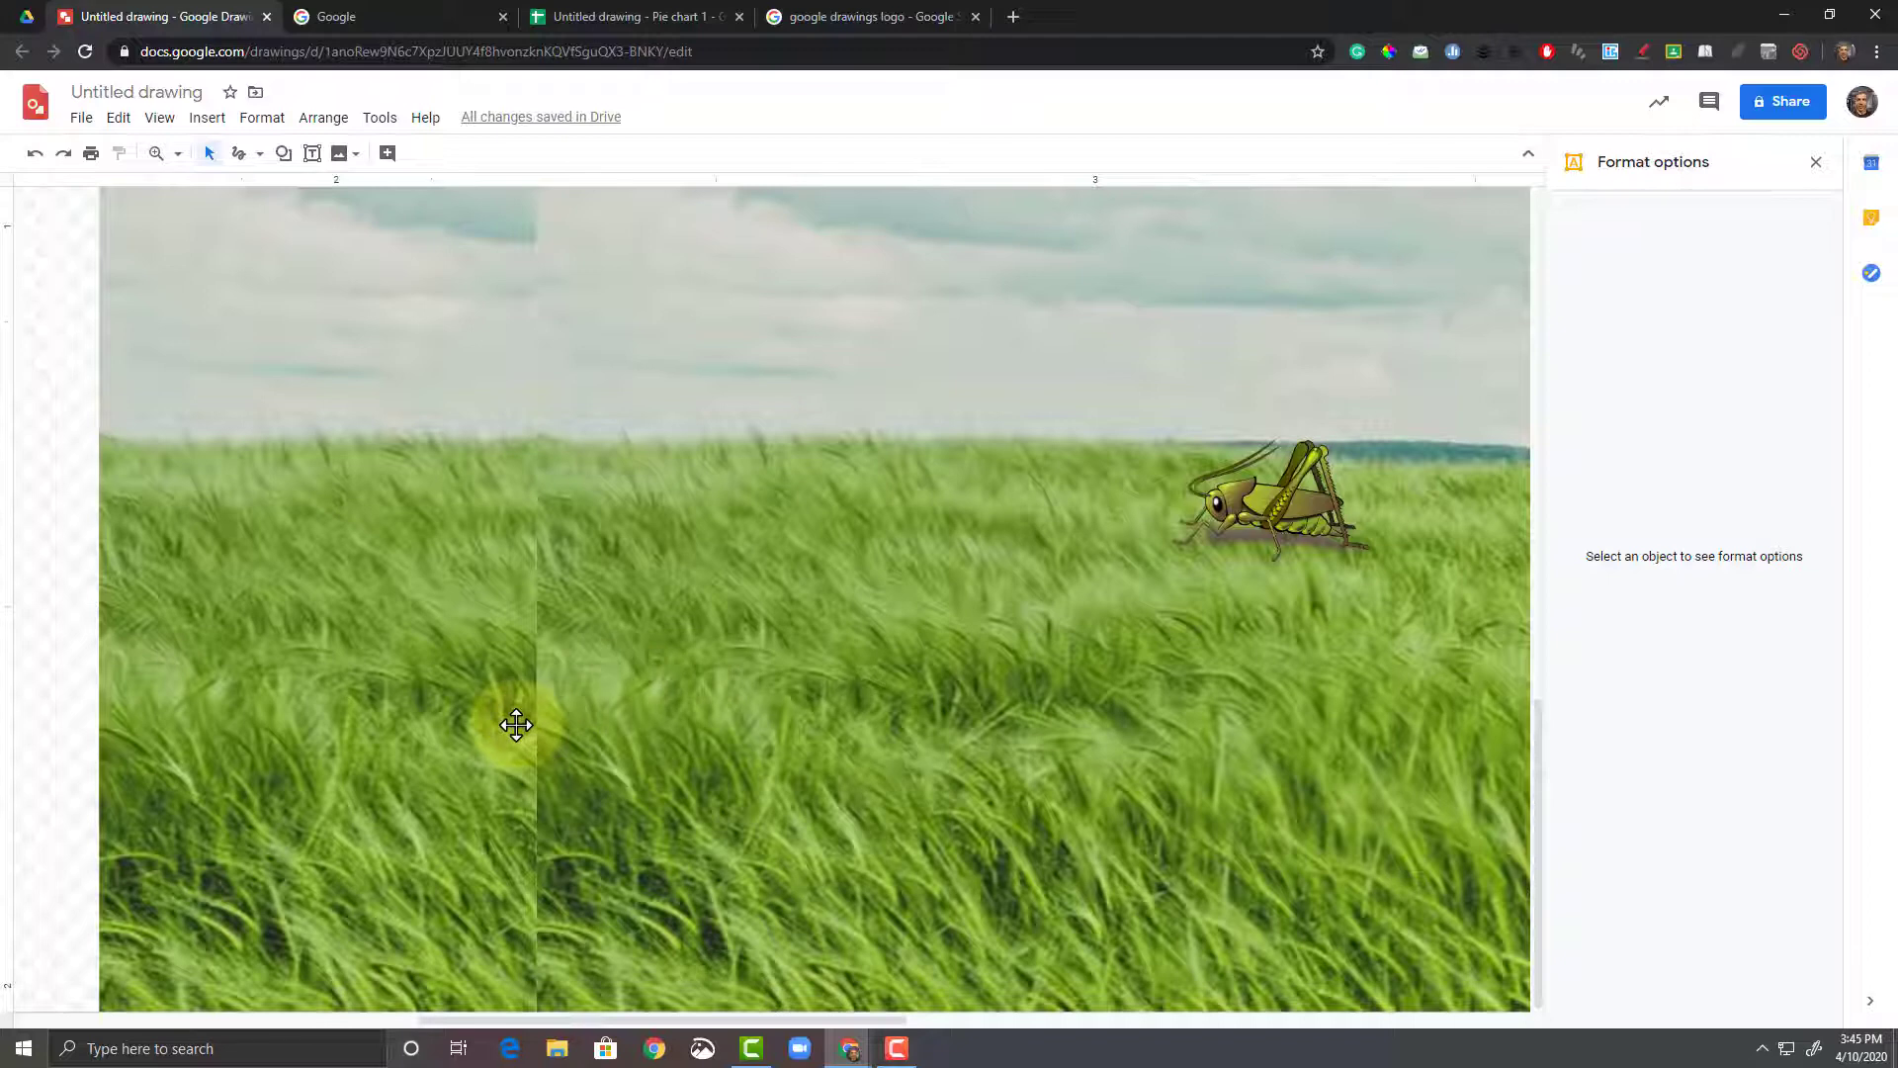
click(491, 756)
double_click(494, 766)
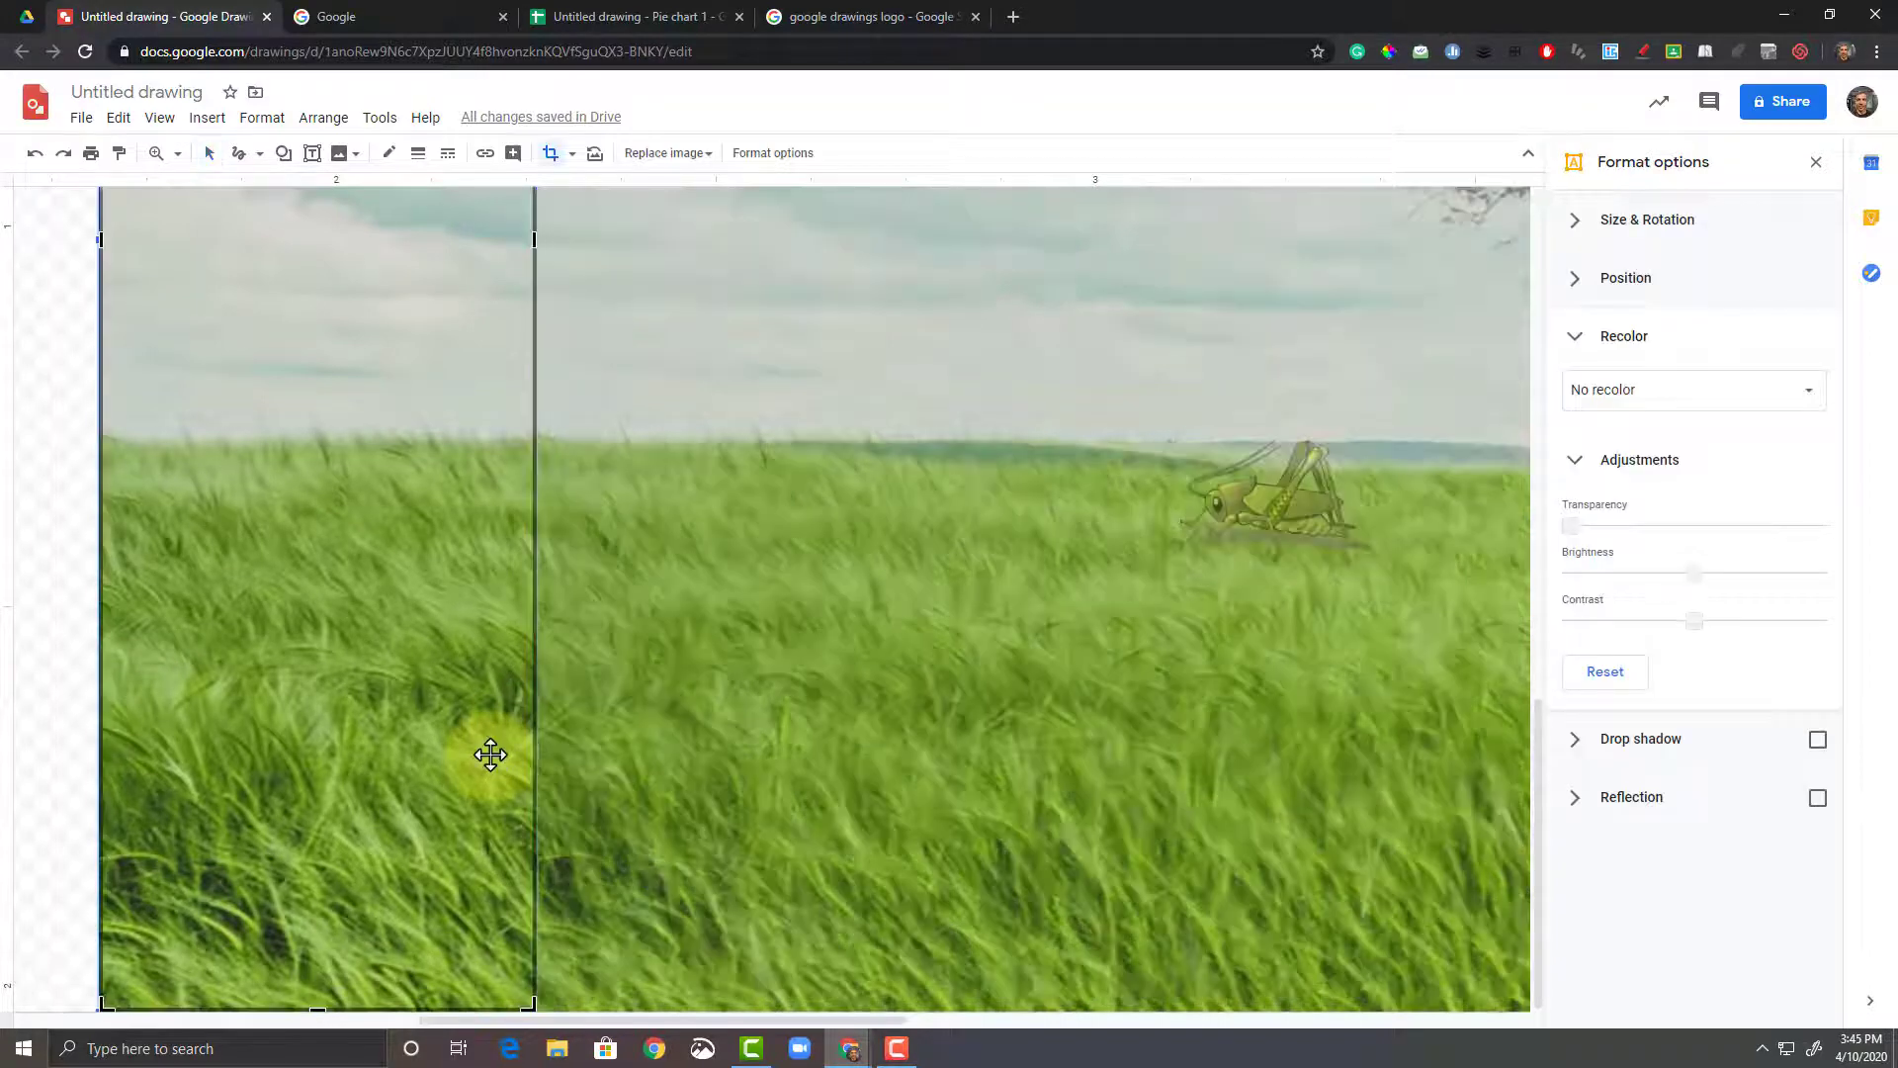
drag(534, 244, 510, 247)
drag(460, 487, 484, 489)
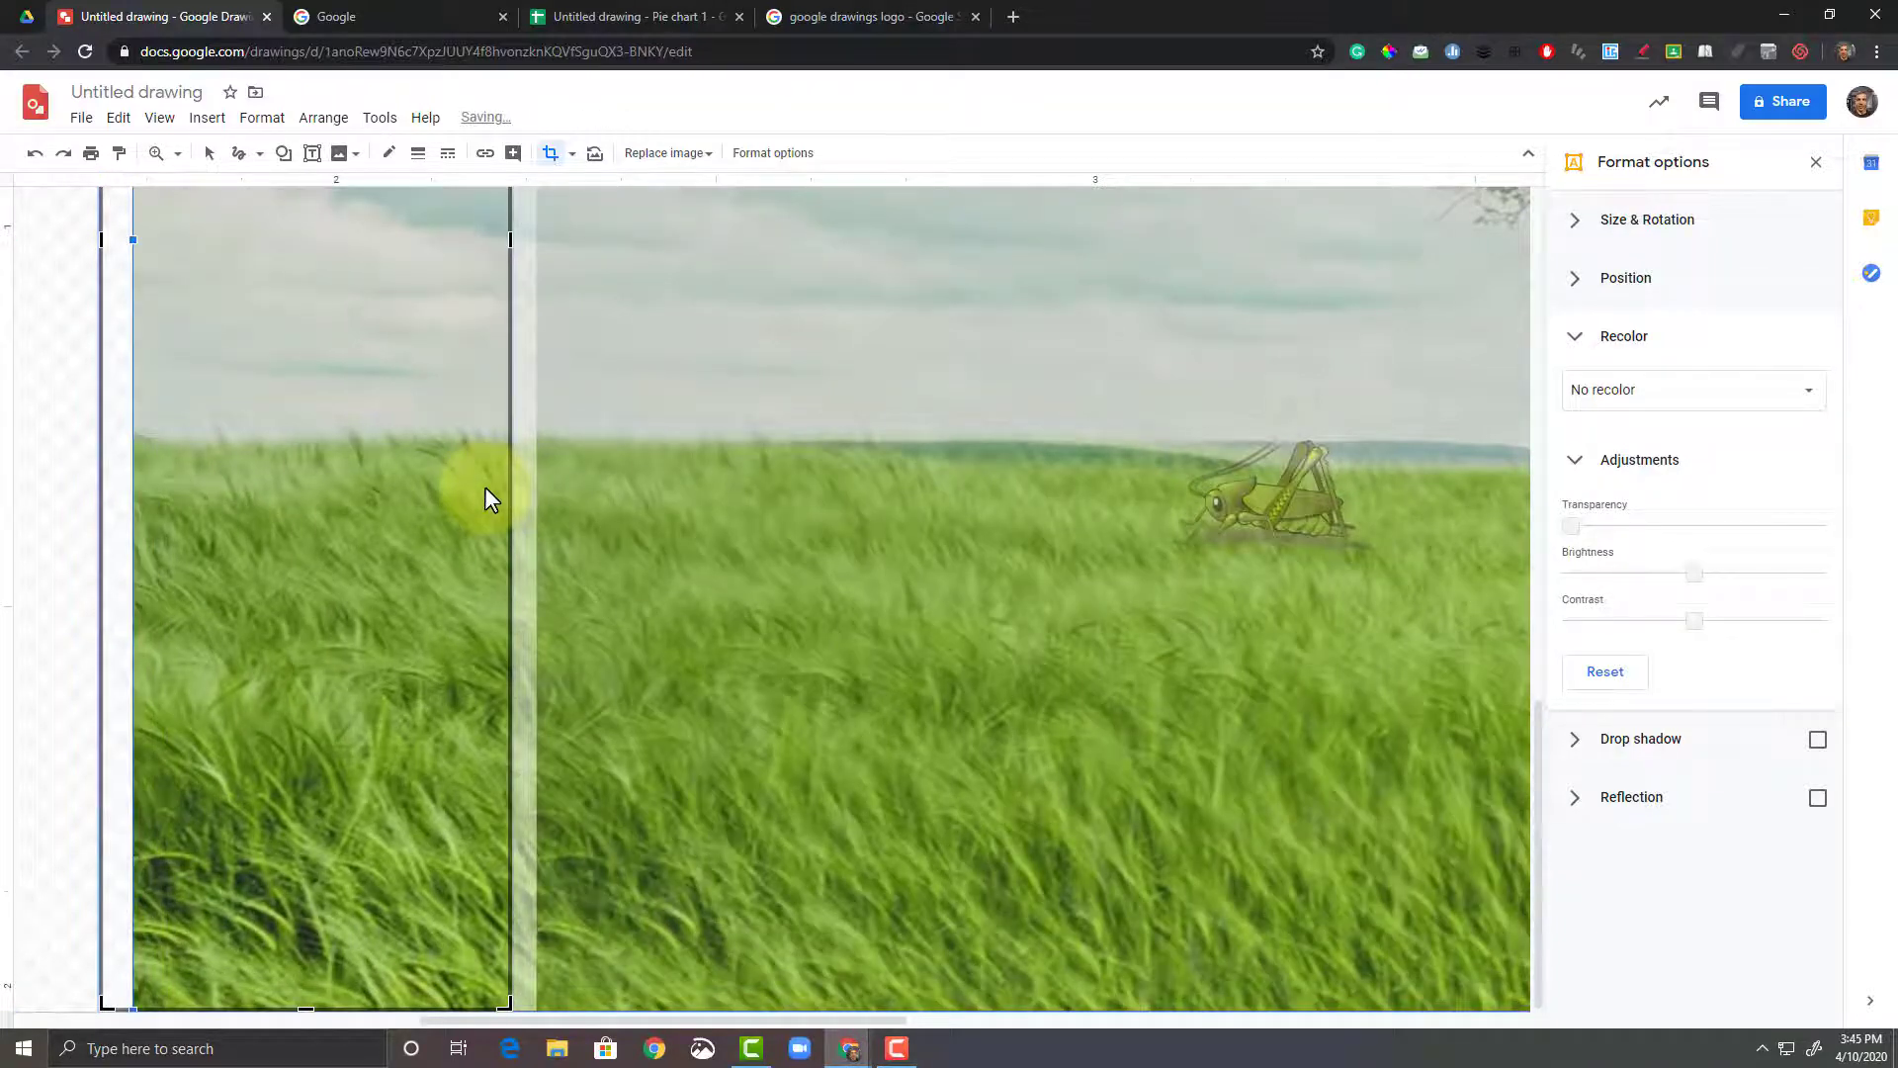
key(ctrl+z)
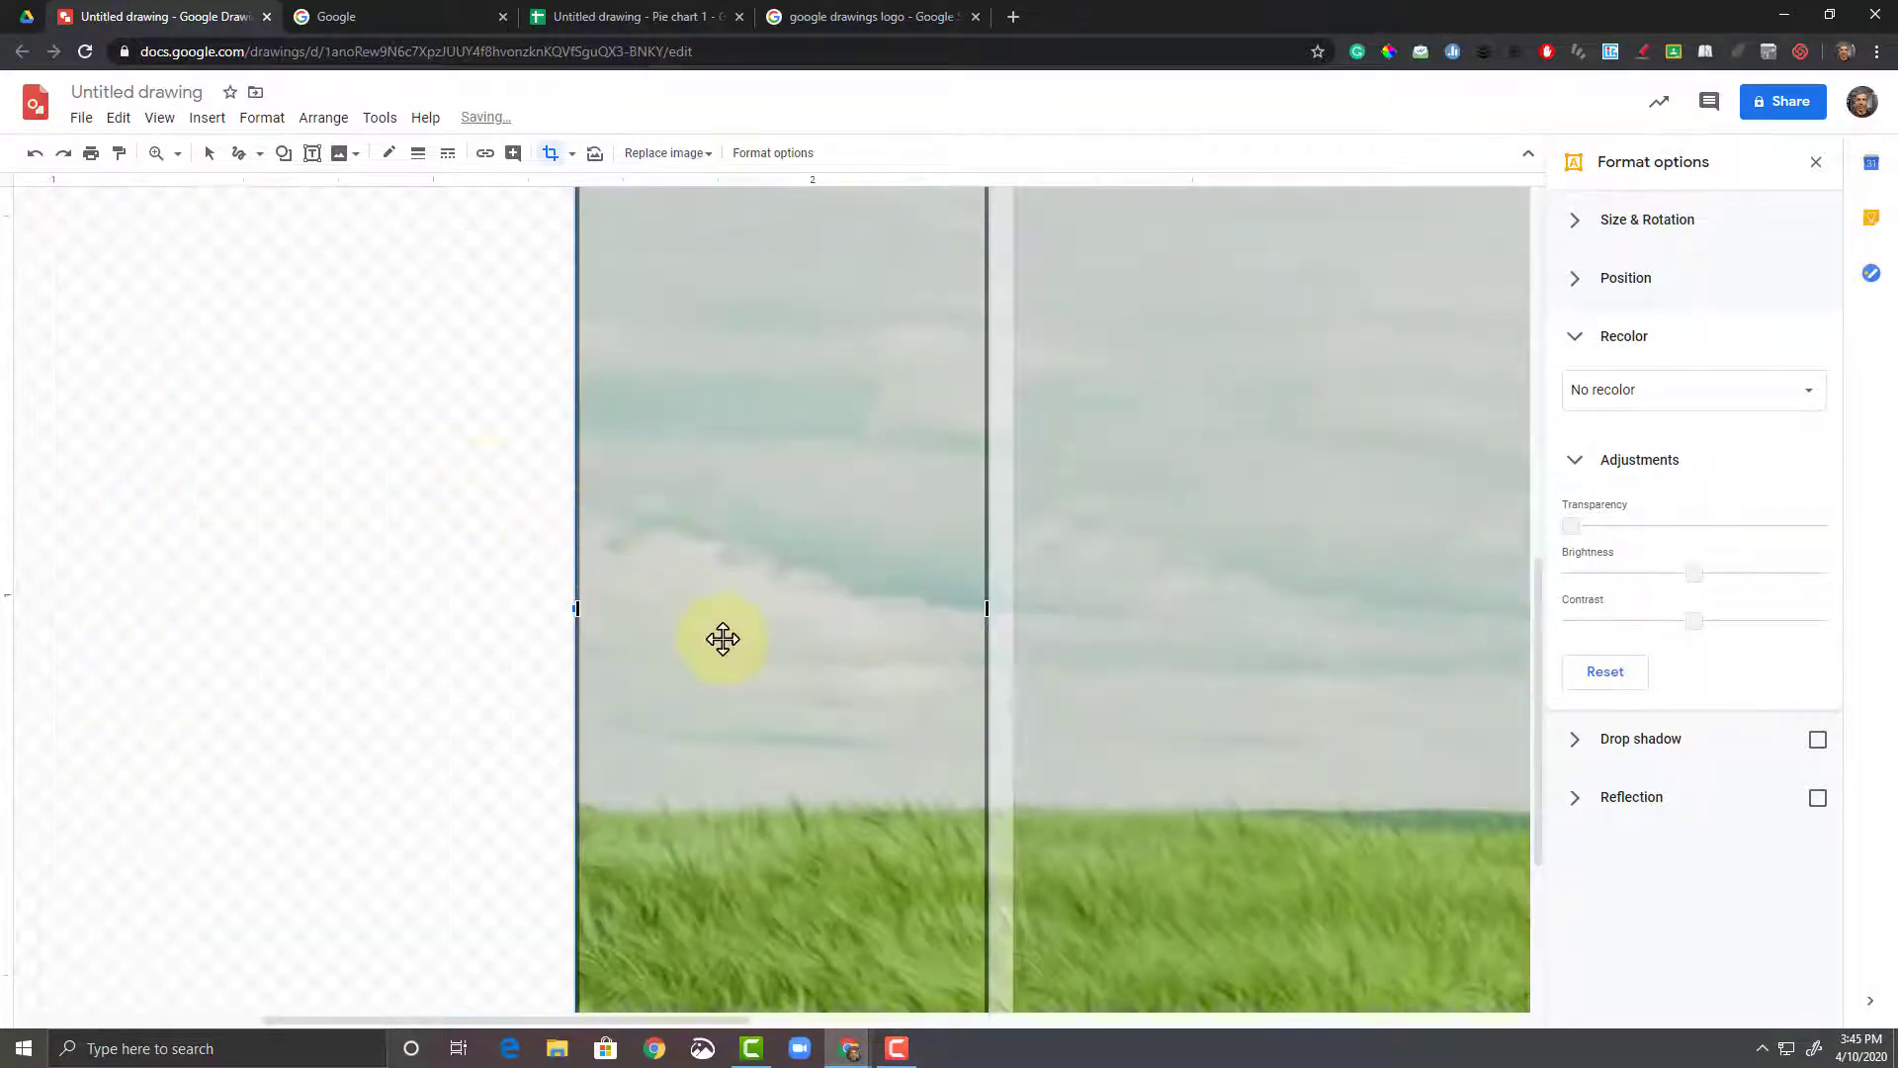
drag(754, 665, 793, 667)
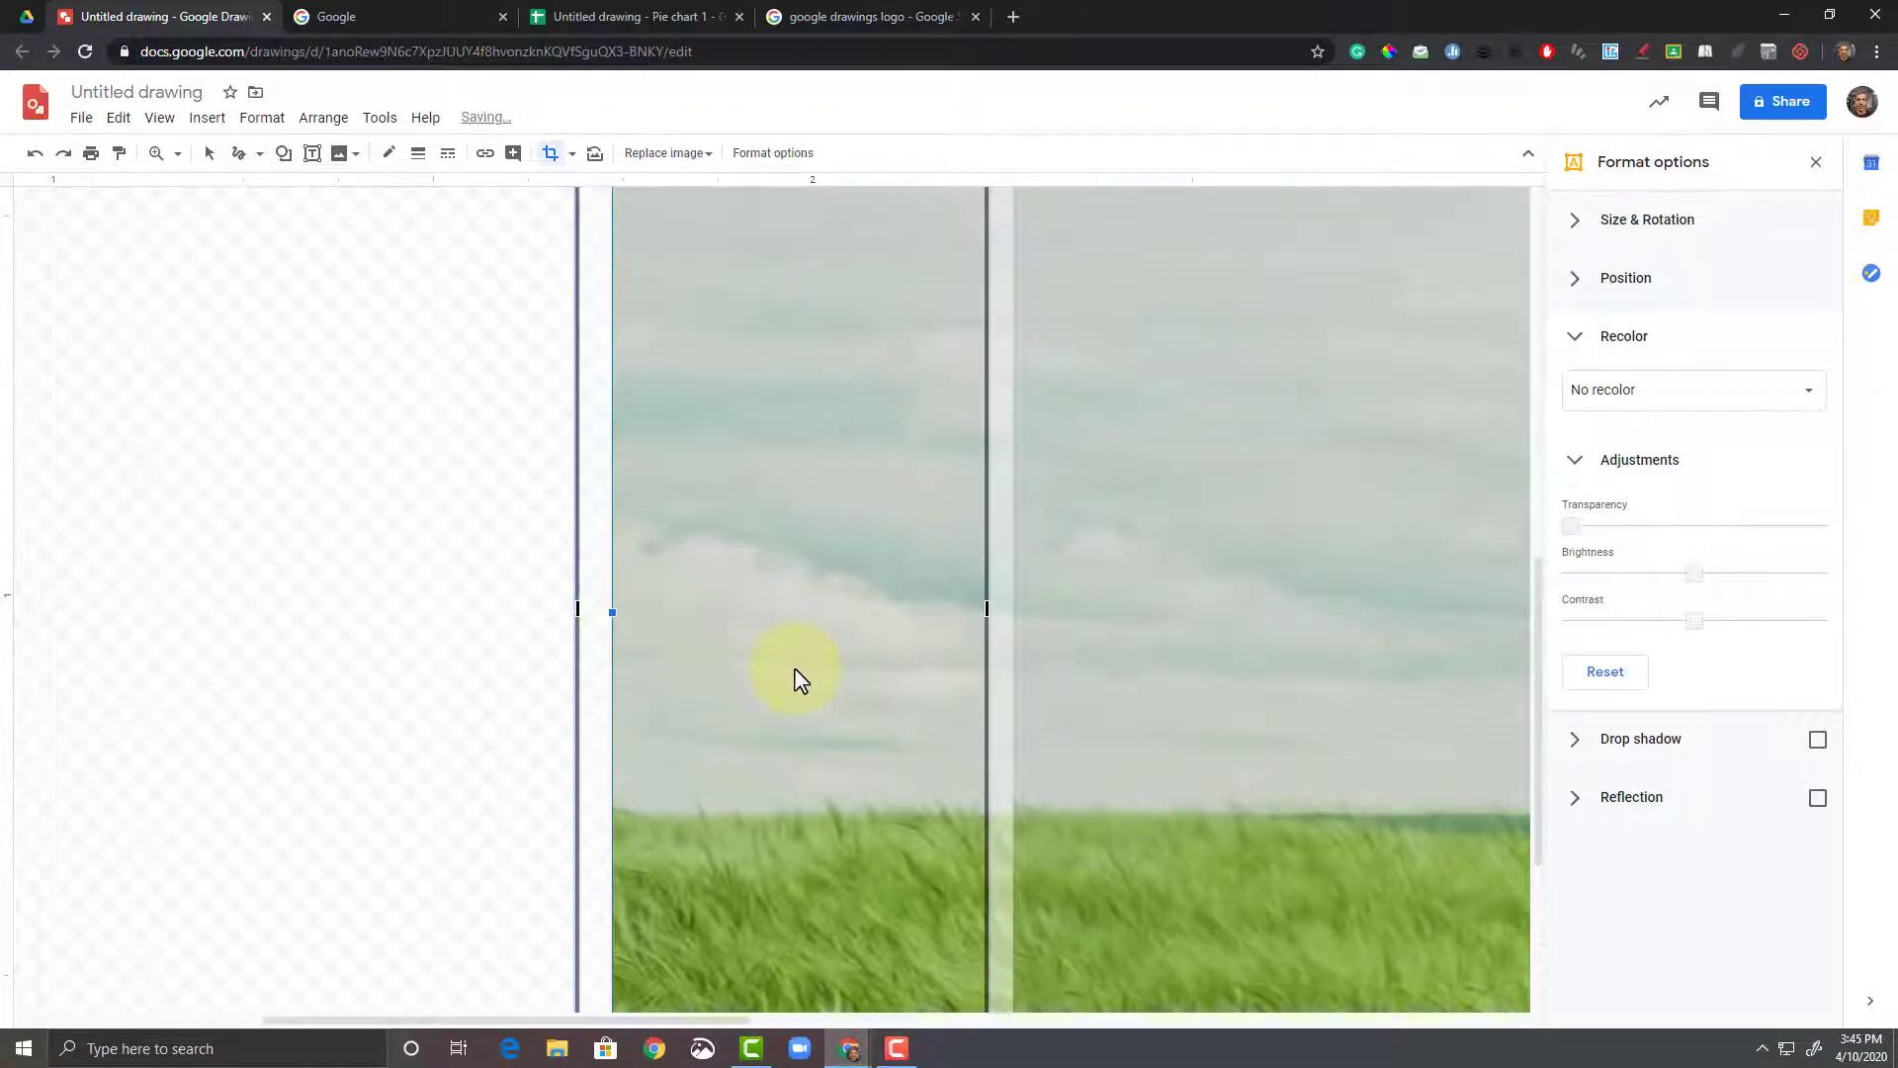
key(ctrl+z)
Step: Finish cropping the landscape strip and close the gap between it and the original picture
click(427, 603)
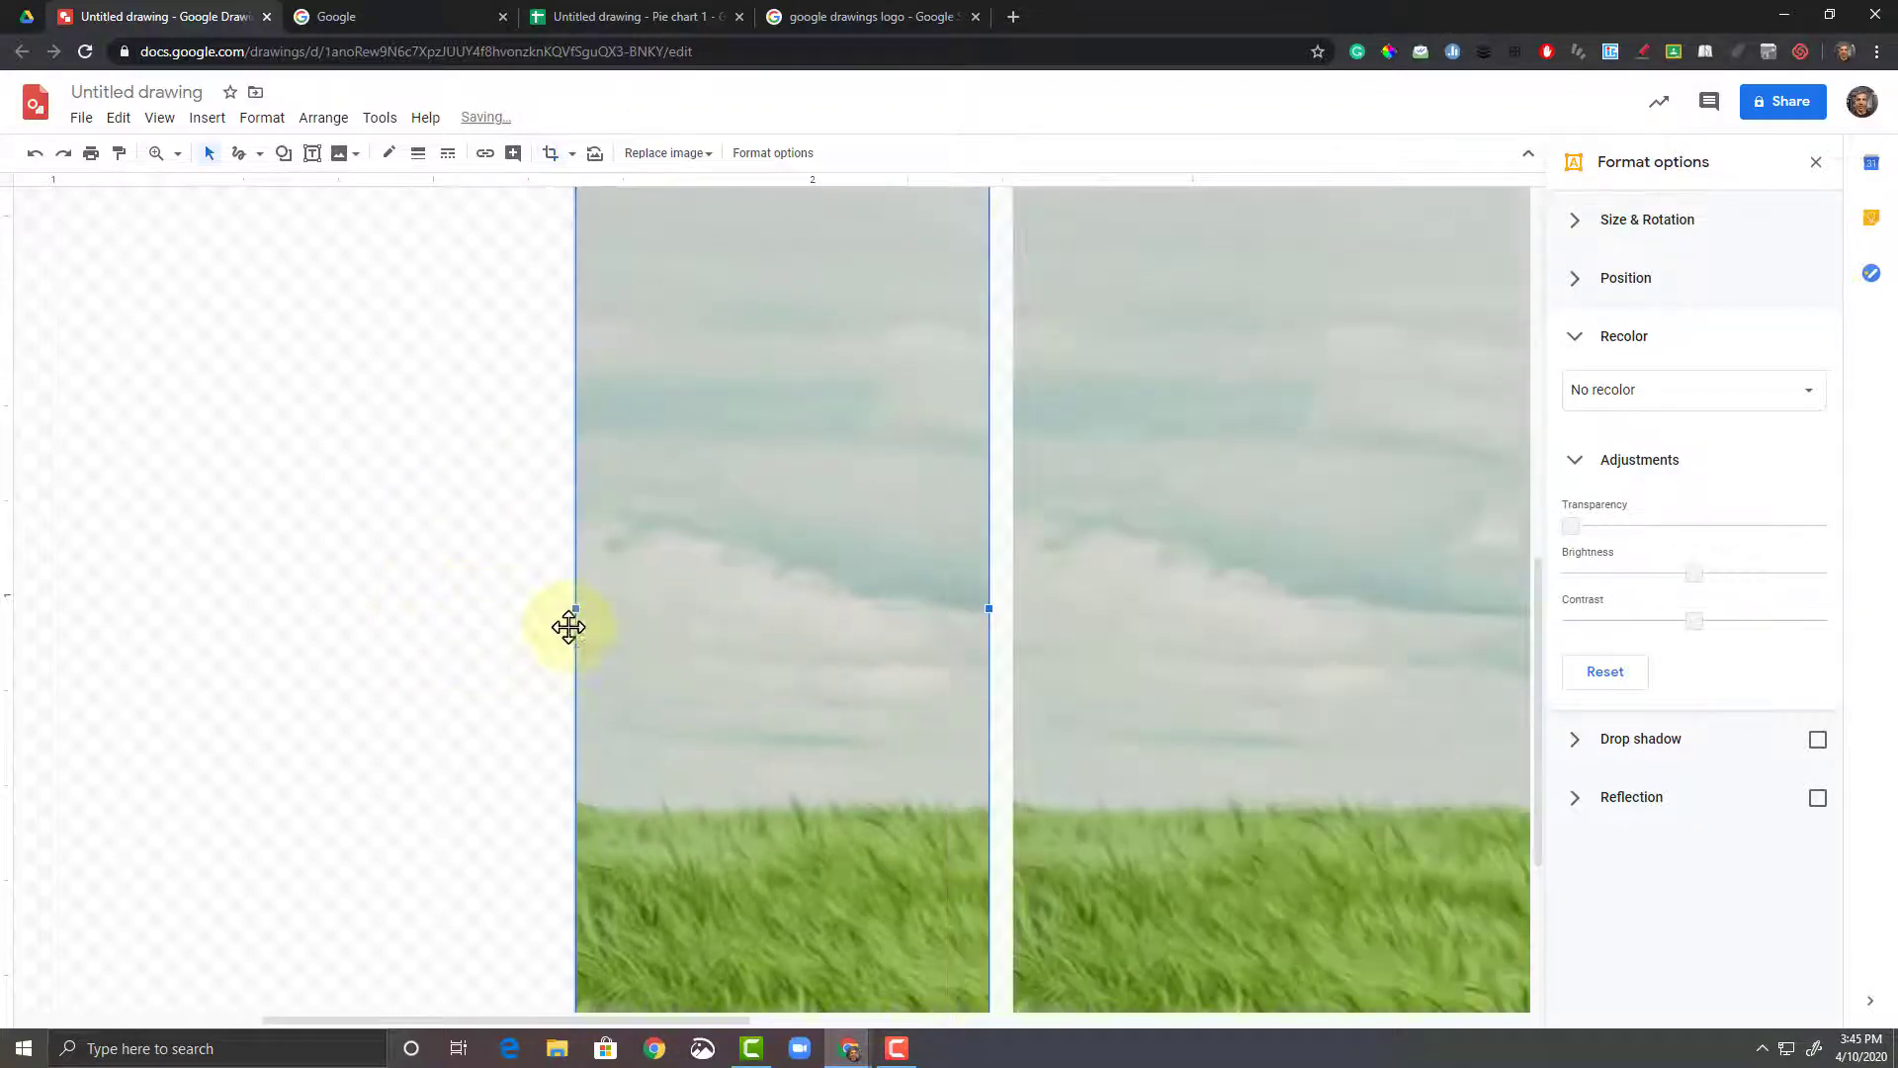
drag(680, 650, 721, 650)
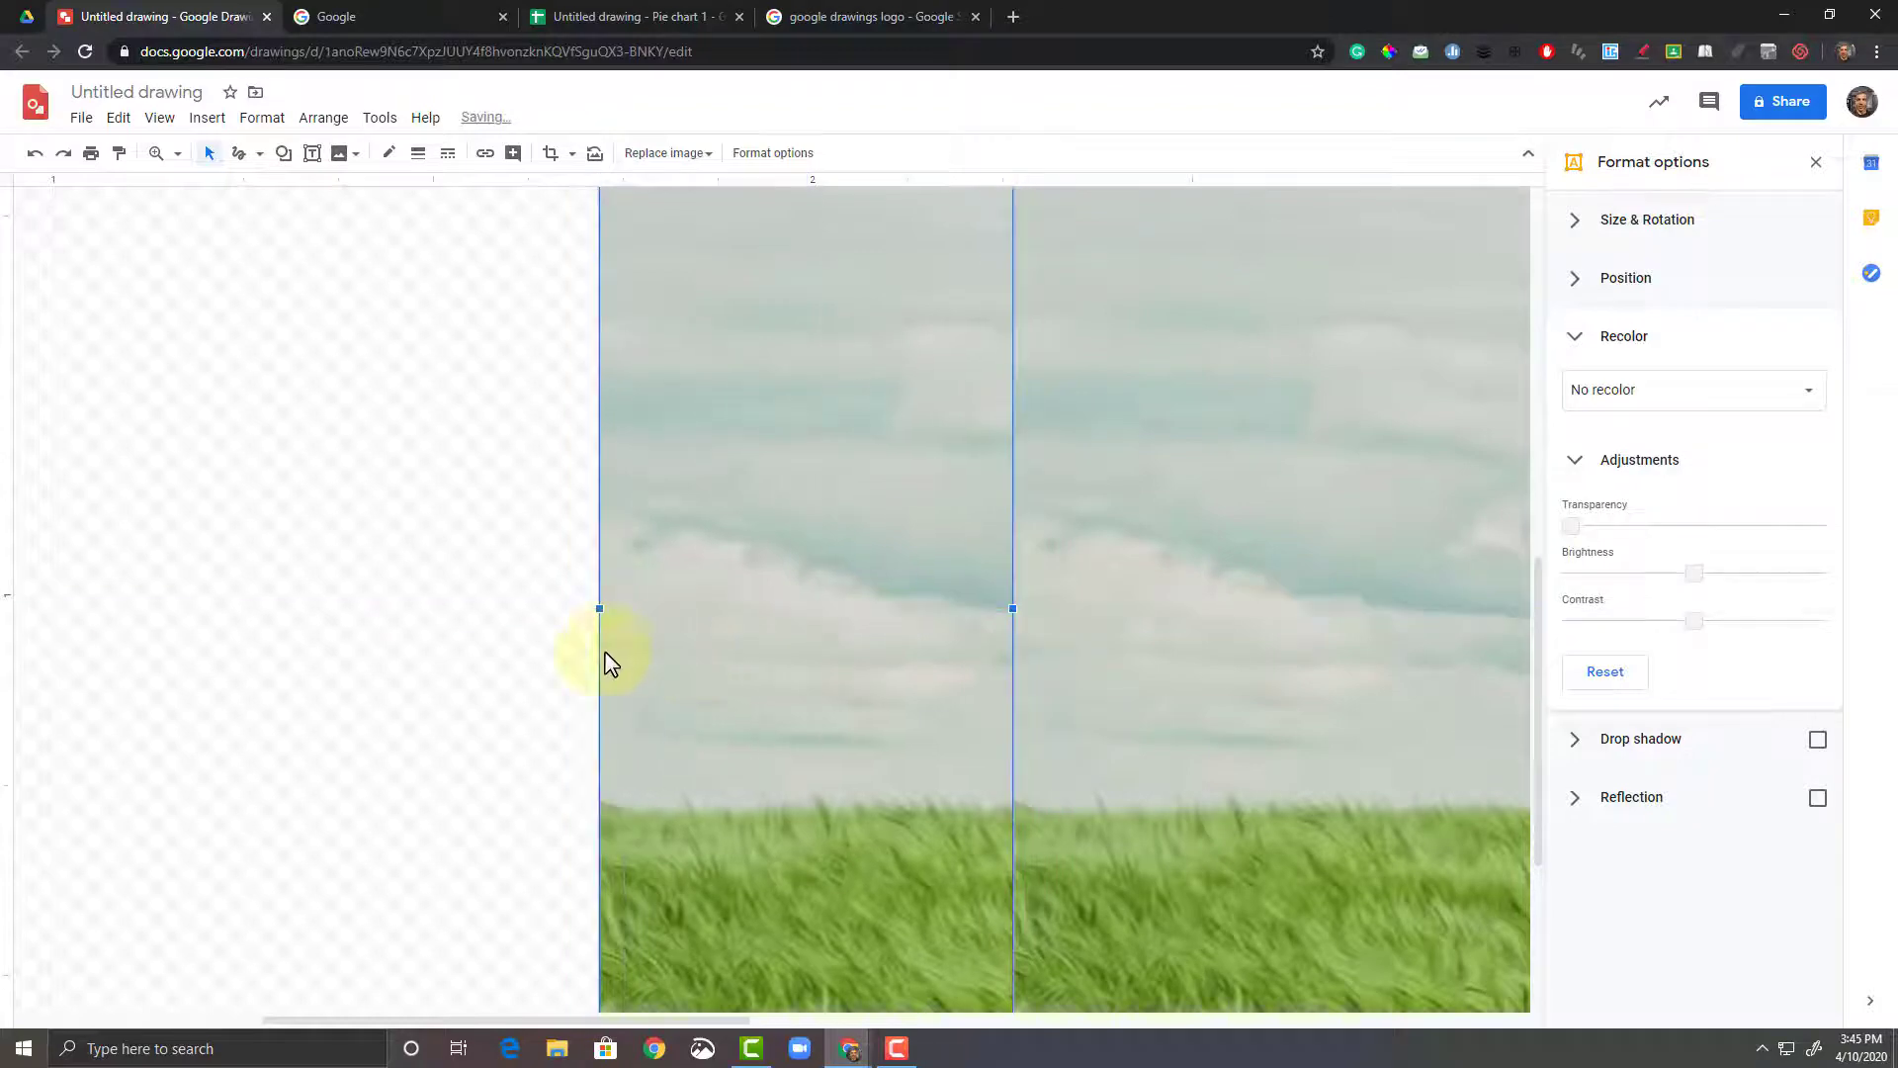
scroll(540, 662, down, 2)
scroll(543, 663, down, 1)
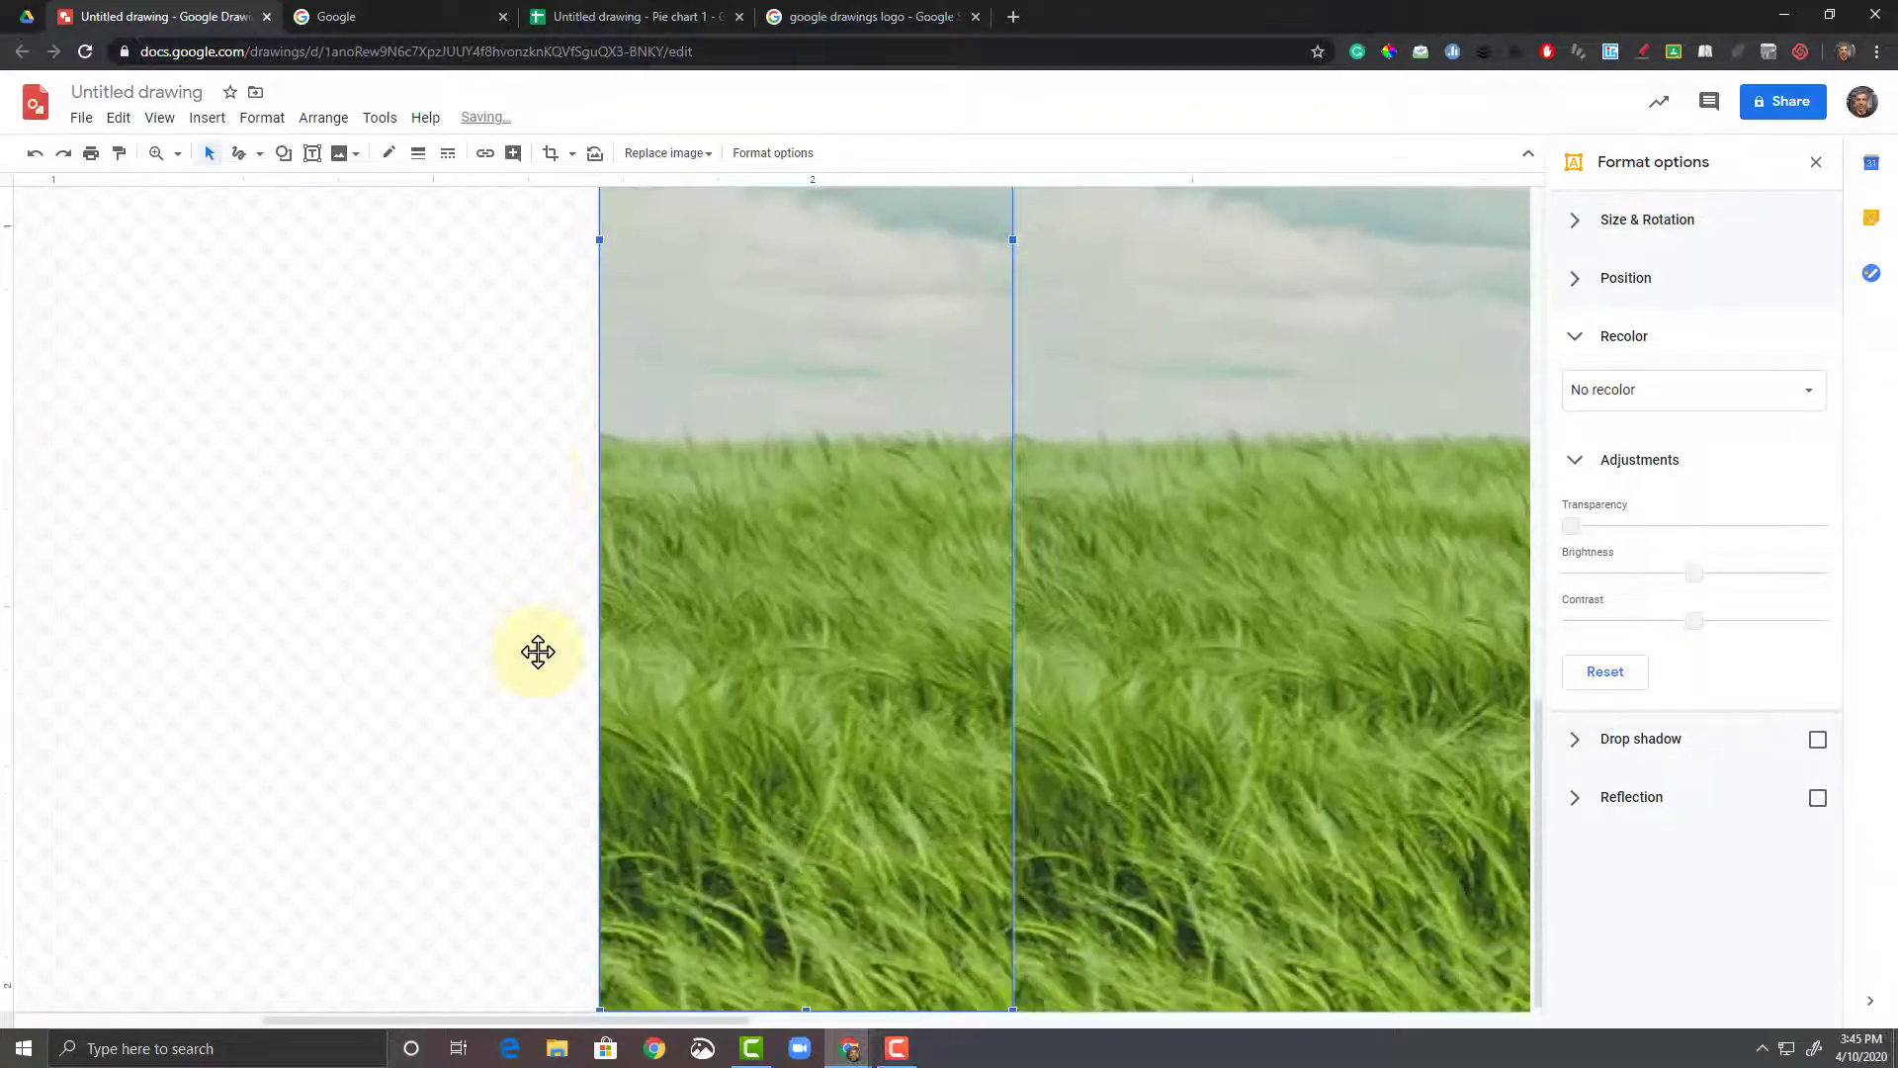
Step: Crop the landscape strip from its right side to a thin sliver and place it flush with the original's left edge
double_click(916, 681)
drag(1008, 239, 679, 291)
click(505, 441)
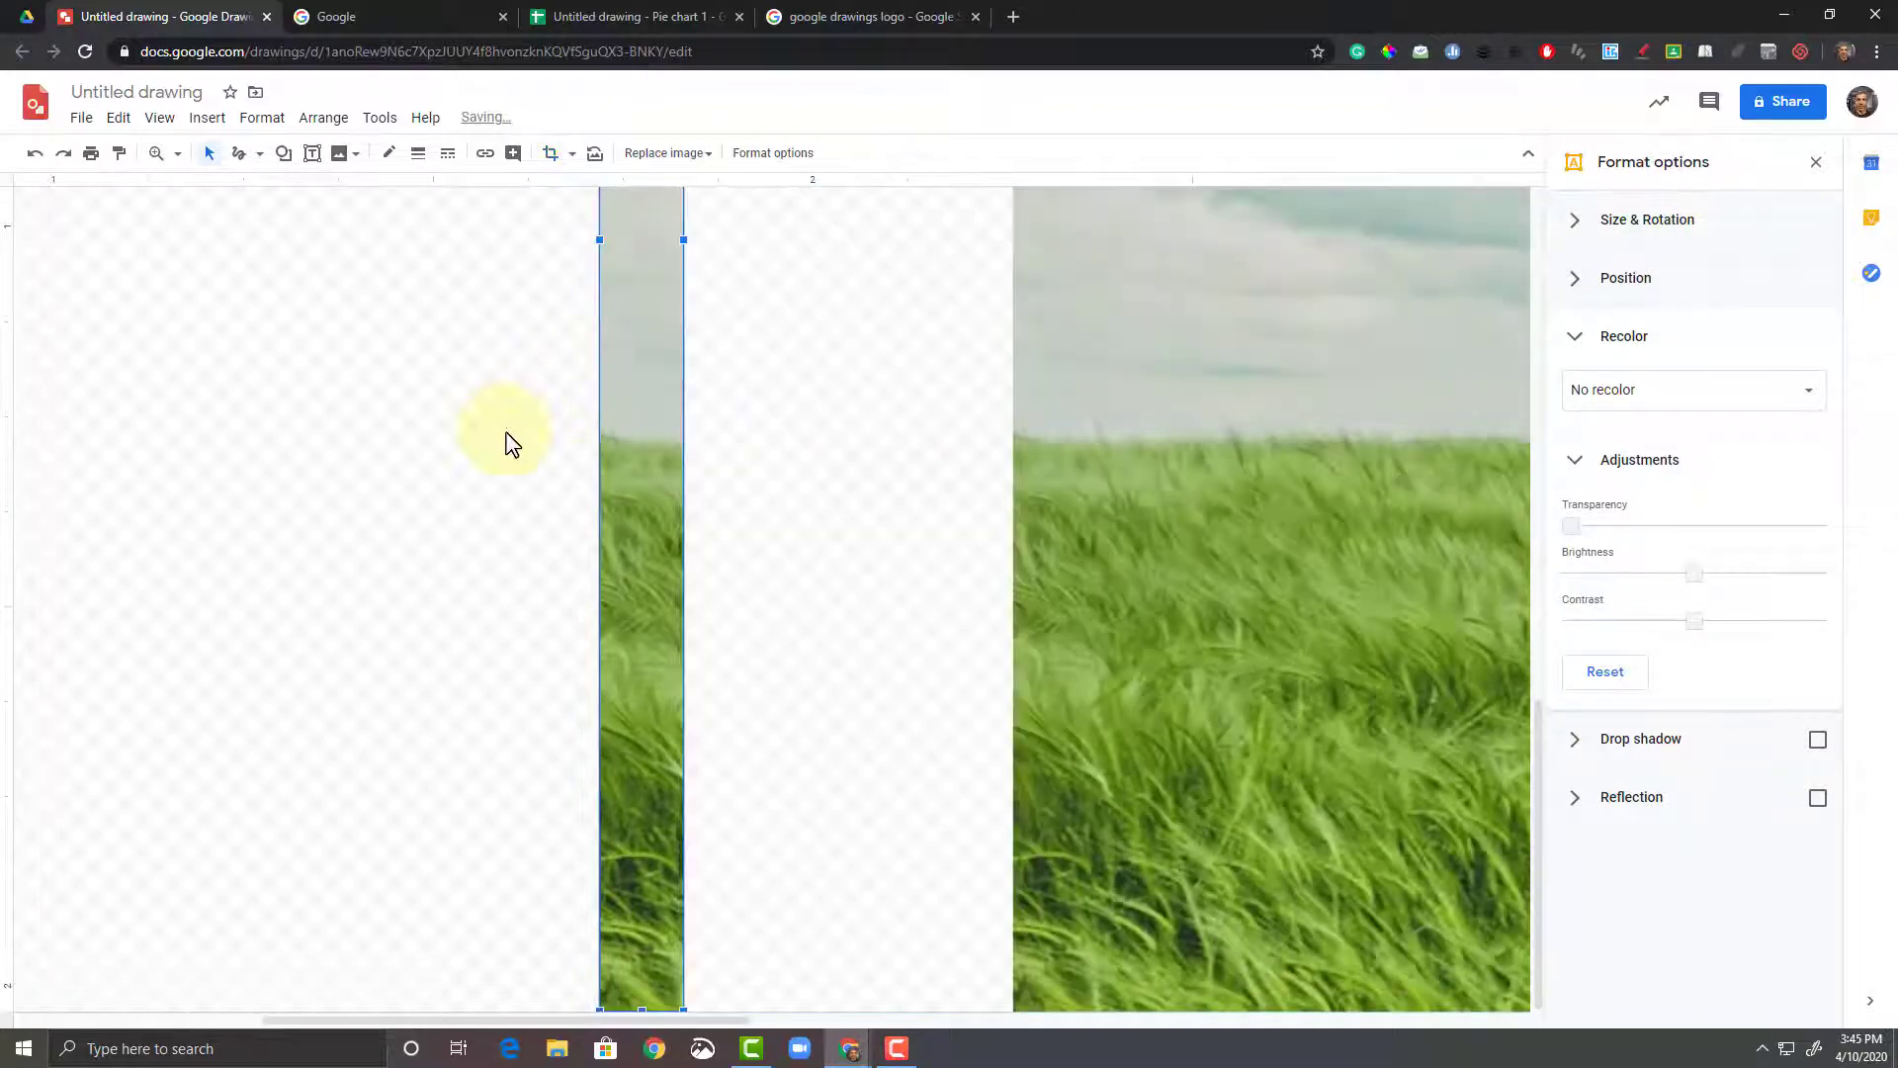
drag(632, 555, 963, 560)
click(809, 582)
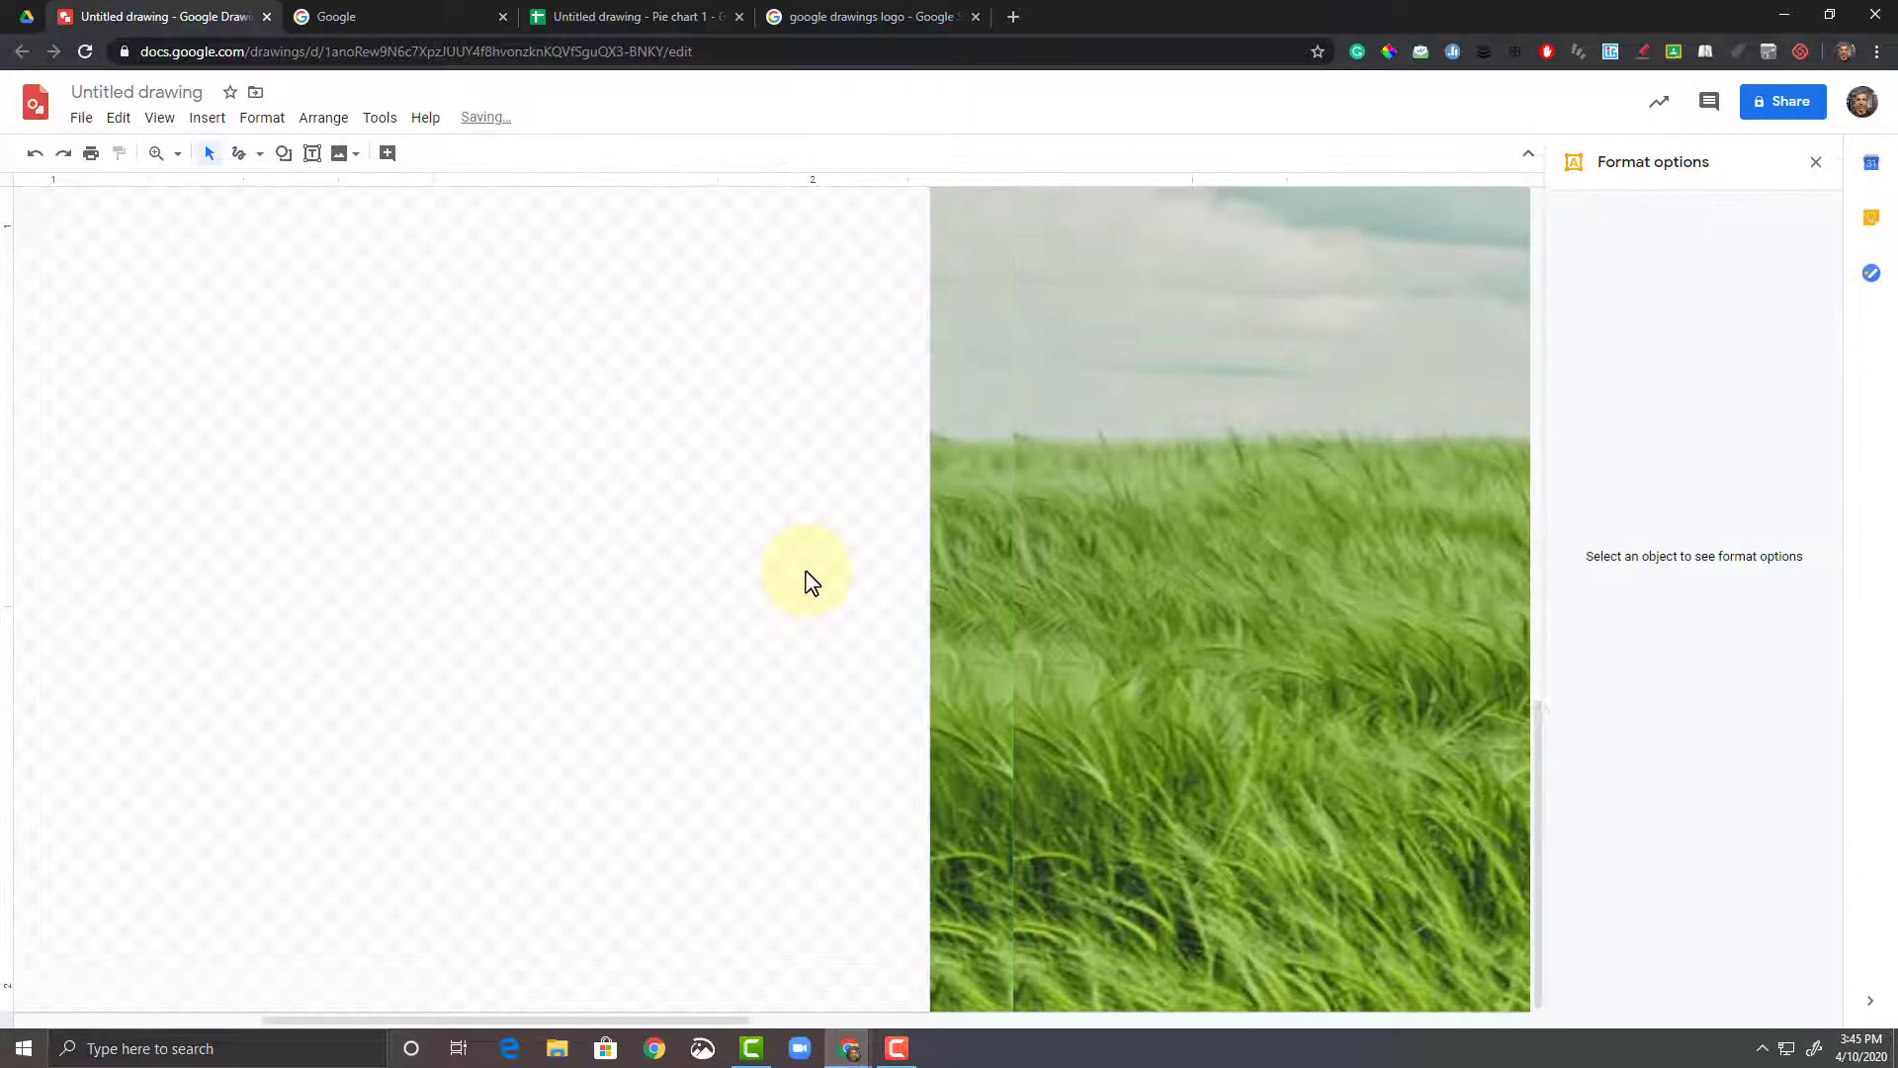
click(178, 153)
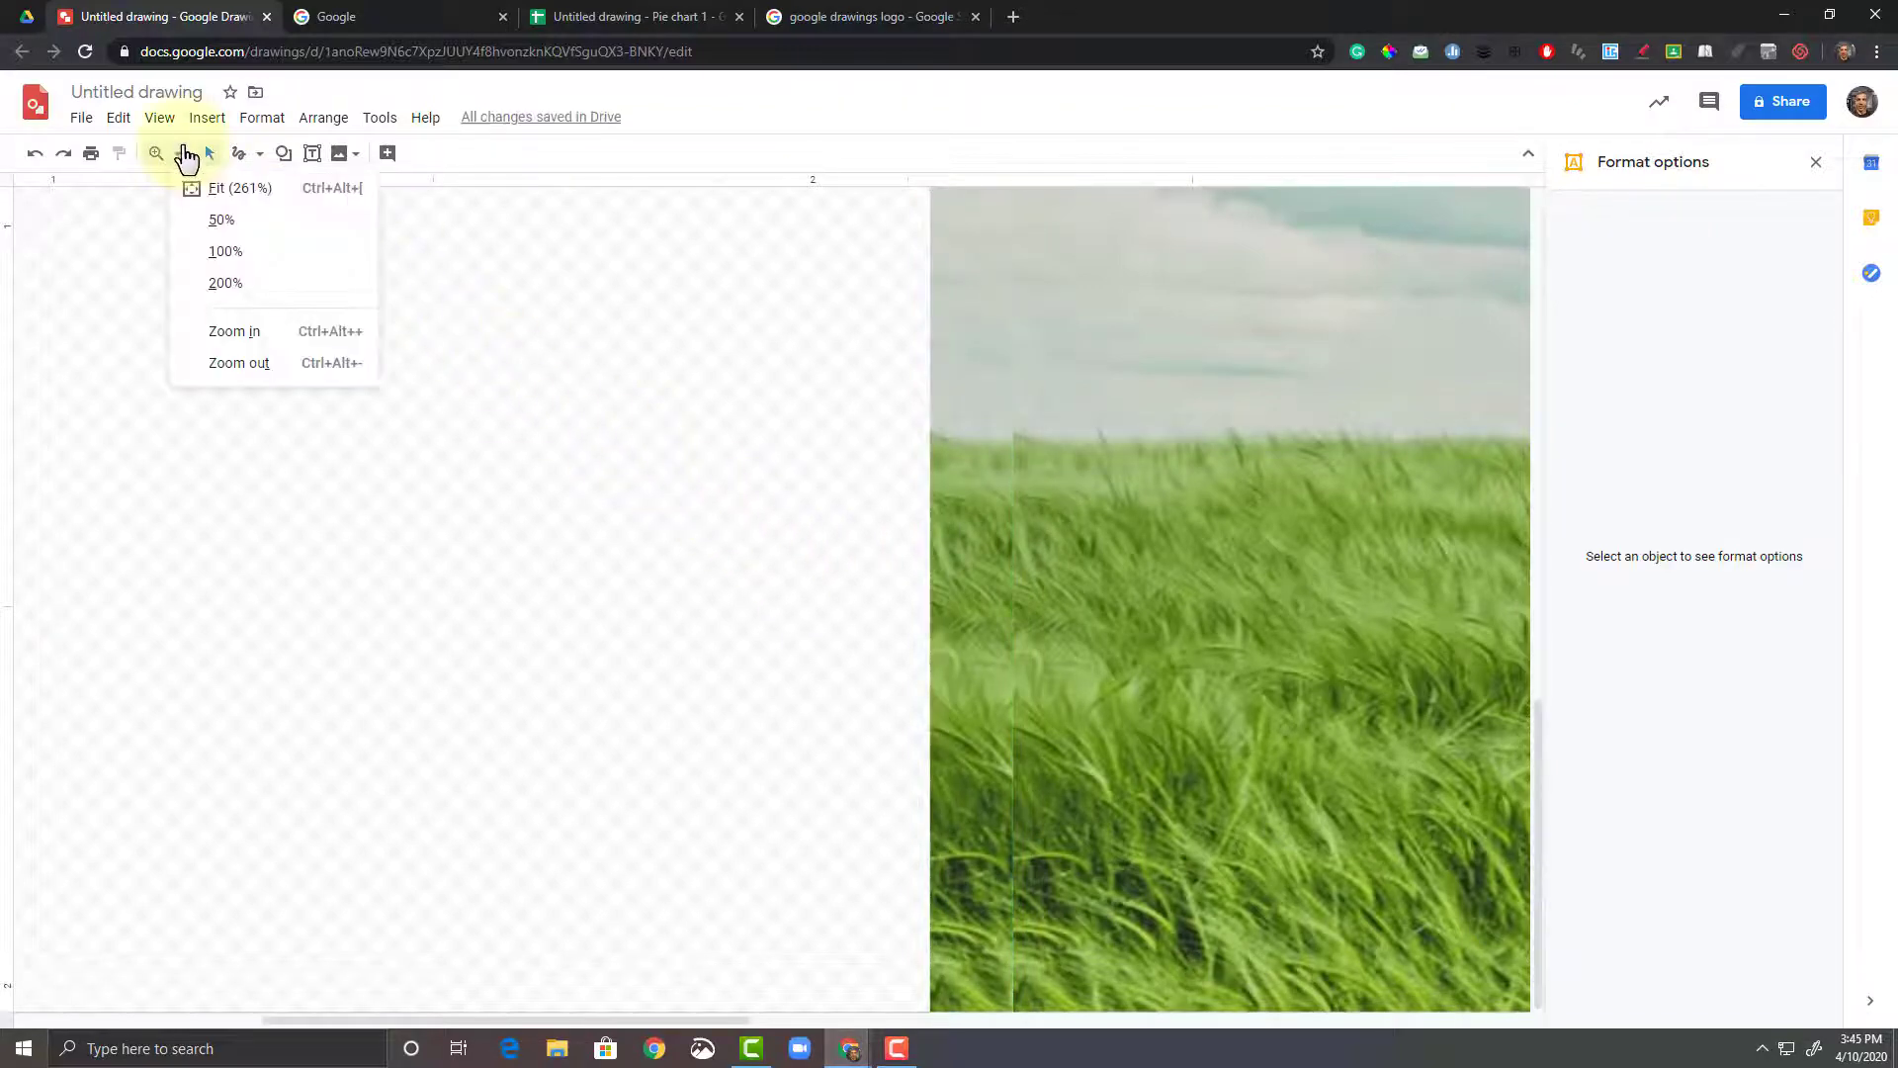
click(222, 196)
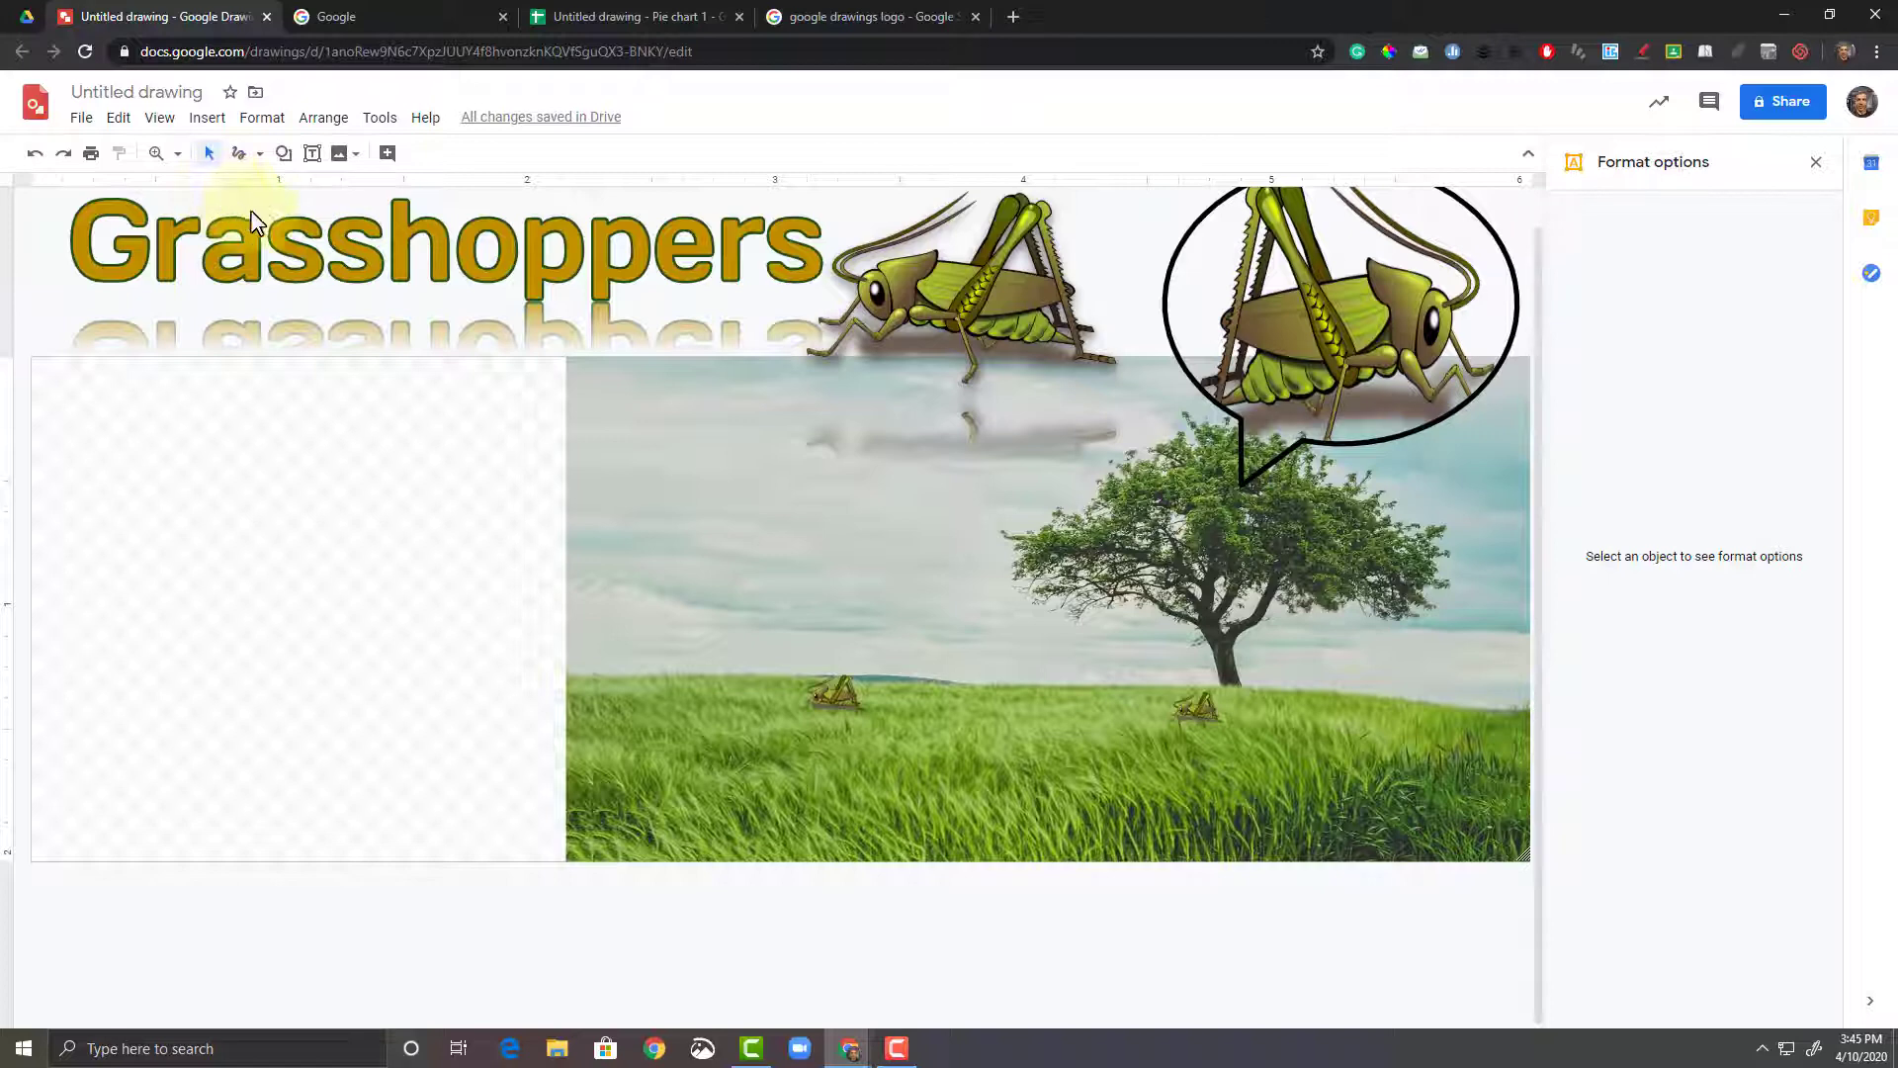
drag(506, 356, 643, 843)
key(ctrl+d)
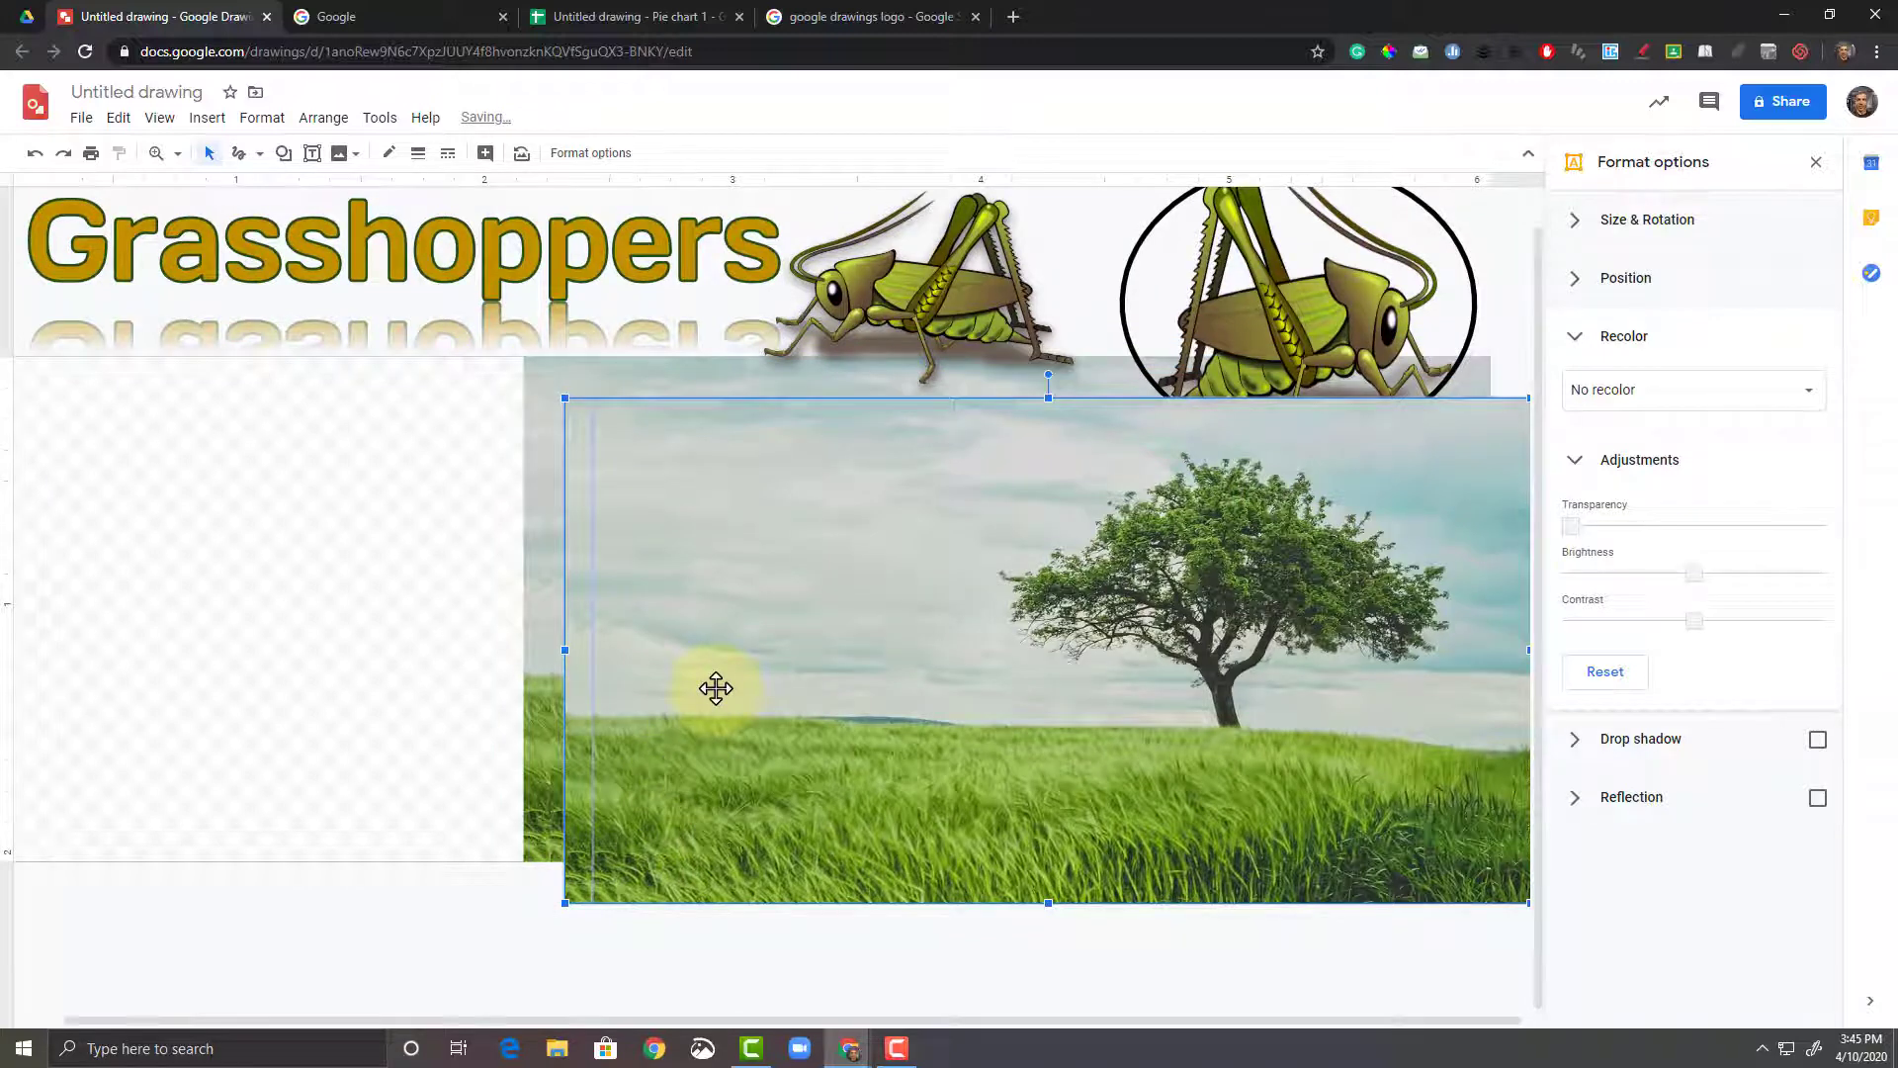
key(Delete)
Step: Duplicate the thin landscape strip, place the copy flush against the background's left edge, and close the format options
click(538, 636)
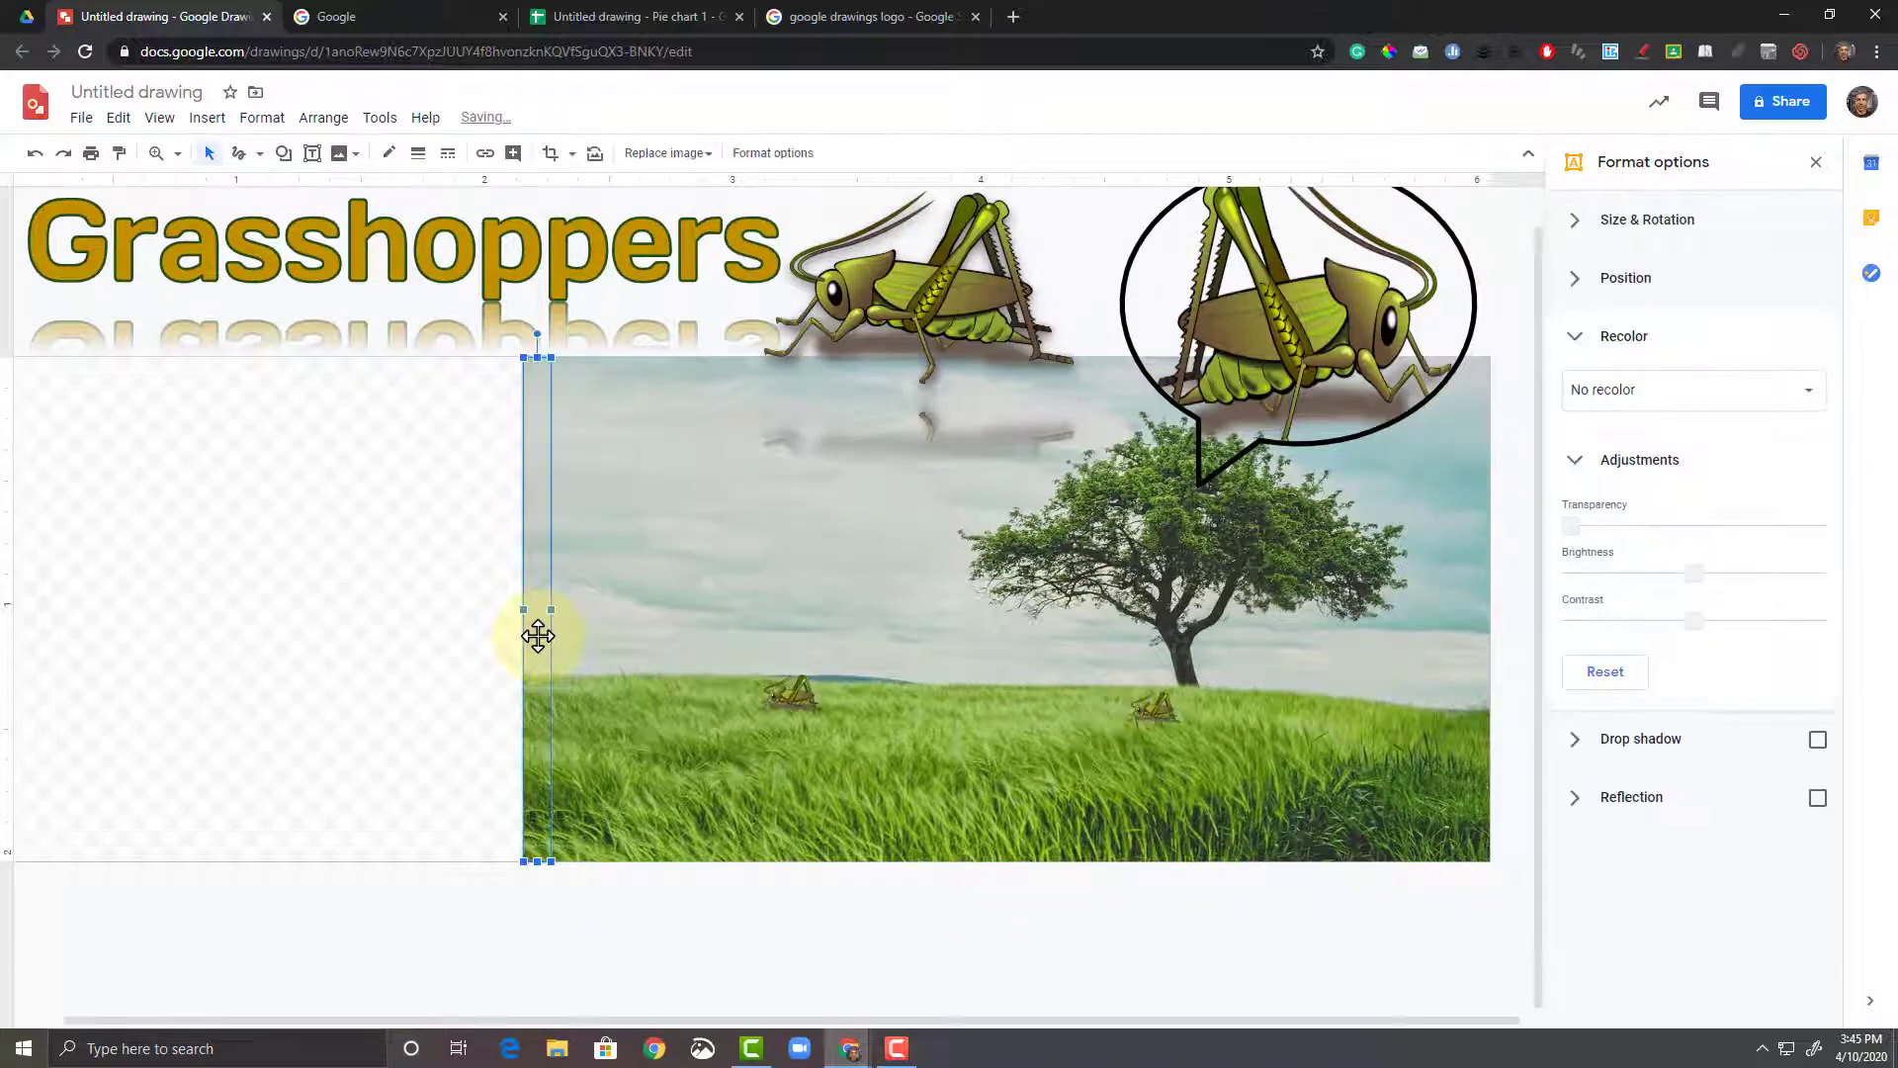
key(ctrl+d)
drag(533, 636, 496, 627)
click(435, 680)
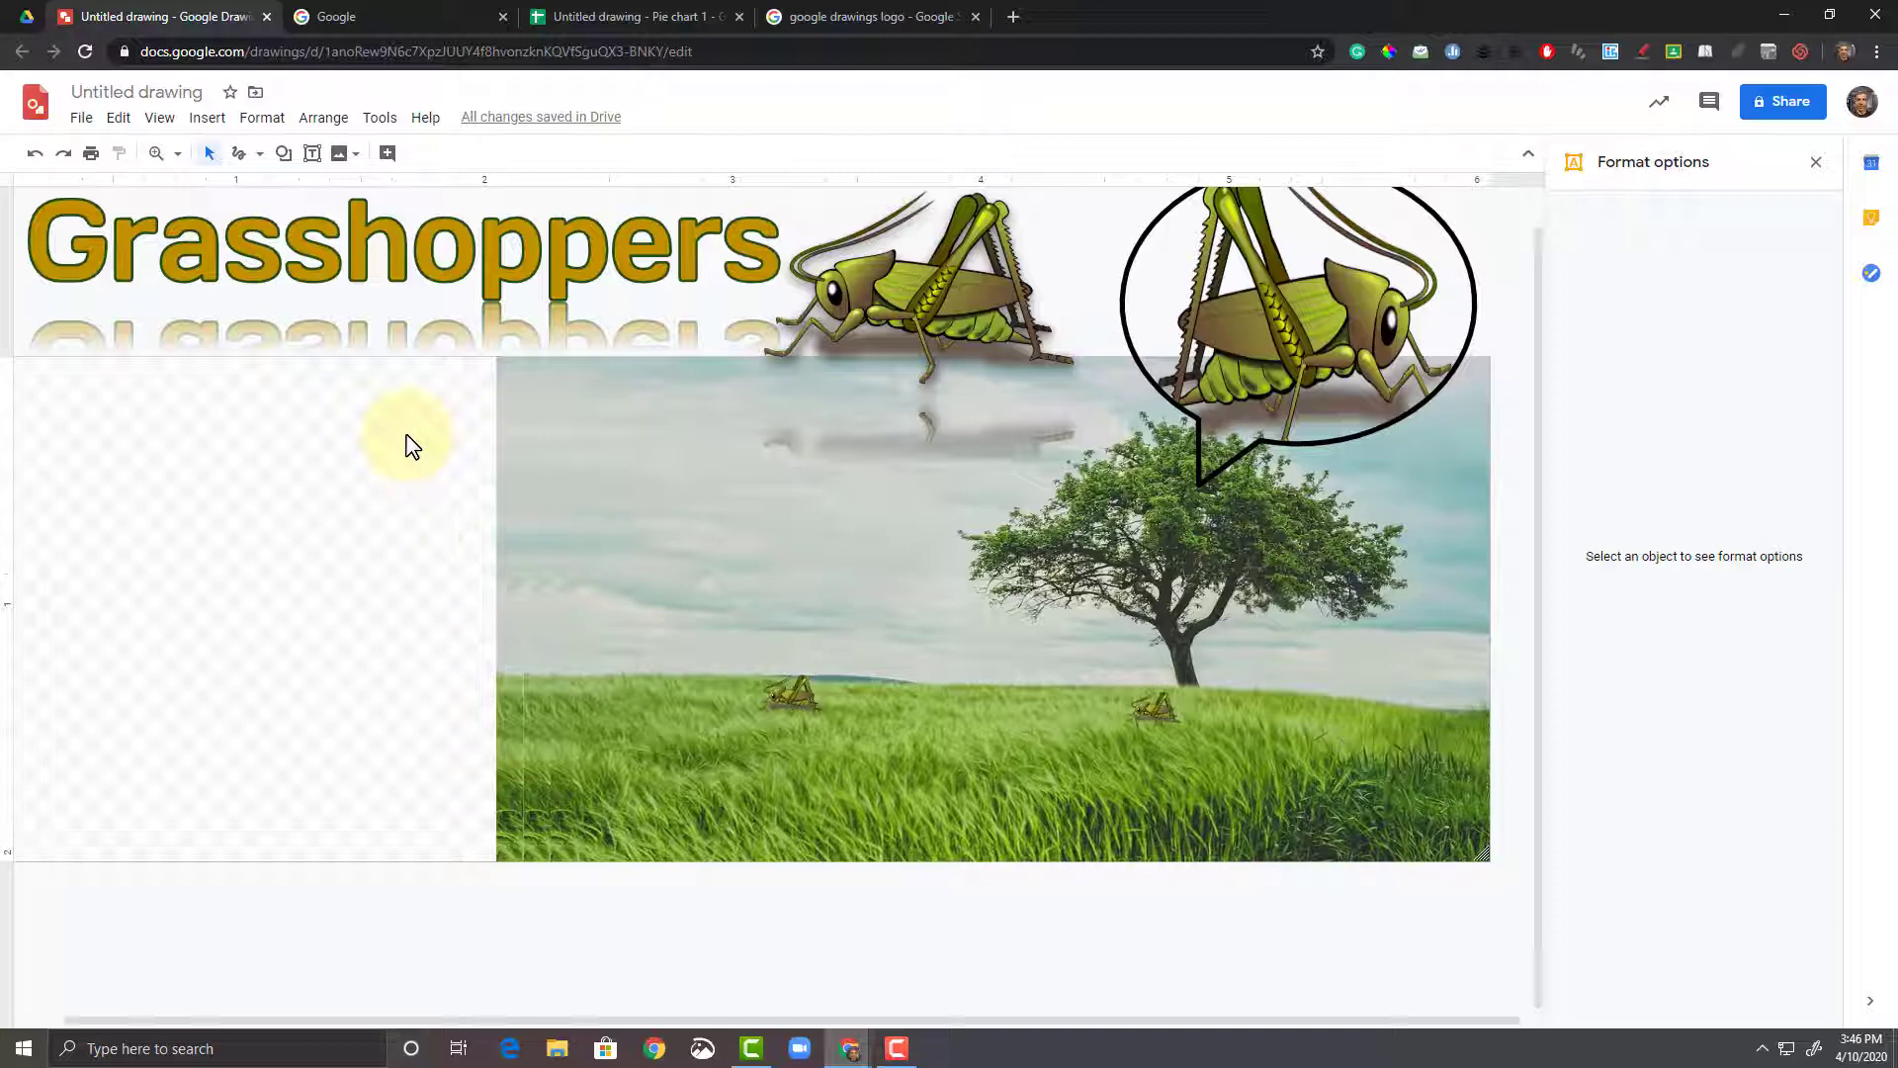
click(1816, 161)
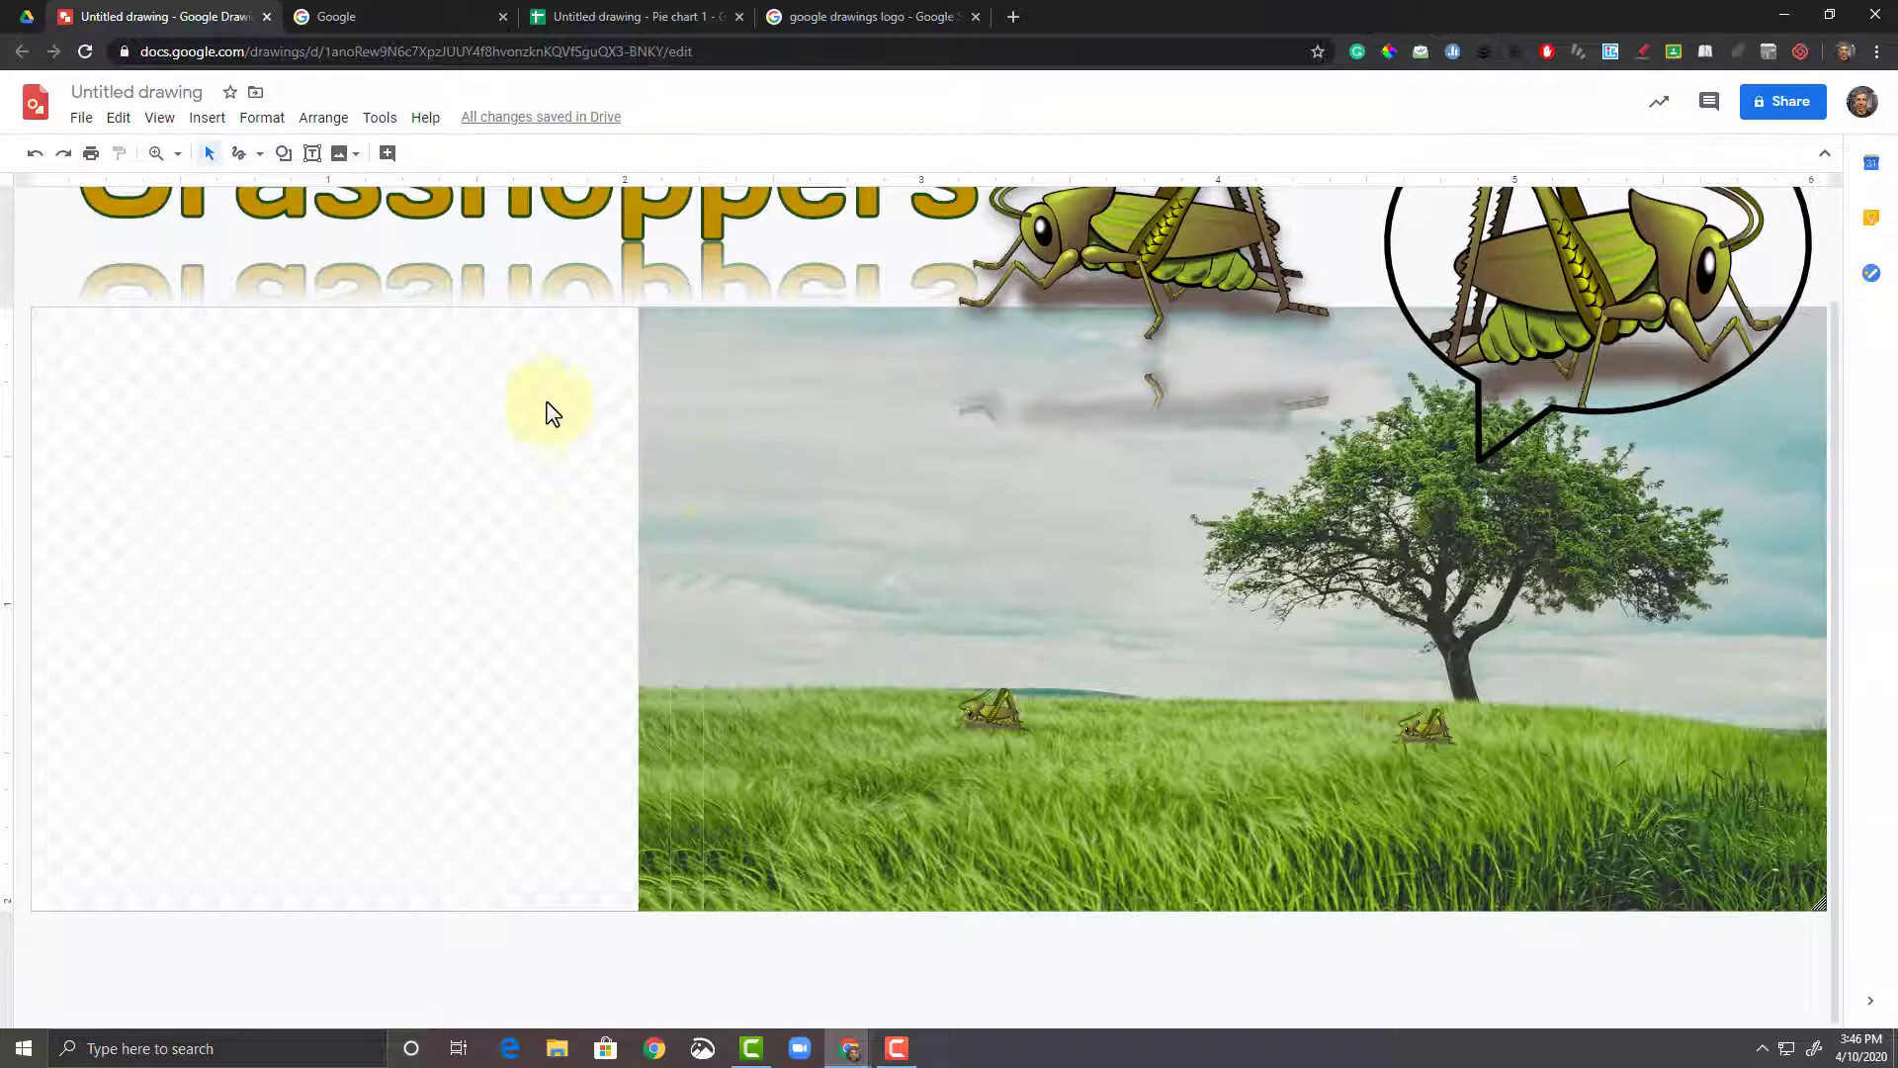
Step: Delete the grasshopper pictures, the callout, the landscape and its leftover strips, keeping only the Grasshoppers title
click(177, 156)
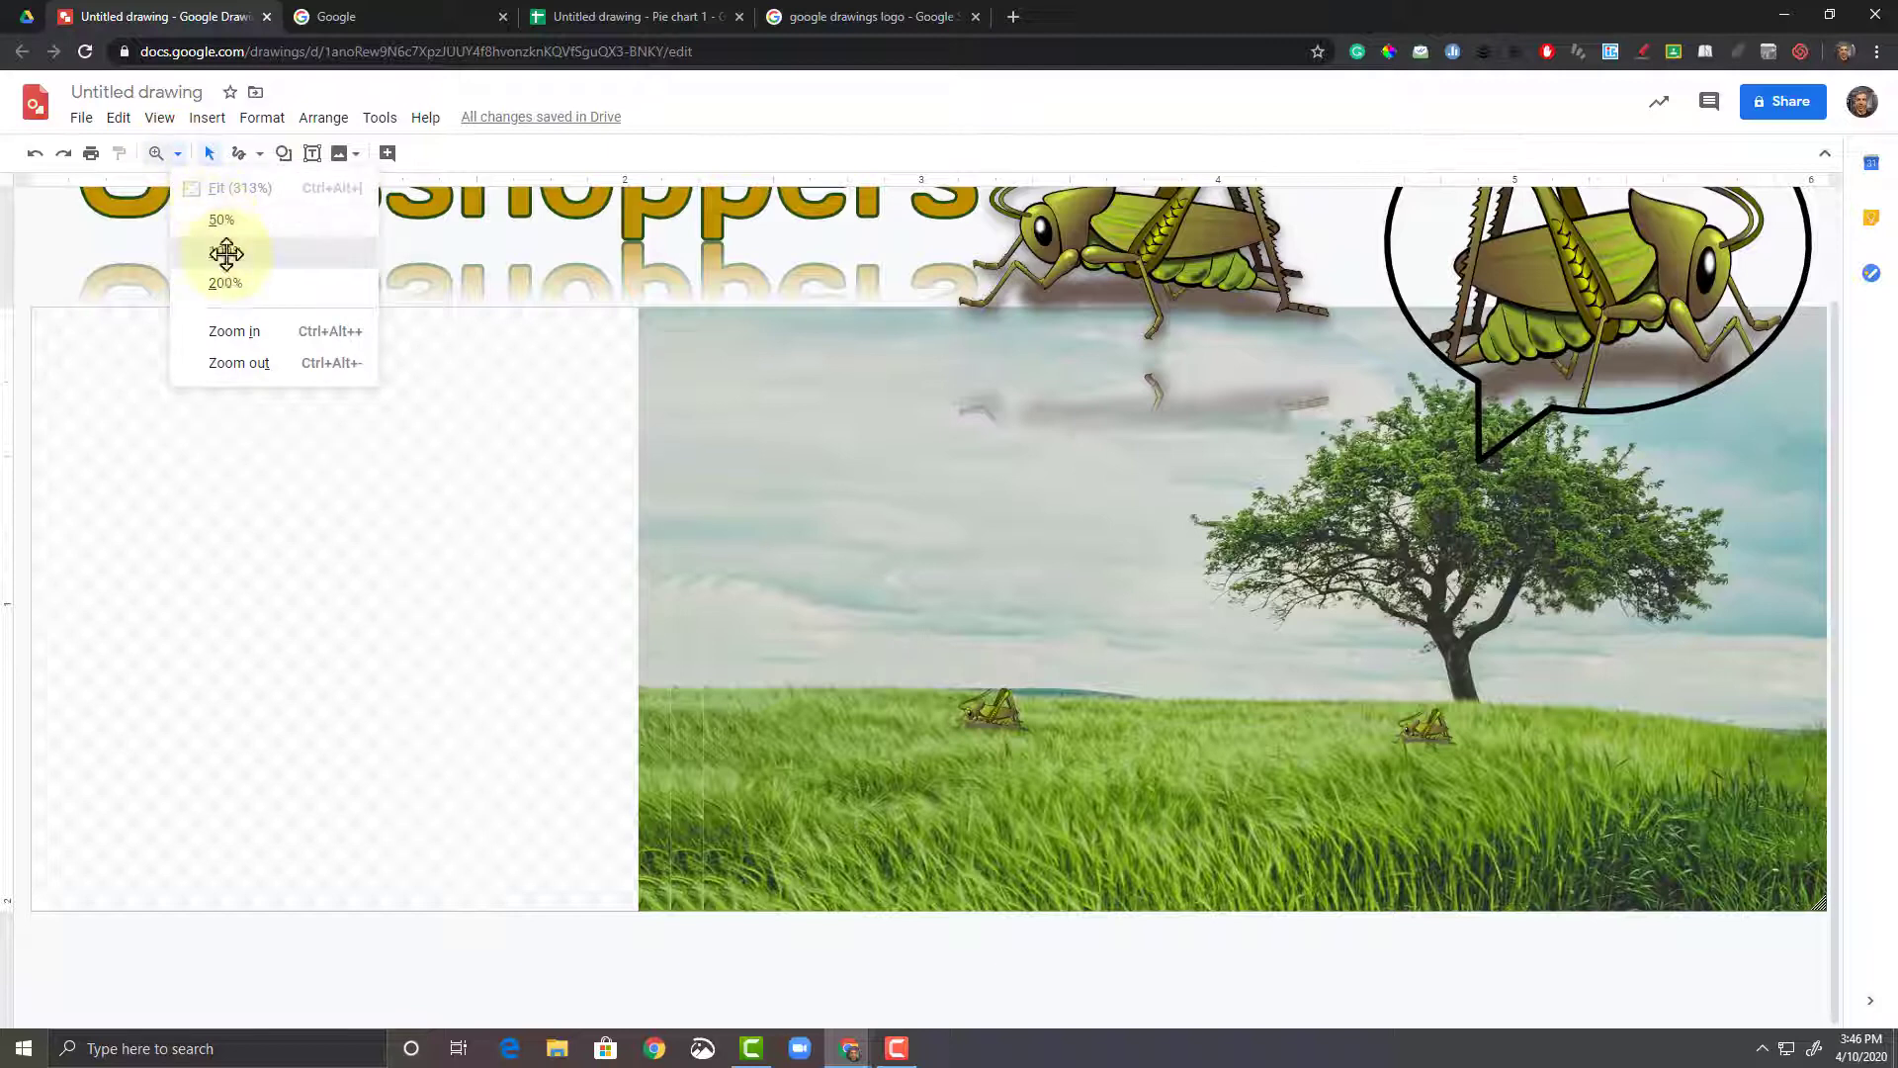
click(217, 228)
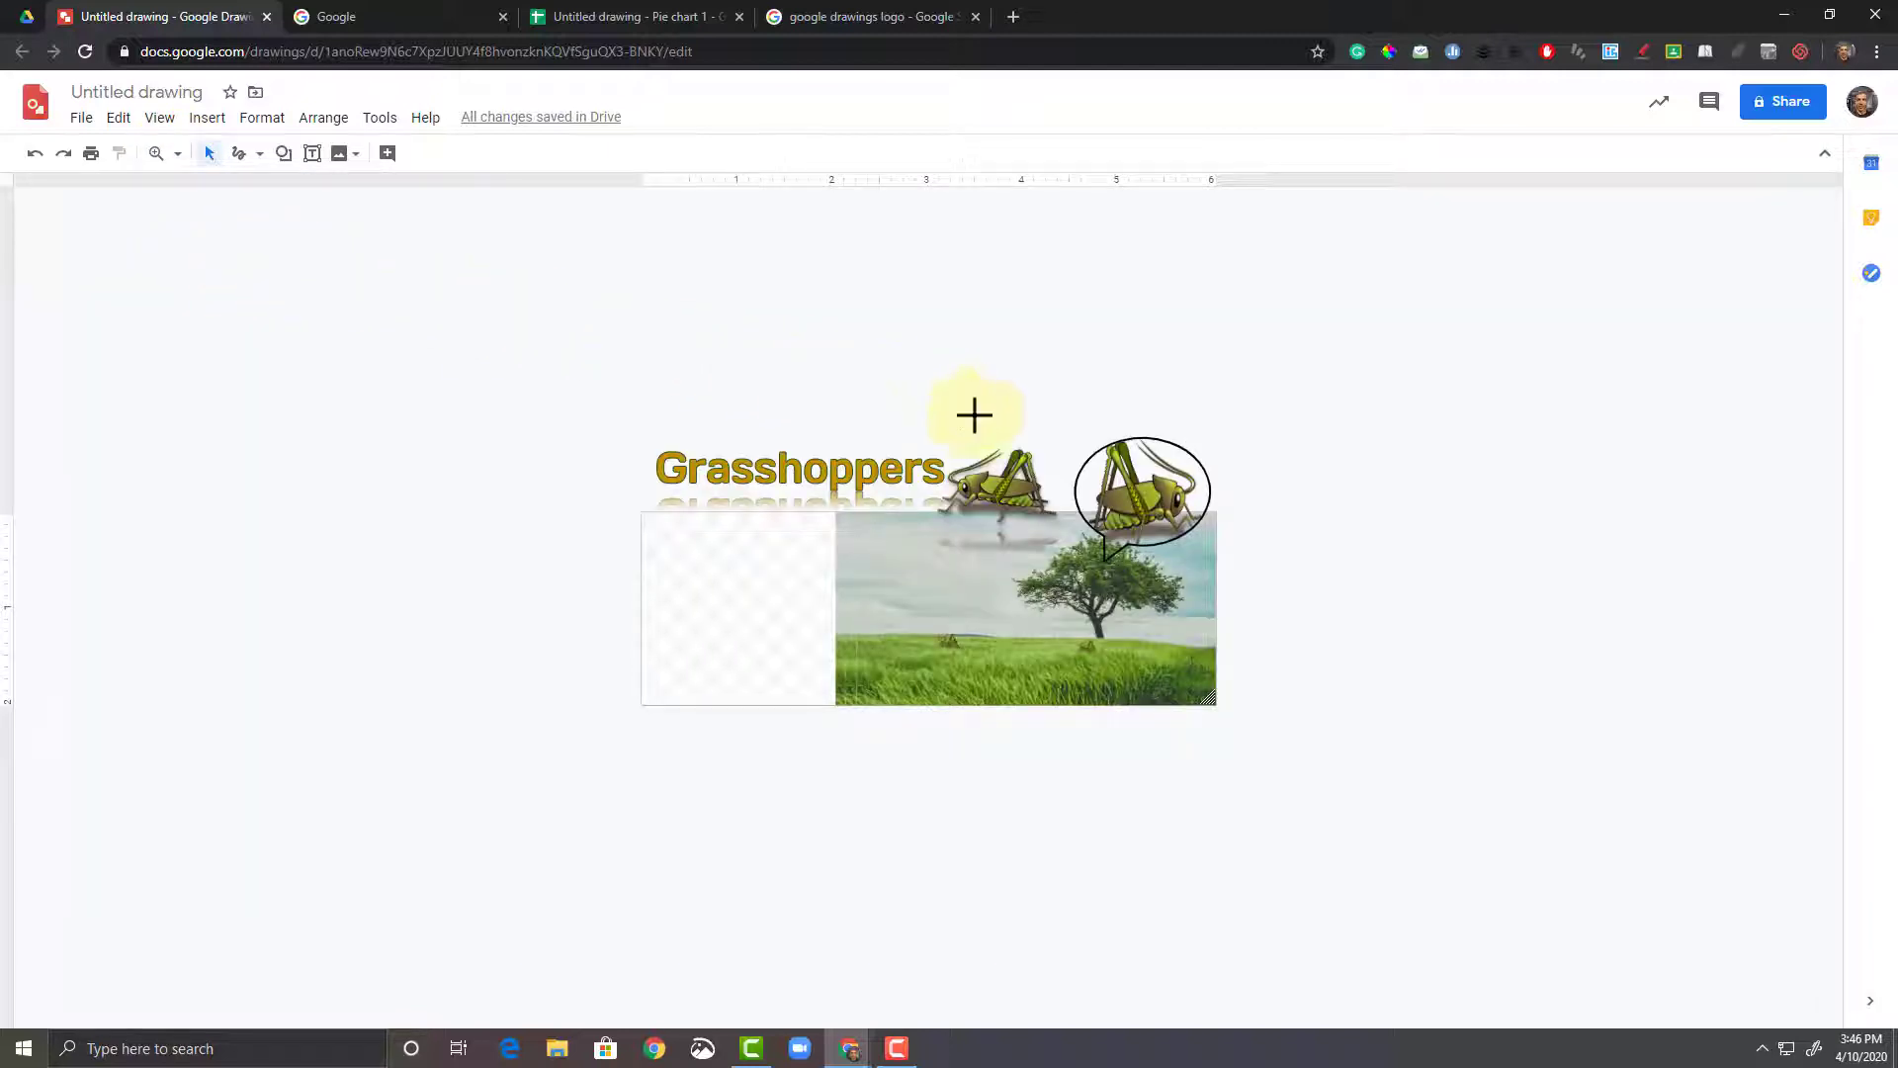
drag(974, 415, 1242, 716)
key(Delete)
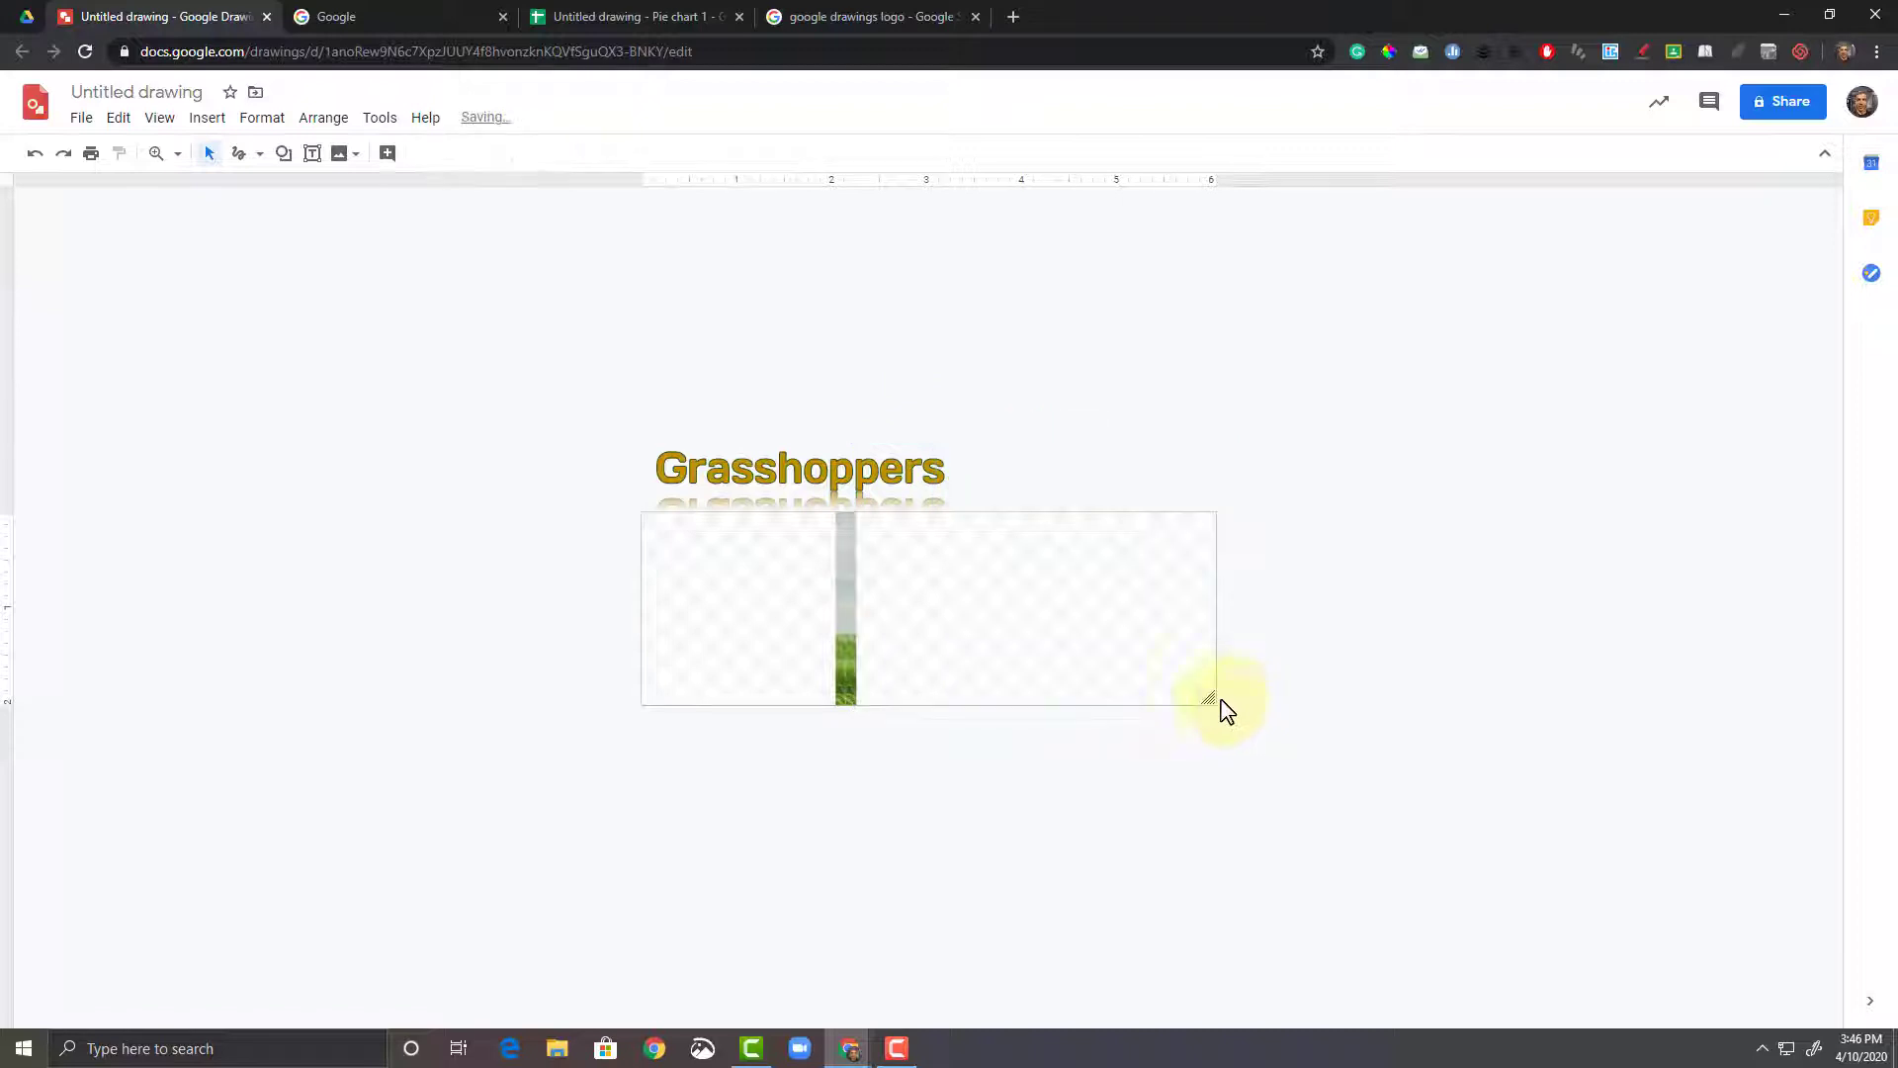
drag(789, 540, 982, 749)
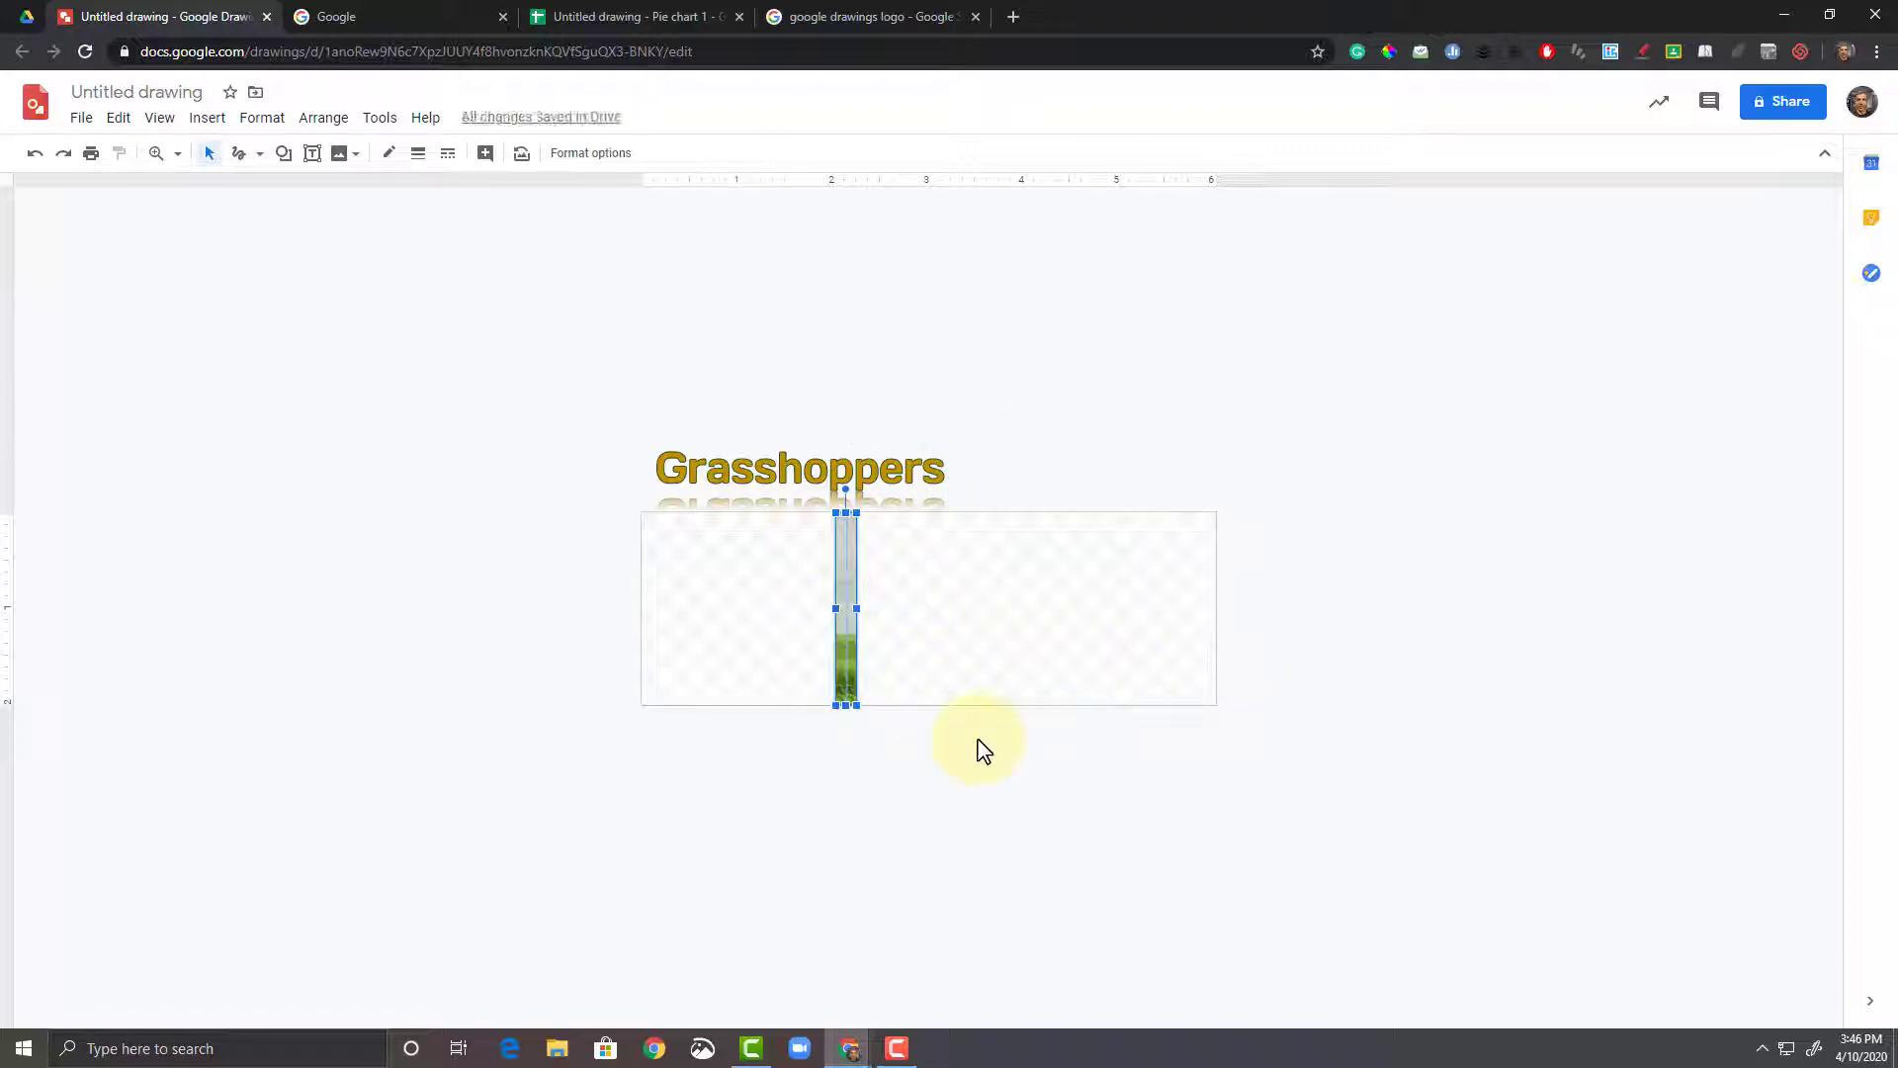
key(Delete)
Step: Move the Grasshoppers title onto the canvas and enlarge it to fill nearly the whole area
drag(843, 475, 910, 580)
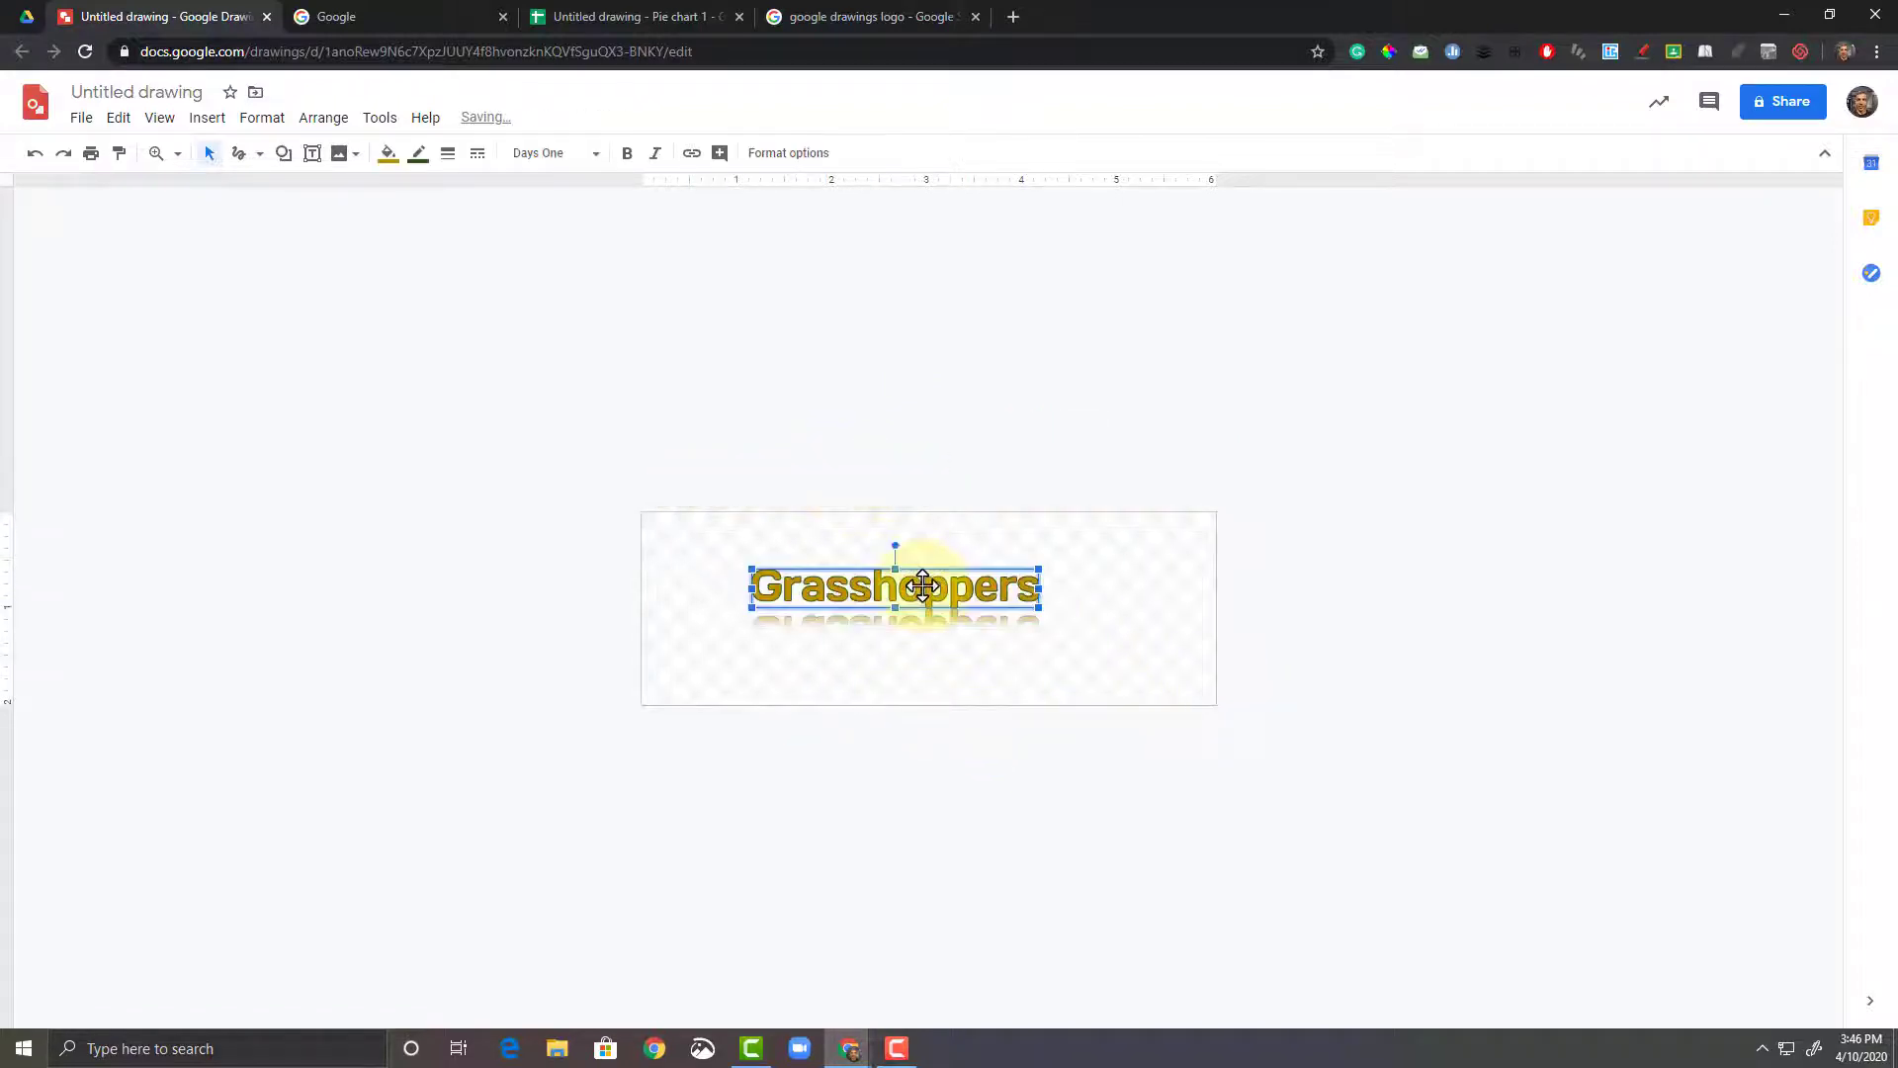
drag(1038, 605, 1195, 689)
drag(752, 568, 657, 524)
click(174, 158)
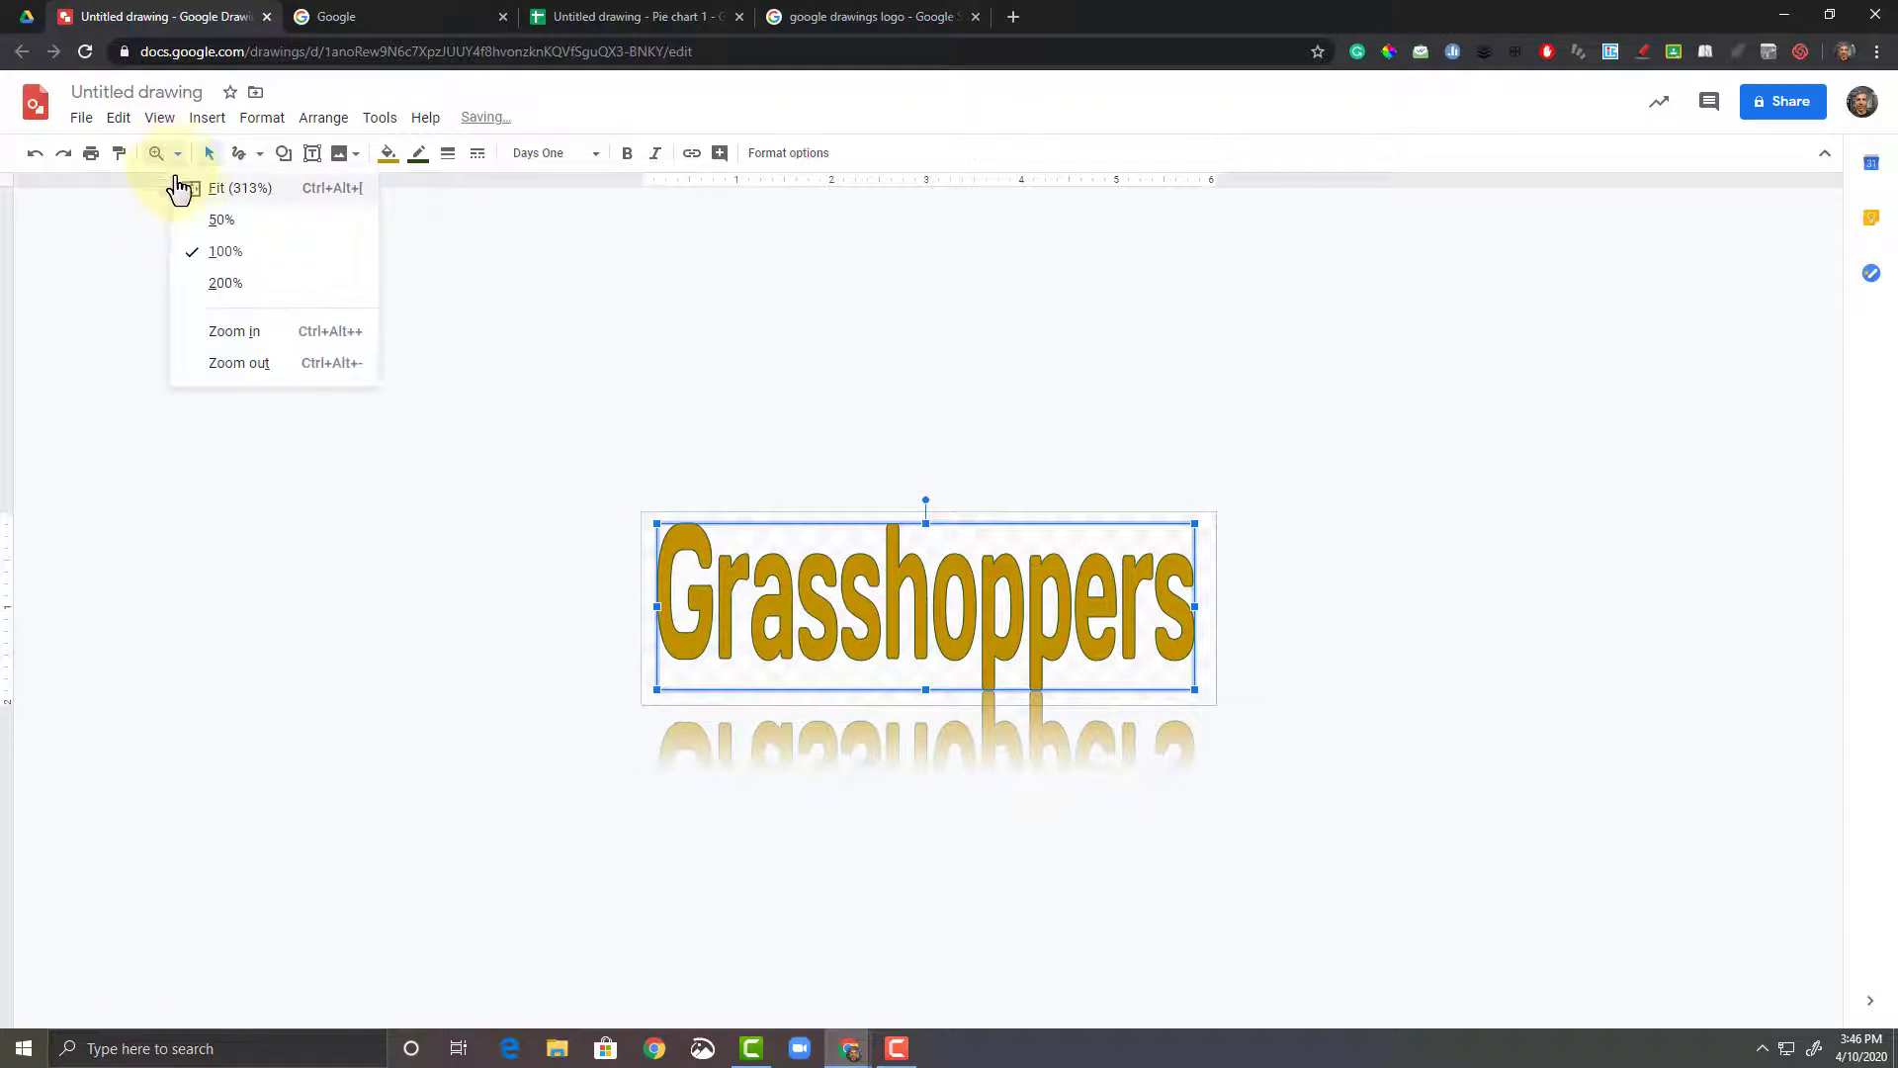
click(178, 186)
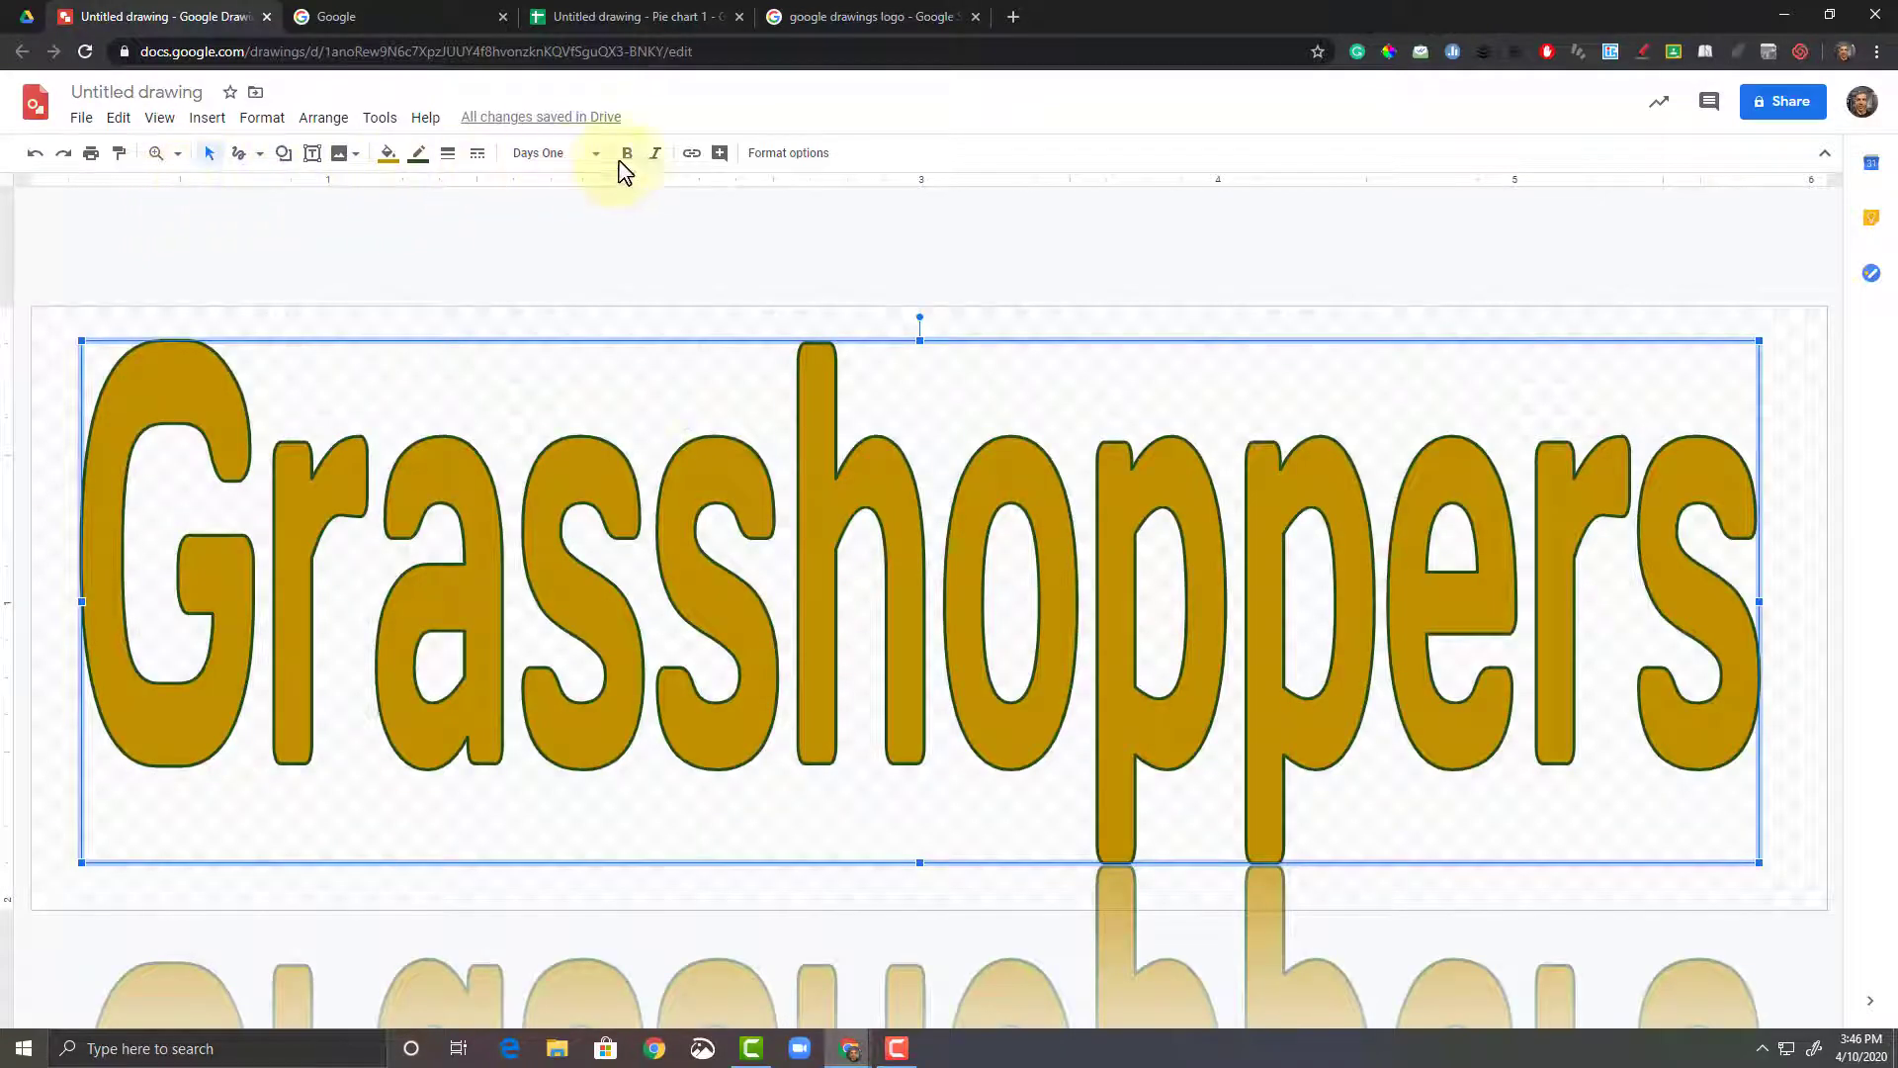
Step: Remove the title's reflection and set its fill color to black
click(788, 156)
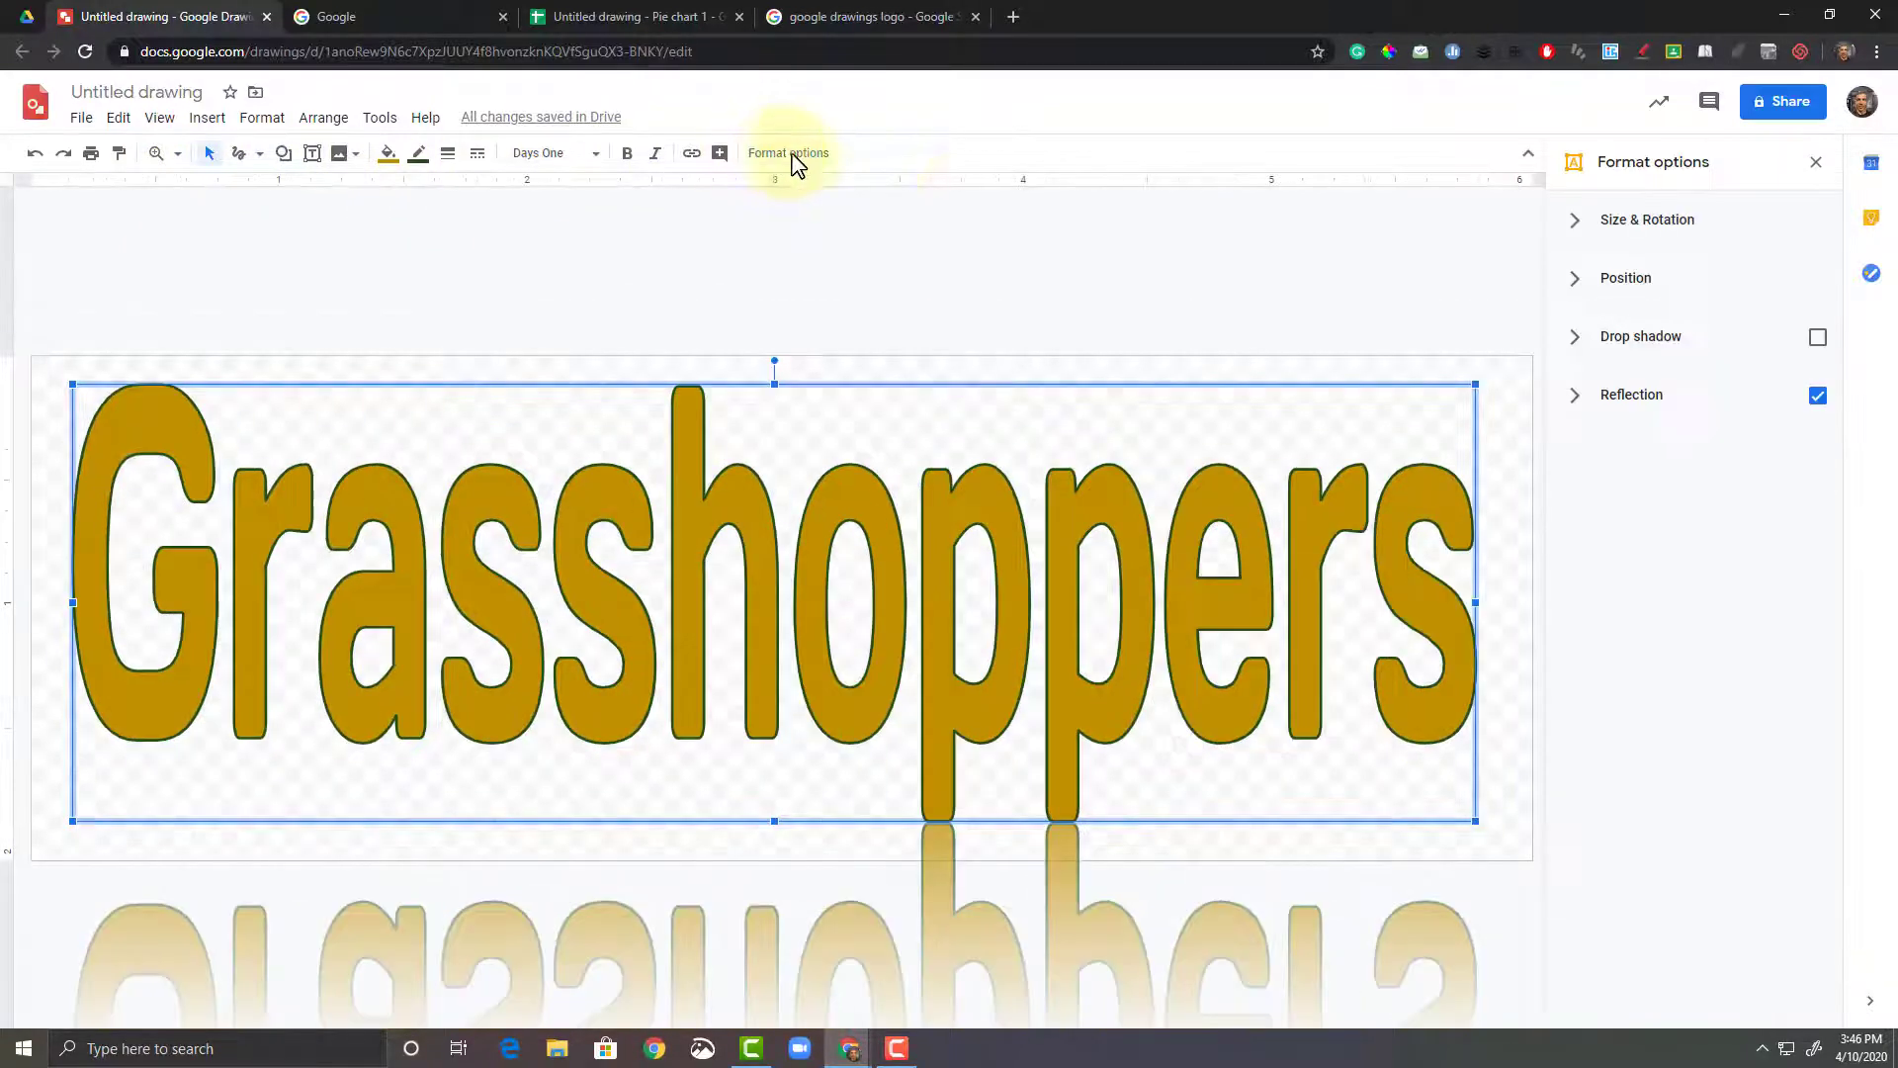
click(1819, 394)
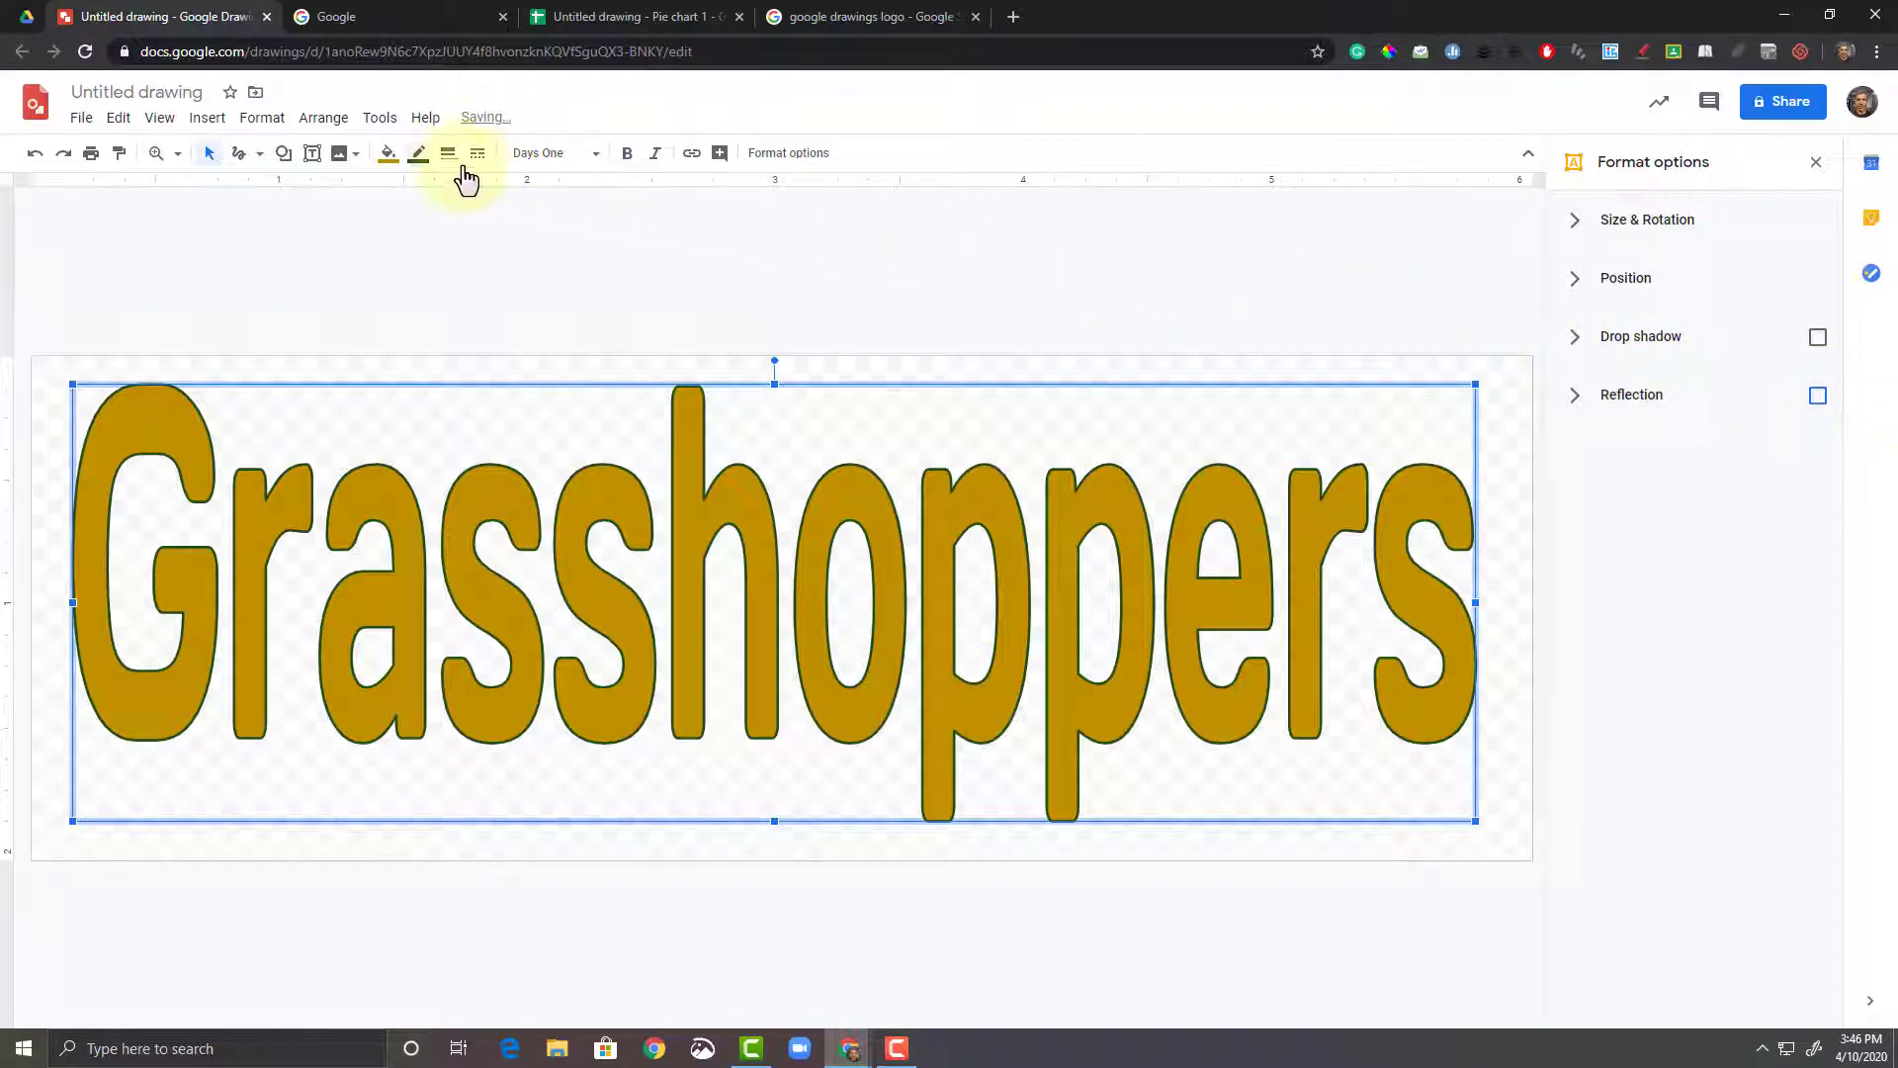
click(387, 155)
click(399, 259)
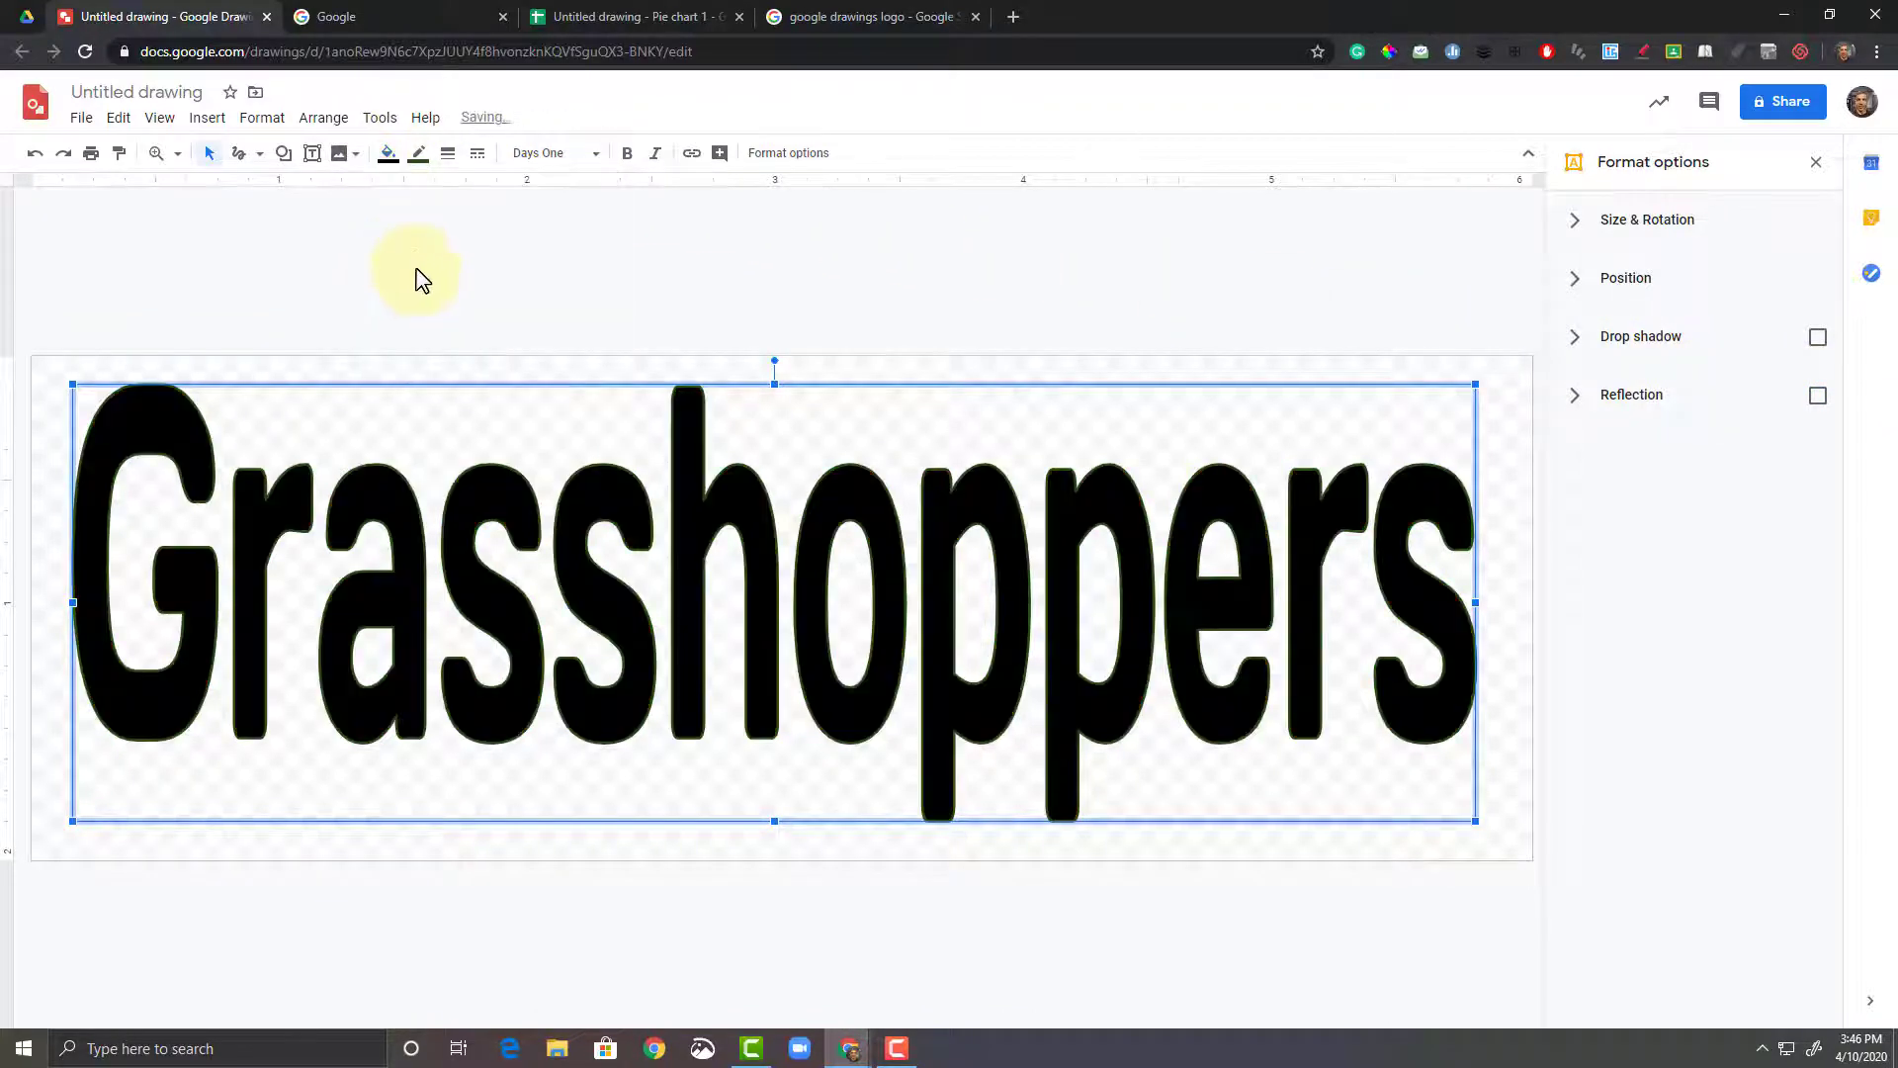
Step: Reduce the height of the Grasshoppers title and reposition it near the middle of the canvas
drag(777, 386, 775, 482)
drag(755, 599, 783, 560)
click(719, 354)
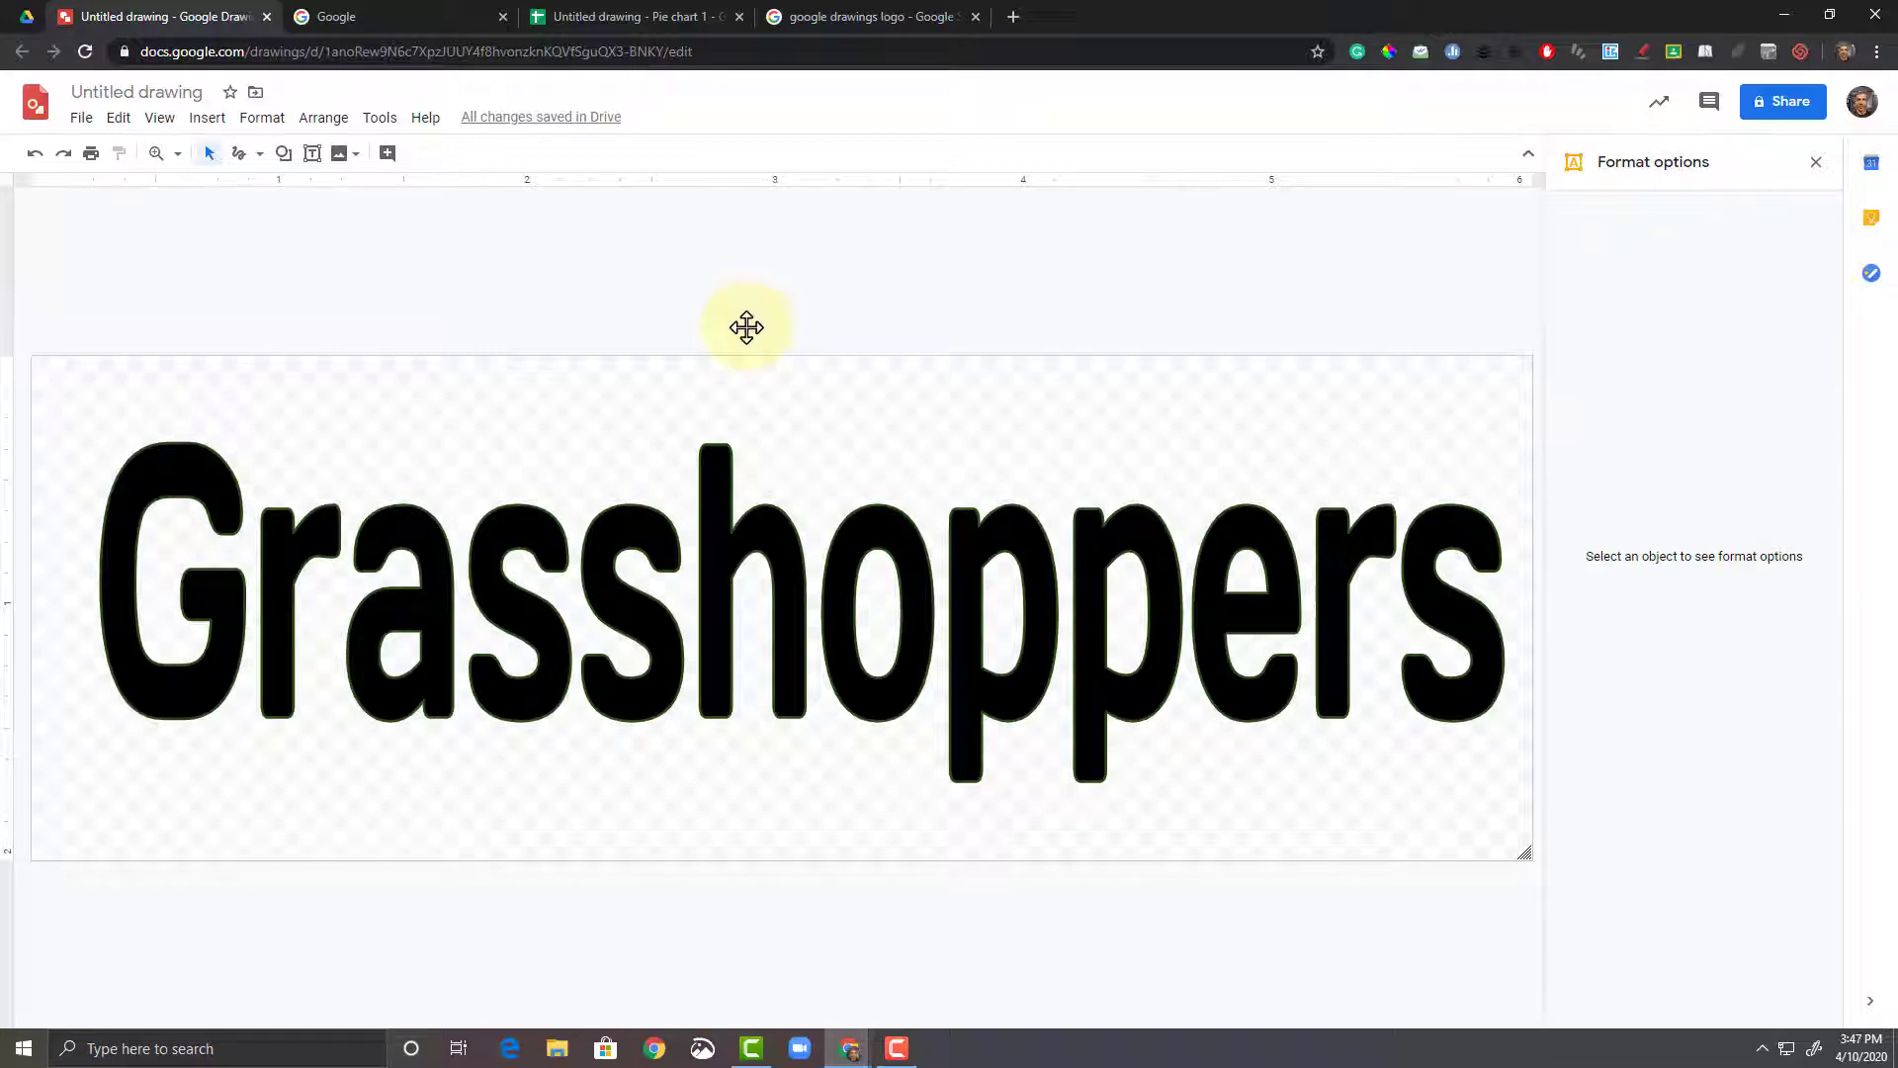
Step: Make the title's black fill semi-transparent with the custom color #00000044
click(735, 544)
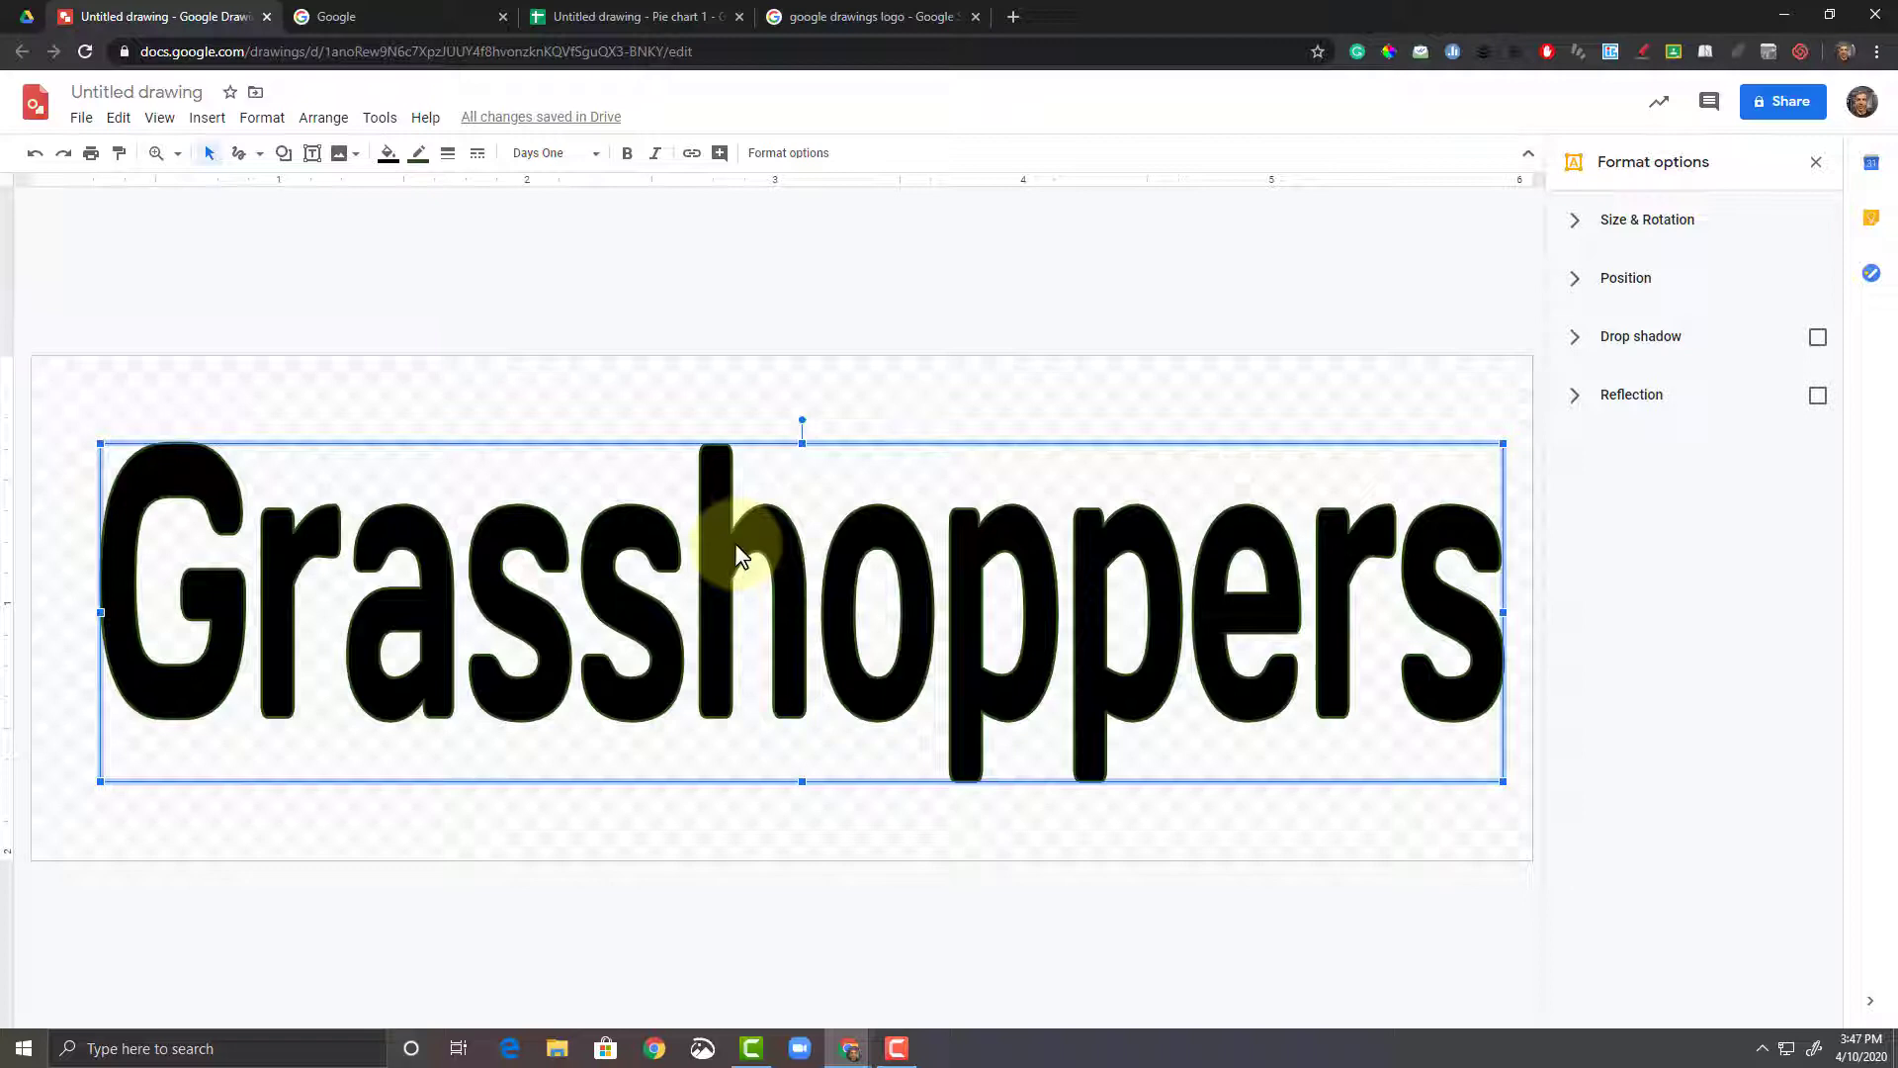
click(392, 158)
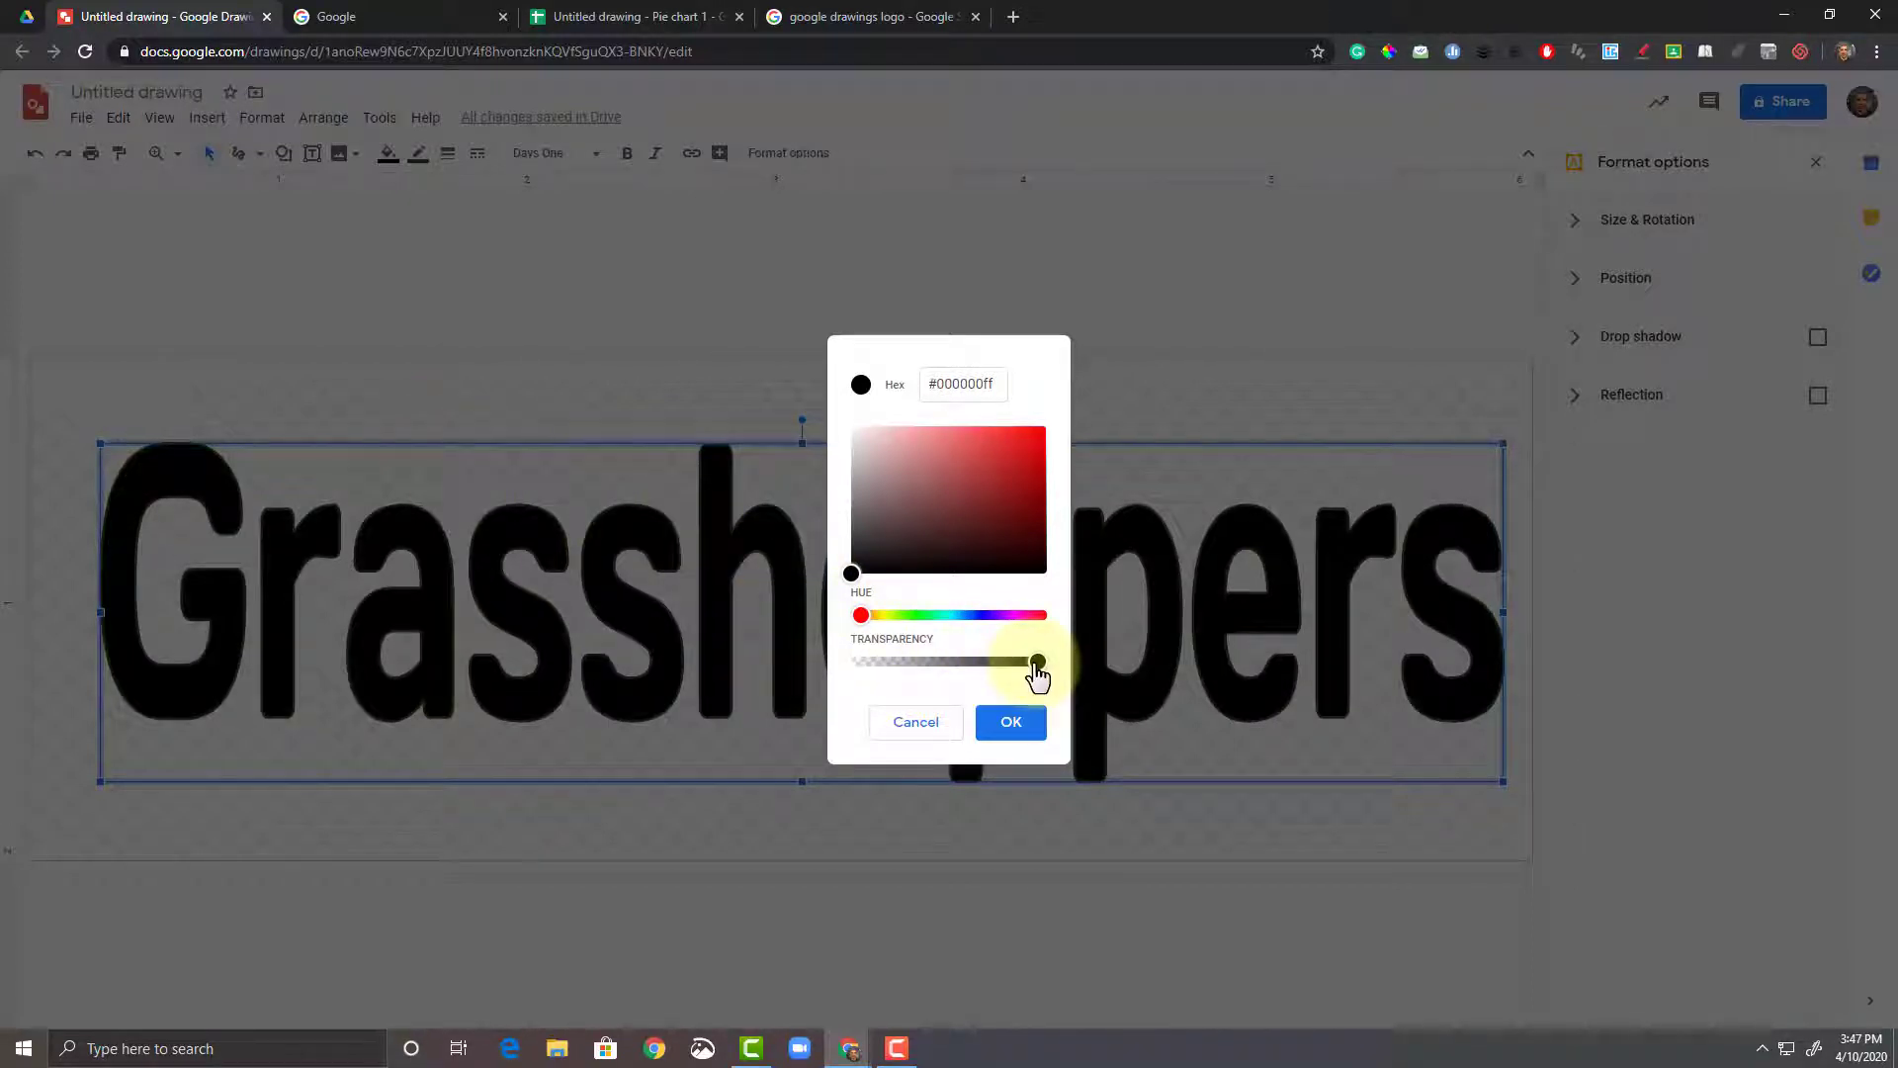
drag(1037, 661, 907, 664)
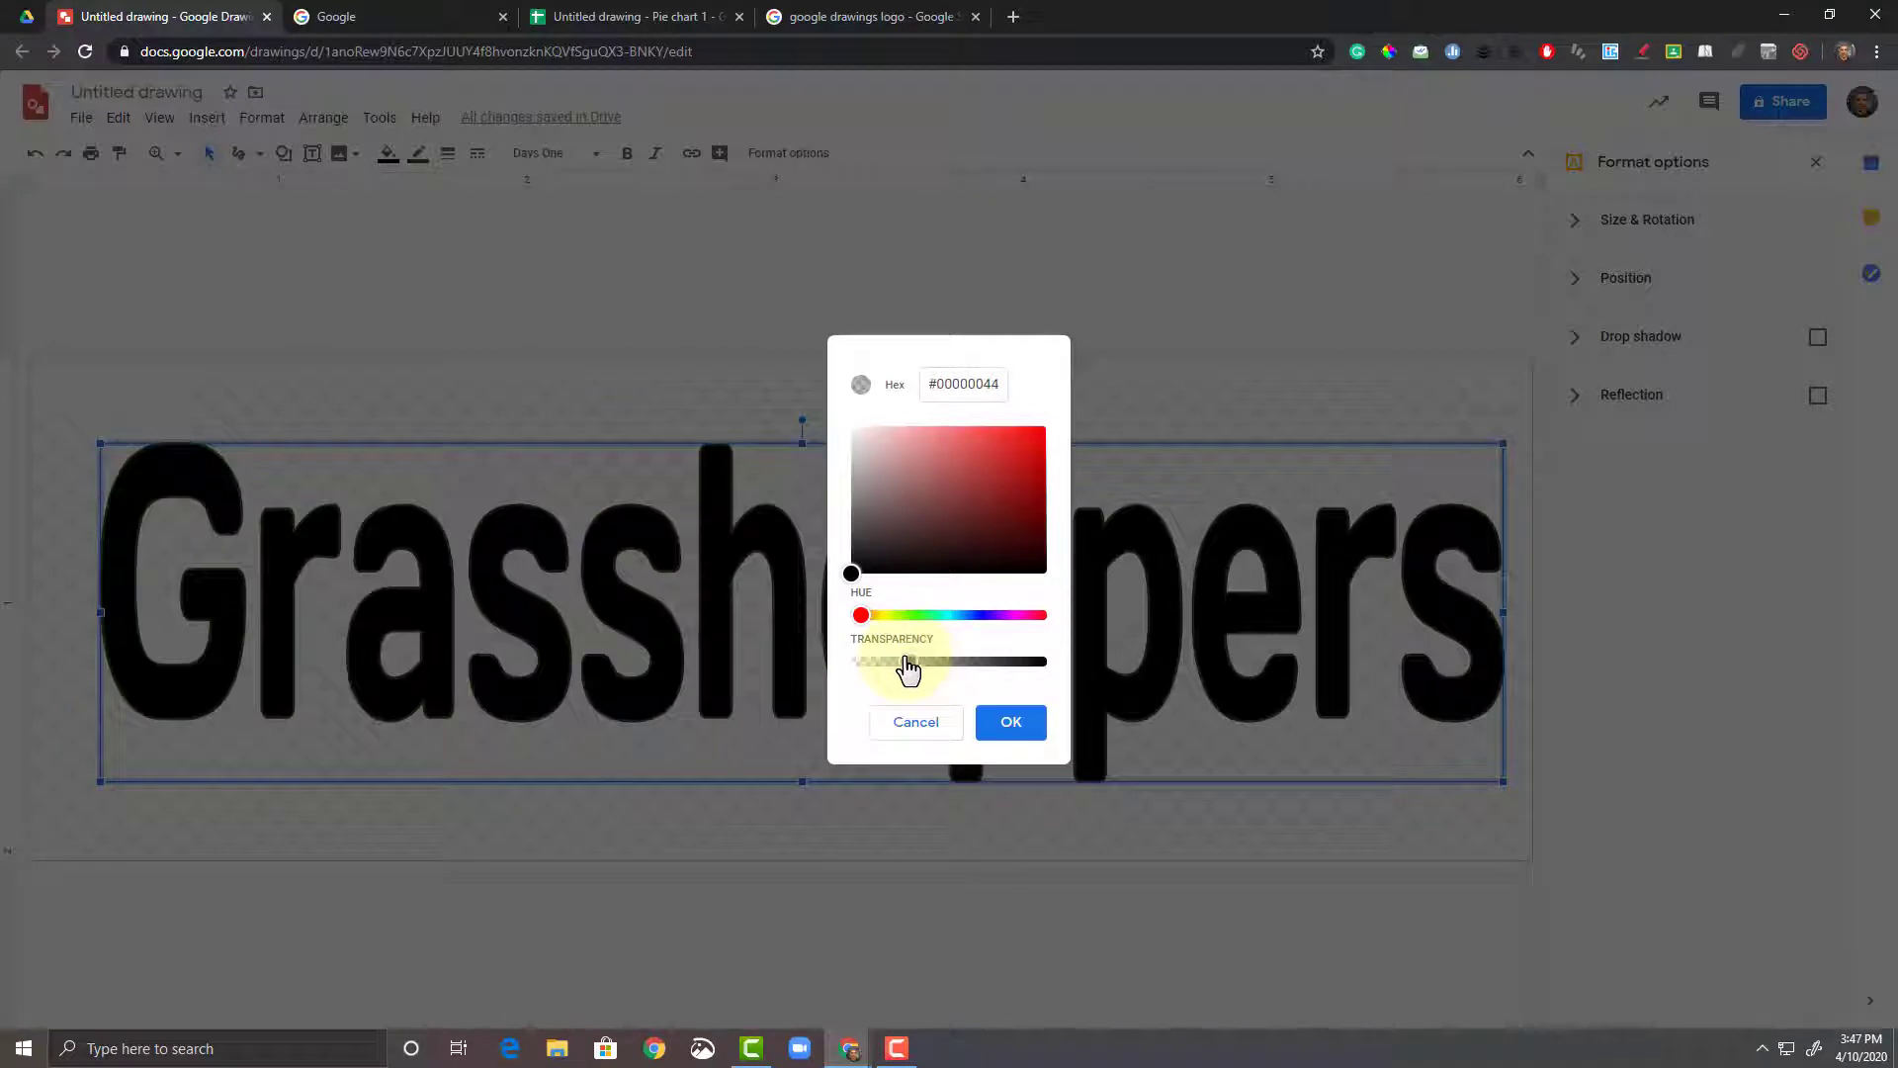
click(1011, 732)
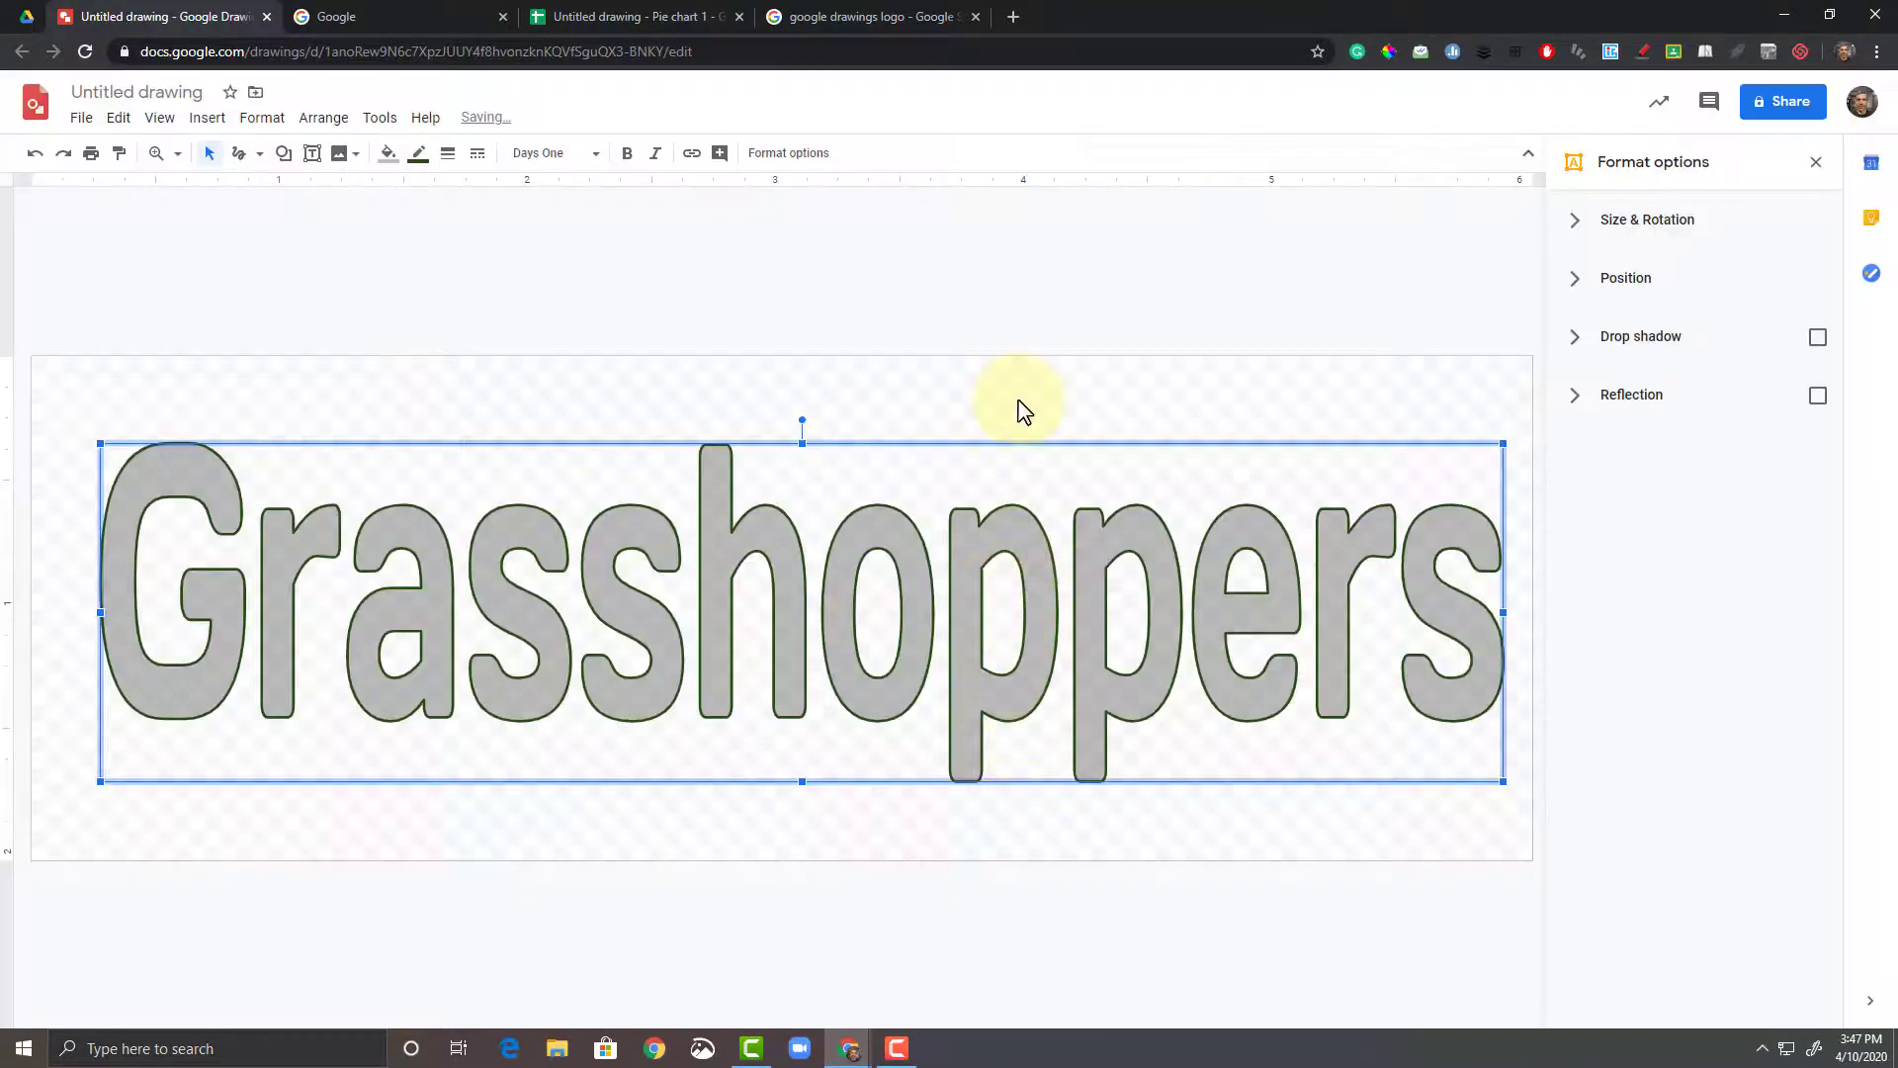
click(1019, 404)
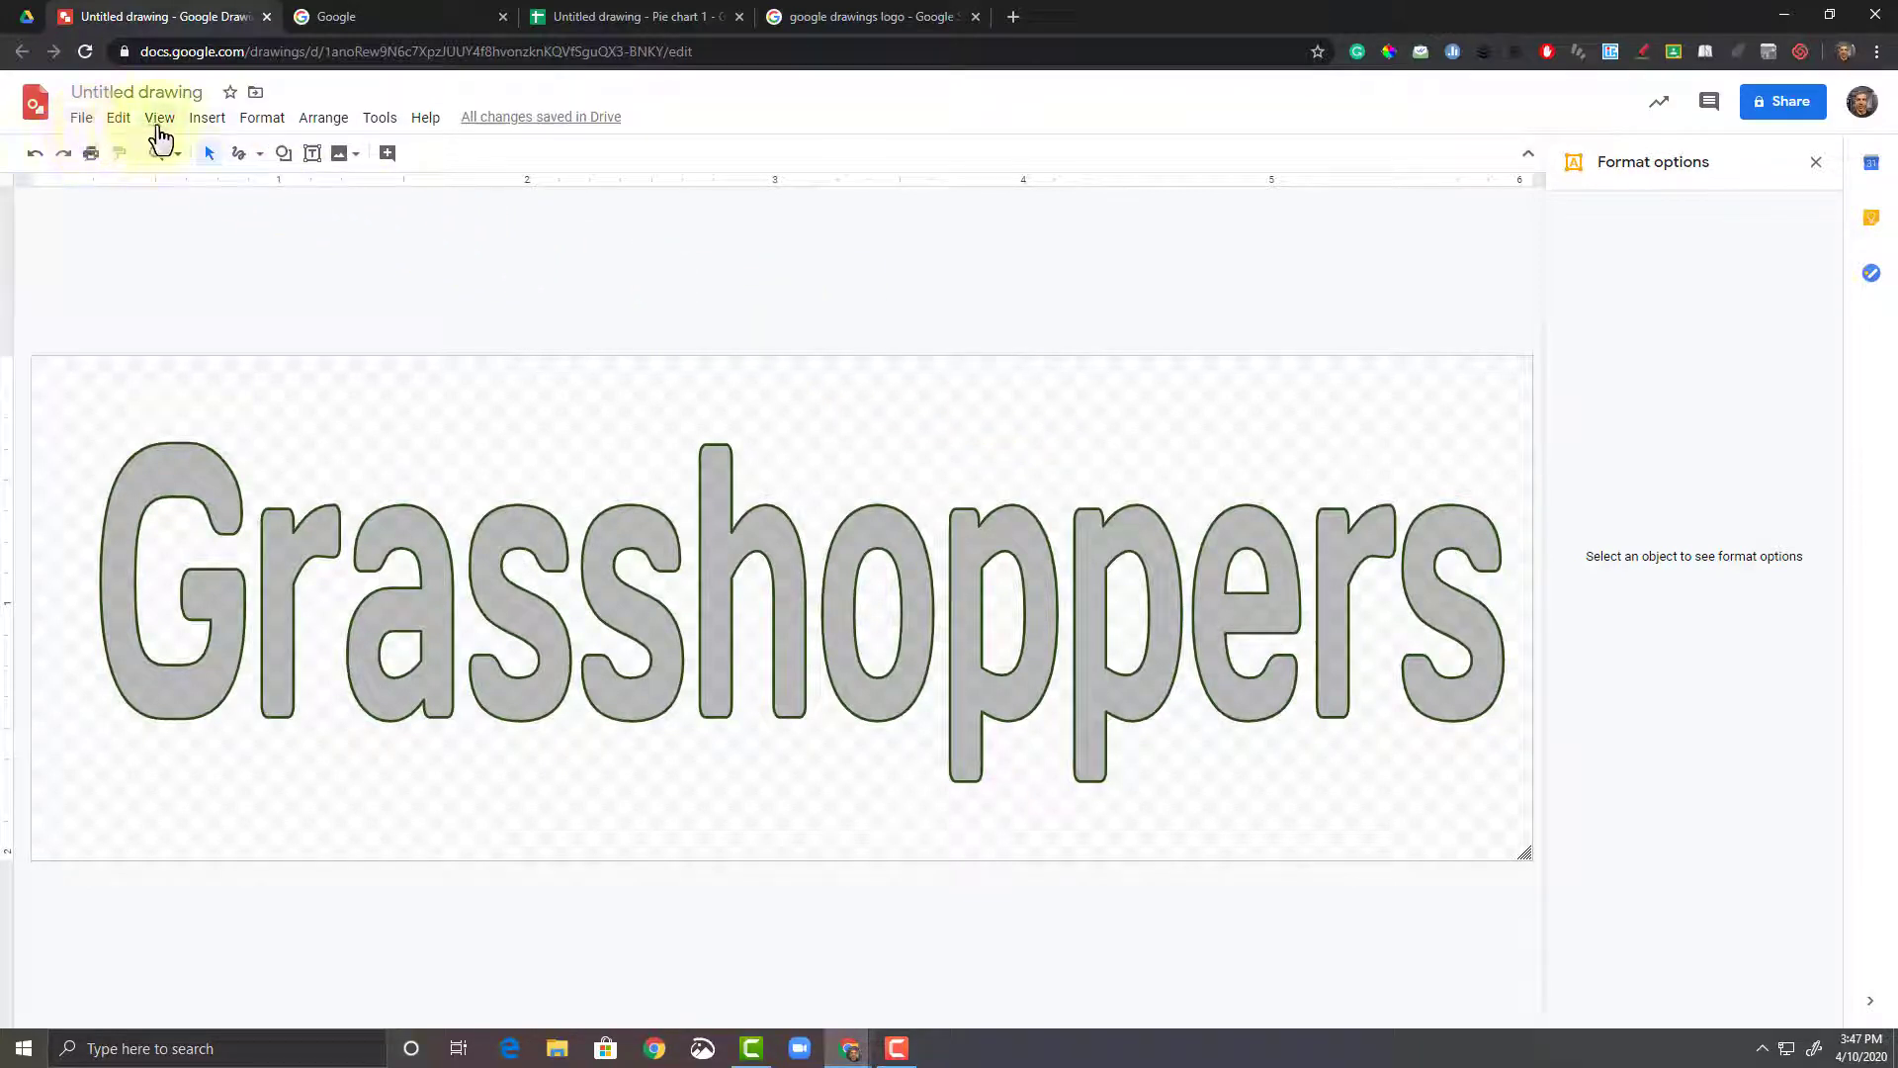
Step: Insert the fenced green field photo from web image search, stretch it across the full canvas width, and place it behind the title
click(203, 118)
mouse_move(326, 156)
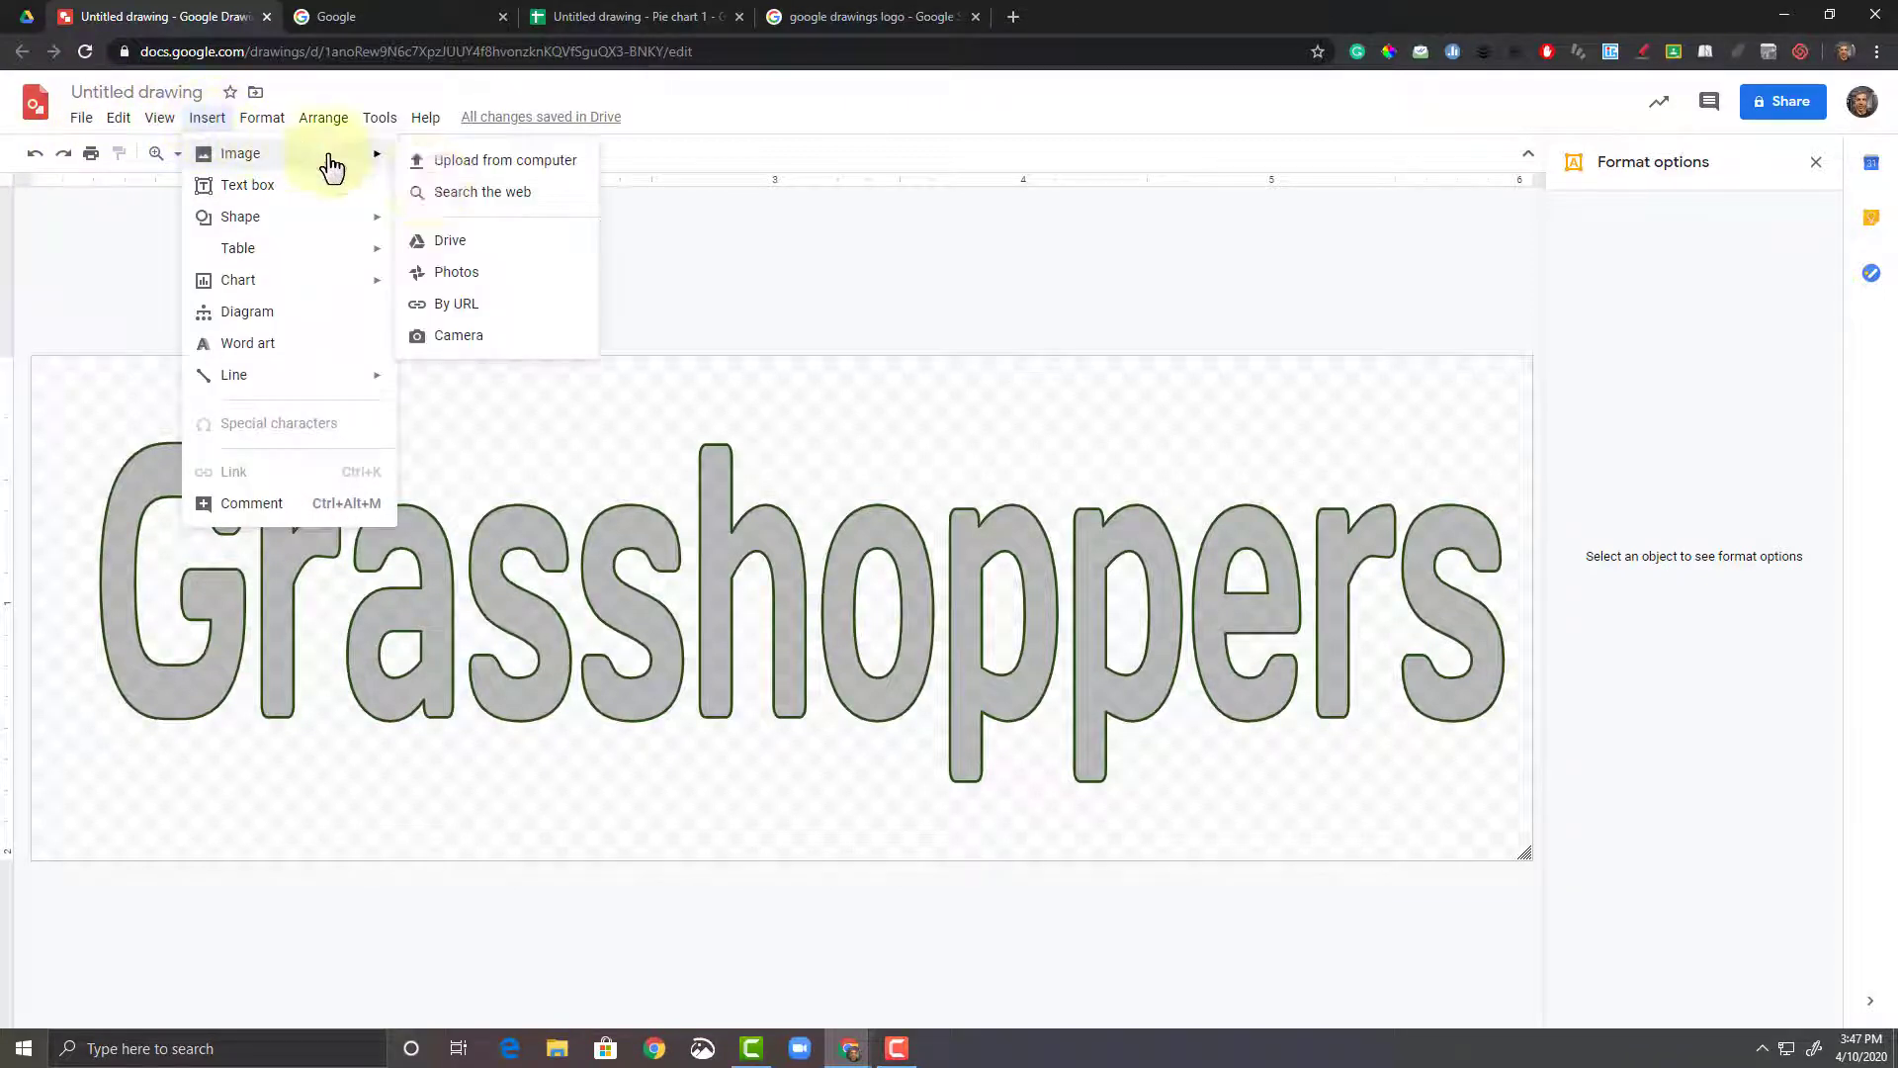
click(466, 197)
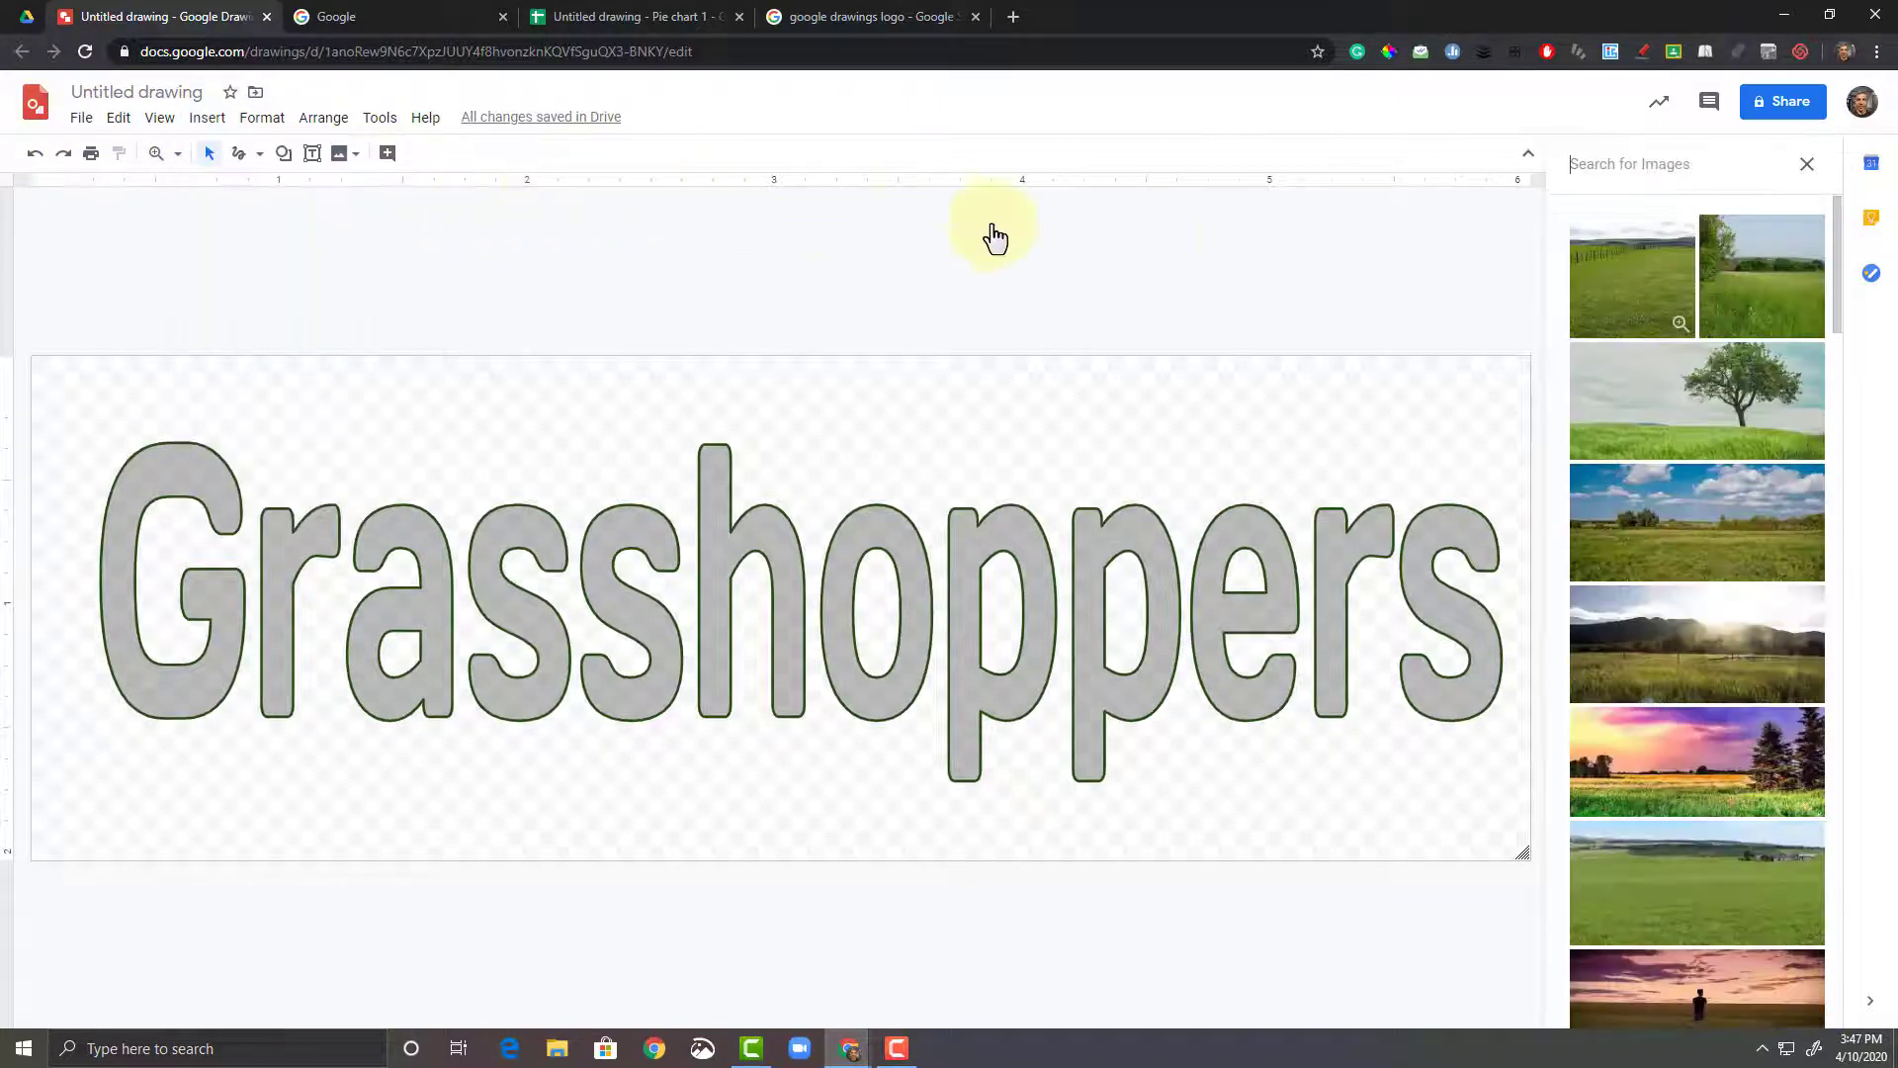
click(1614, 277)
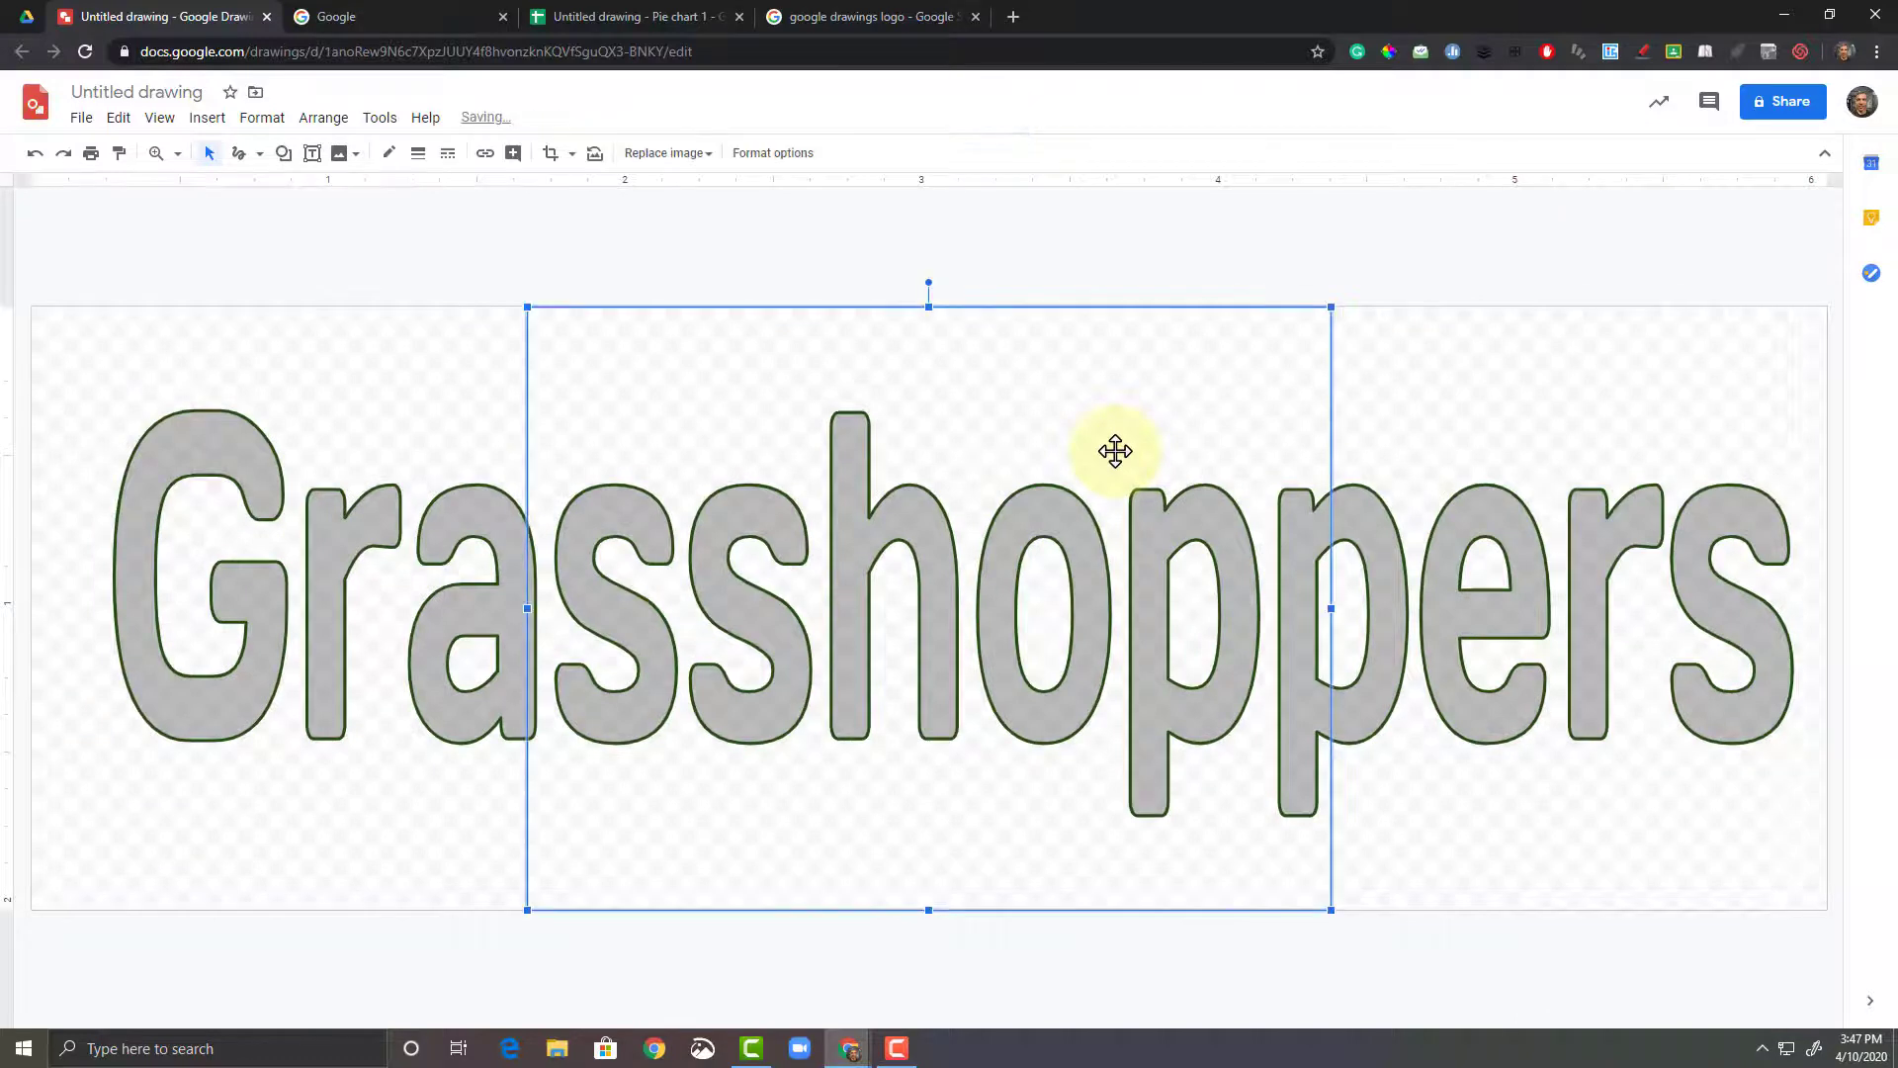
drag(1167, 602, 669, 584)
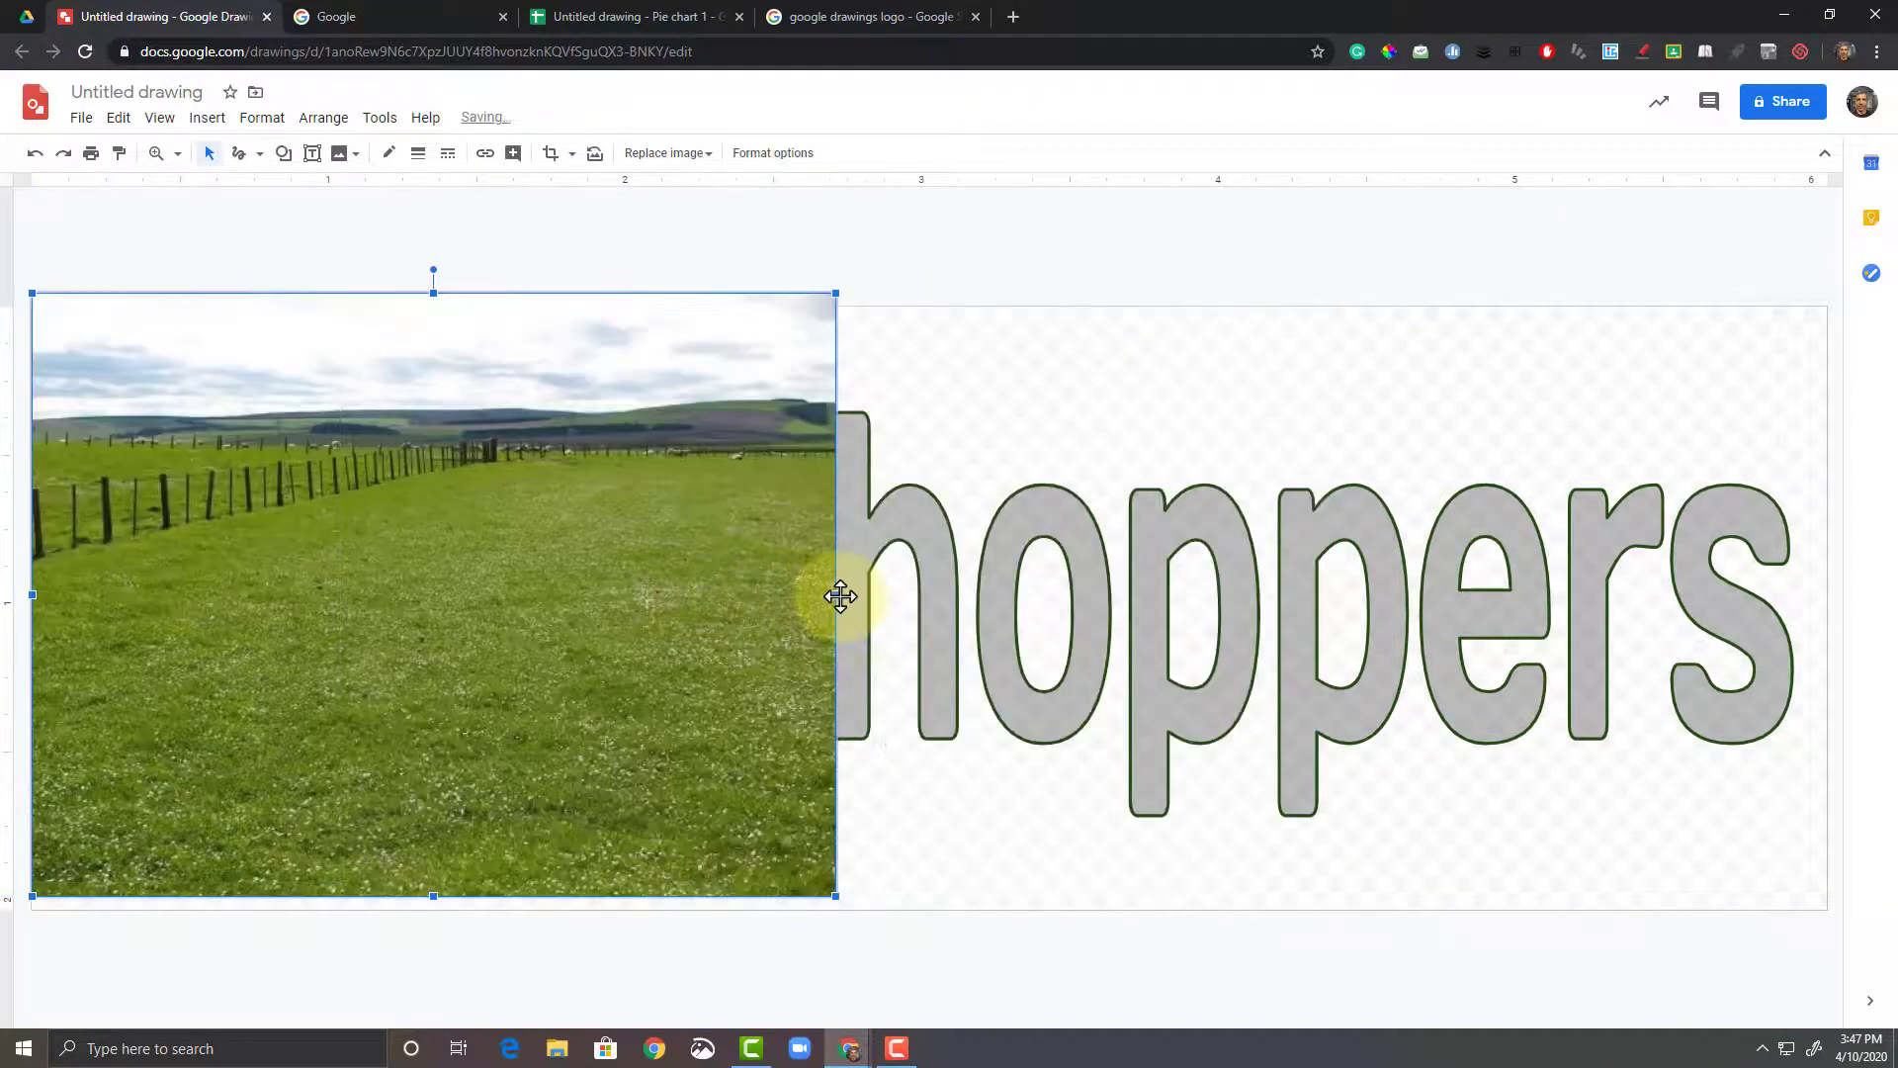
drag(837, 595, 1826, 659)
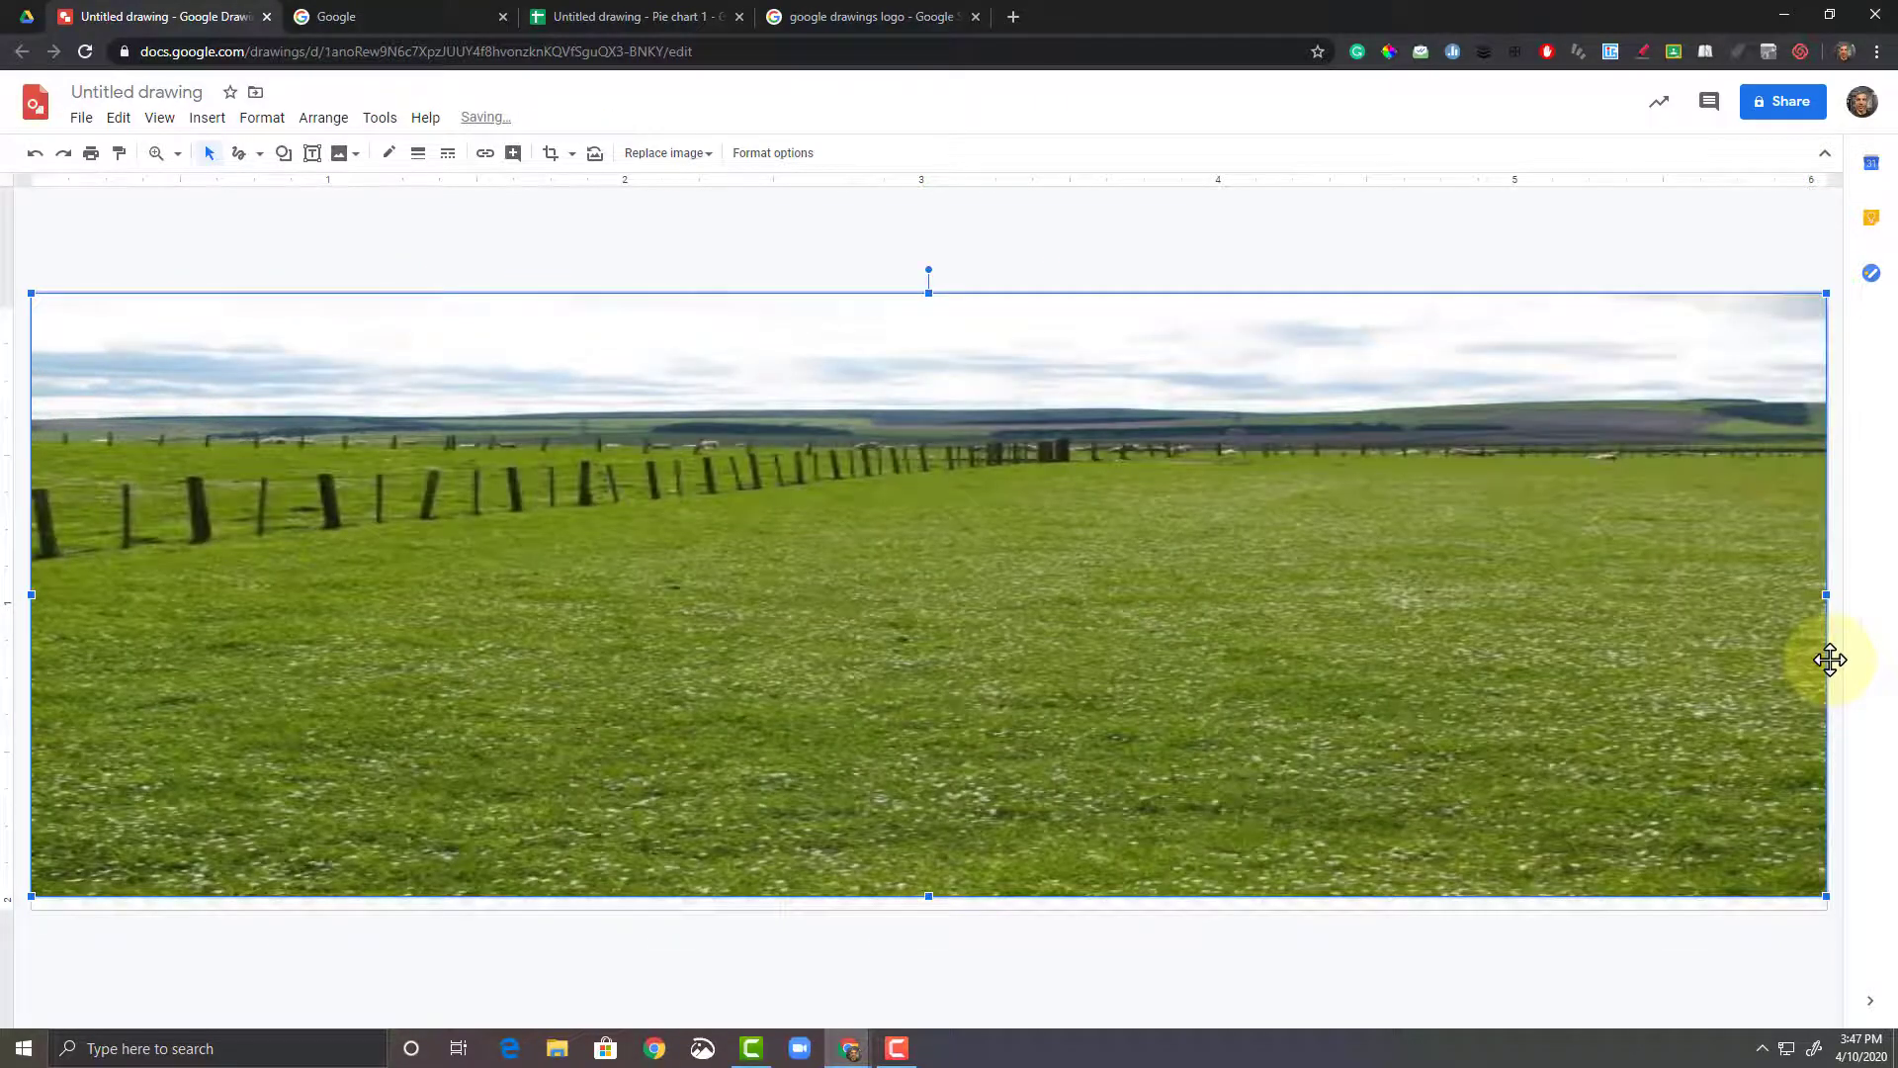
click(1464, 279)
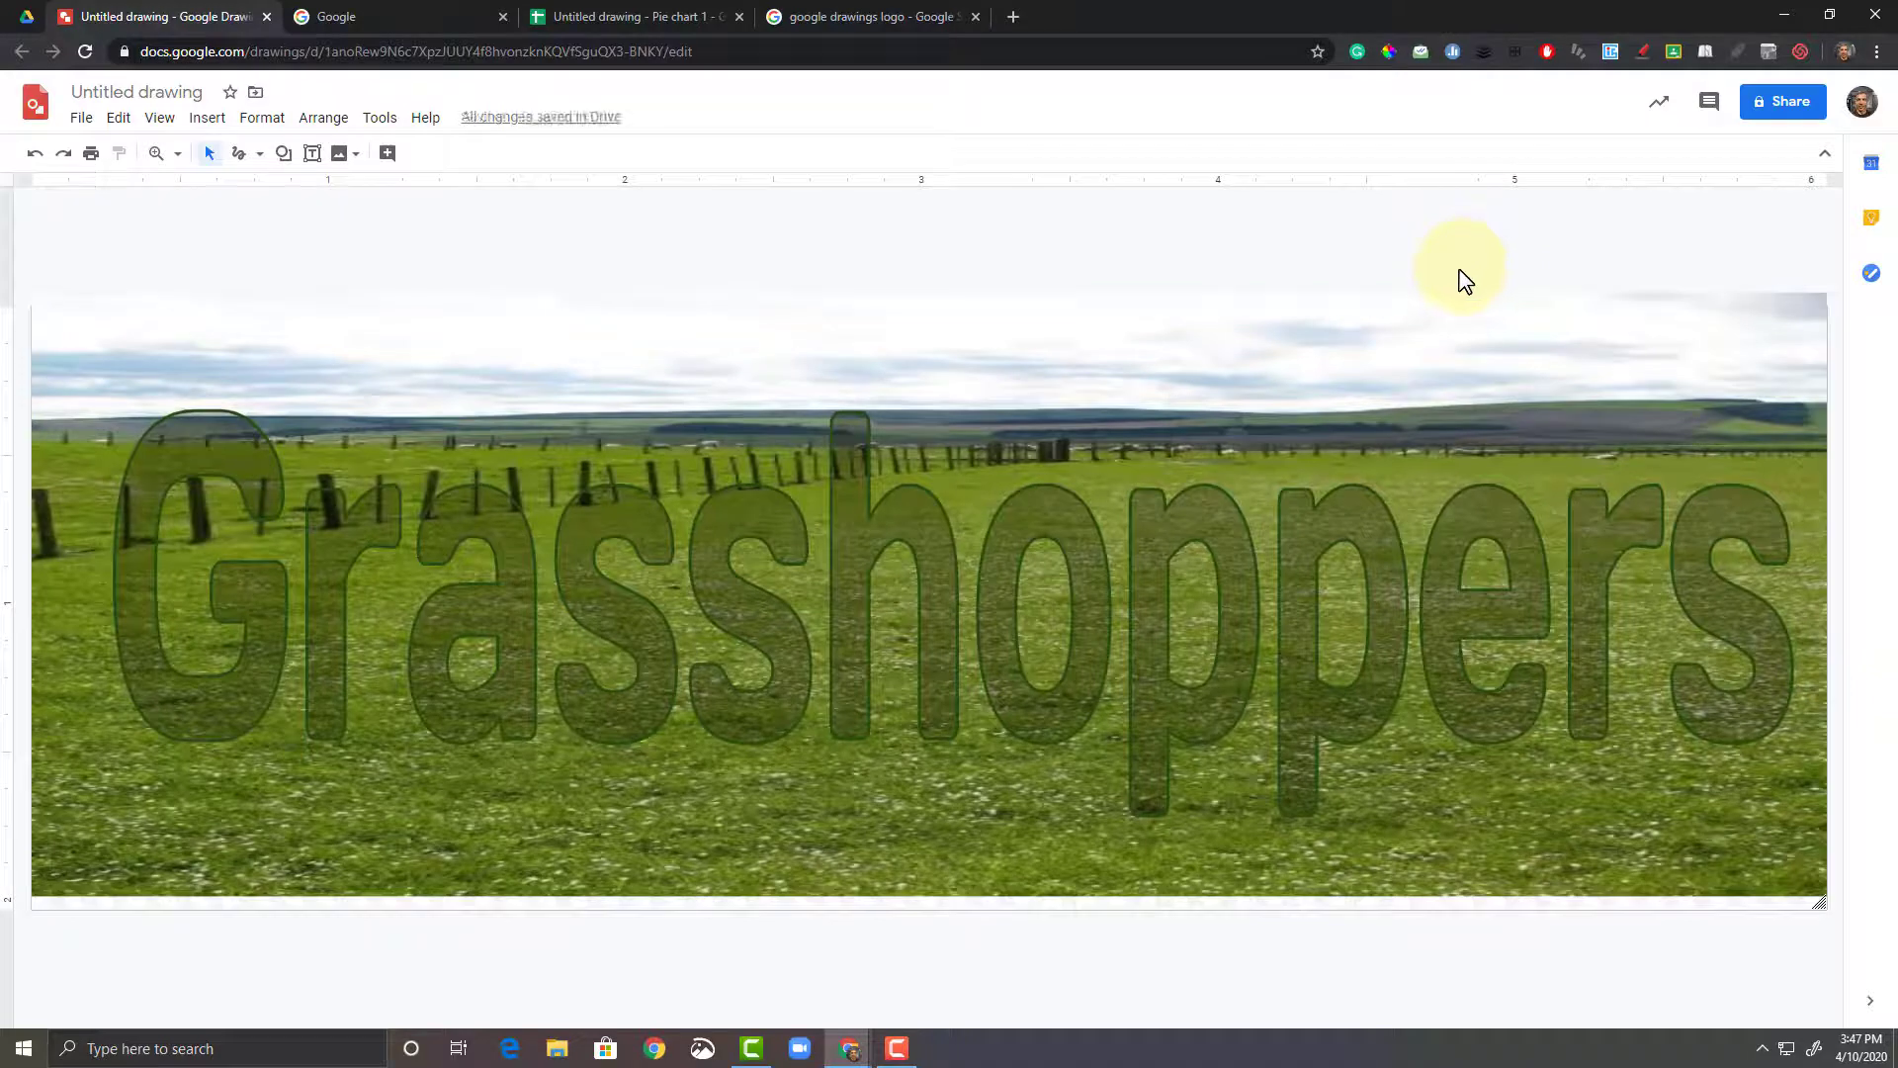
Step: Remove the outline from the Grasshoppers title by making its border transparent
click(1167, 617)
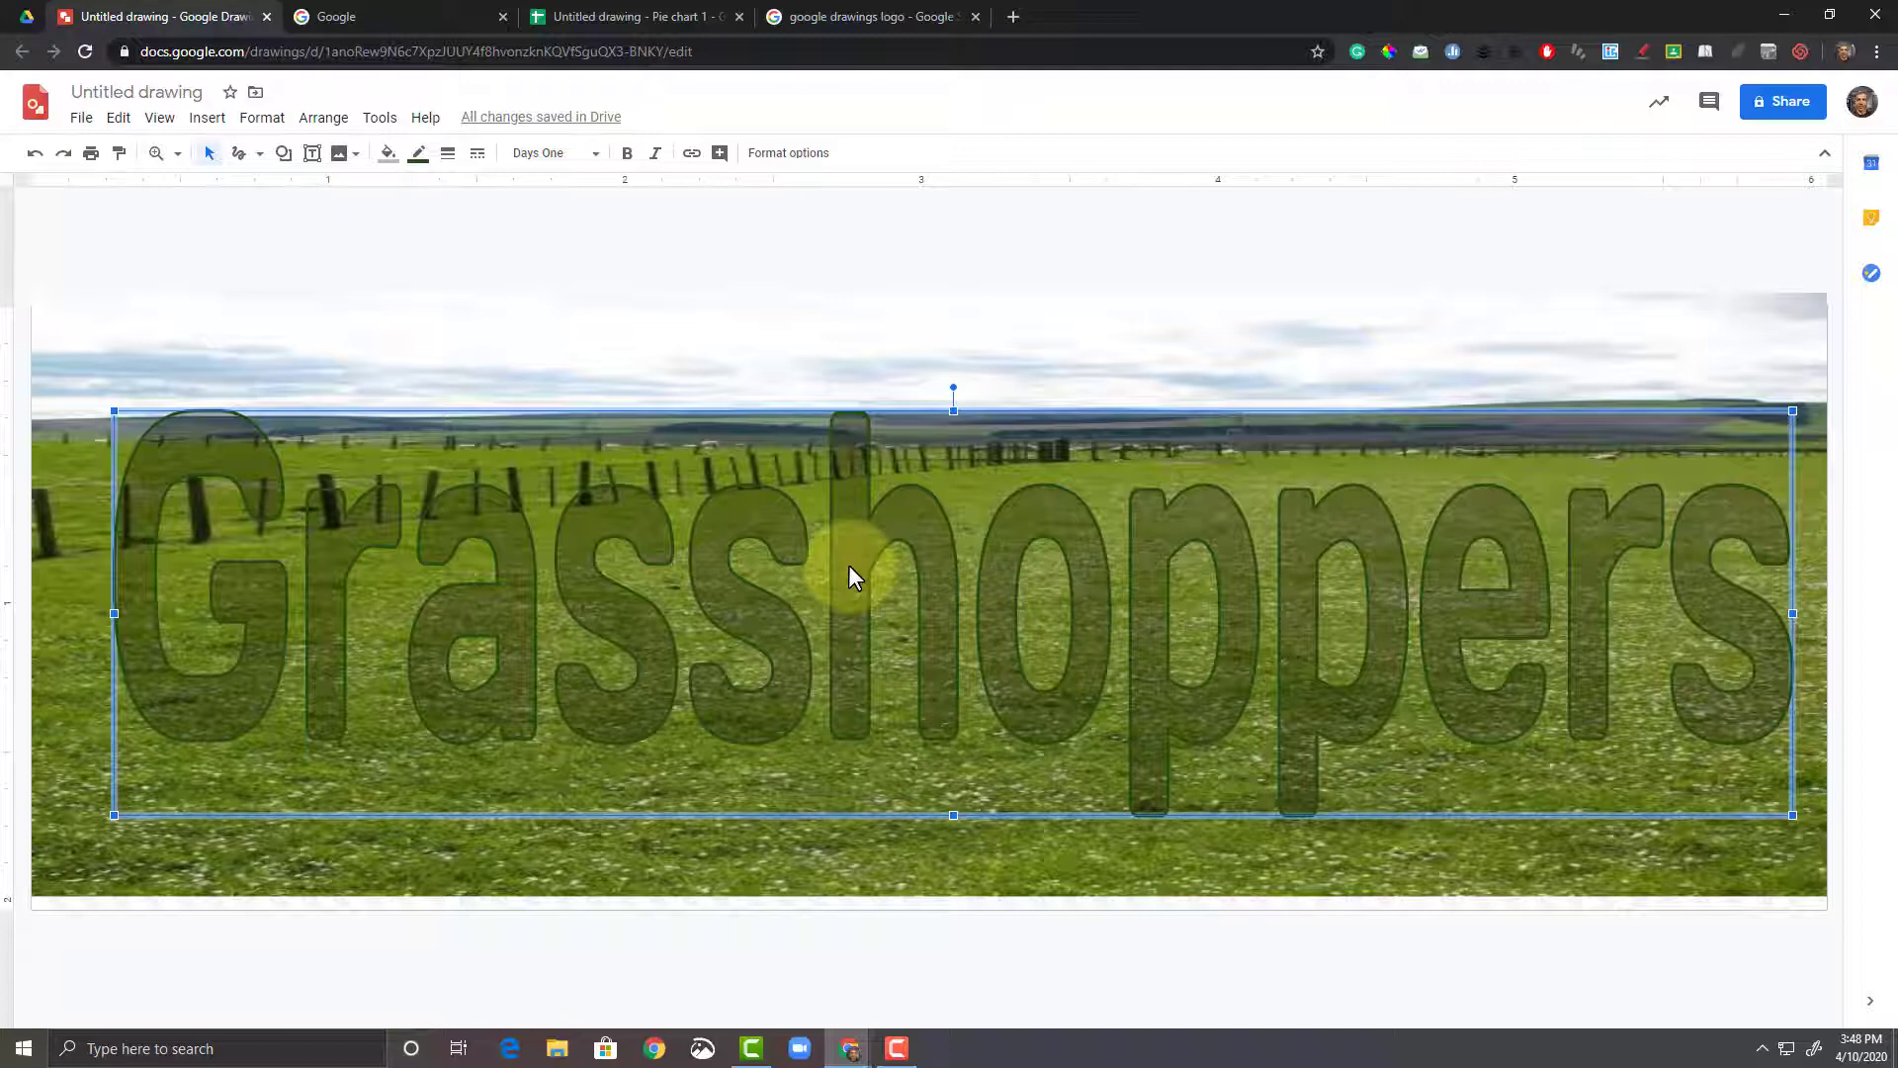
click(418, 152)
click(447, 192)
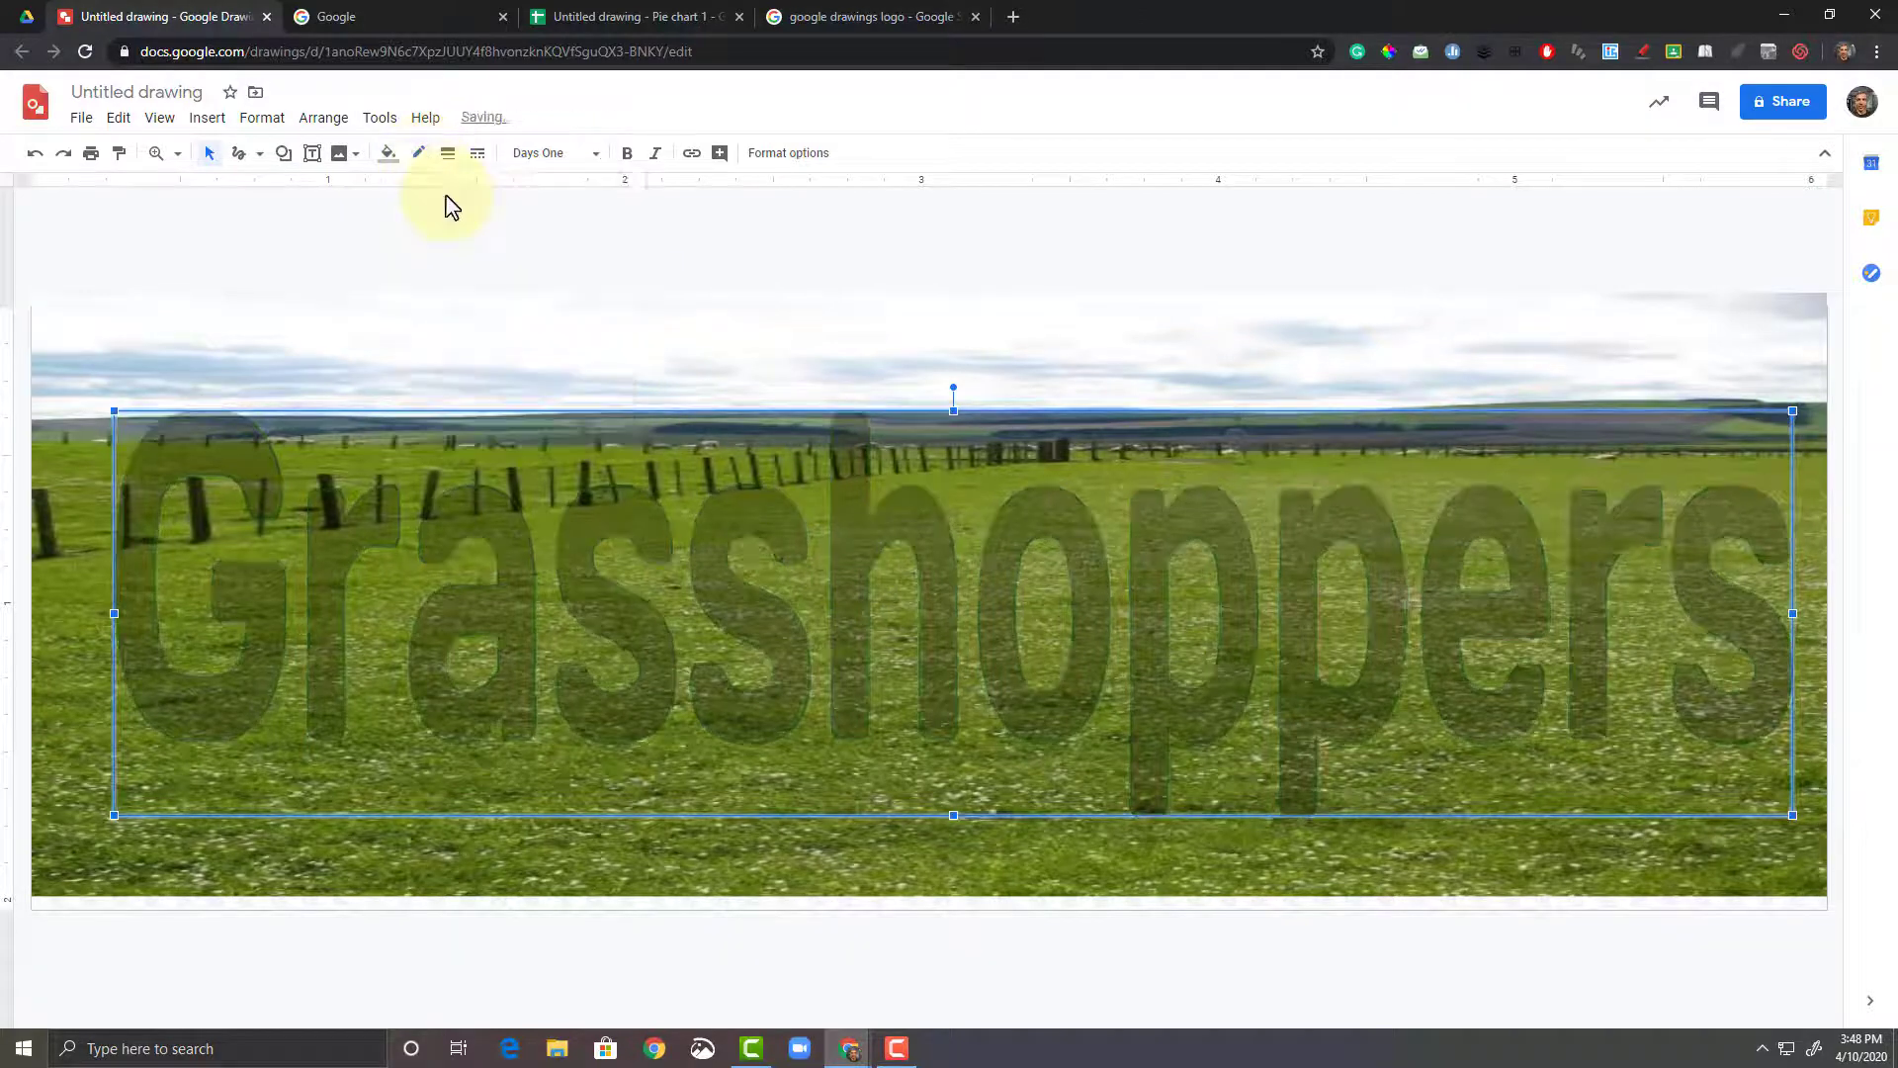
click(822, 358)
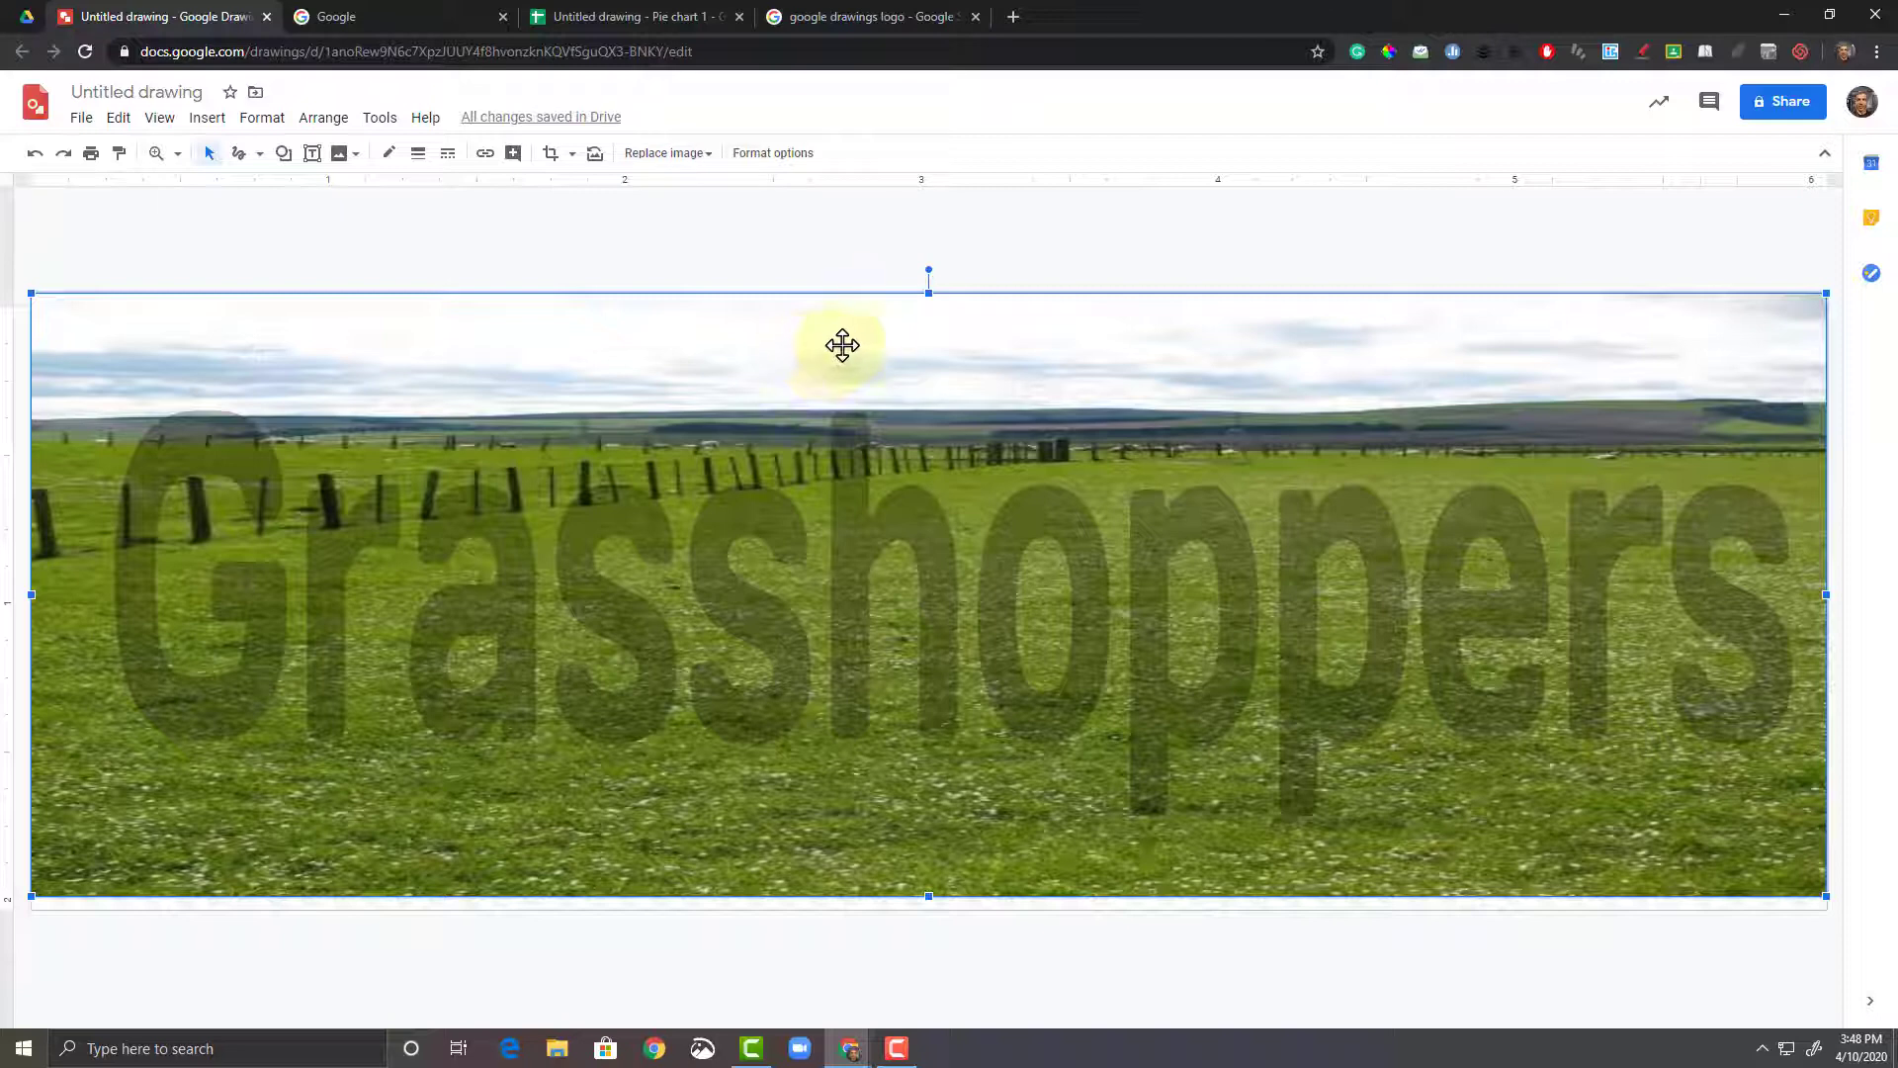
drag(930, 294, 910, 489)
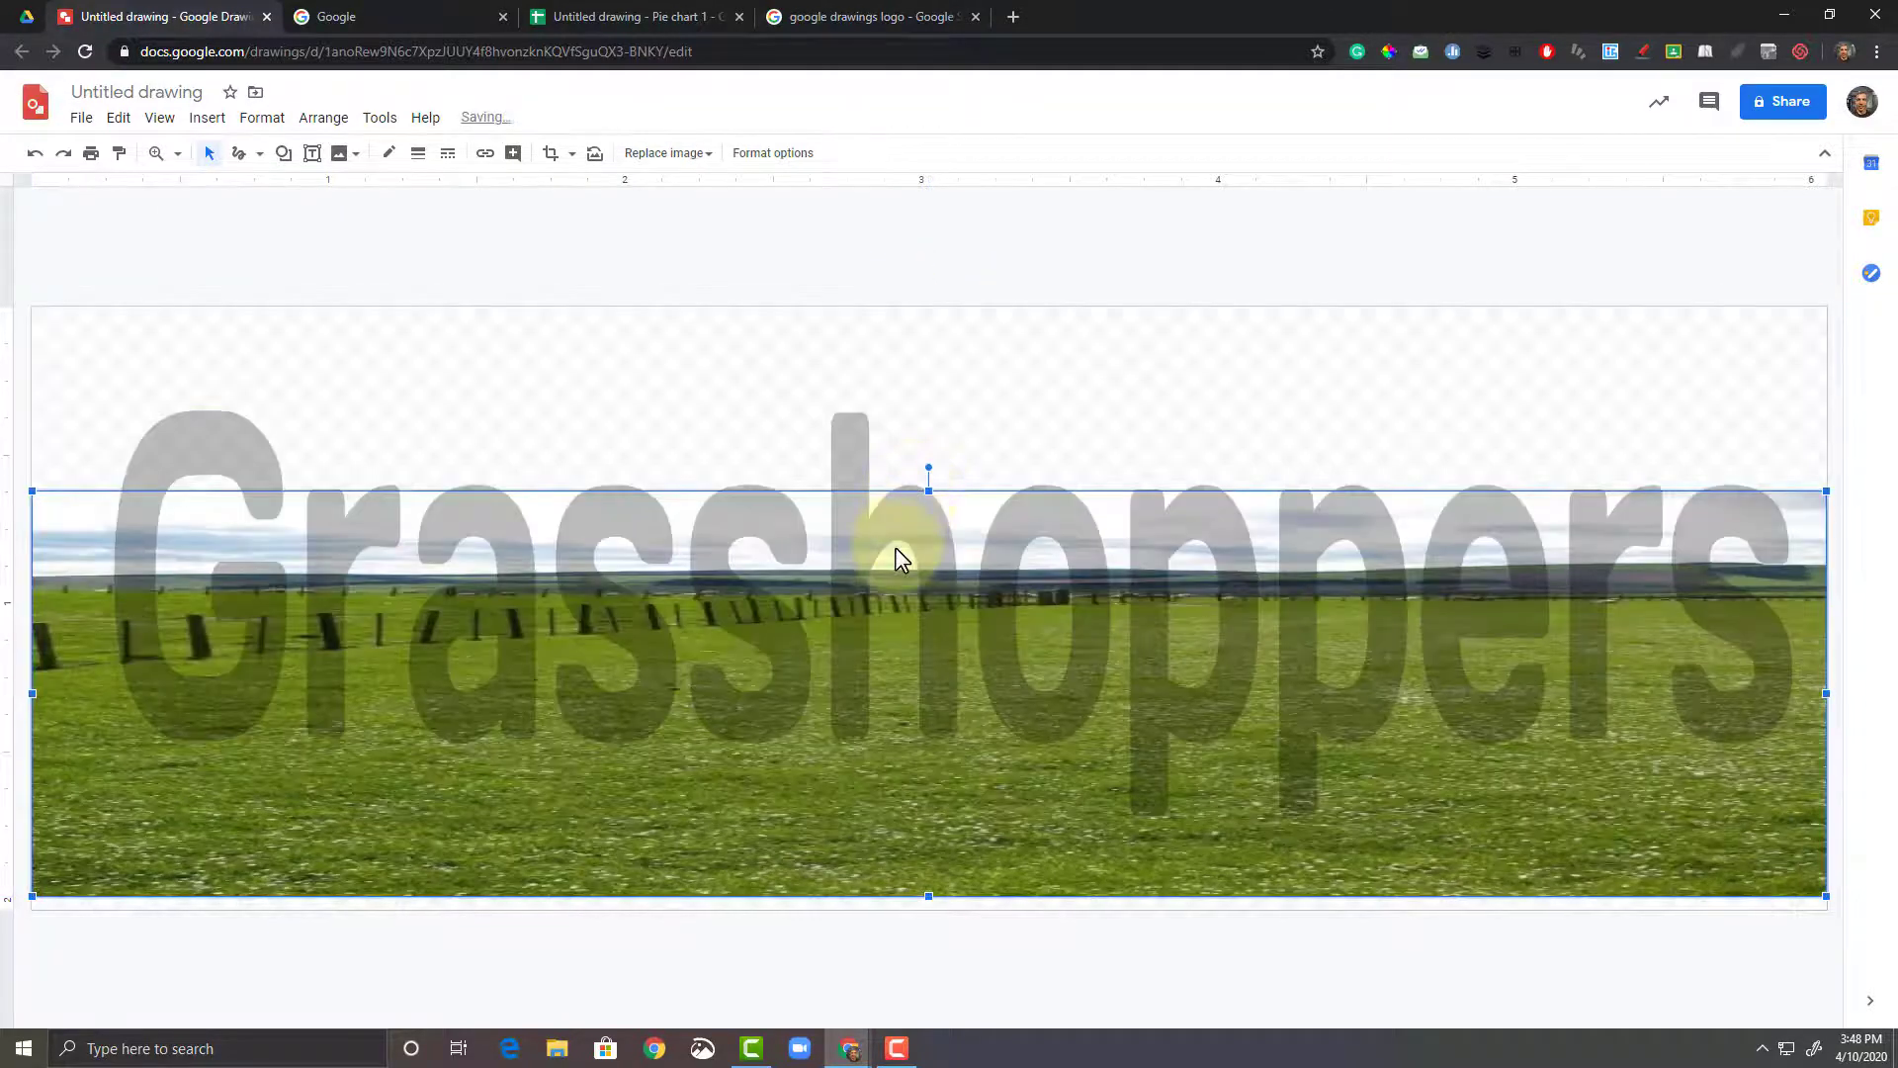
key(ctrl+z)
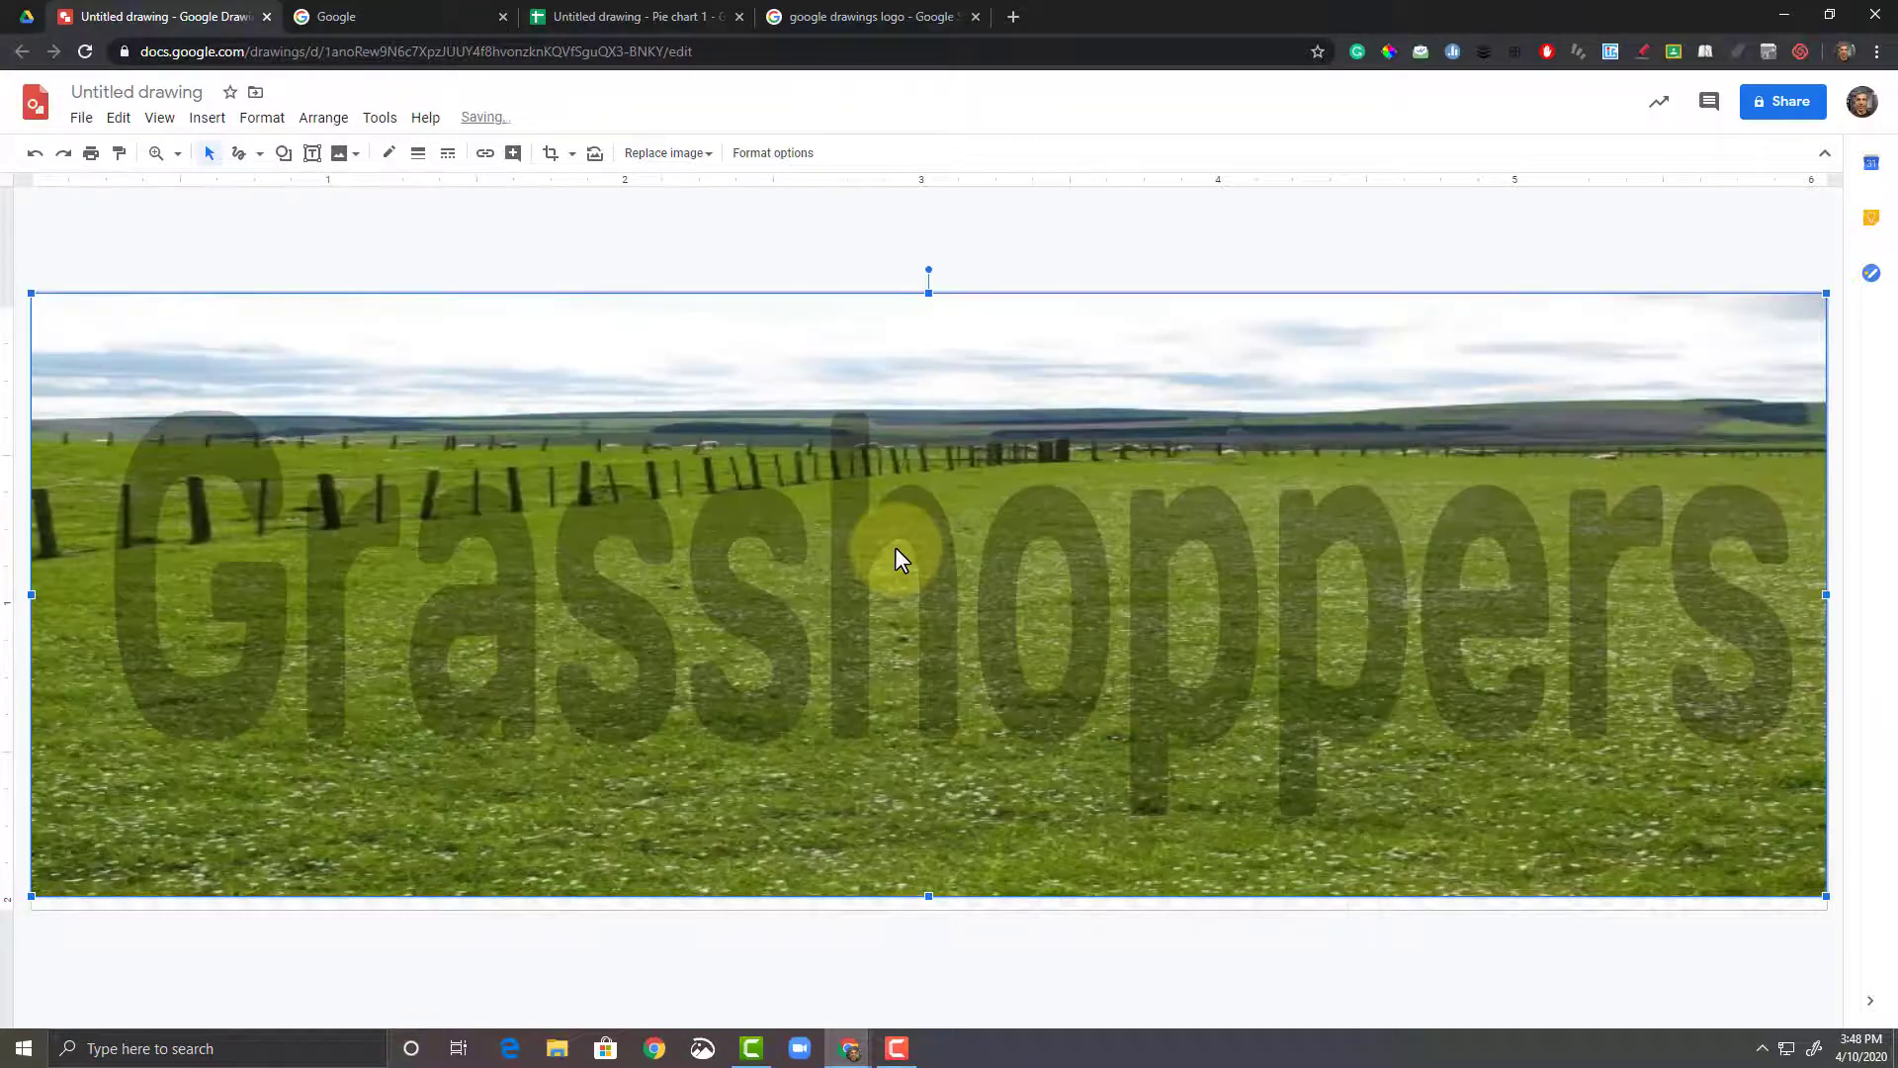
Step: Flatten the Grasshoppers title and tilt it slightly counterclockwise across the grass so it rises toward its right end
click(909, 512)
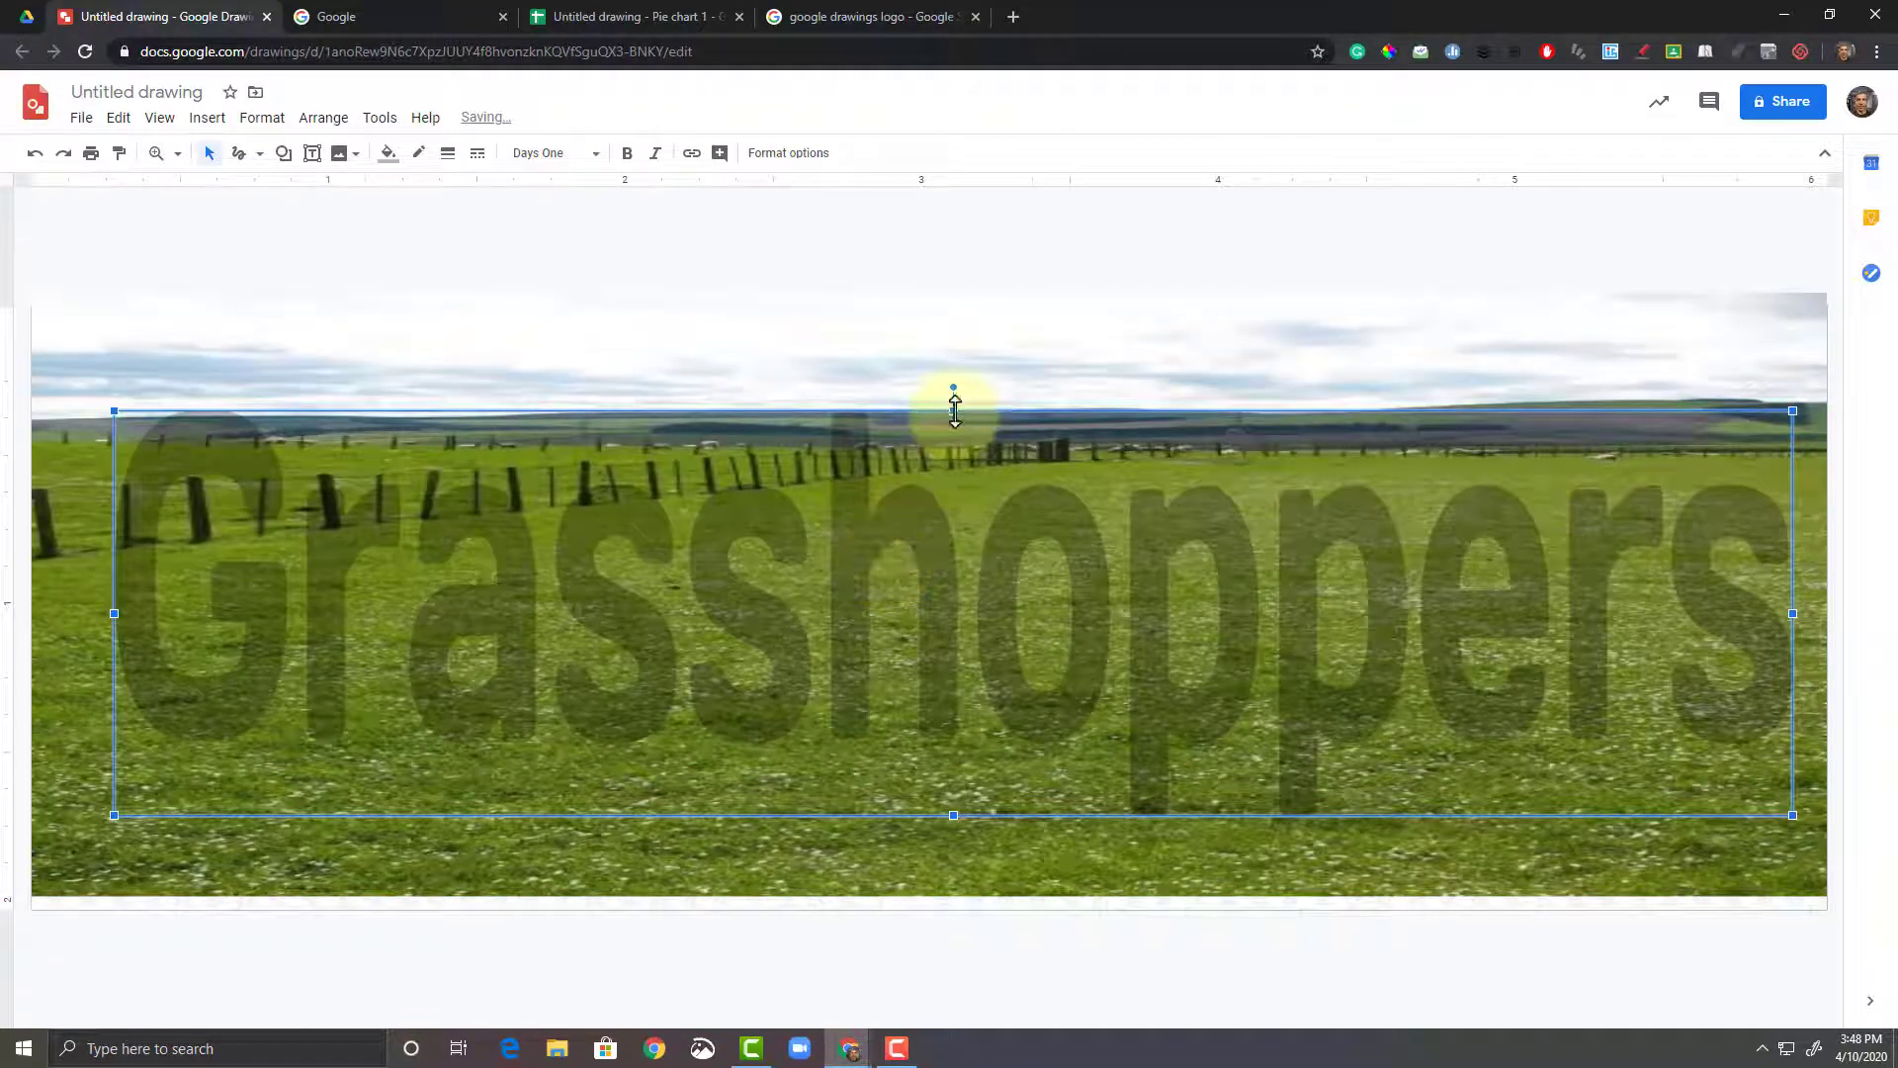
drag(954, 410, 881, 572)
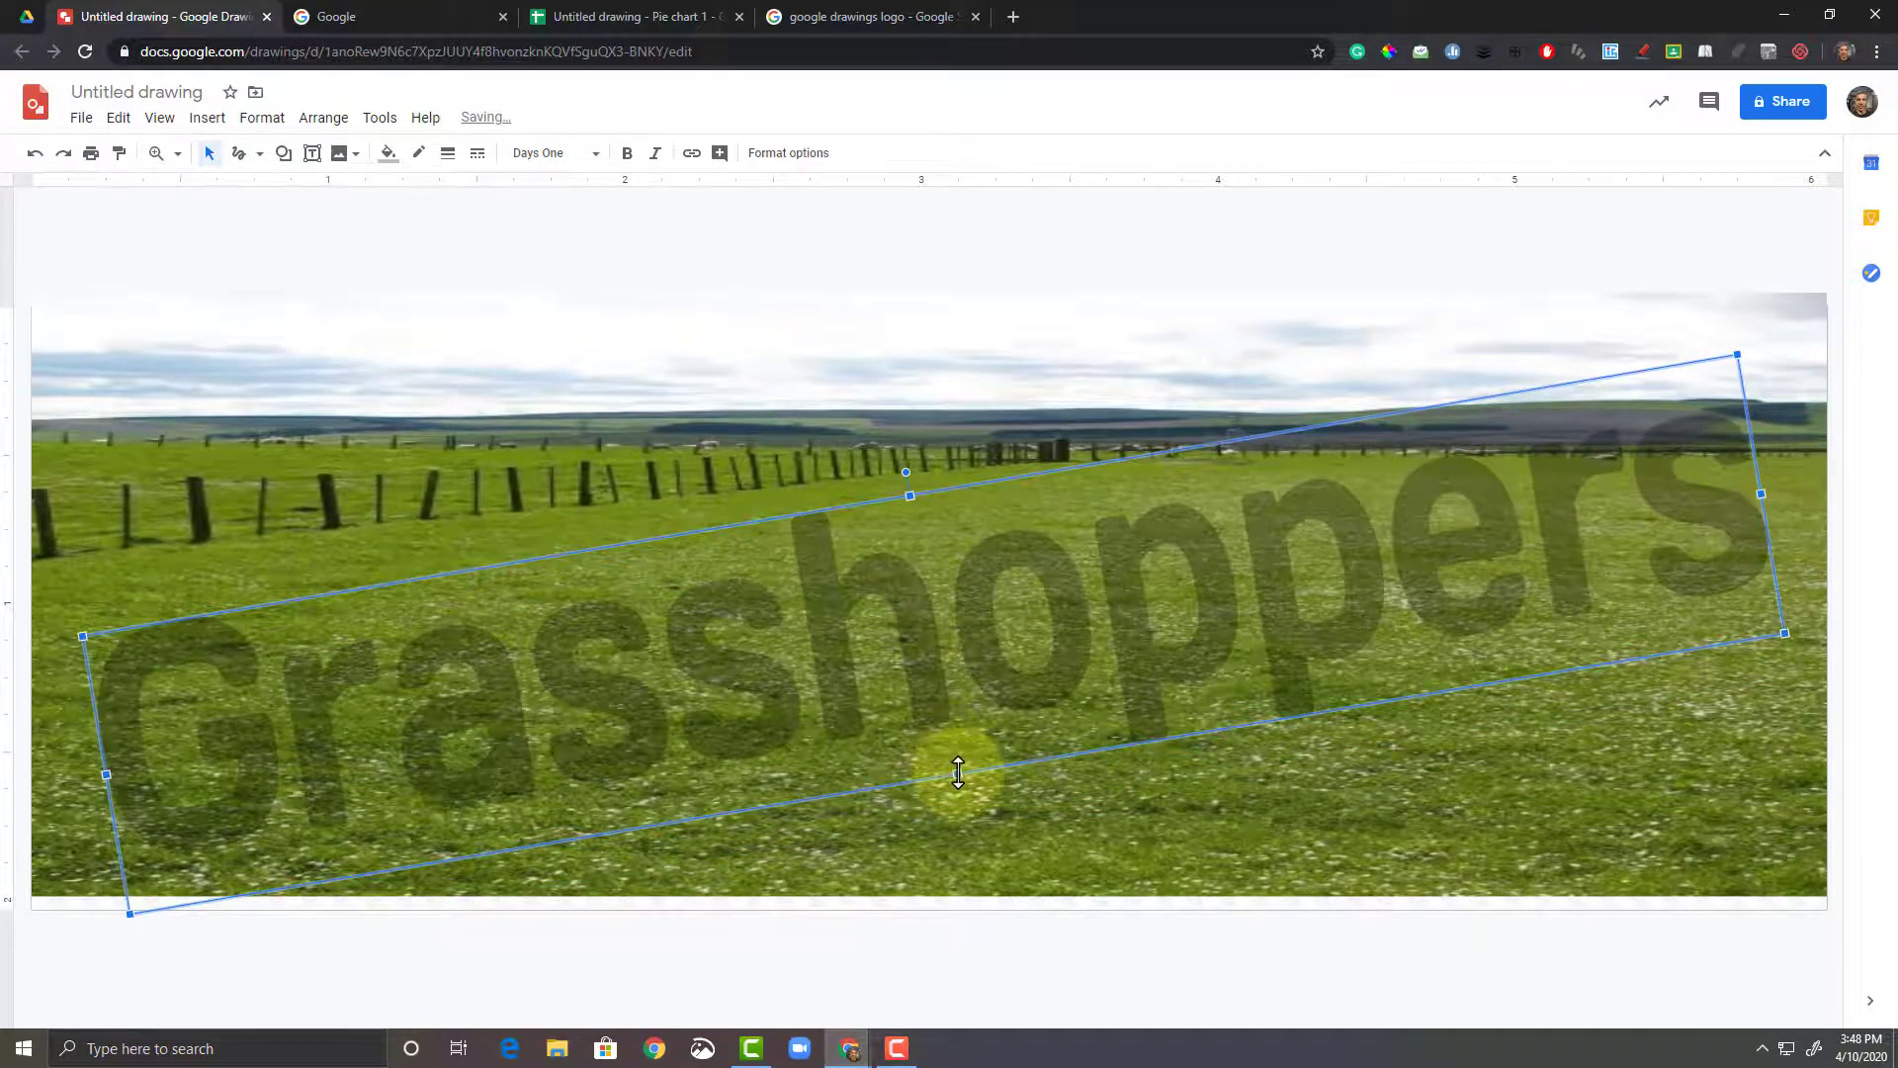
drag(958, 772, 940, 668)
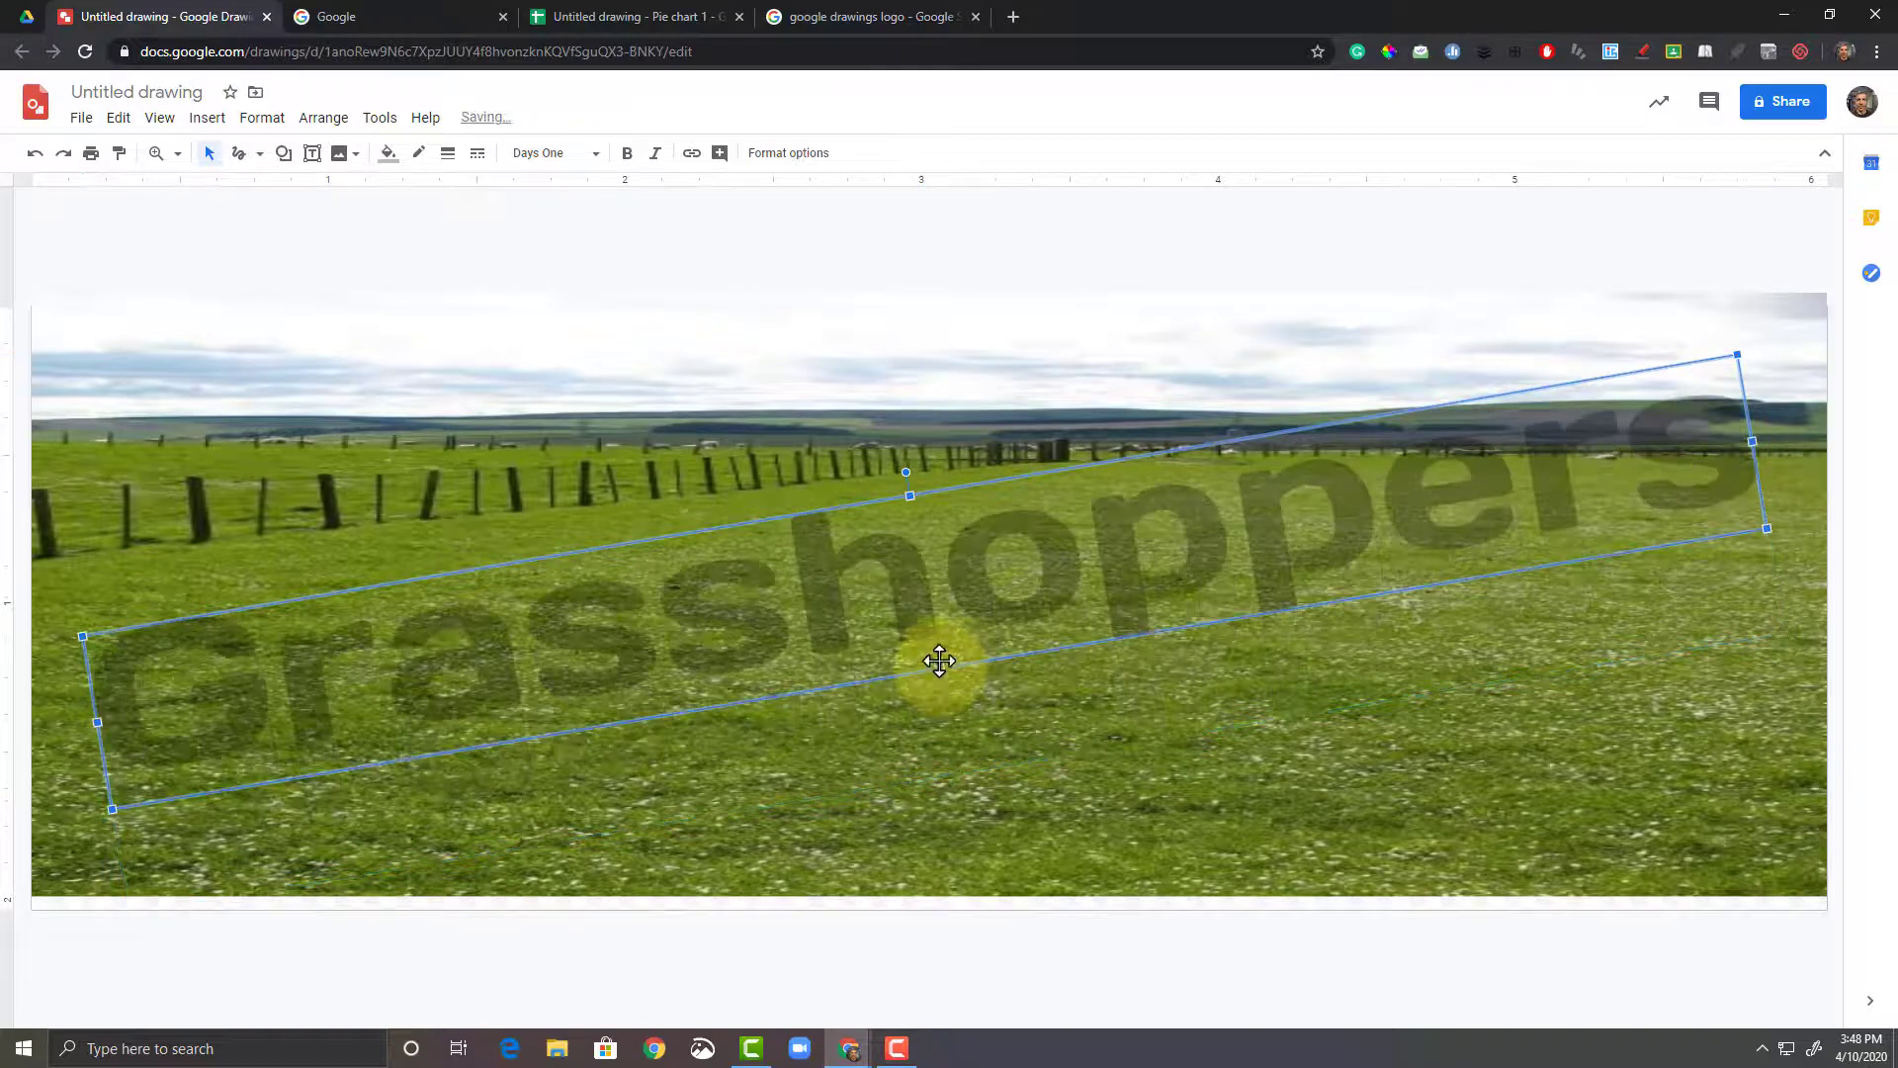
drag(904, 473, 914, 474)
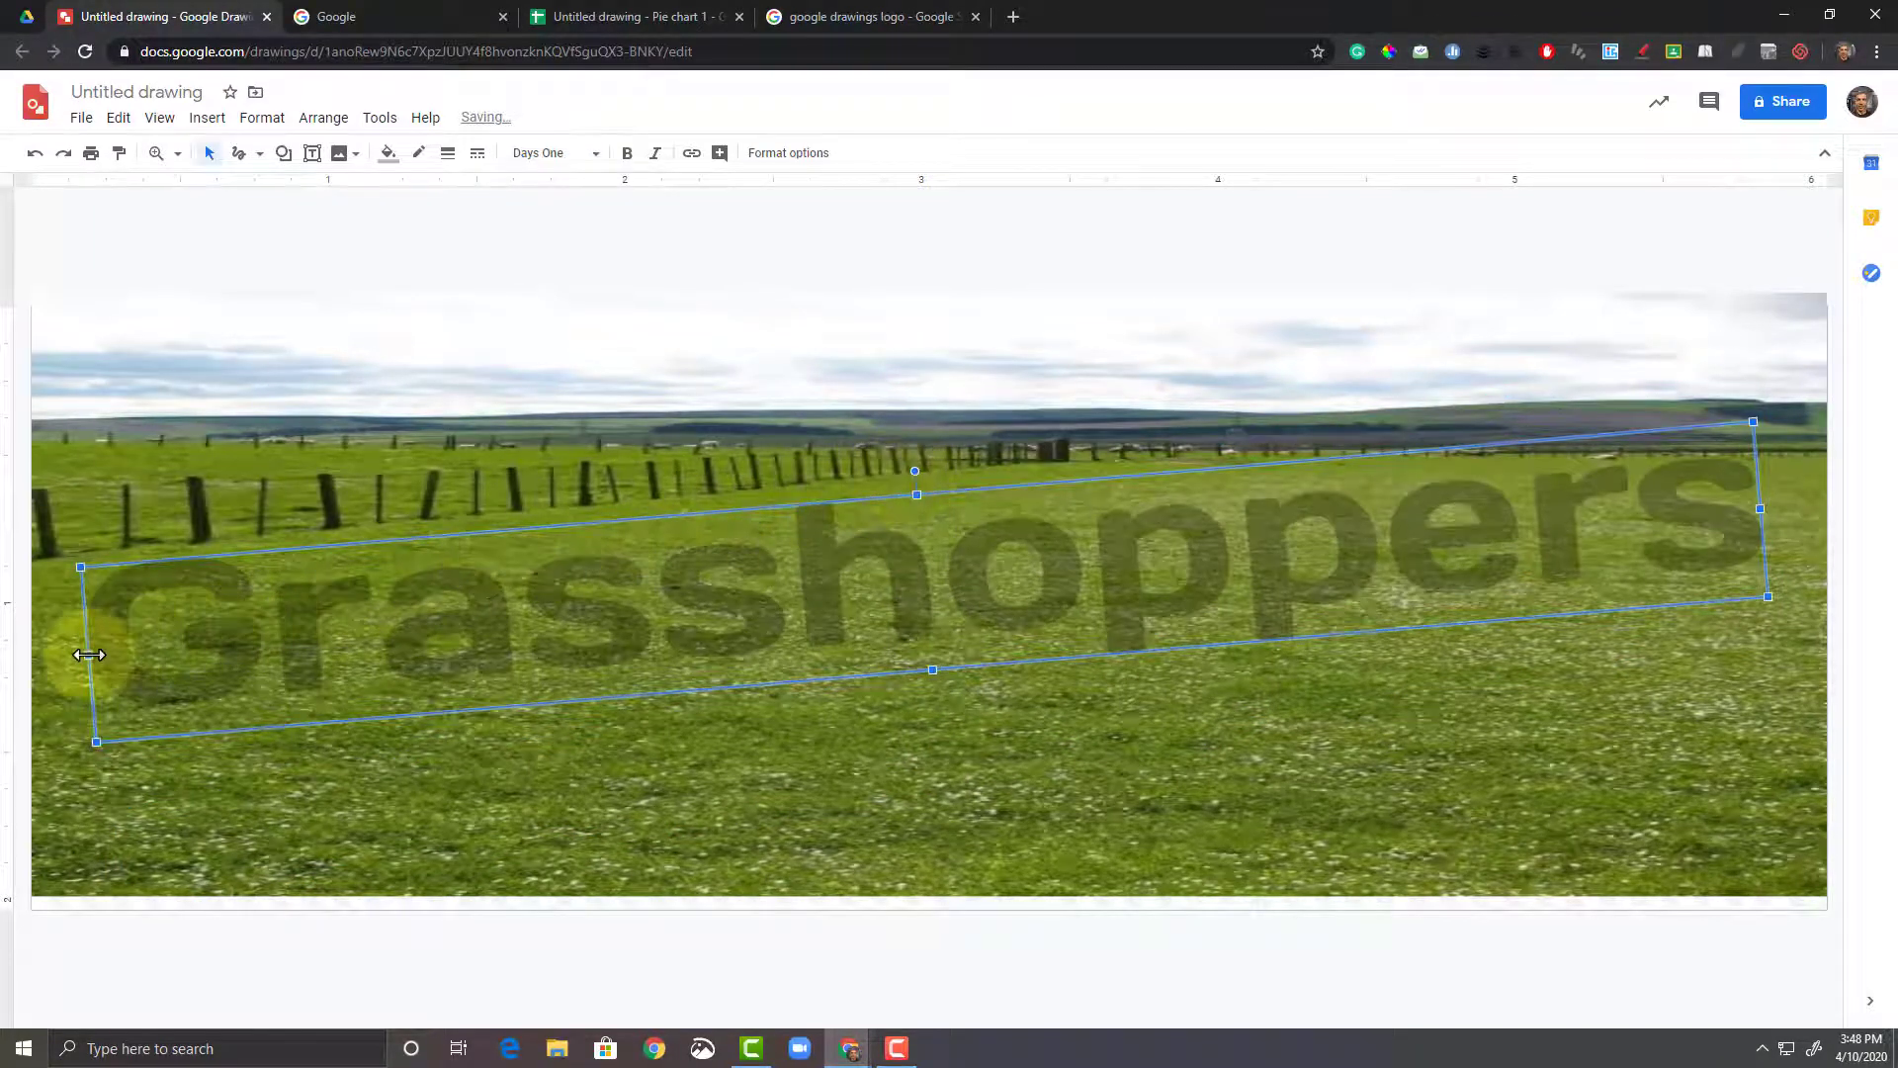
Step: Narrow the Grasshoppers title from its left end and shift it lower on the grass, clear of the fence
drag(89, 655, 454, 649)
drag(665, 626, 584, 654)
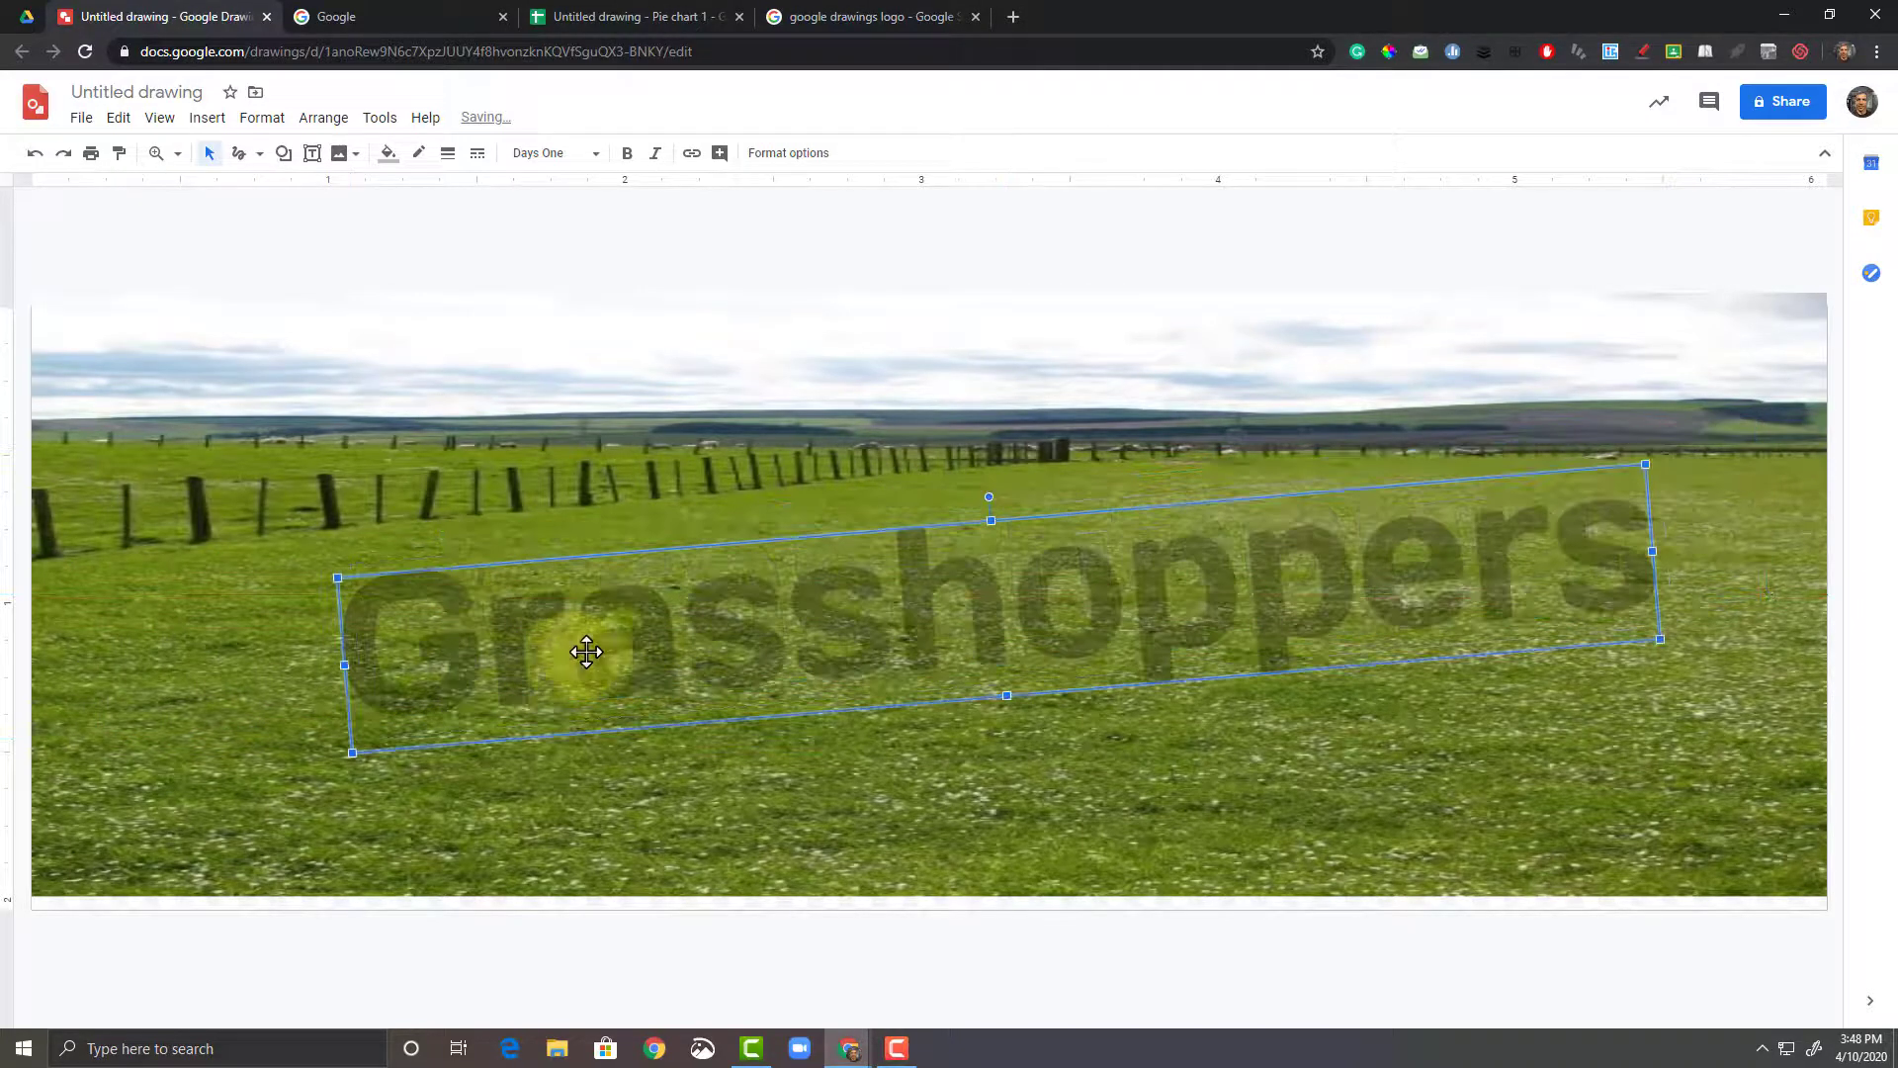
click(890, 521)
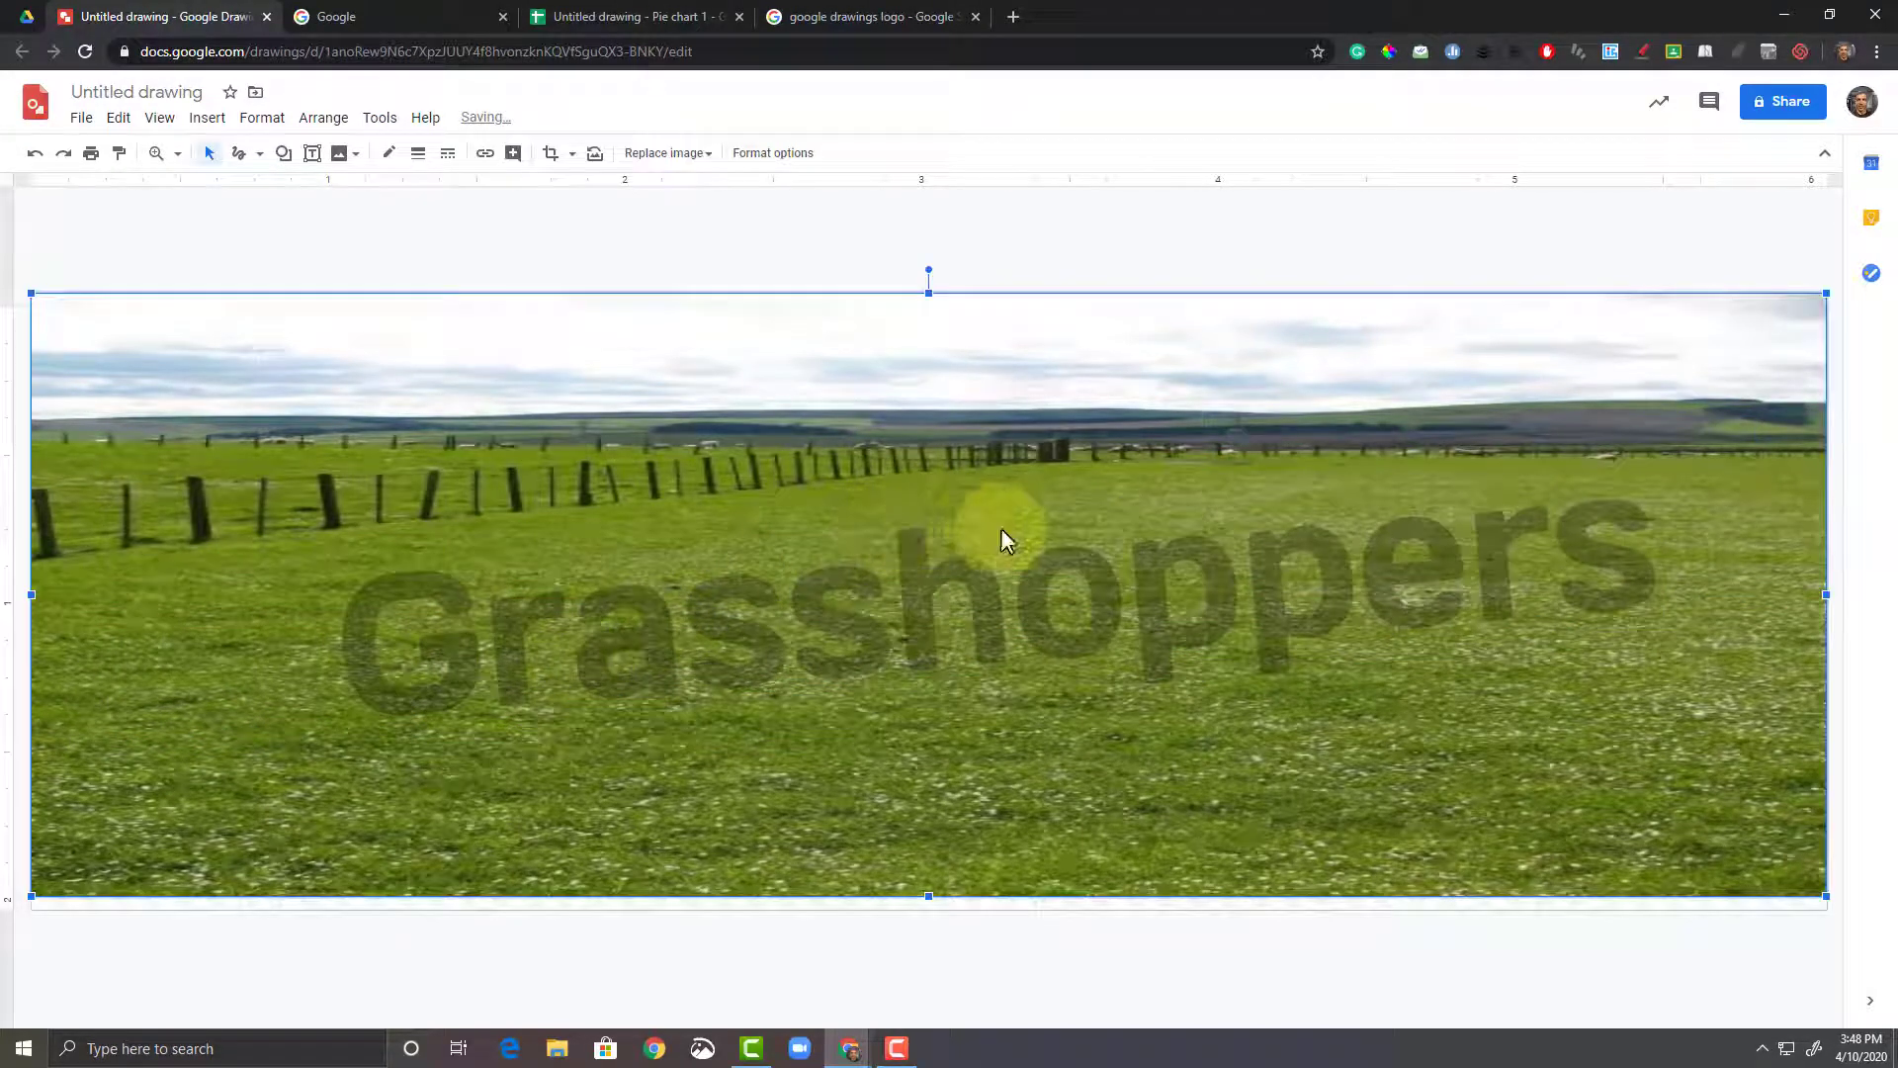
Step: Recolor the Grasshoppers title's fill with the semi-transparent custom red #9f2c2c7b
click(979, 609)
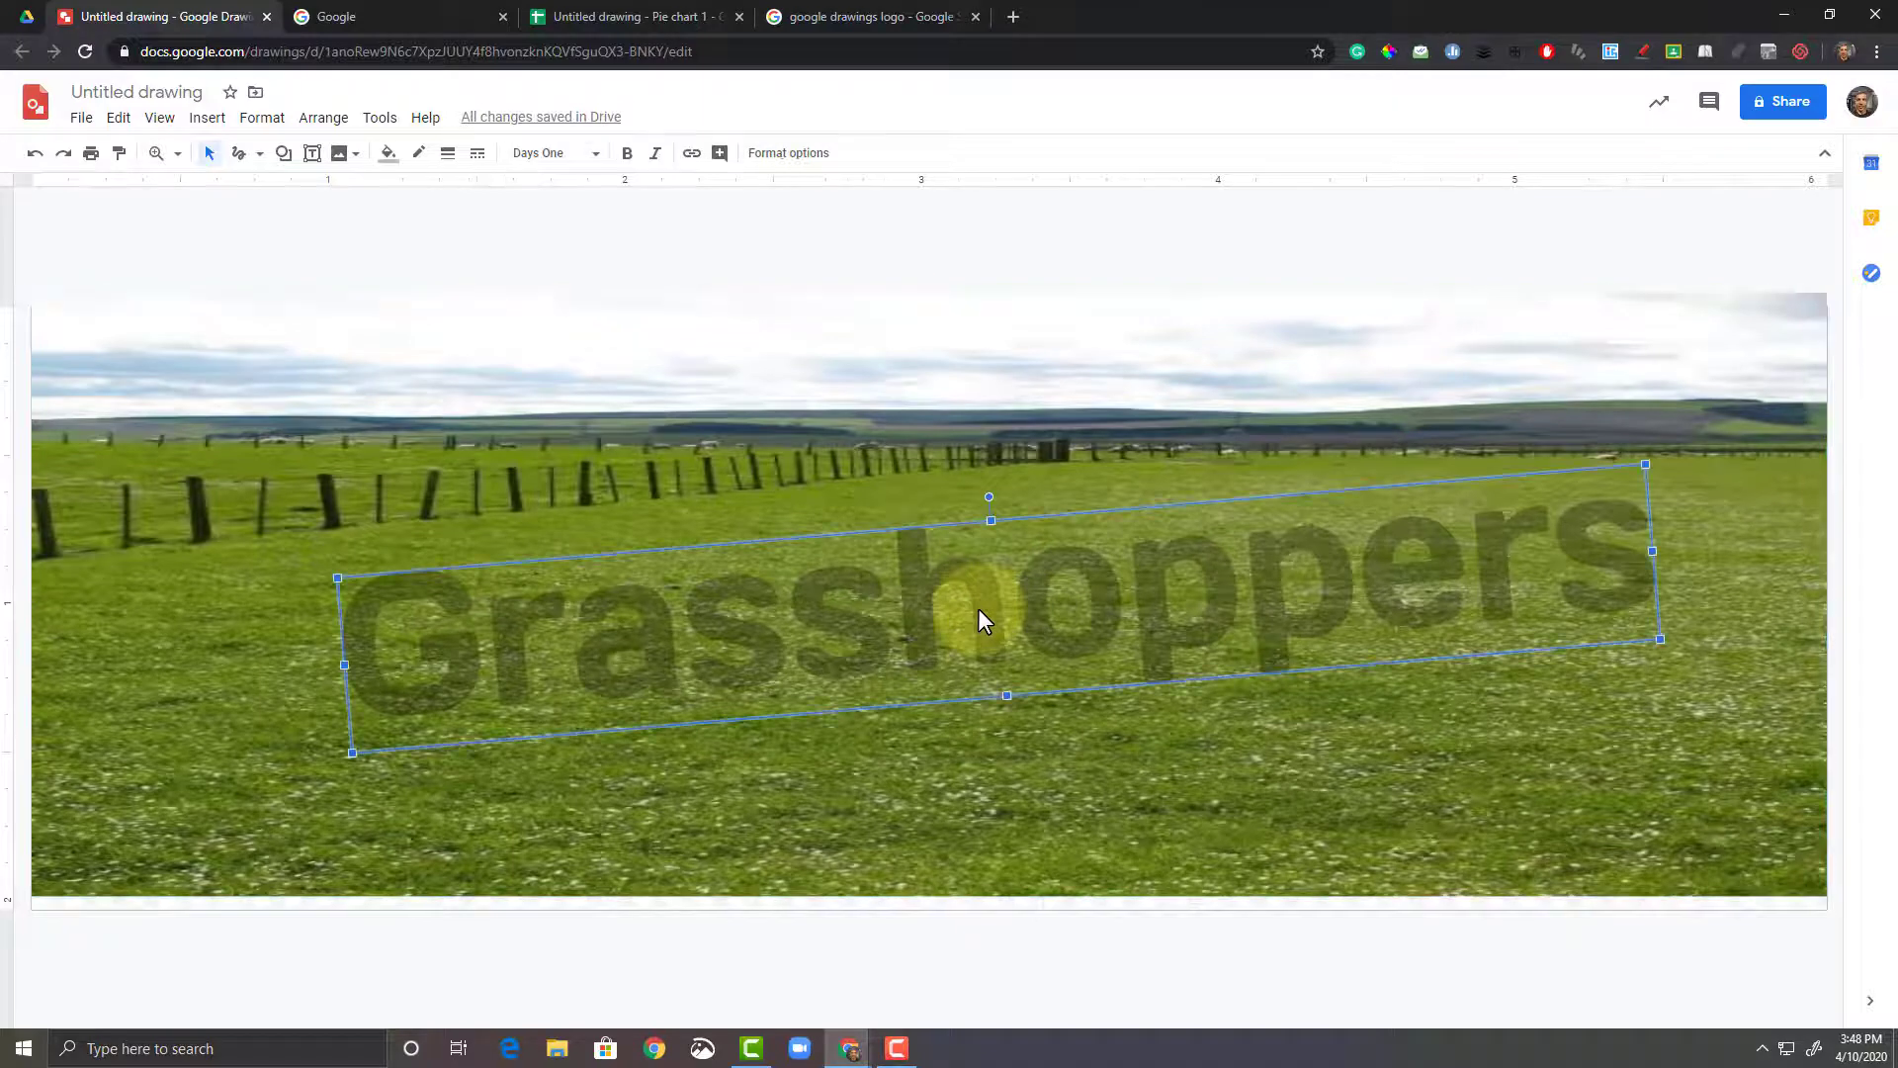
click(388, 153)
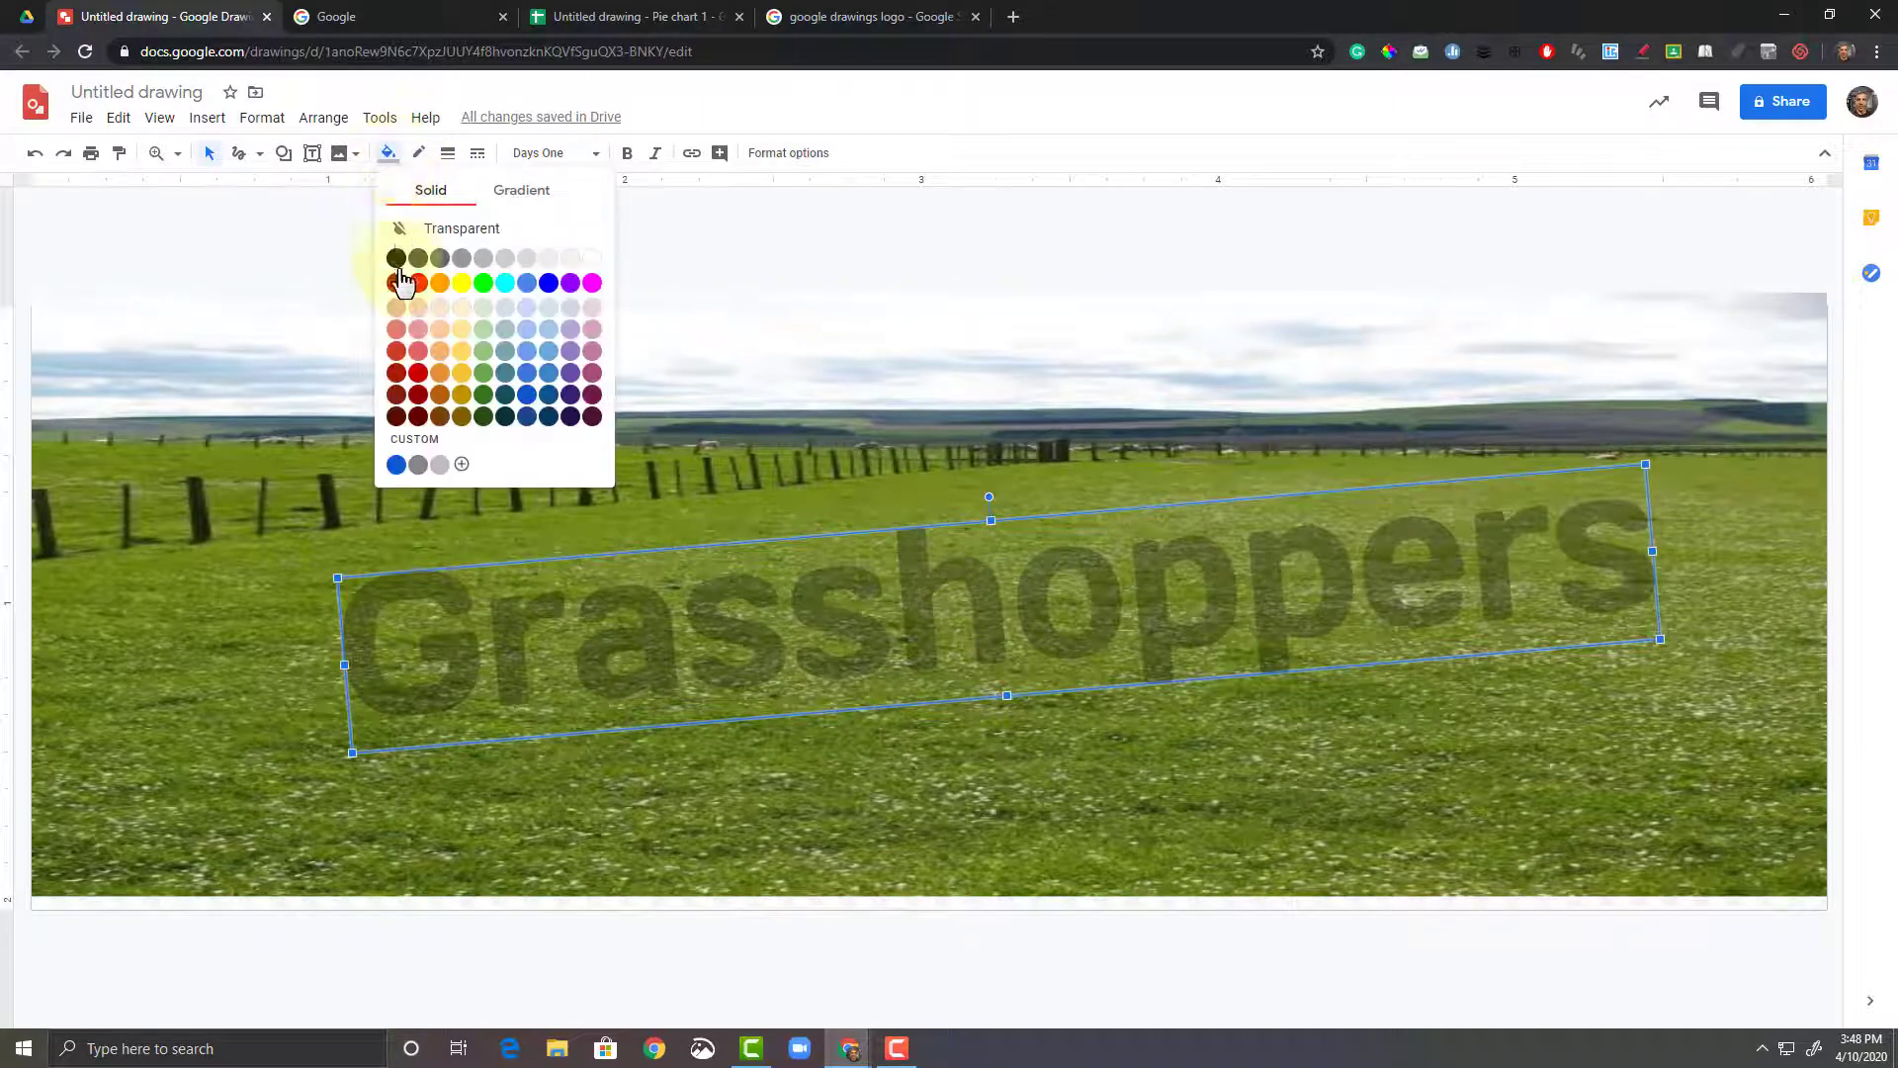
click(410, 446)
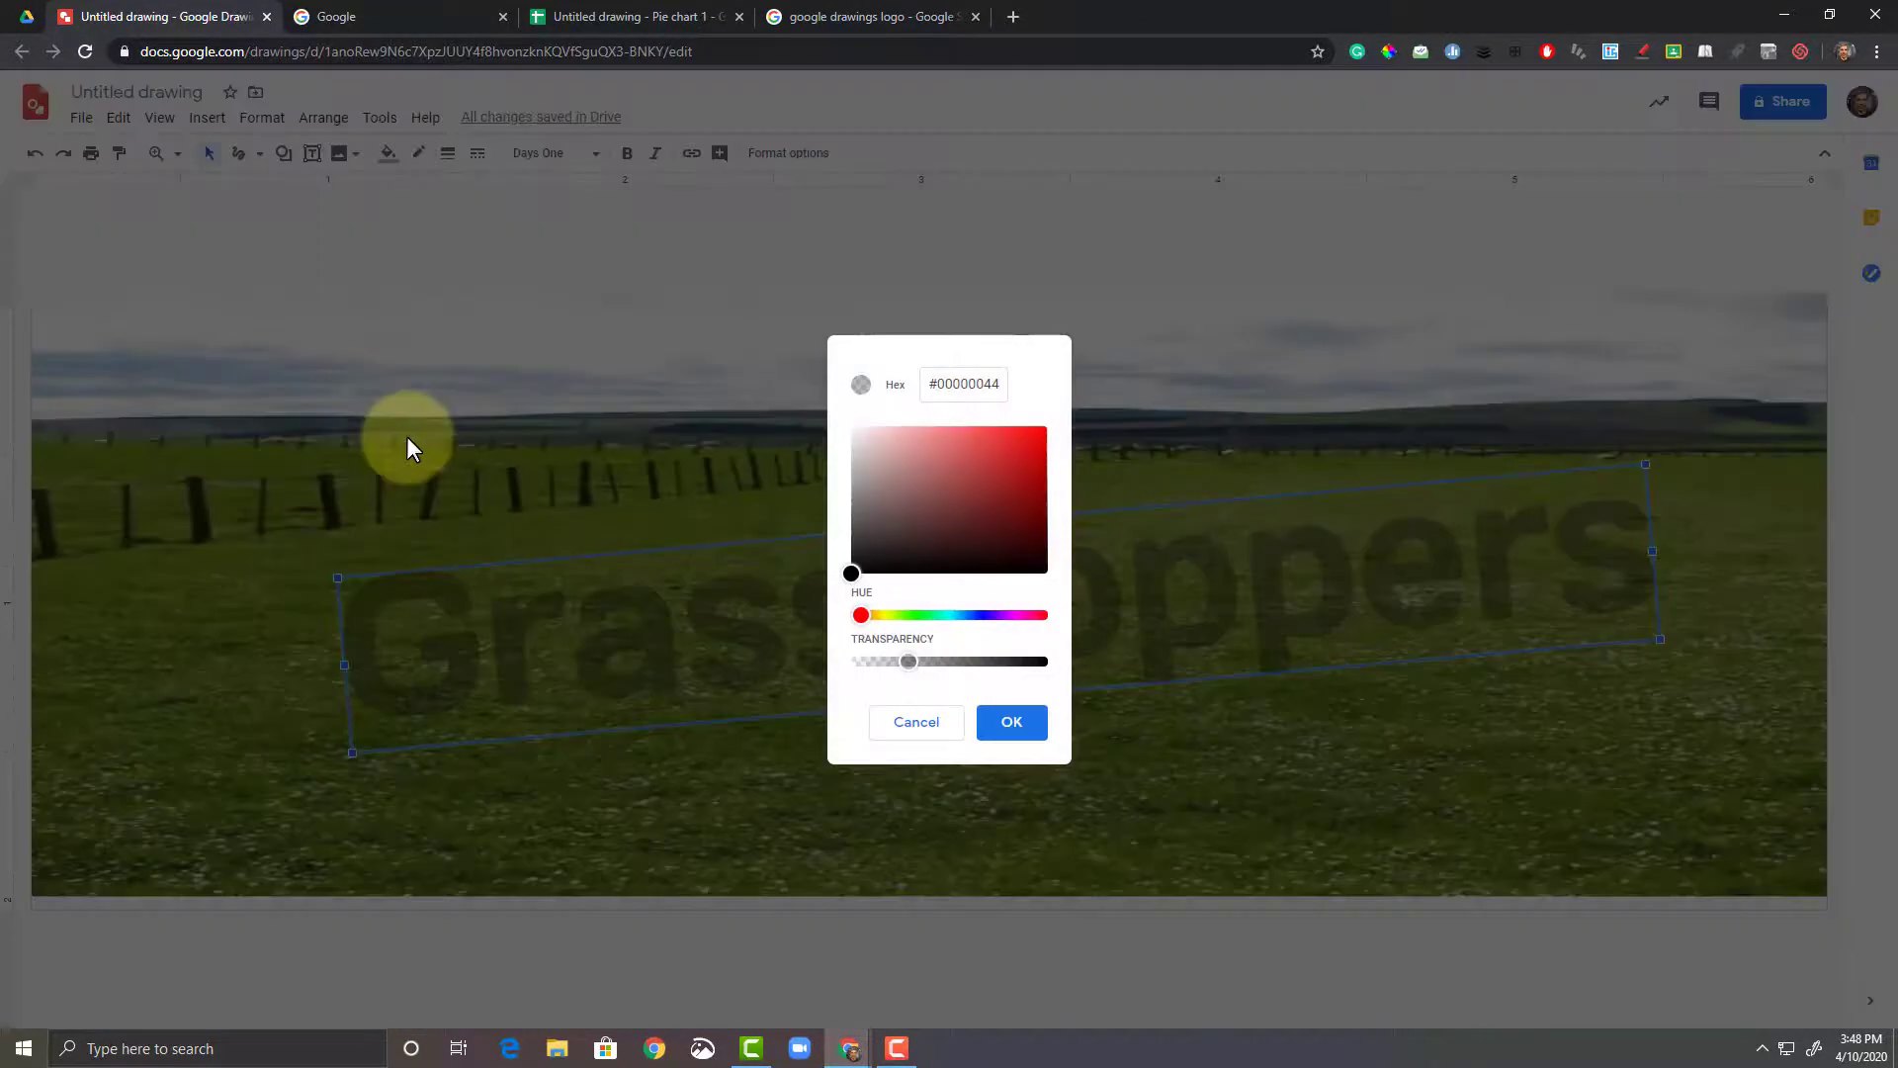
mouse_move(851, 576)
mouse_down()
mouse_move(903, 542)
mouse_move(999, 542)
mouse_move(978, 495)
mouse_move(993, 481)
mouse_up()
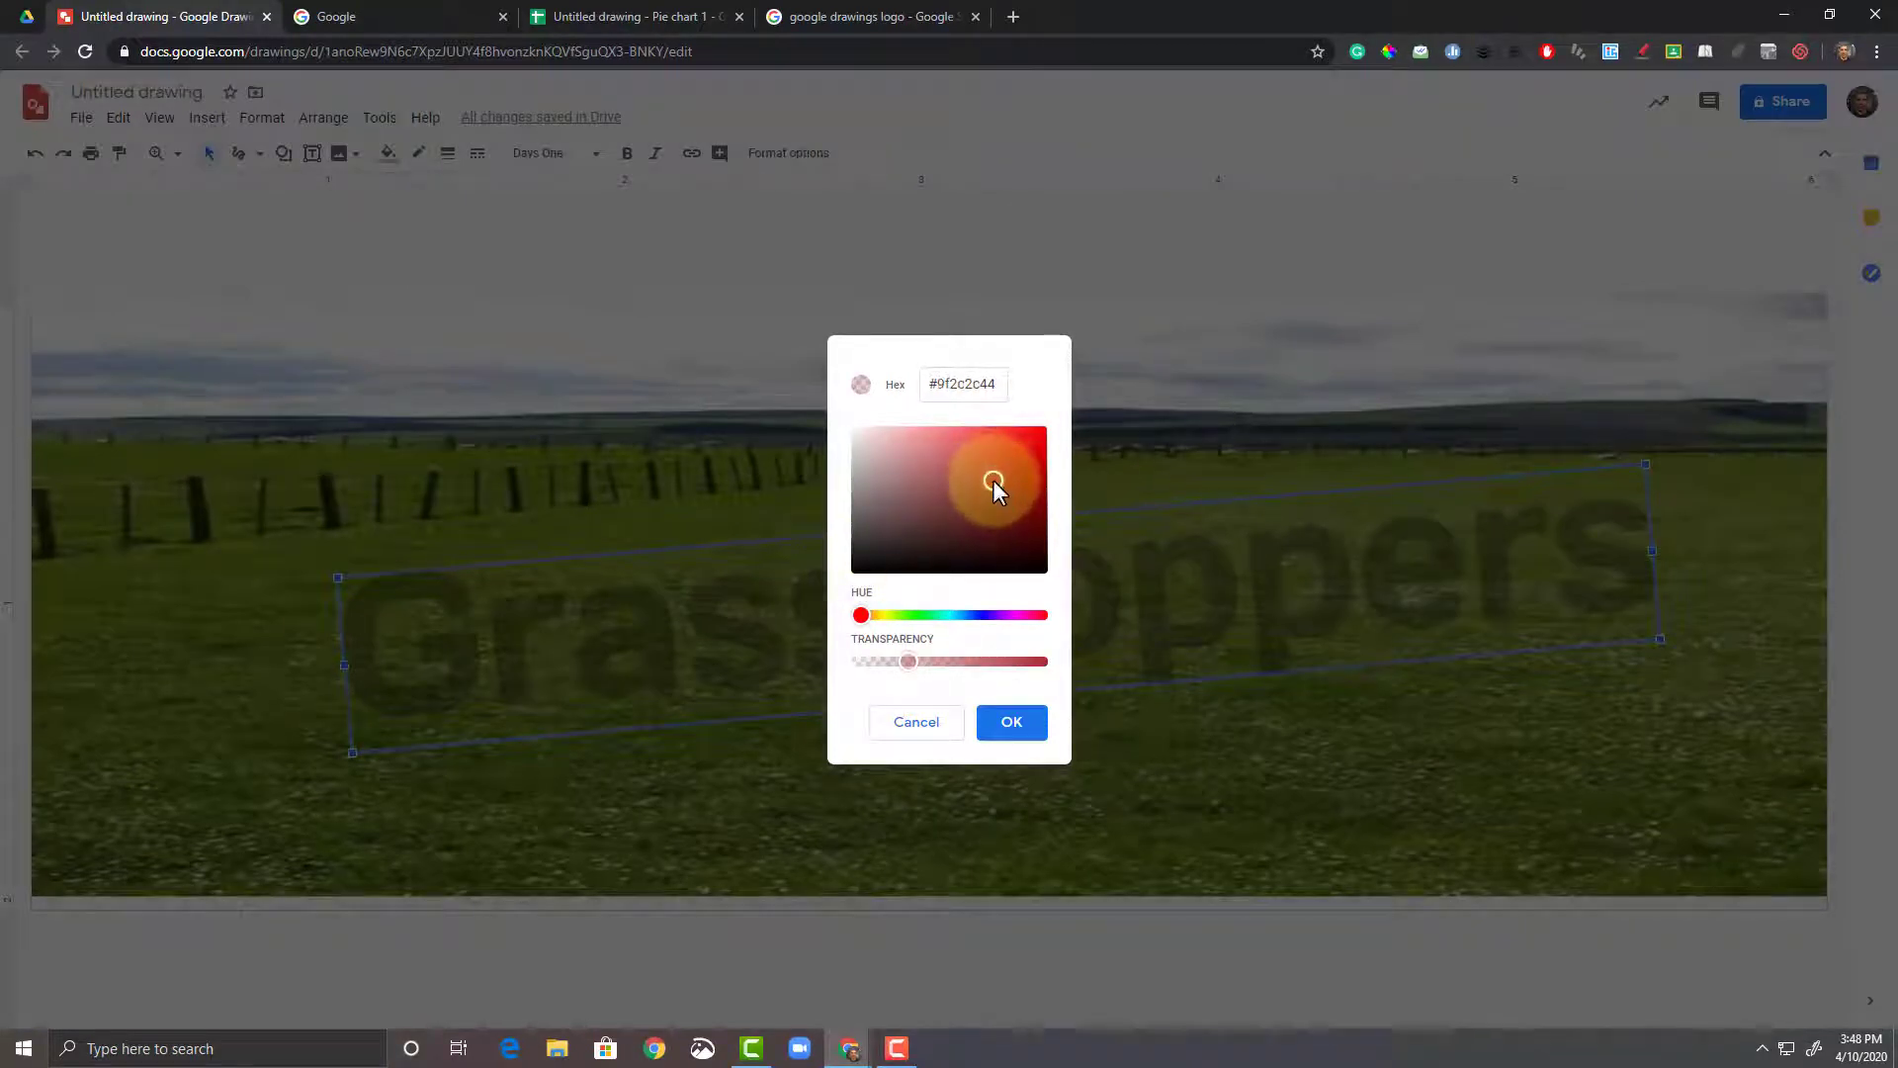
drag(910, 663, 947, 665)
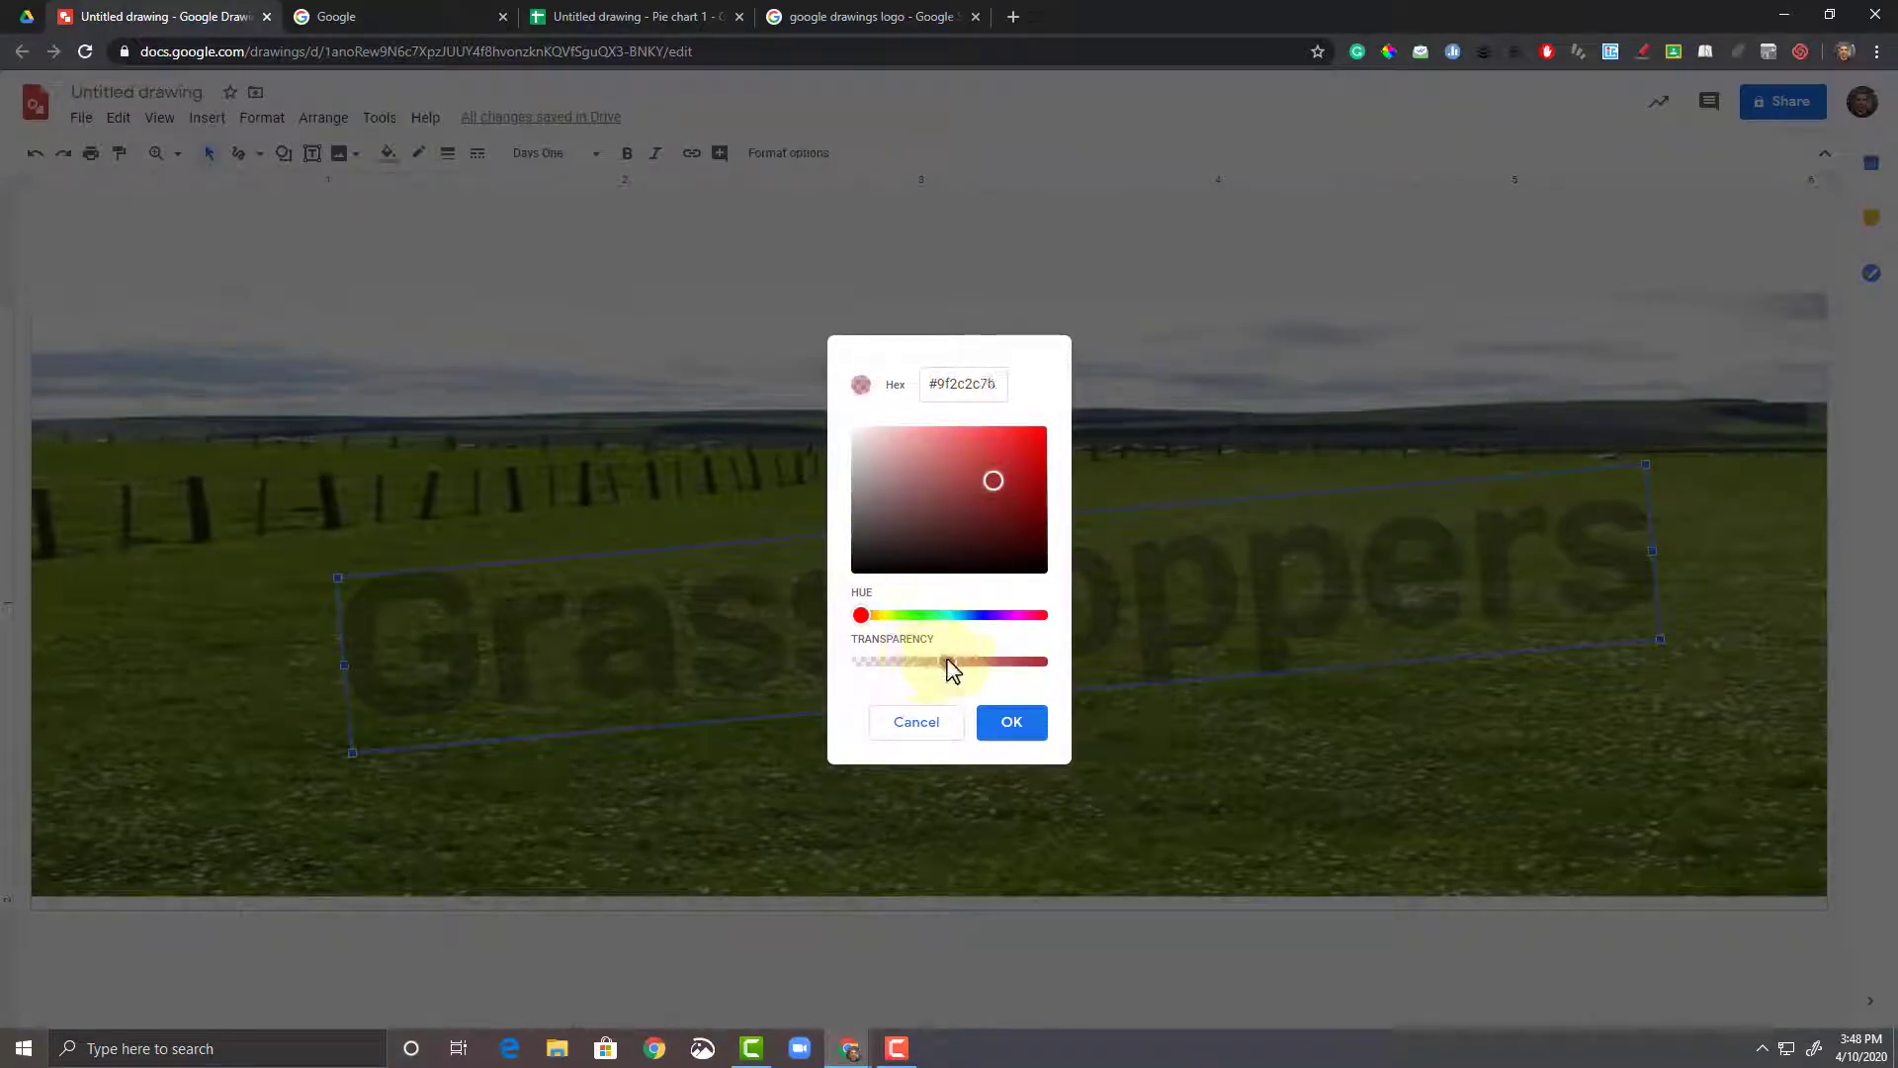
click(1013, 725)
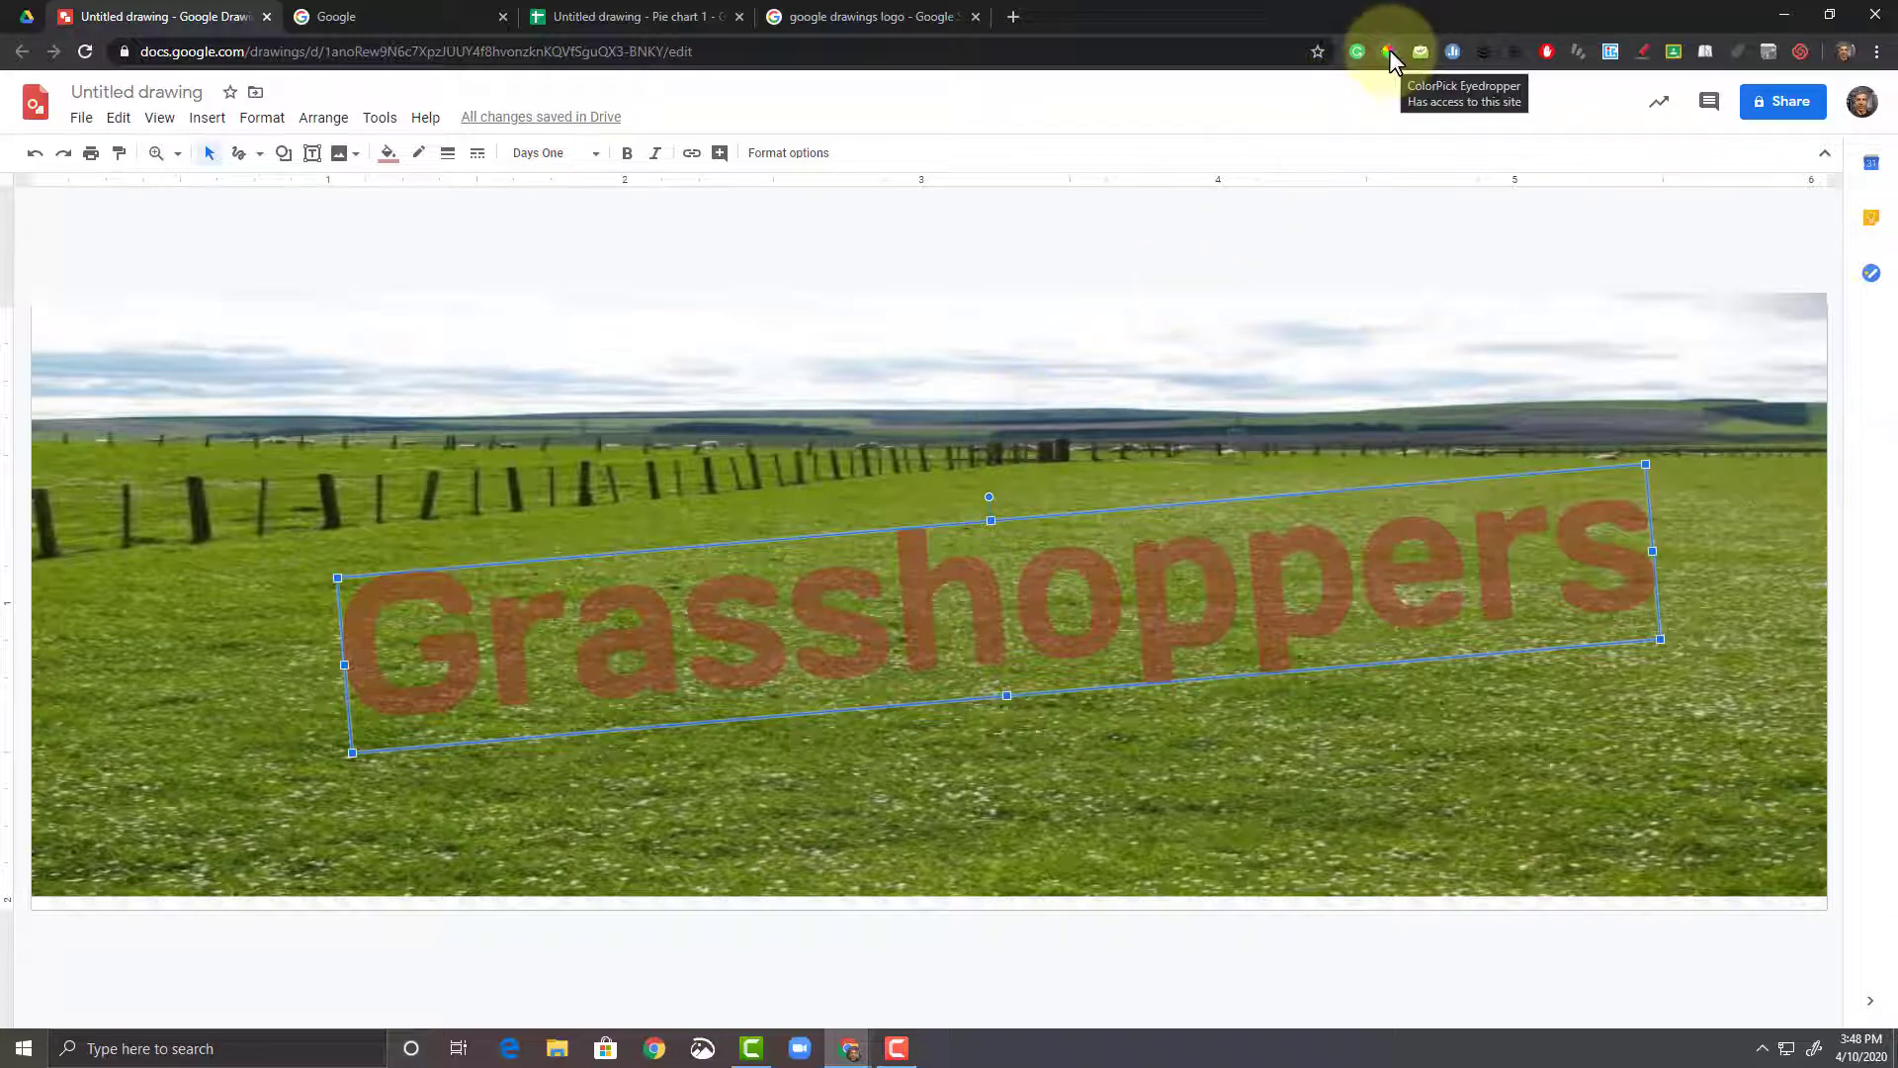
Step: Sample the grass green 71881C from the photo with ColorPick Eyedropper and copy its hex code
click(1389, 53)
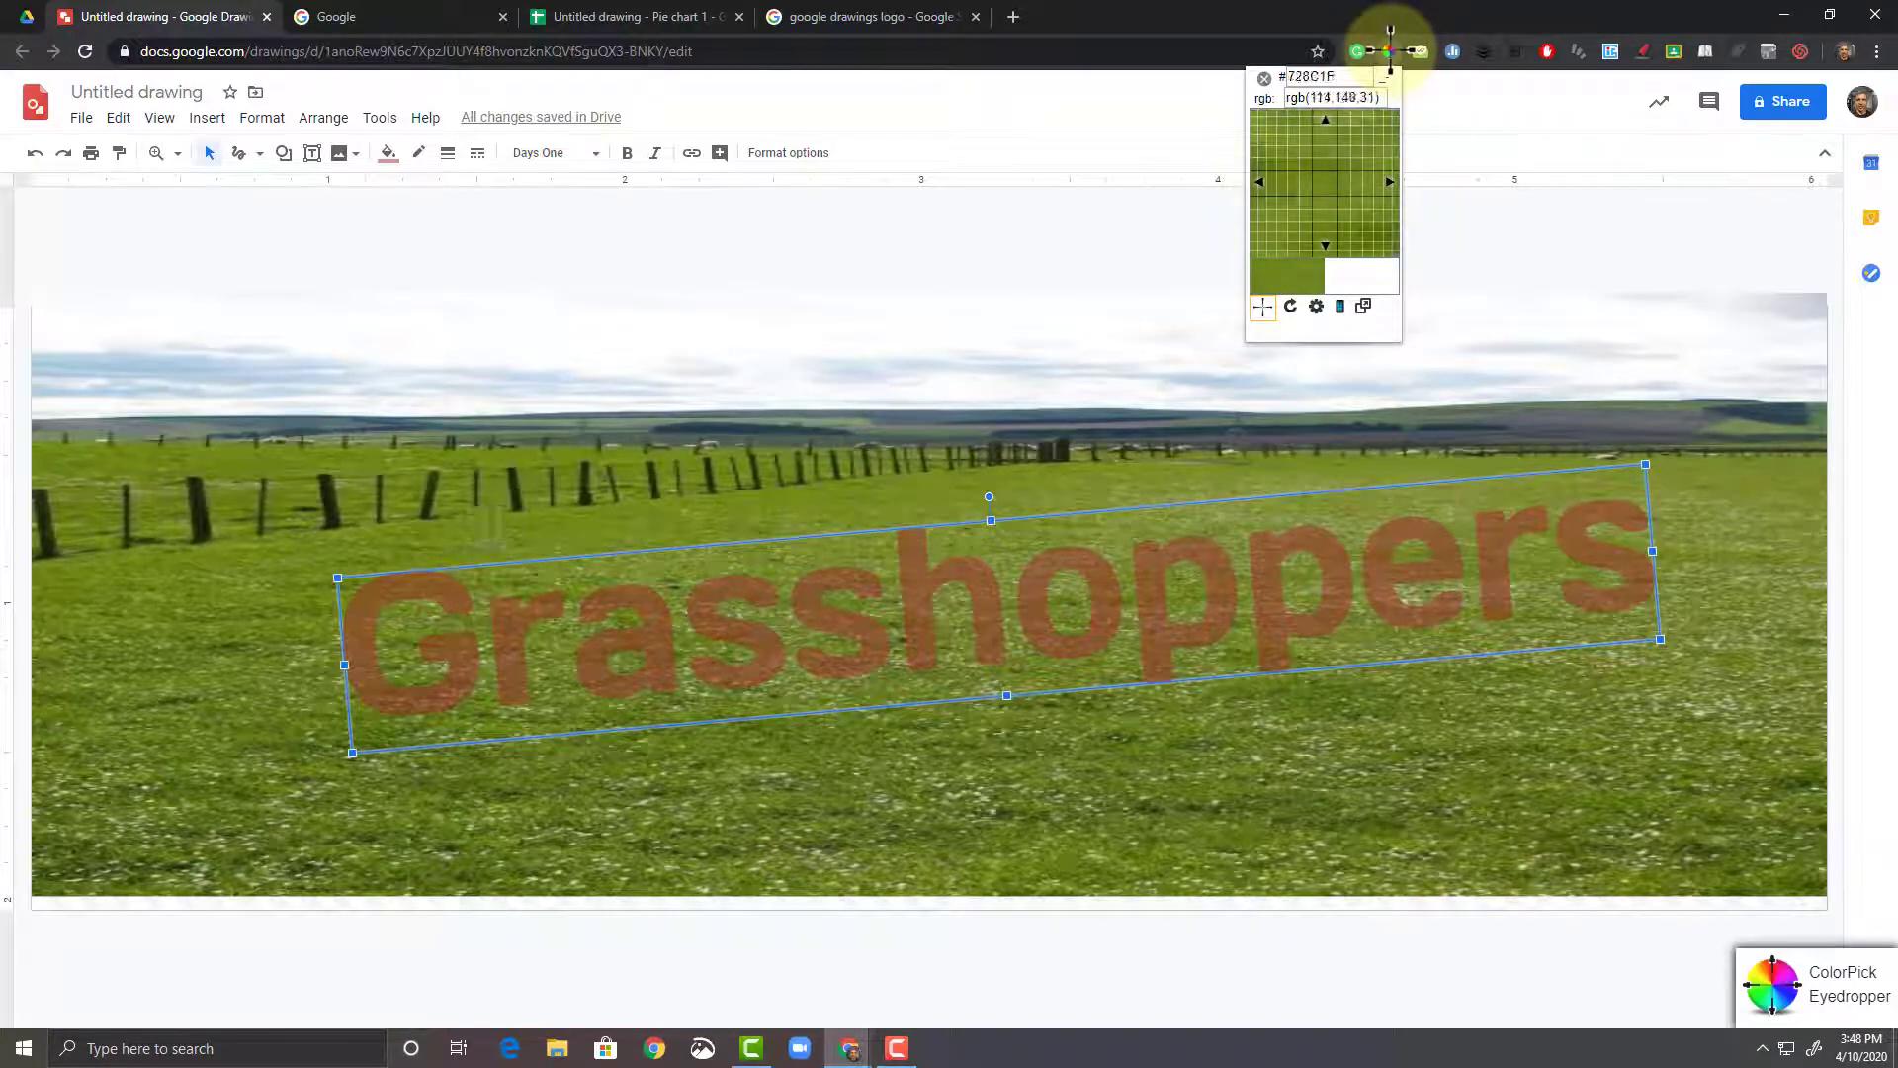
click(238, 600)
key(ctrl+c)
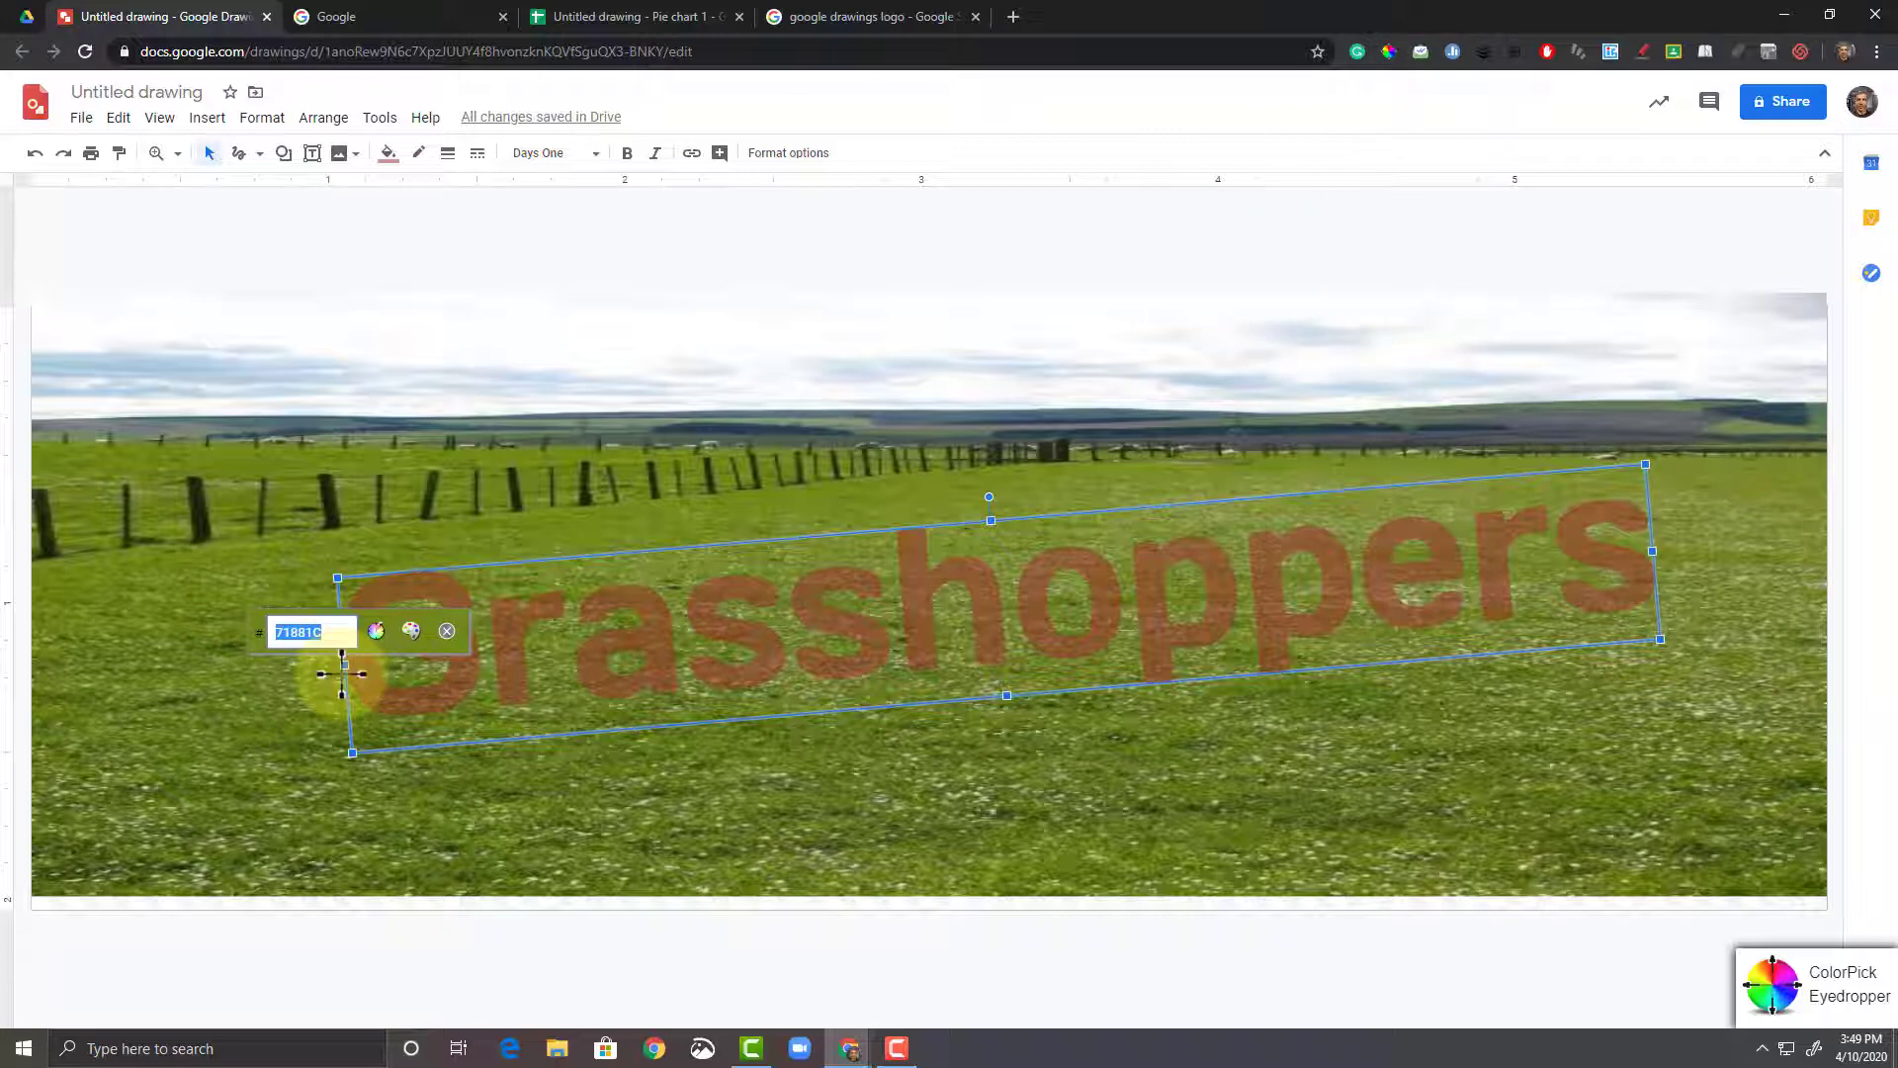
click(446, 631)
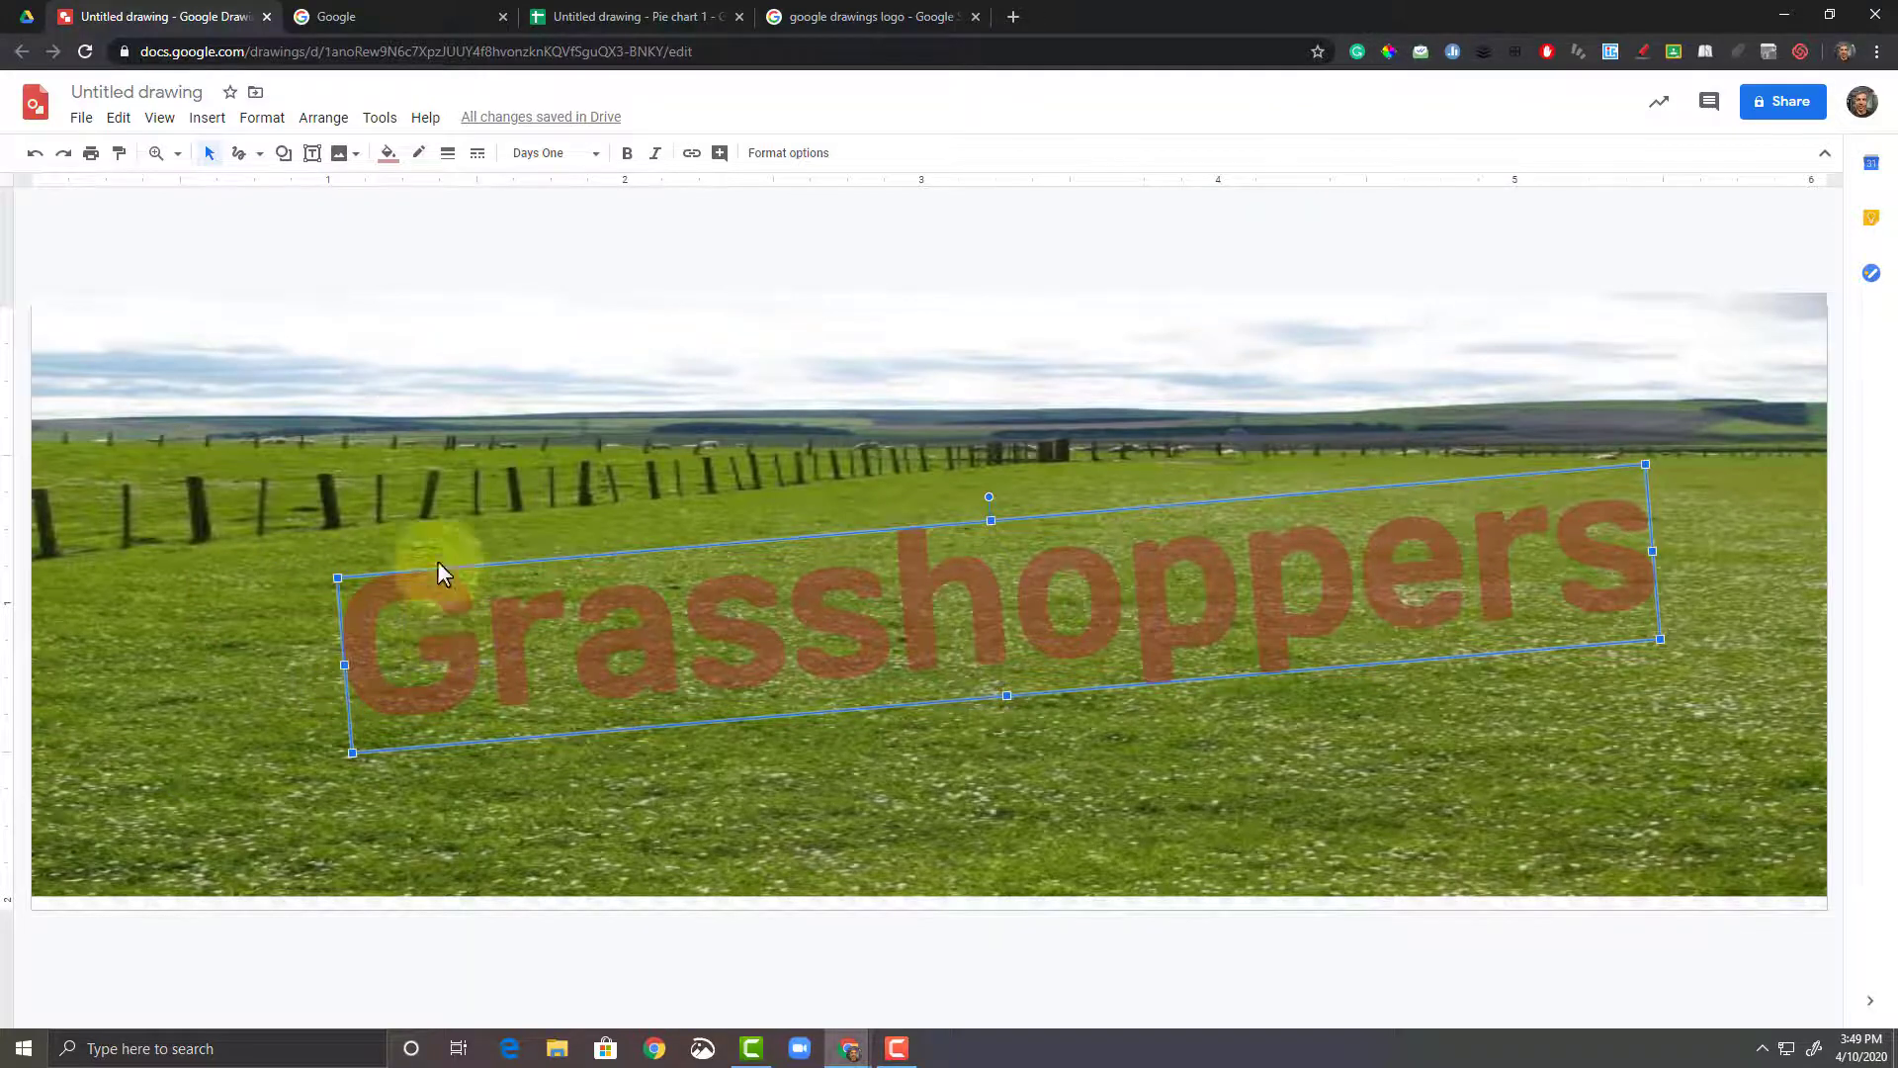
Step: Set the Grasshoppers title's fill to the copied custom color 71881C
click(389, 158)
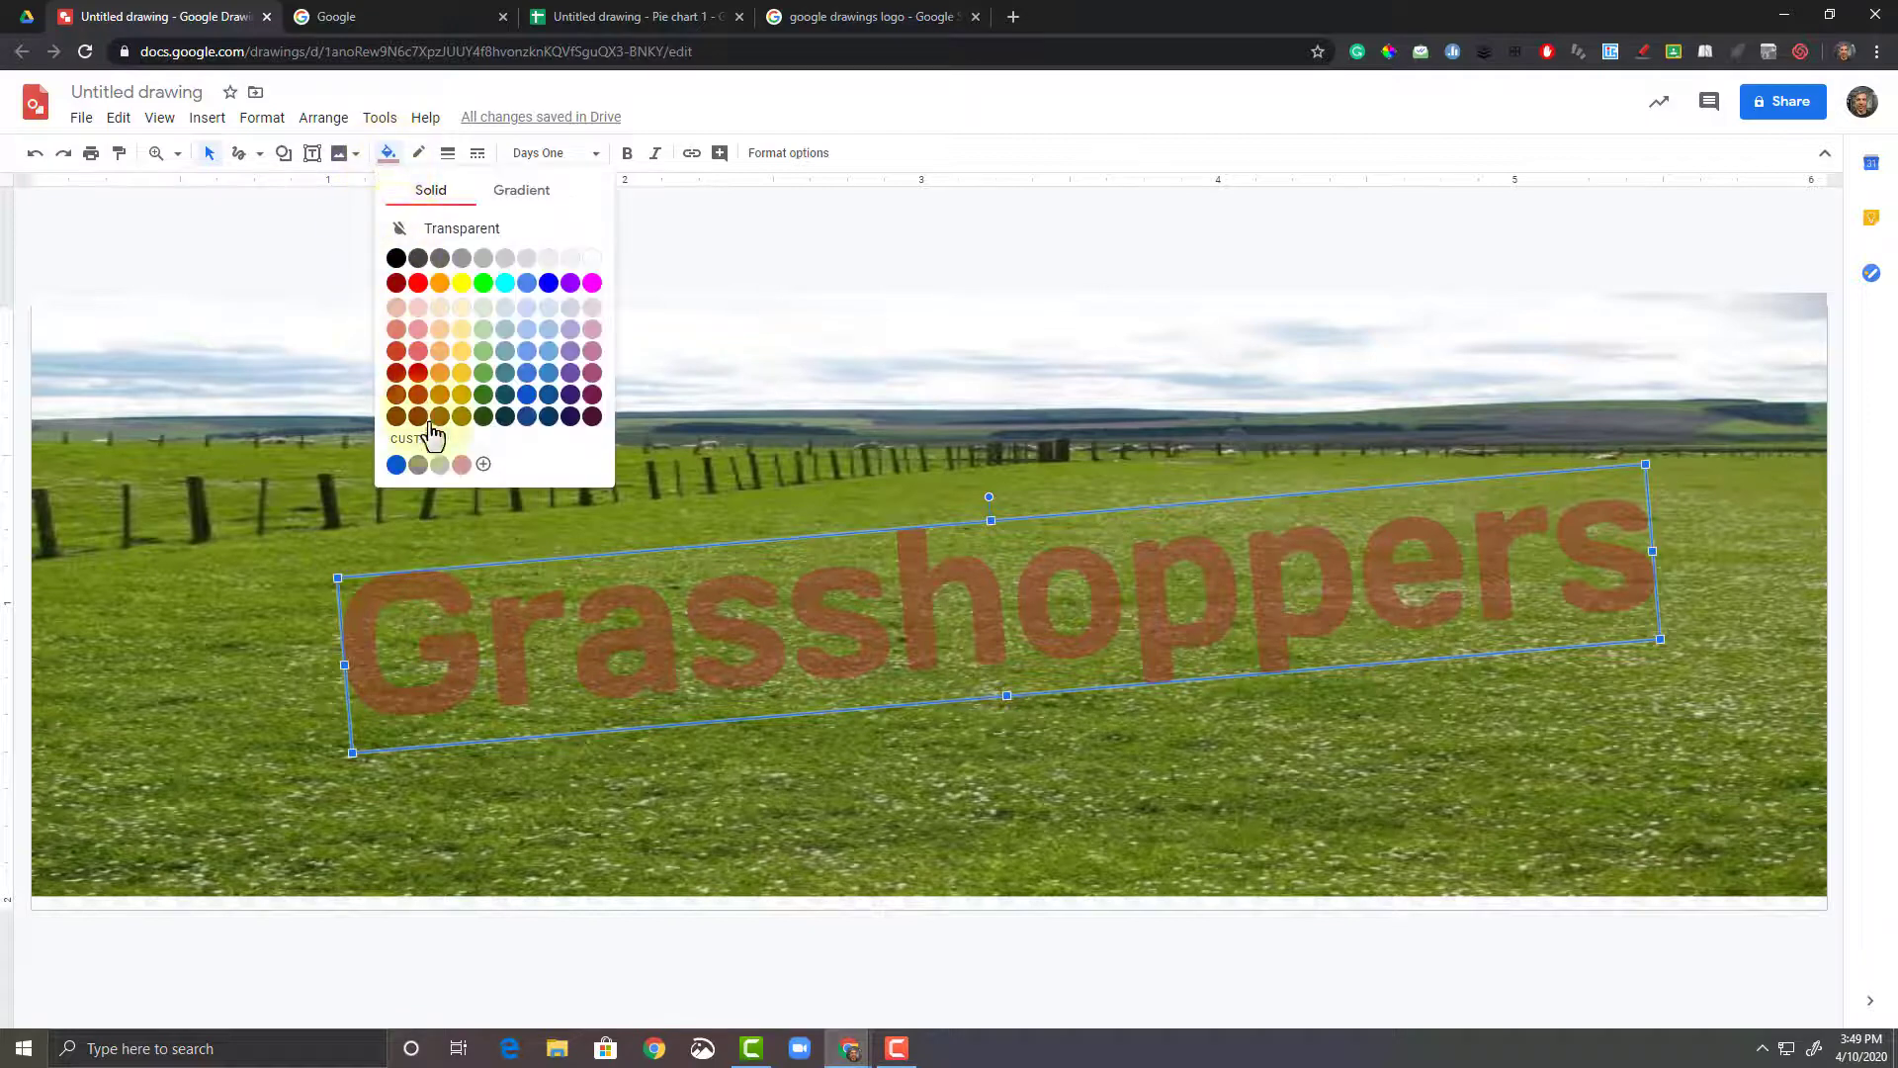
click(483, 464)
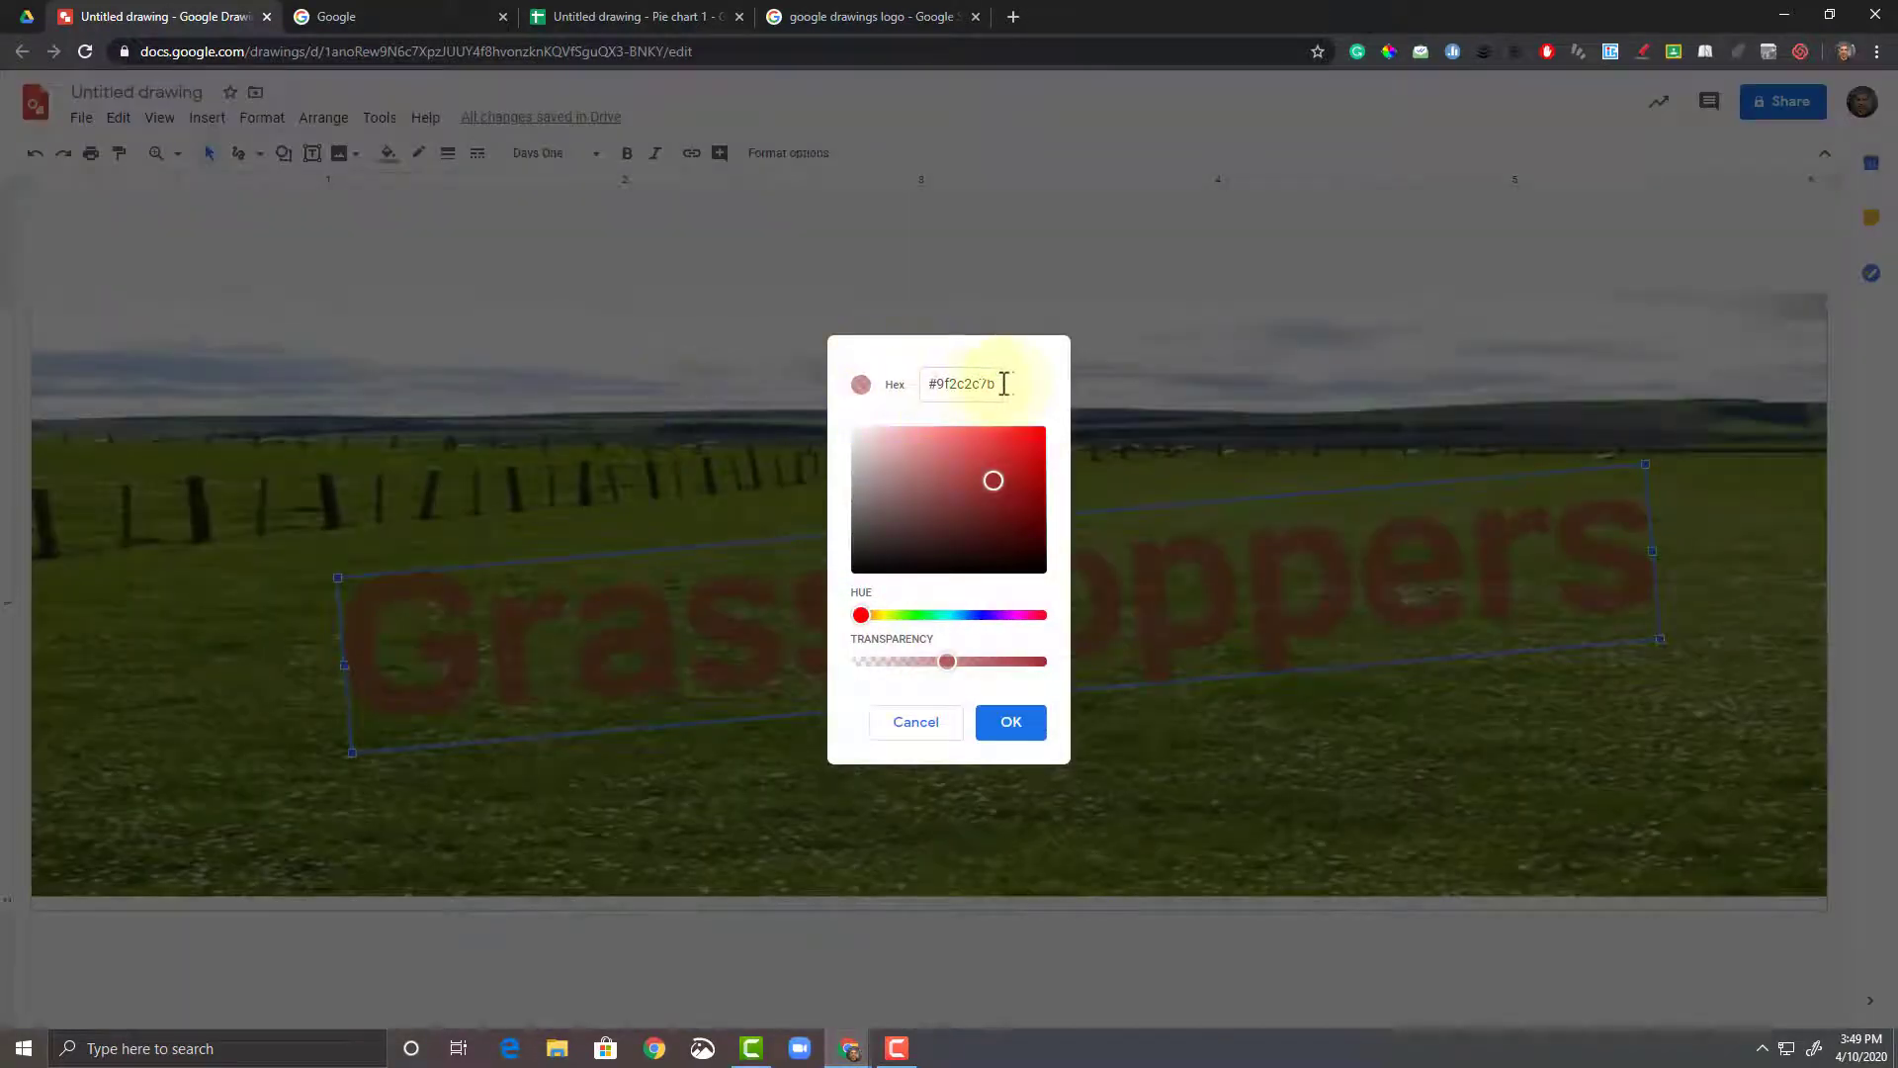
drag(1001, 384, 868, 383)
key(ctrl+v)
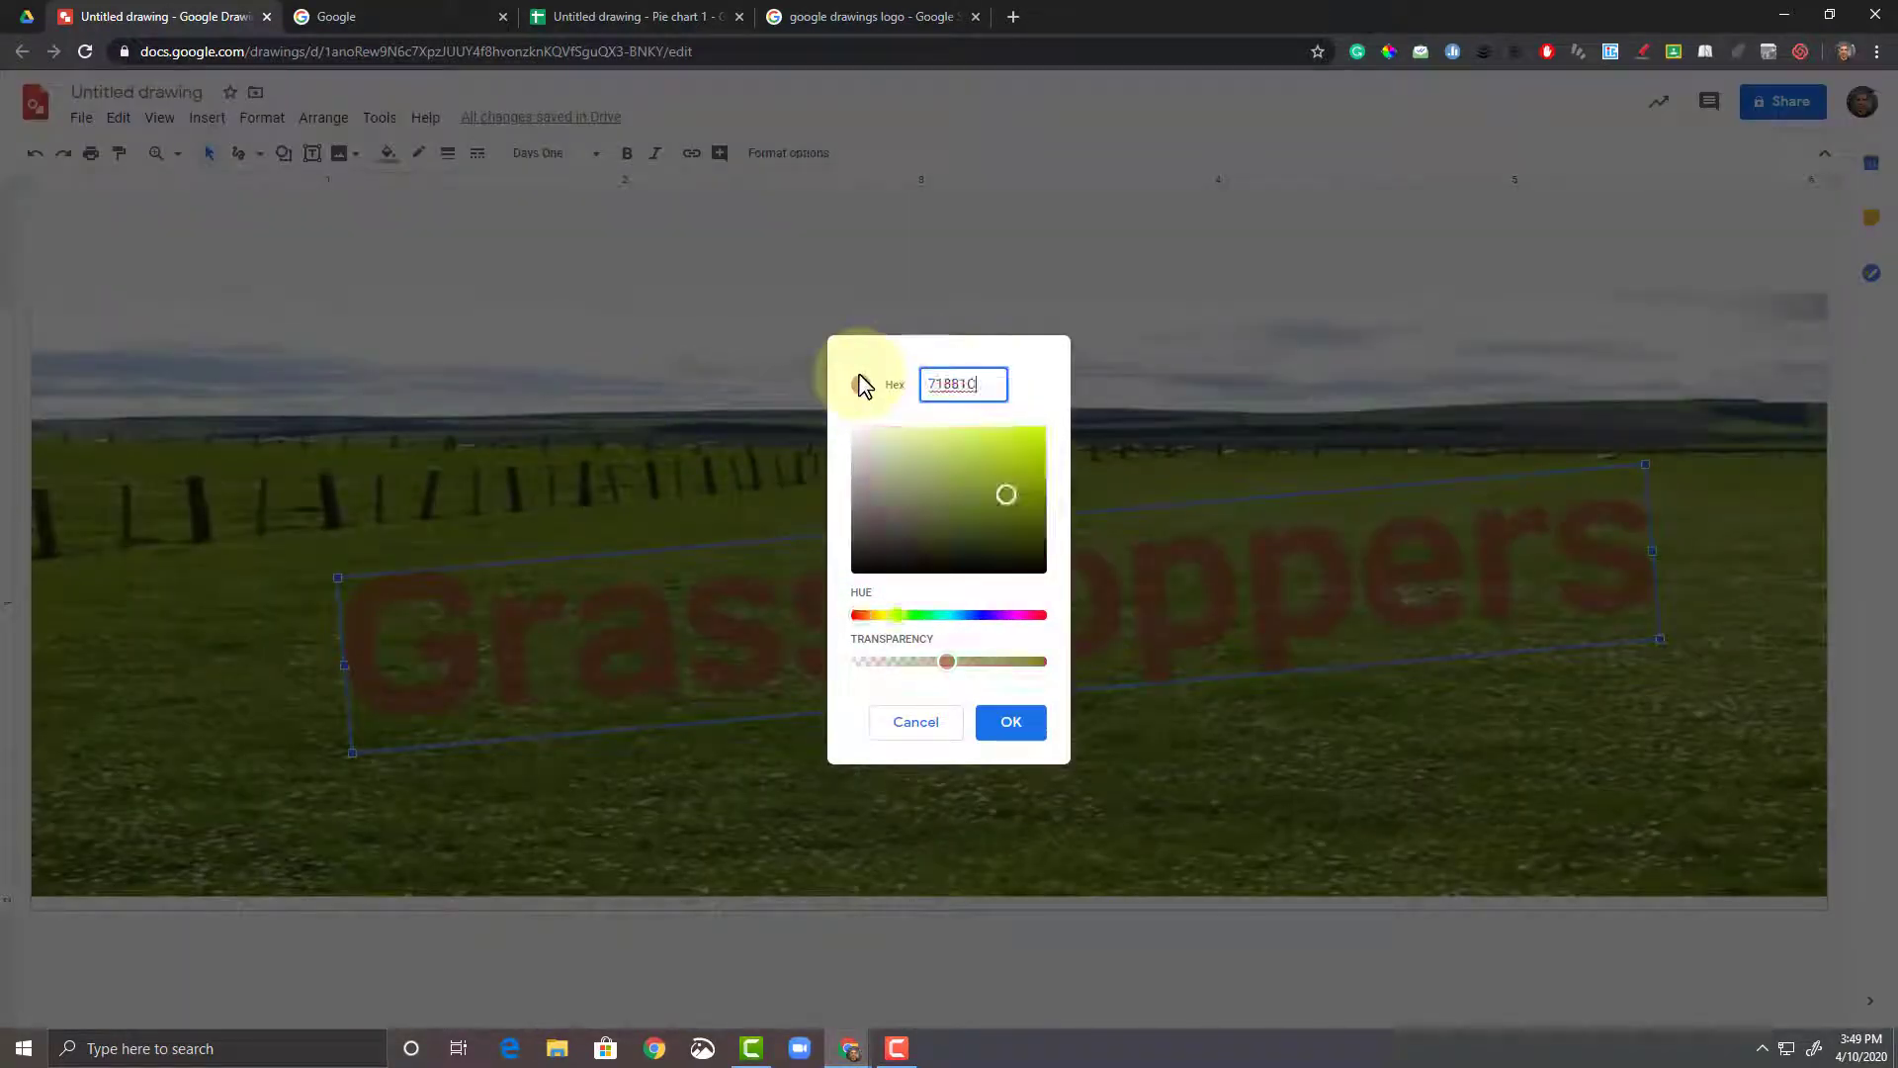
click(1013, 738)
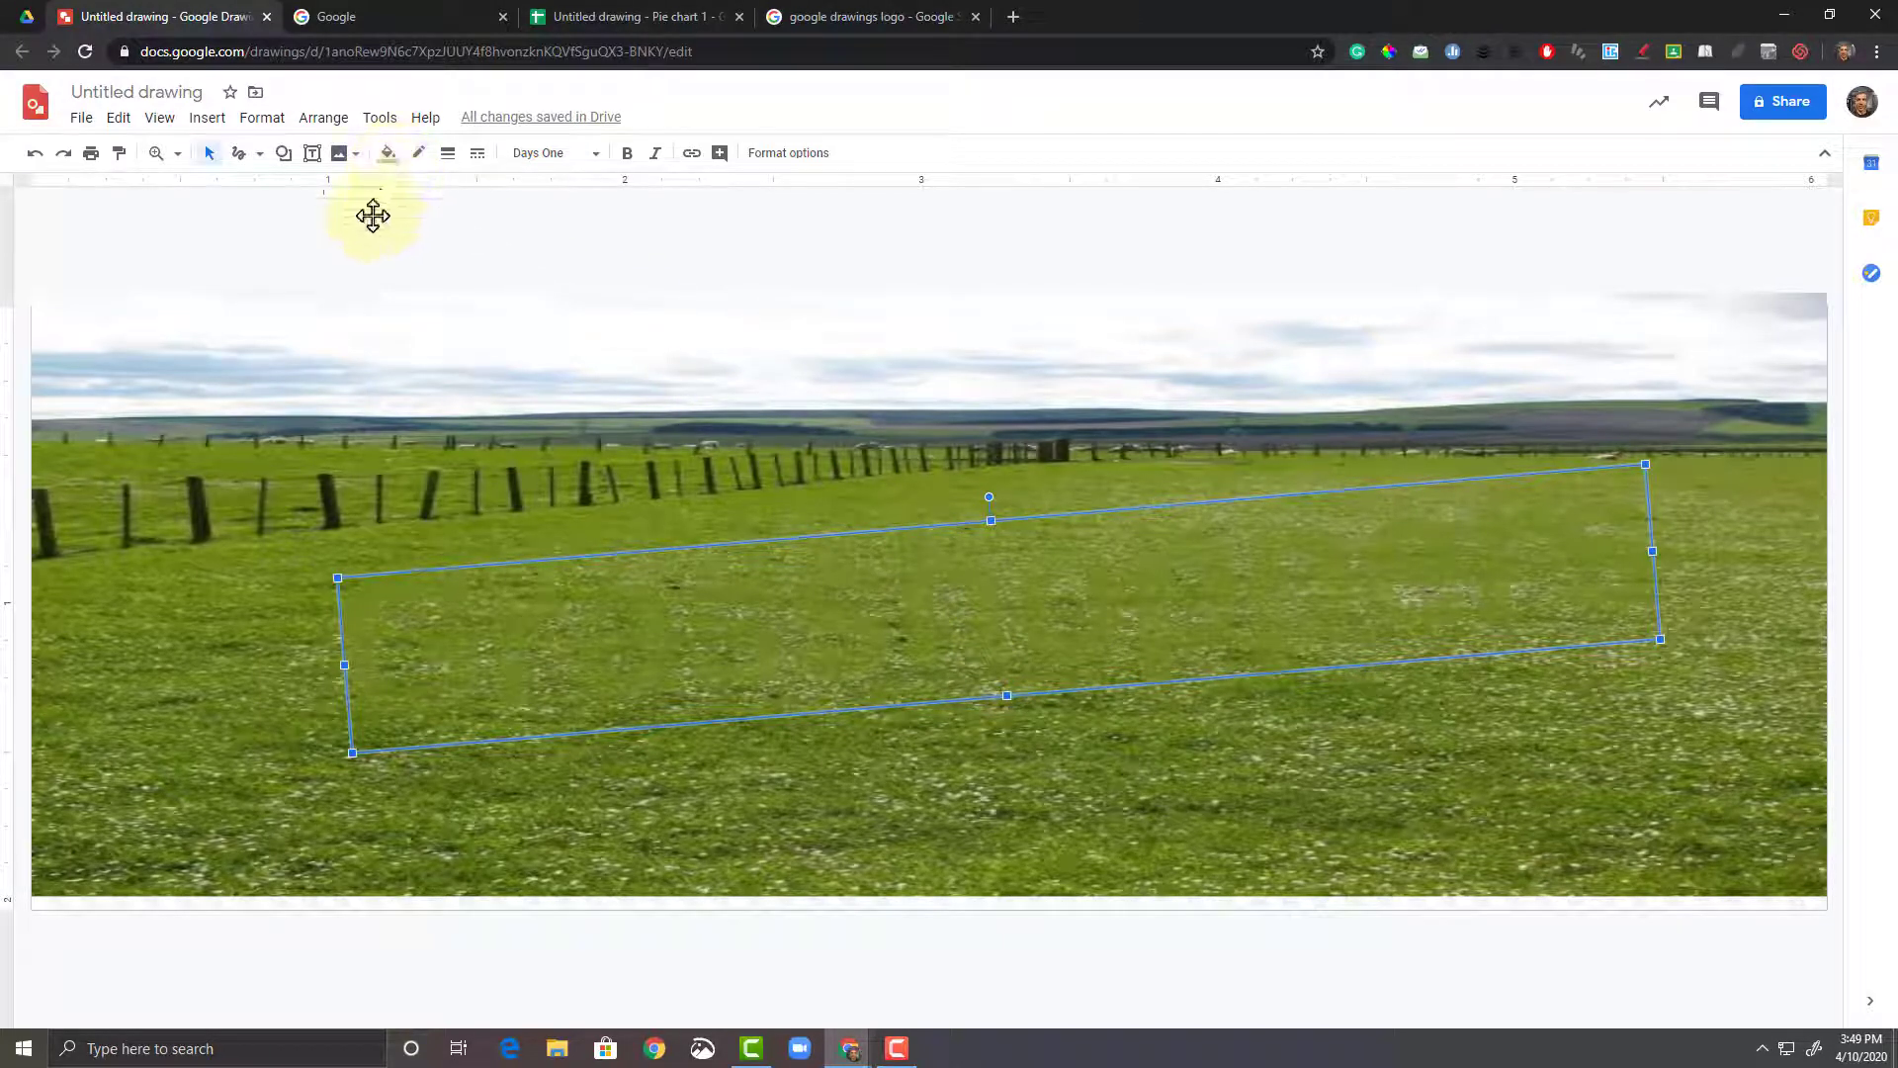
Step: Fade the grass field photo behind the title by raising its transparency to a little under half
click(256, 516)
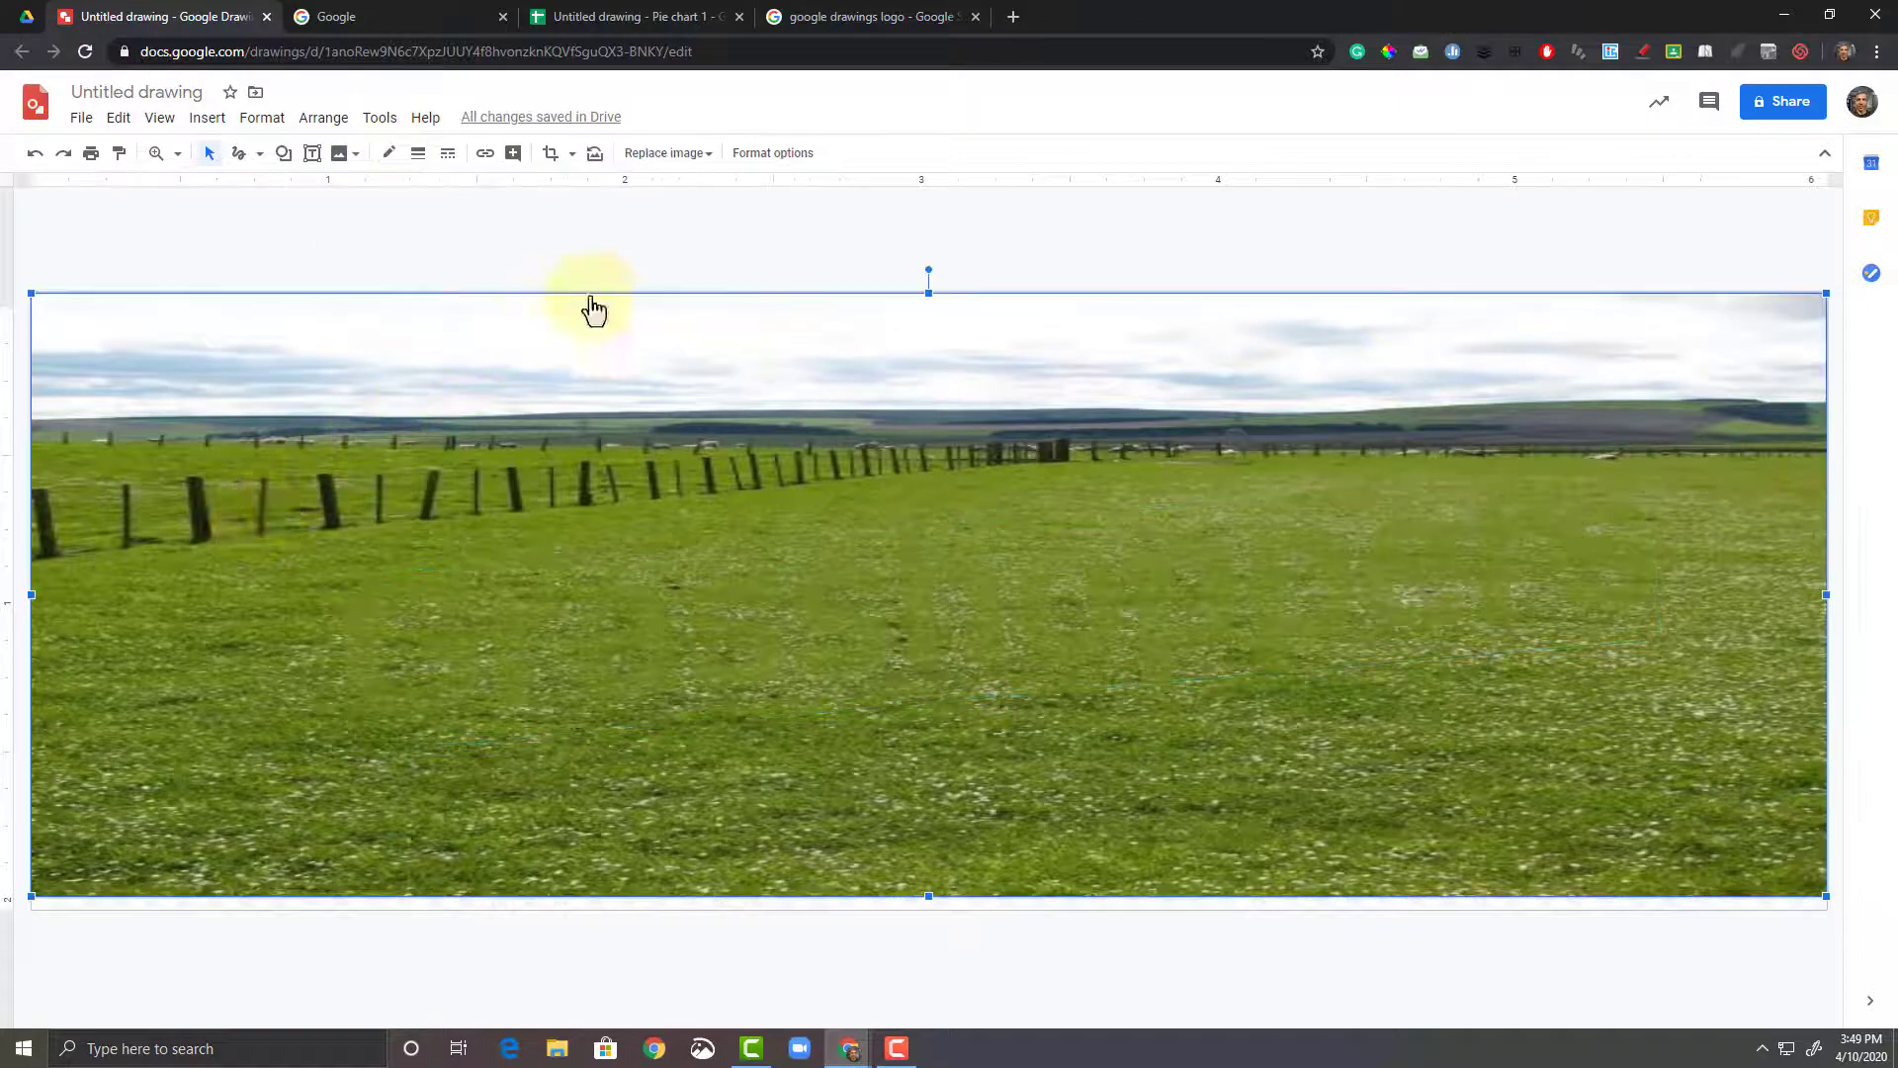
click(790, 161)
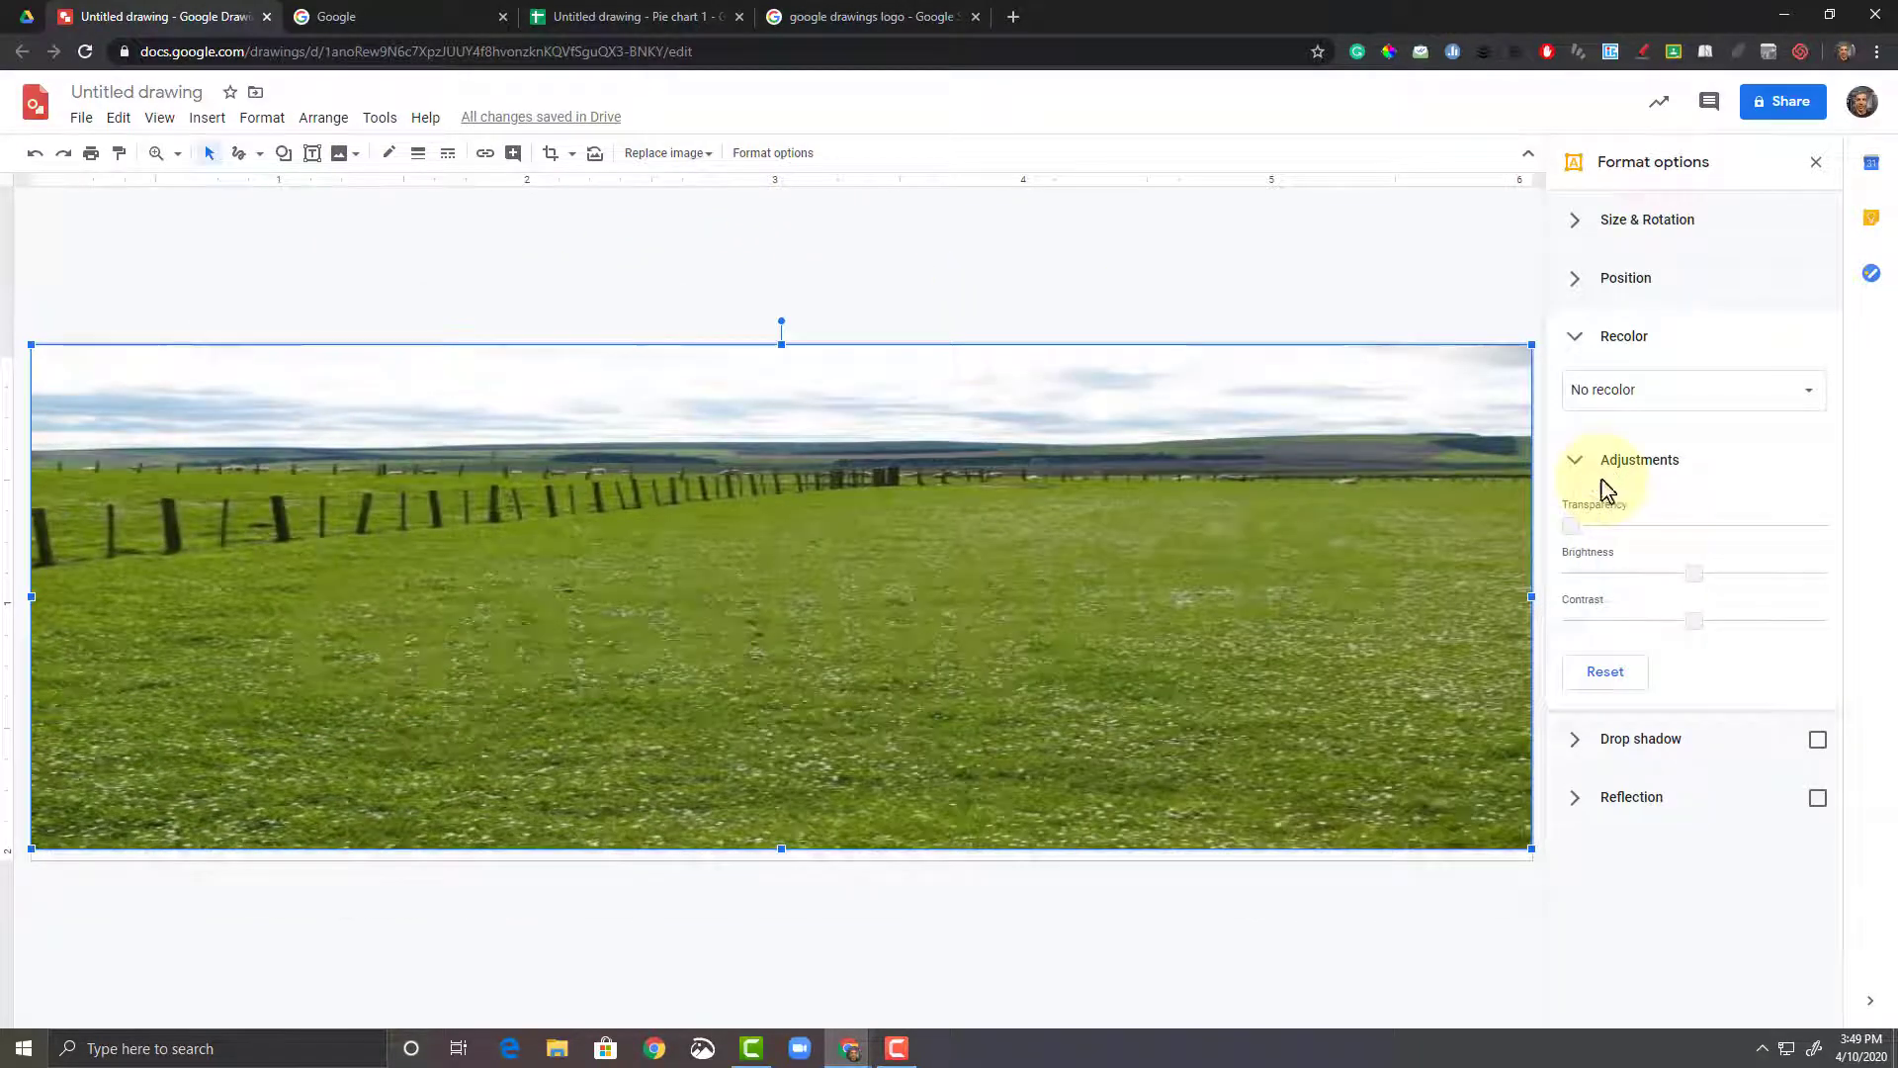
drag(1571, 525, 1681, 525)
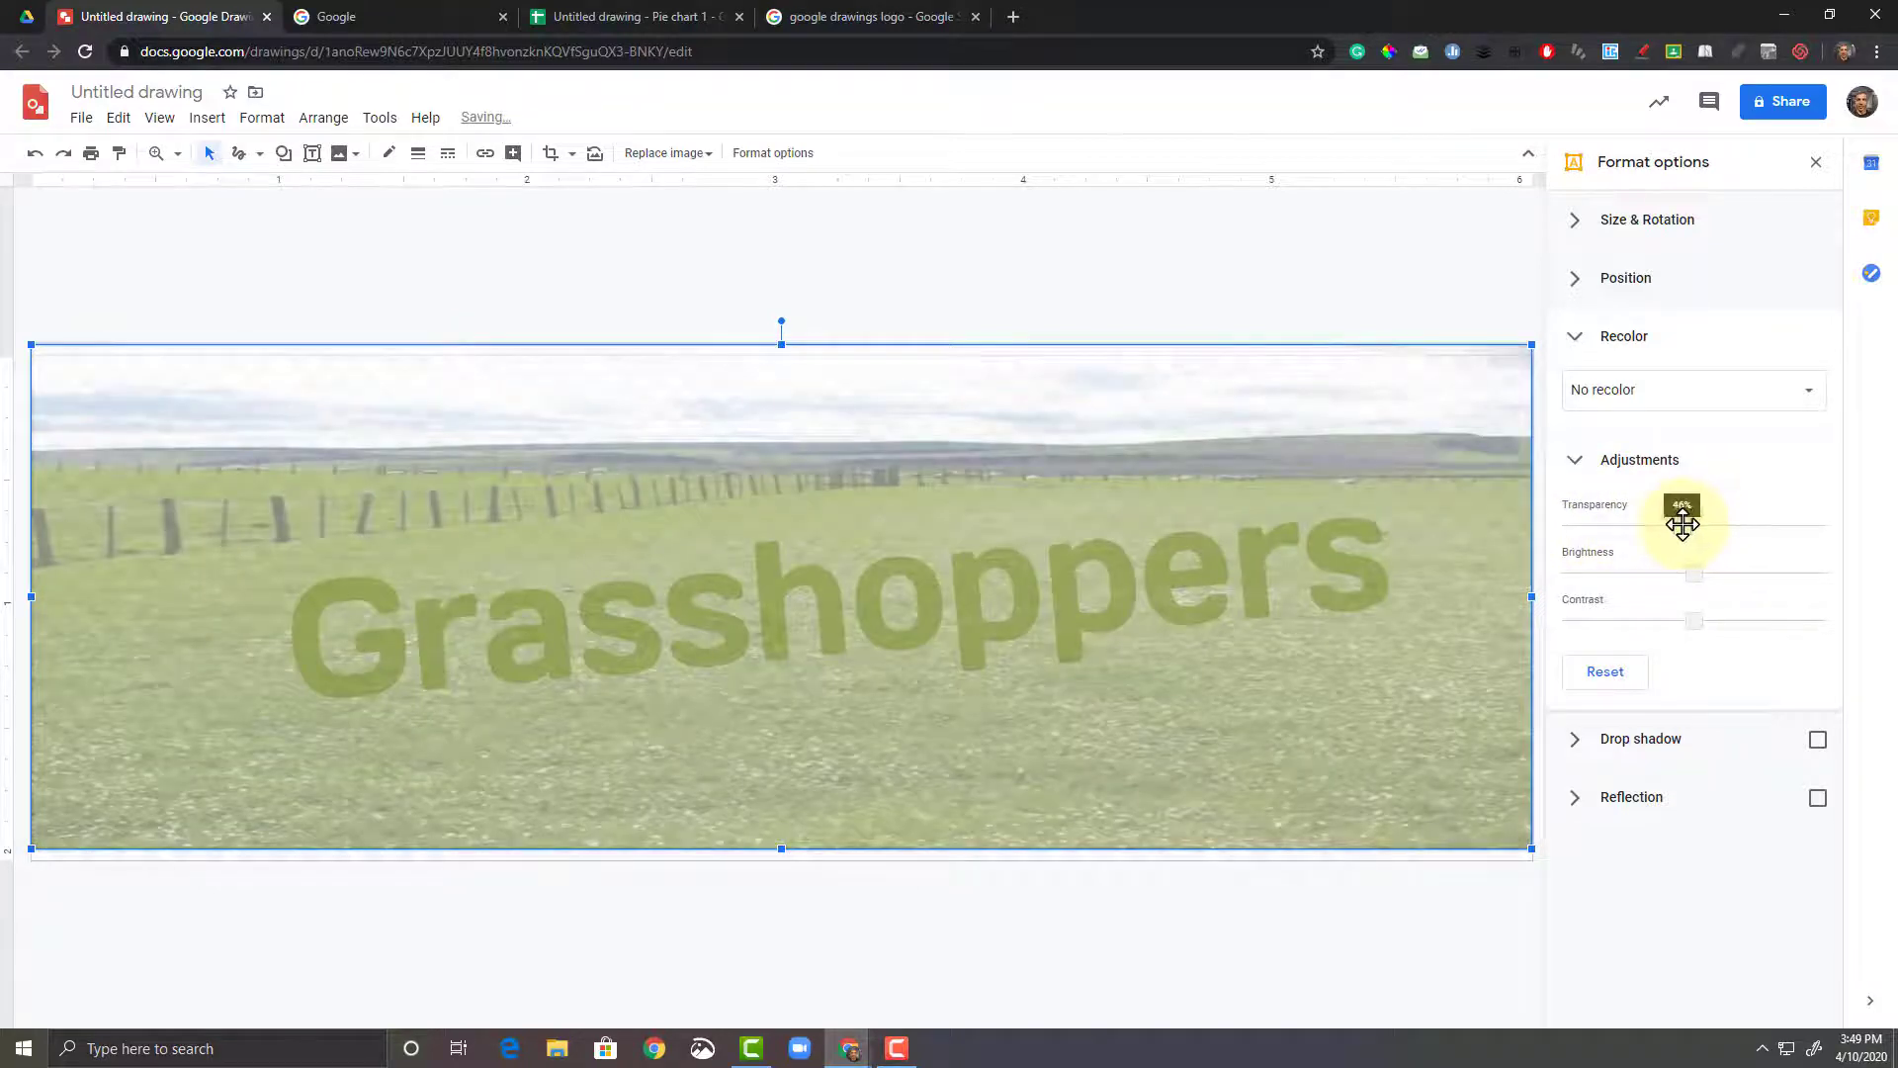
click(1477, 299)
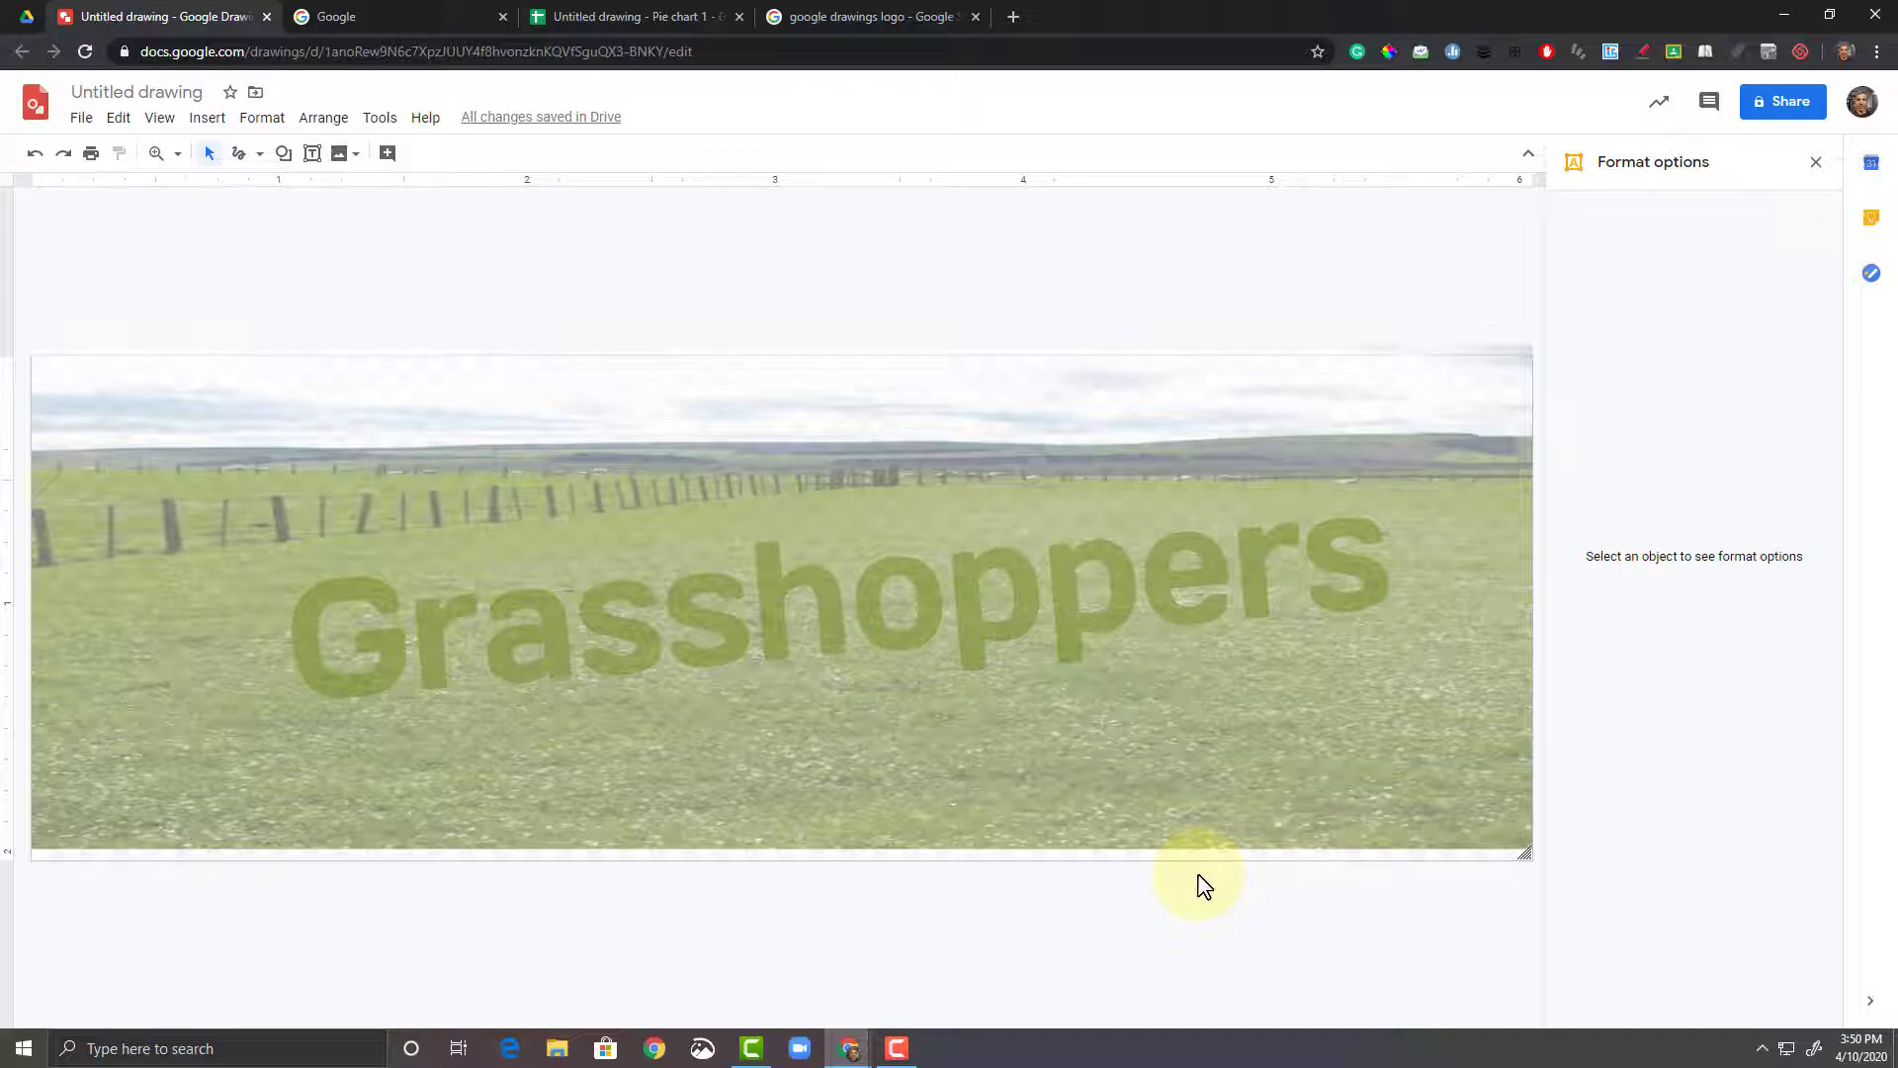
key(alt+Tab)
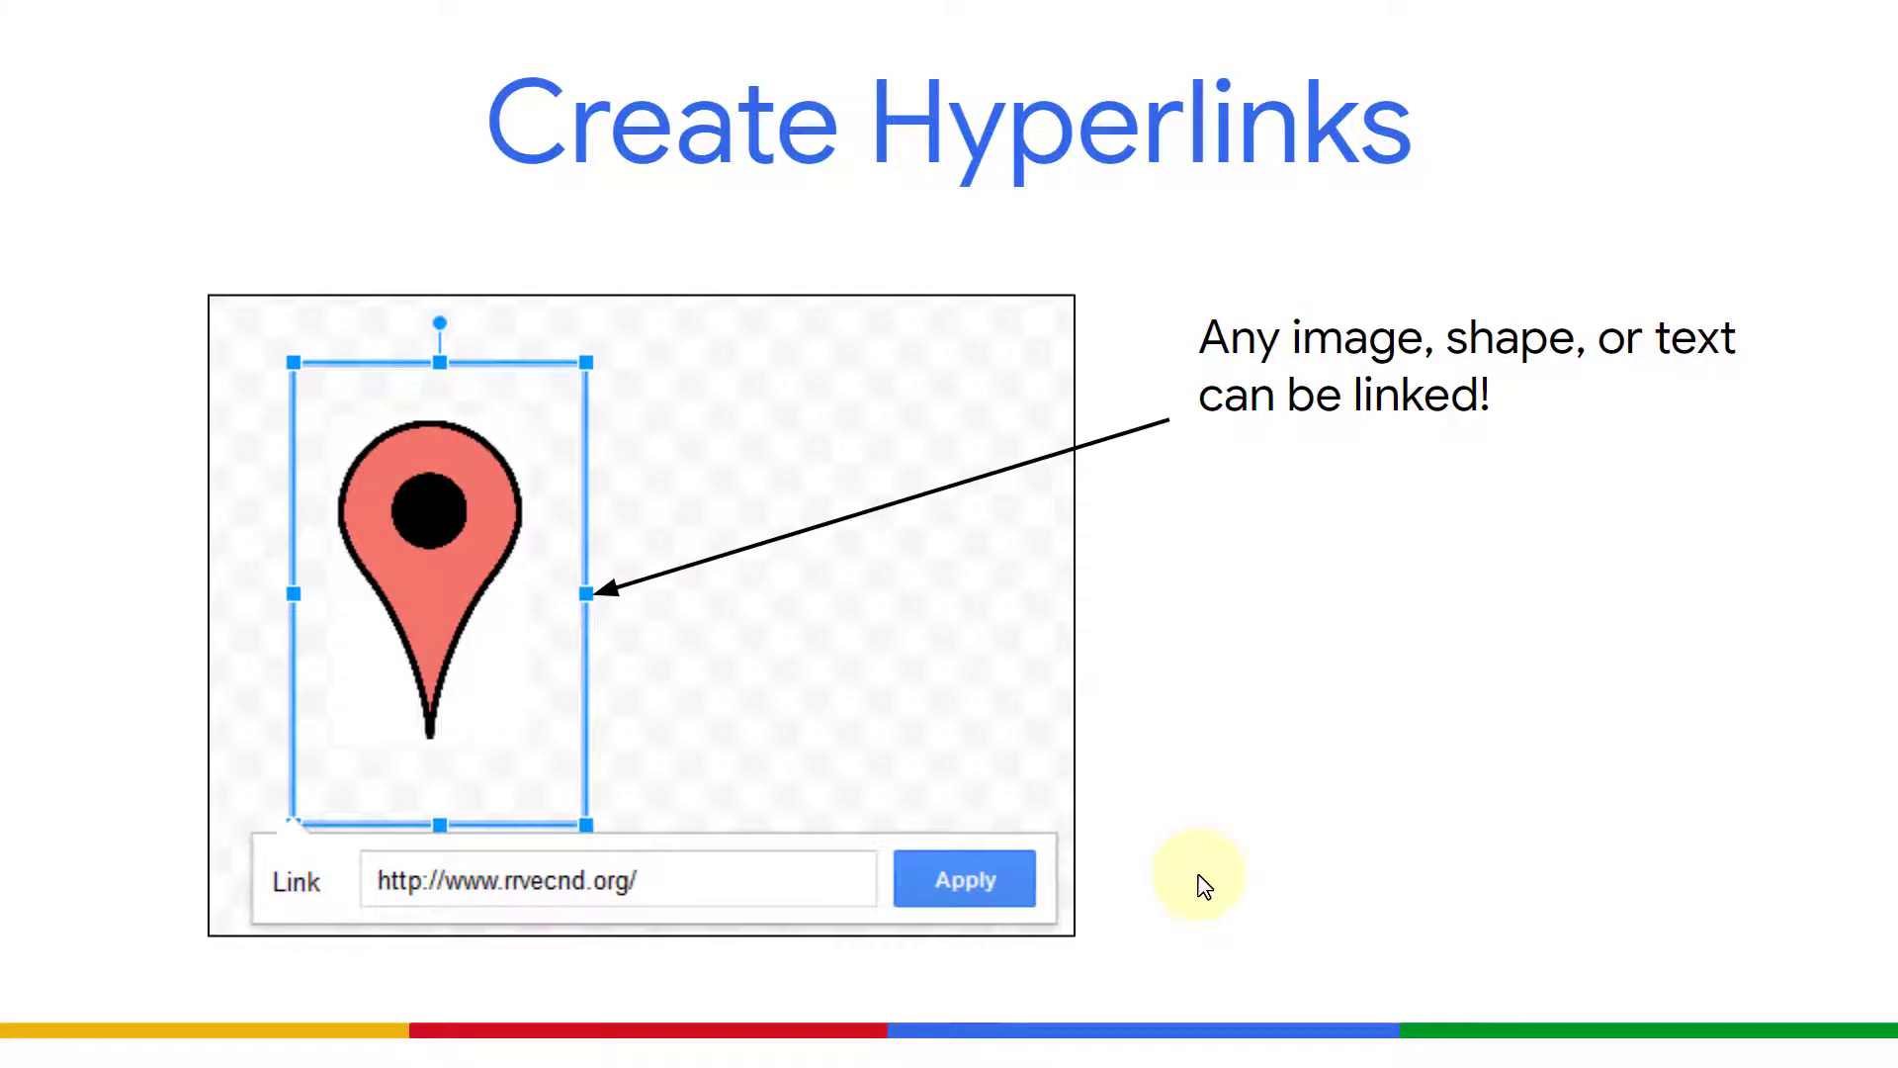
key(alt+Tab)
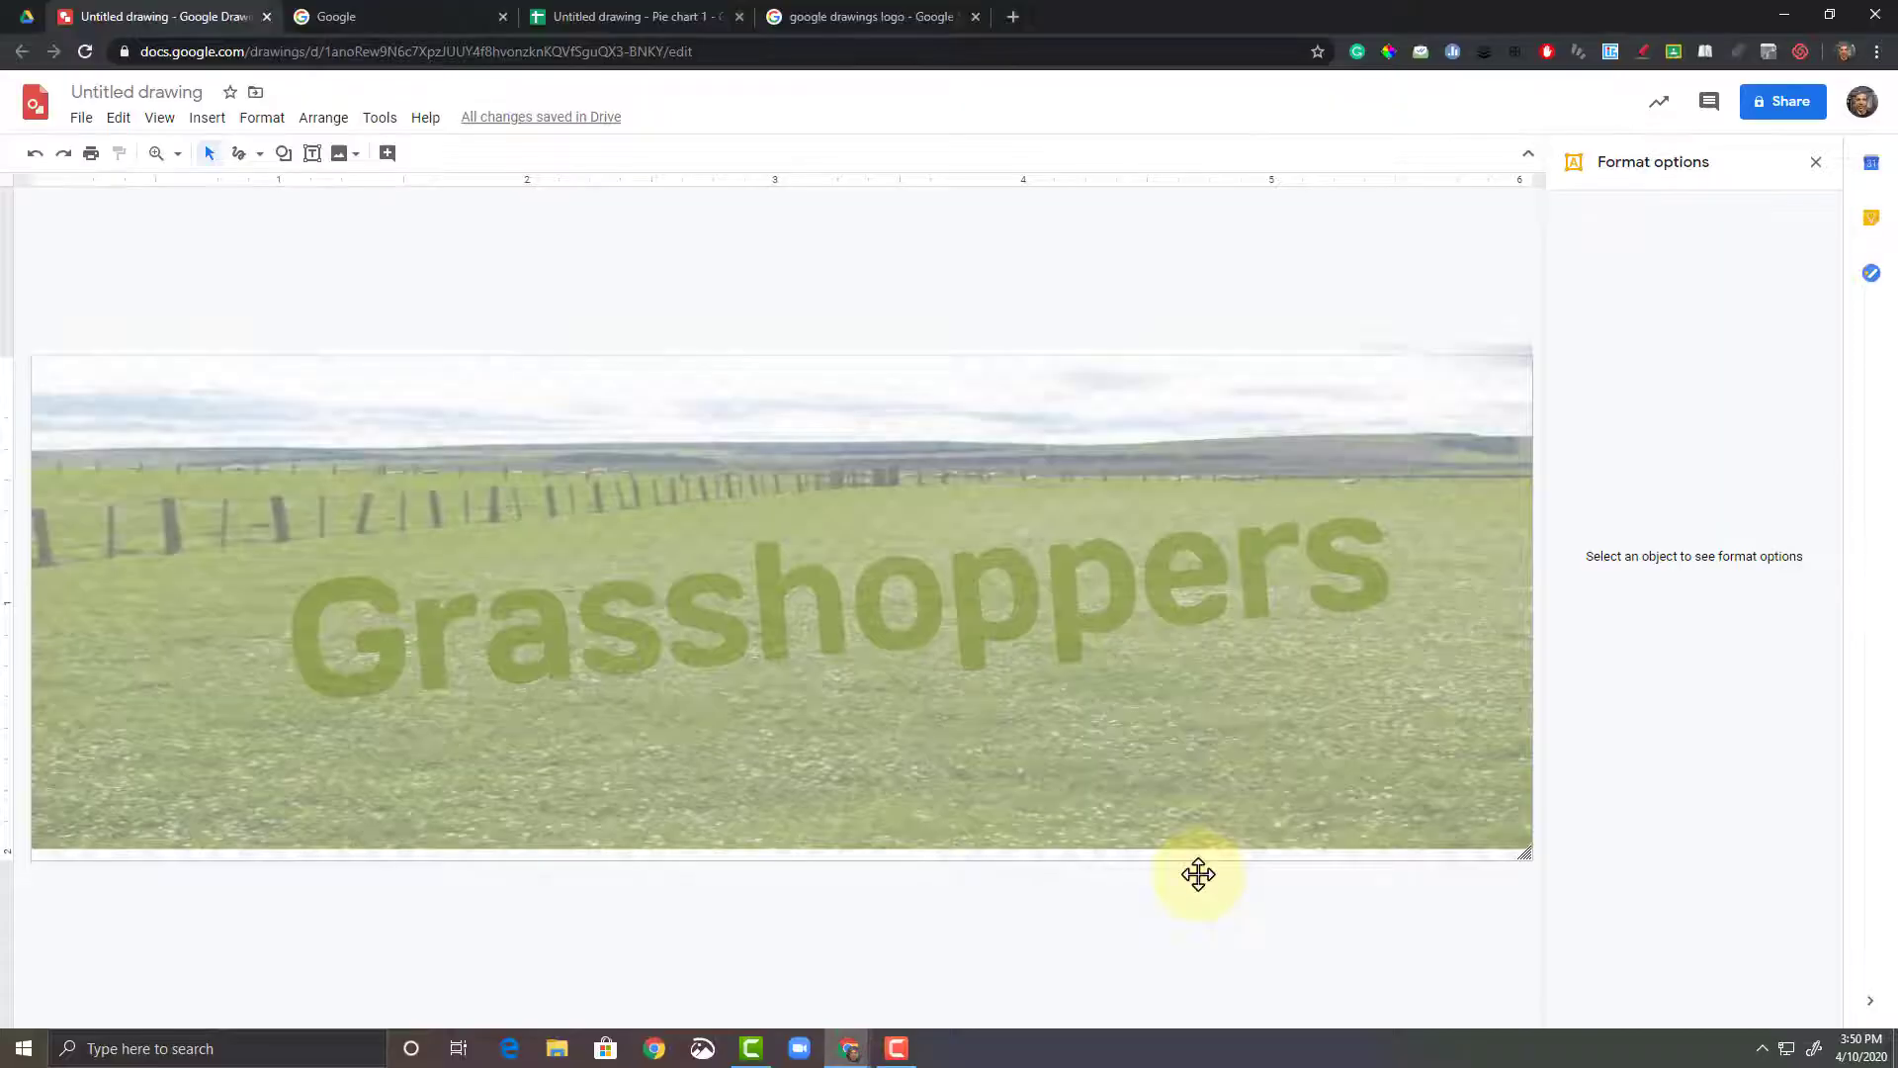
Step: Select the Grasshoppers title, open its link entry, and close the format options
click(827, 601)
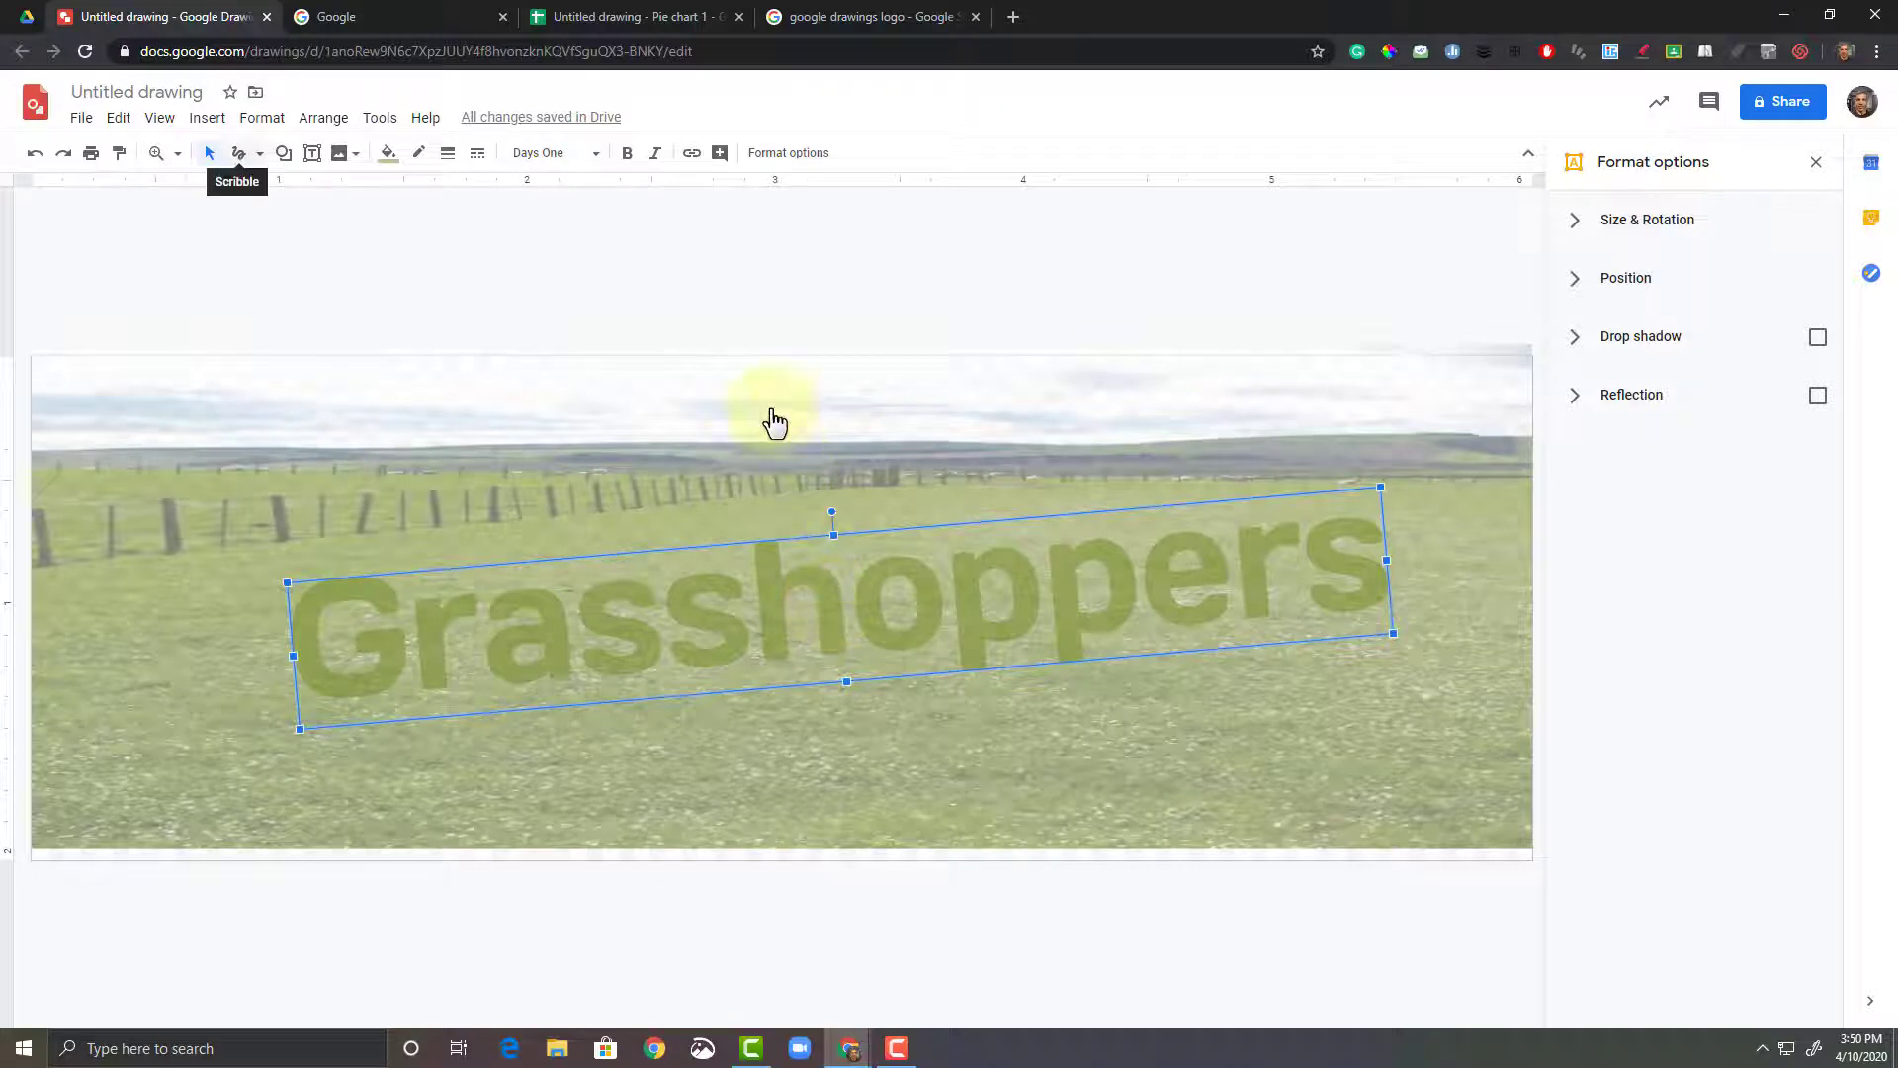
click(694, 158)
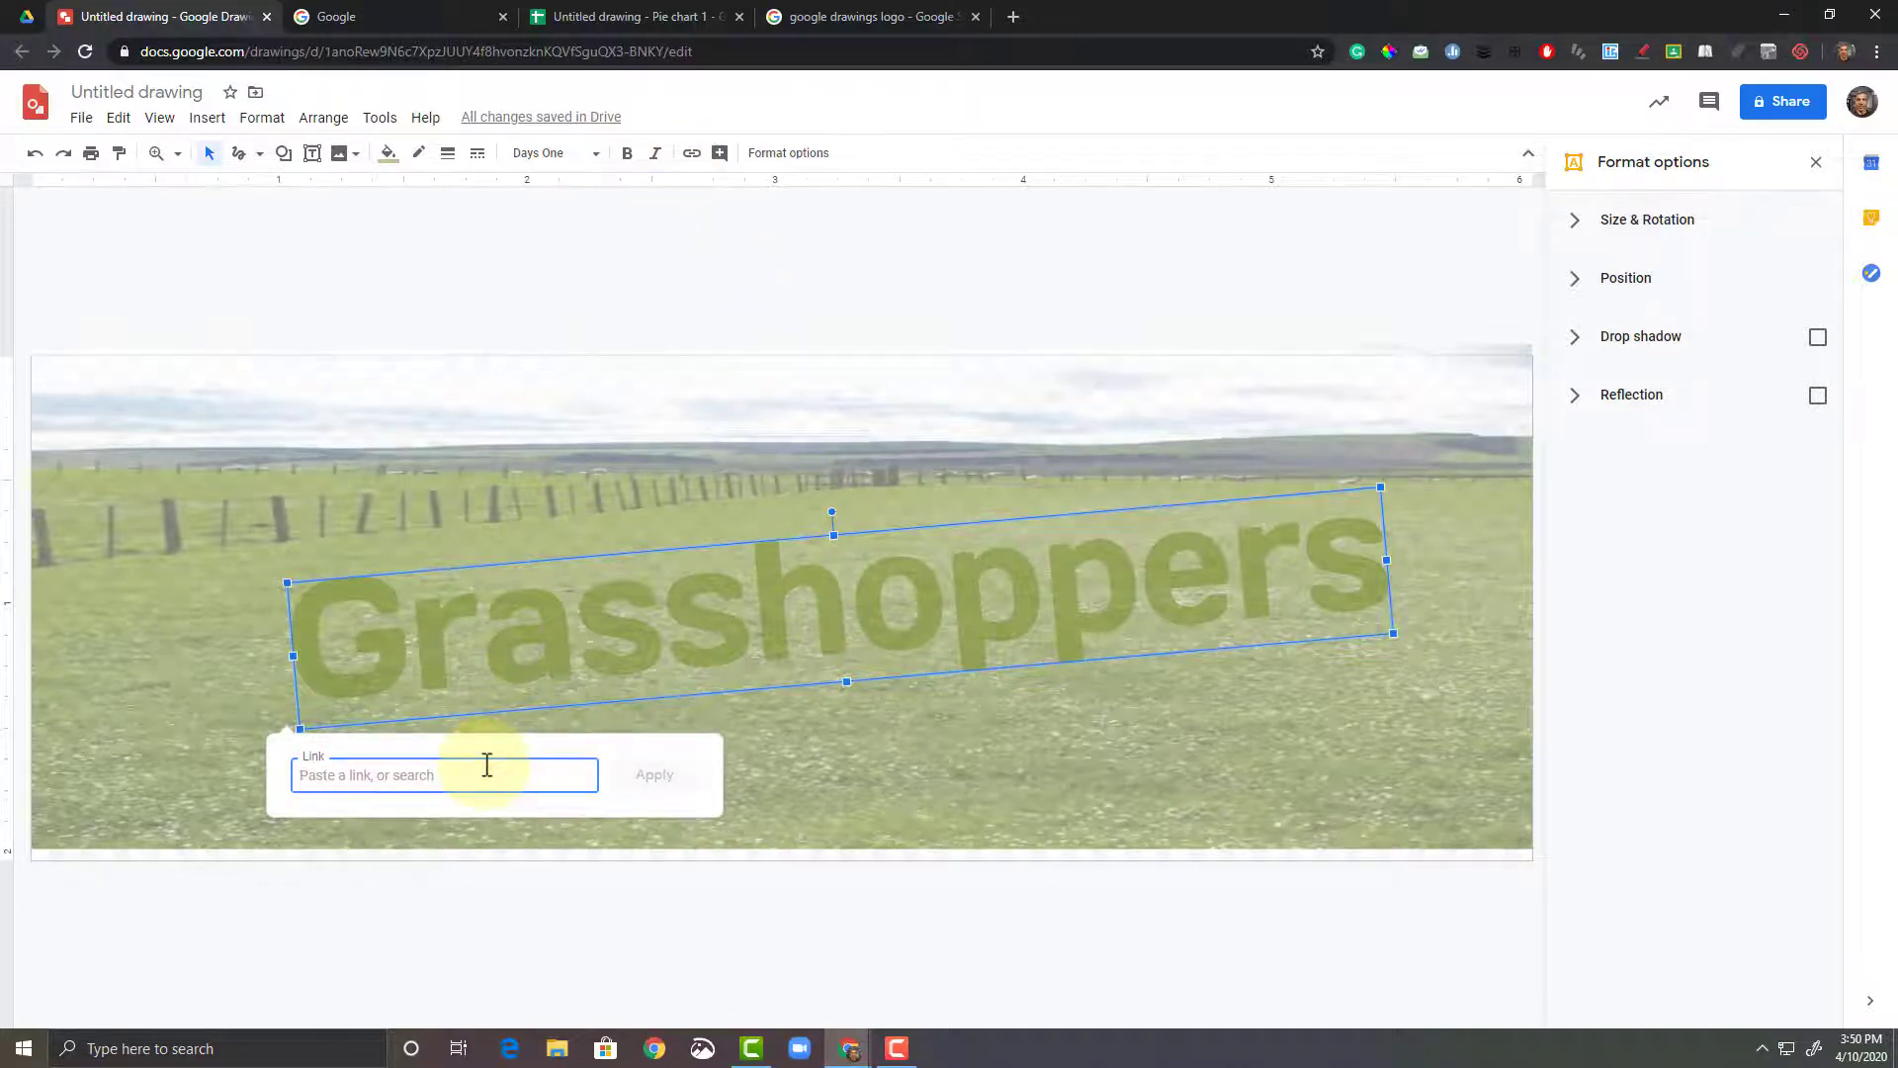
click(1816, 164)
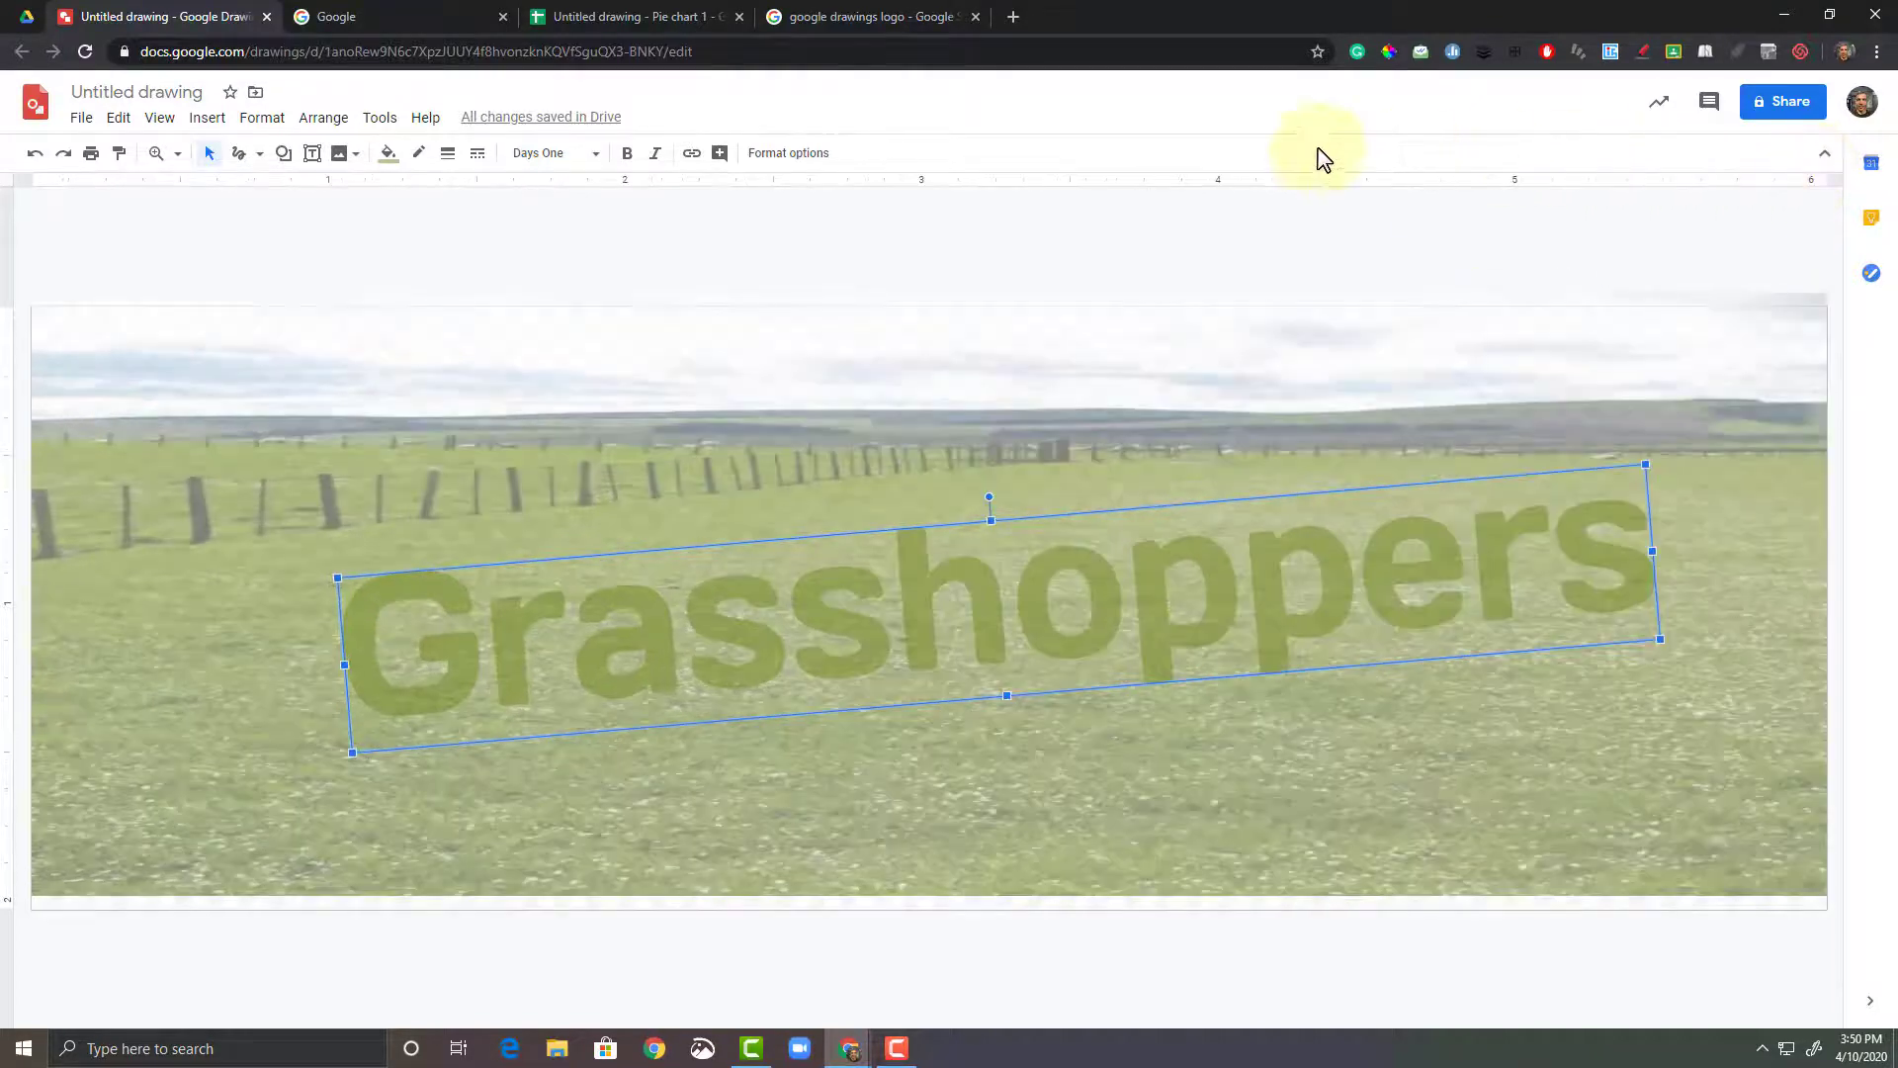
Step: Search the web for "grasshoppers" with the Explore tool inside the original drawing
click(382, 119)
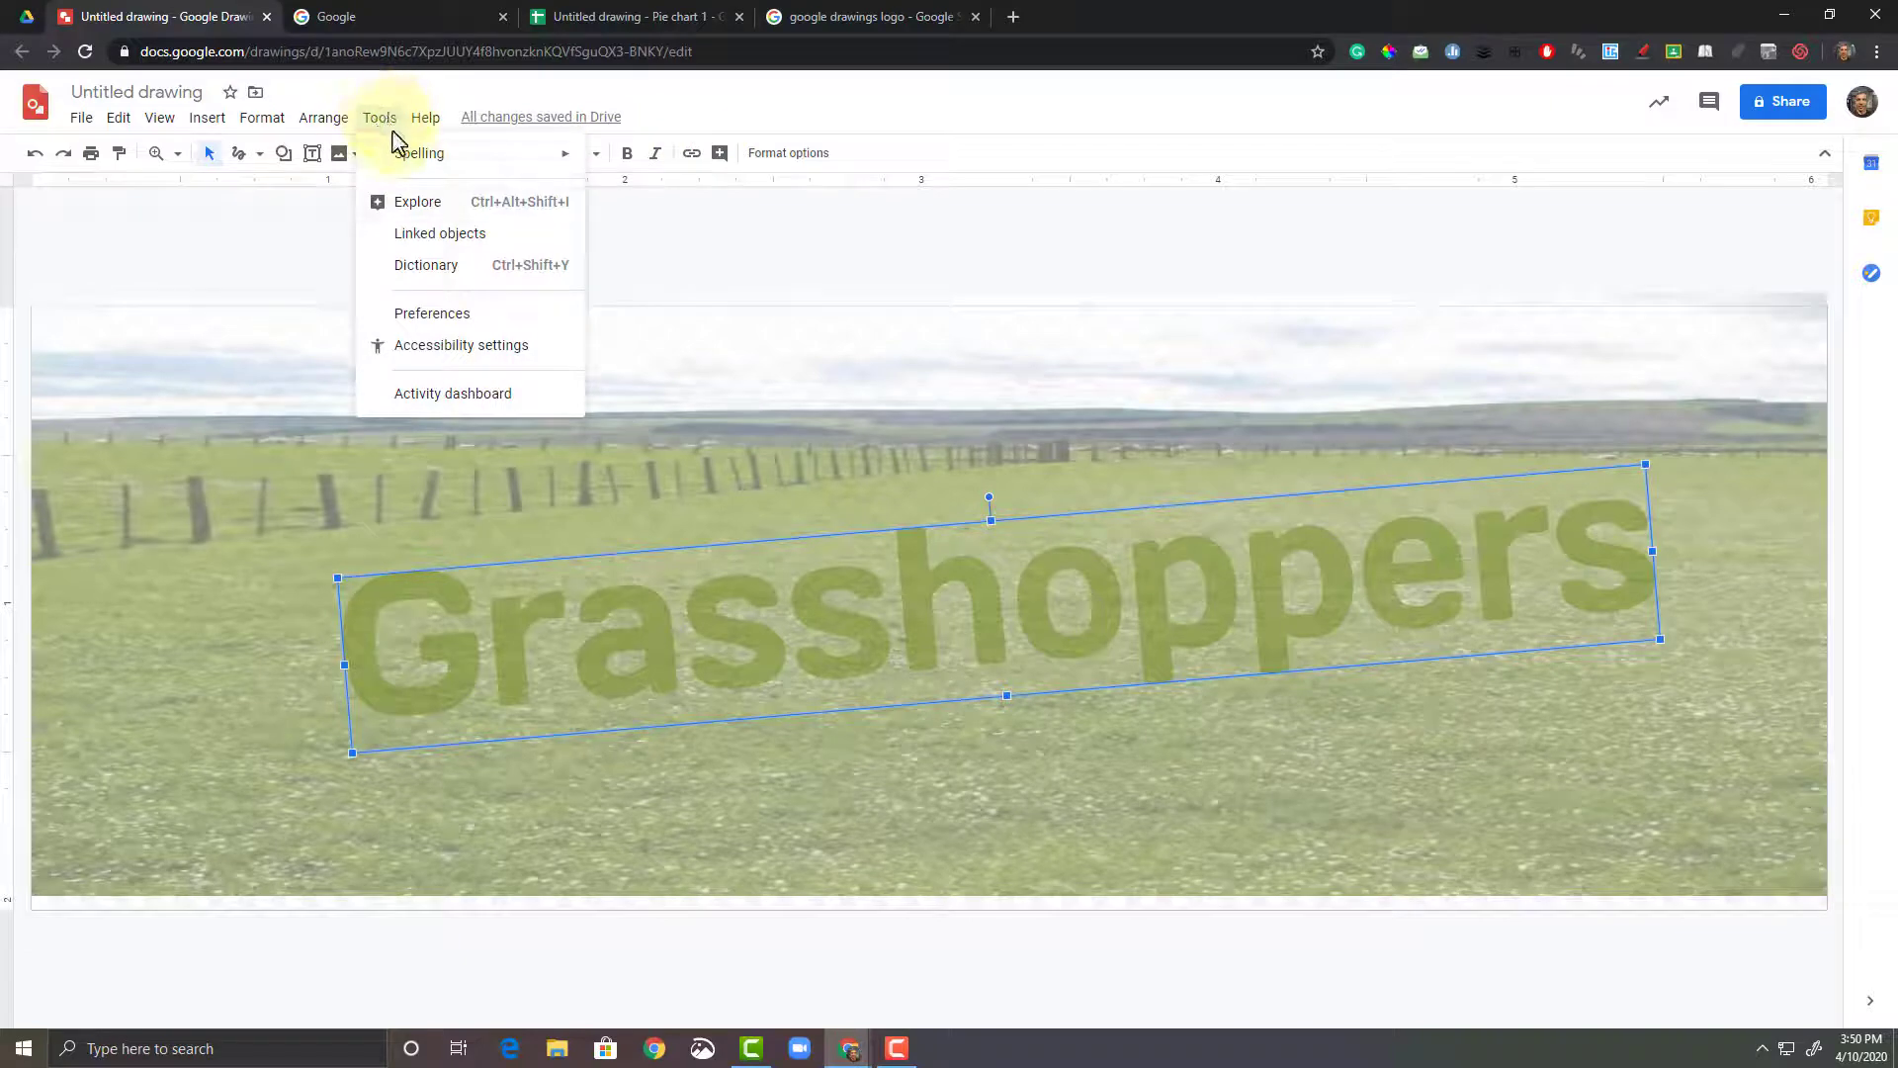
click(420, 200)
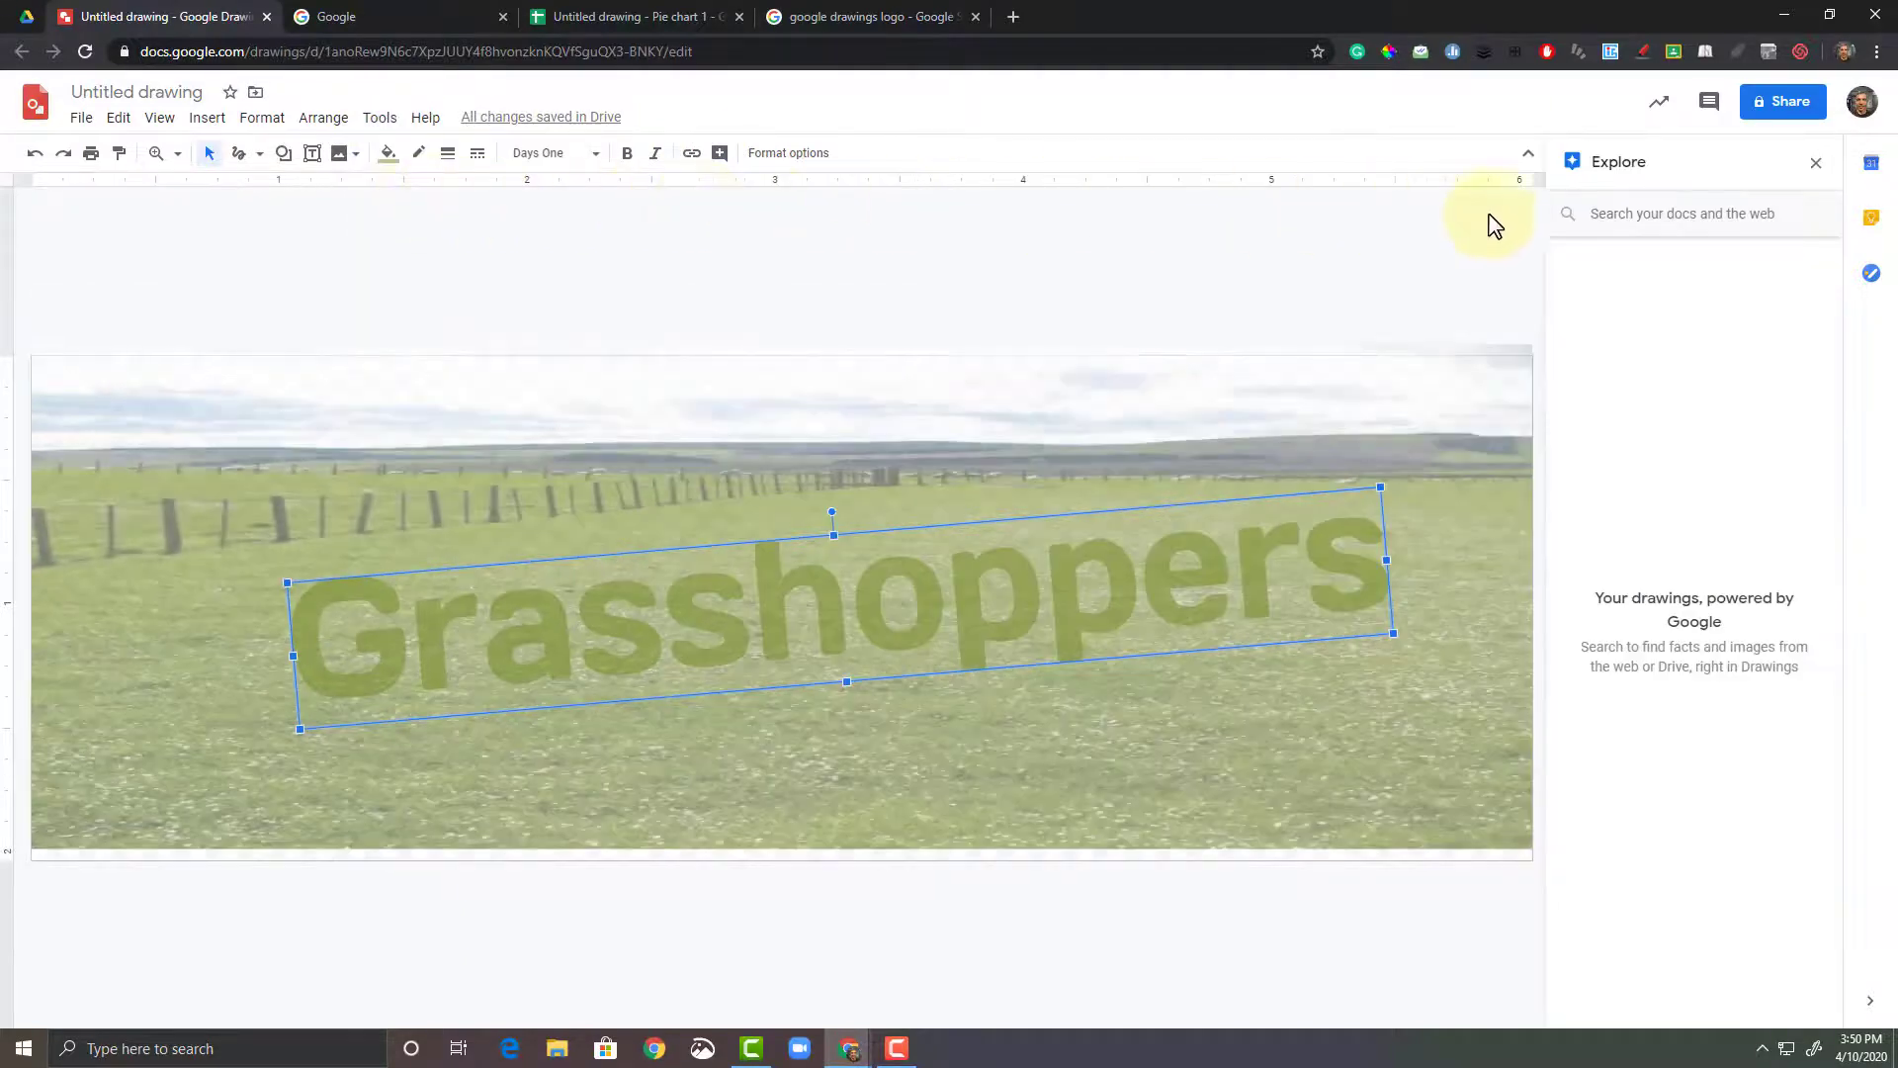
click(1669, 216)
text(grass)
key(Return)
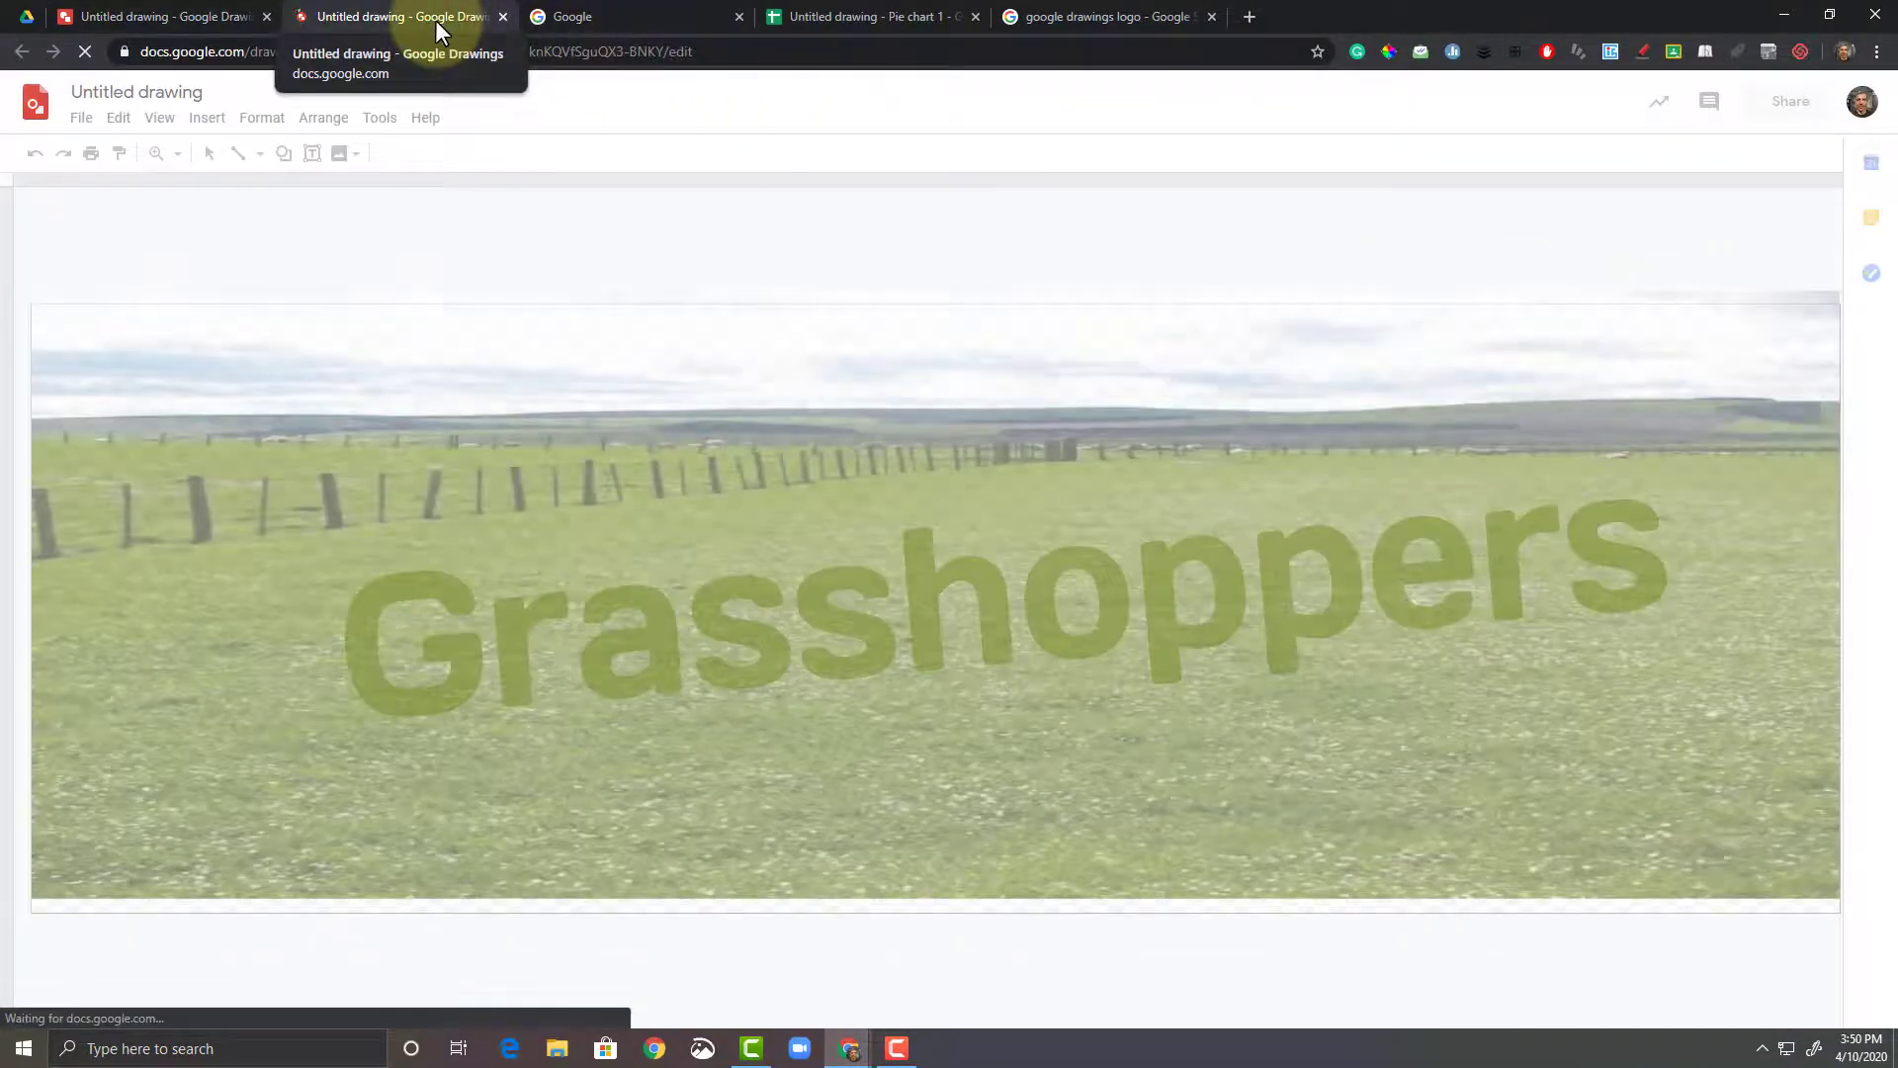
click(237, 17)
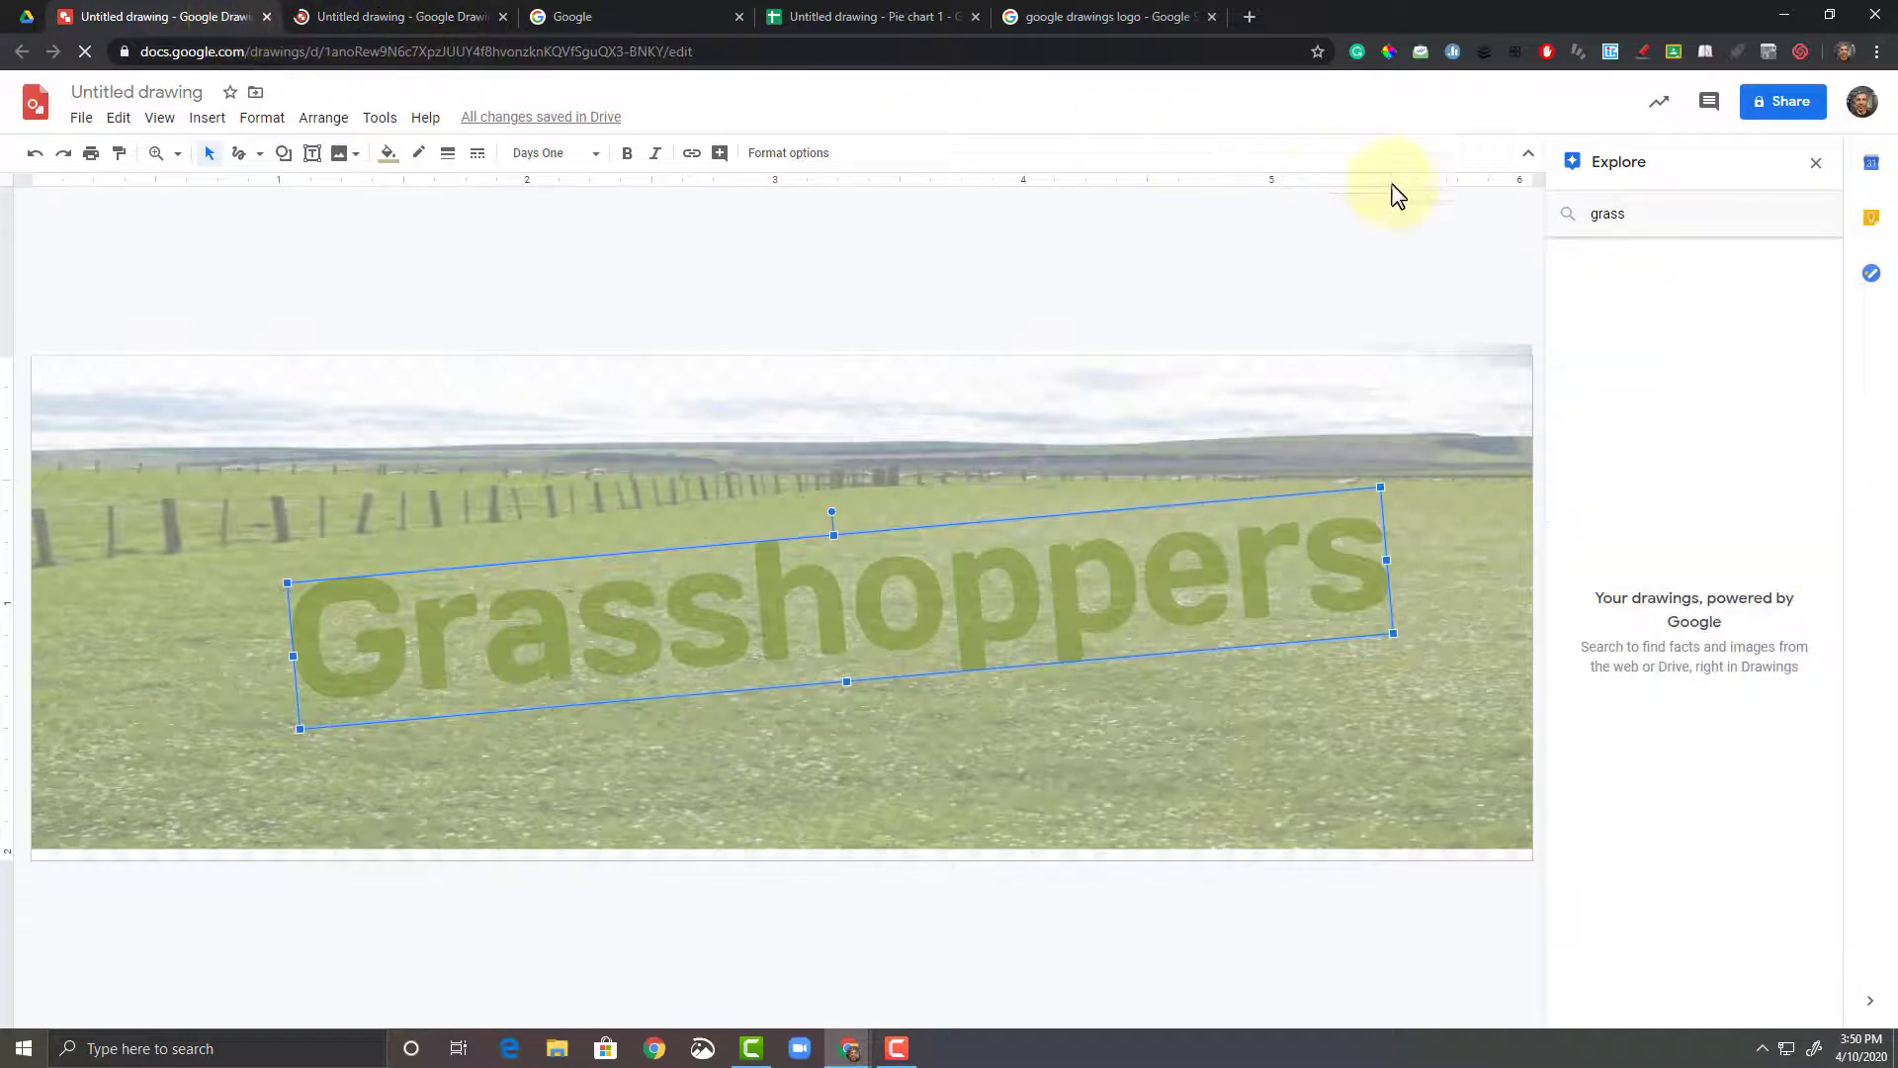
click(1649, 218)
text(hoppers)
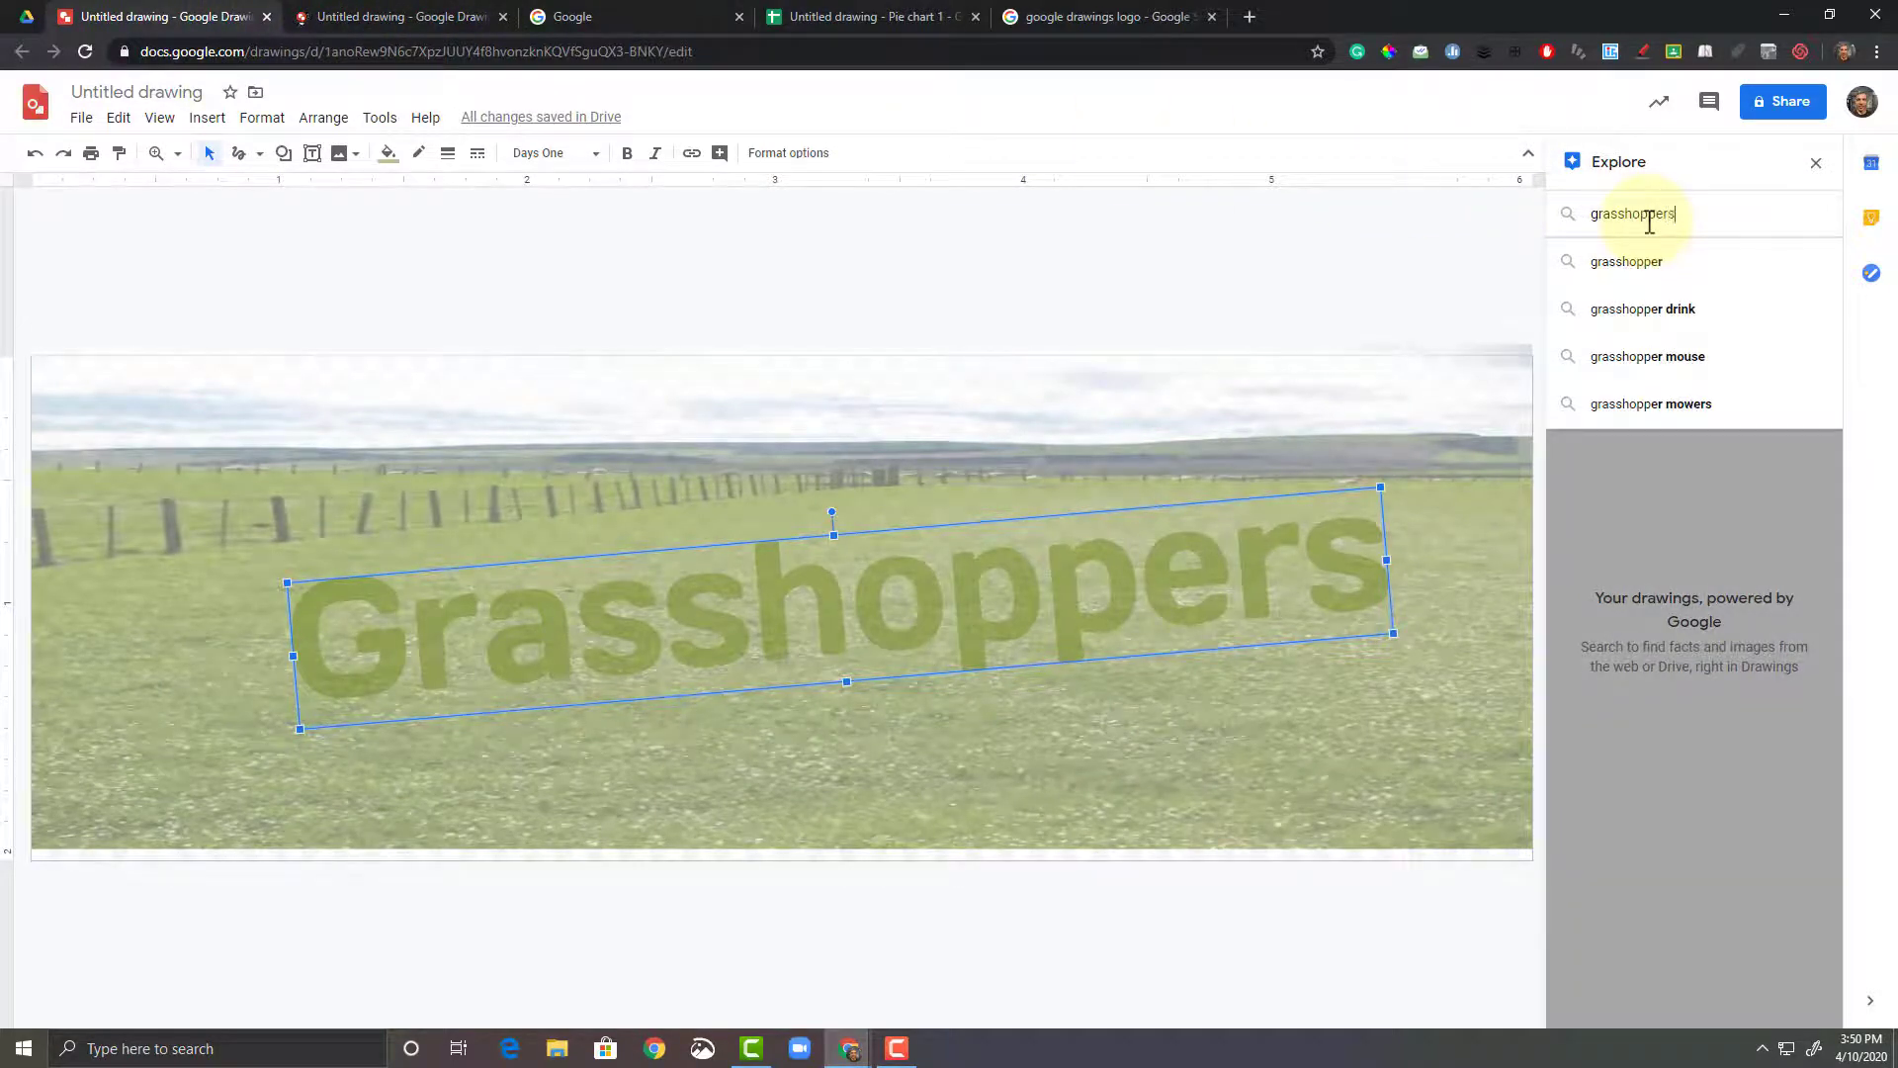
key(Return)
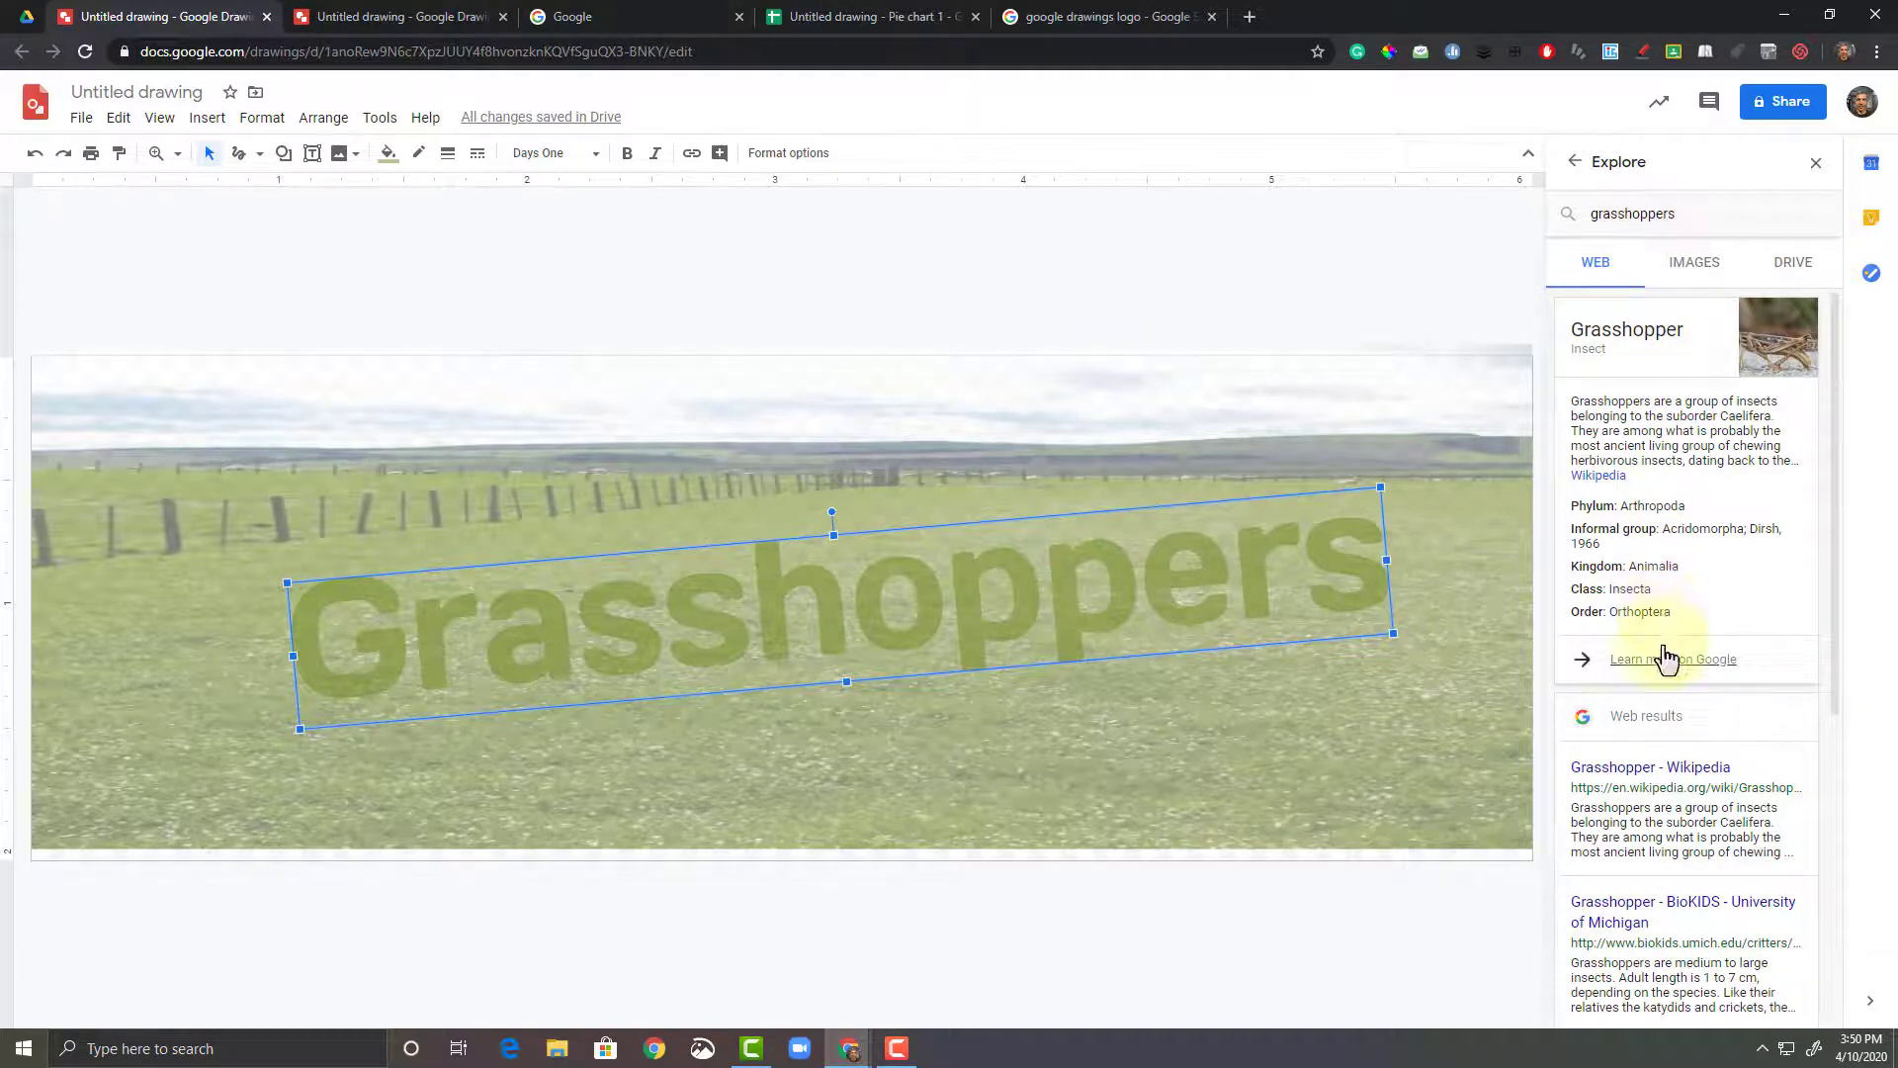
Step: Copy the link address of the ThoughtCo result "10 Fascinating Facts About Grasshoppers" from the web results
scroll(1666, 658, down, 4)
scroll(1669, 643, down, 1)
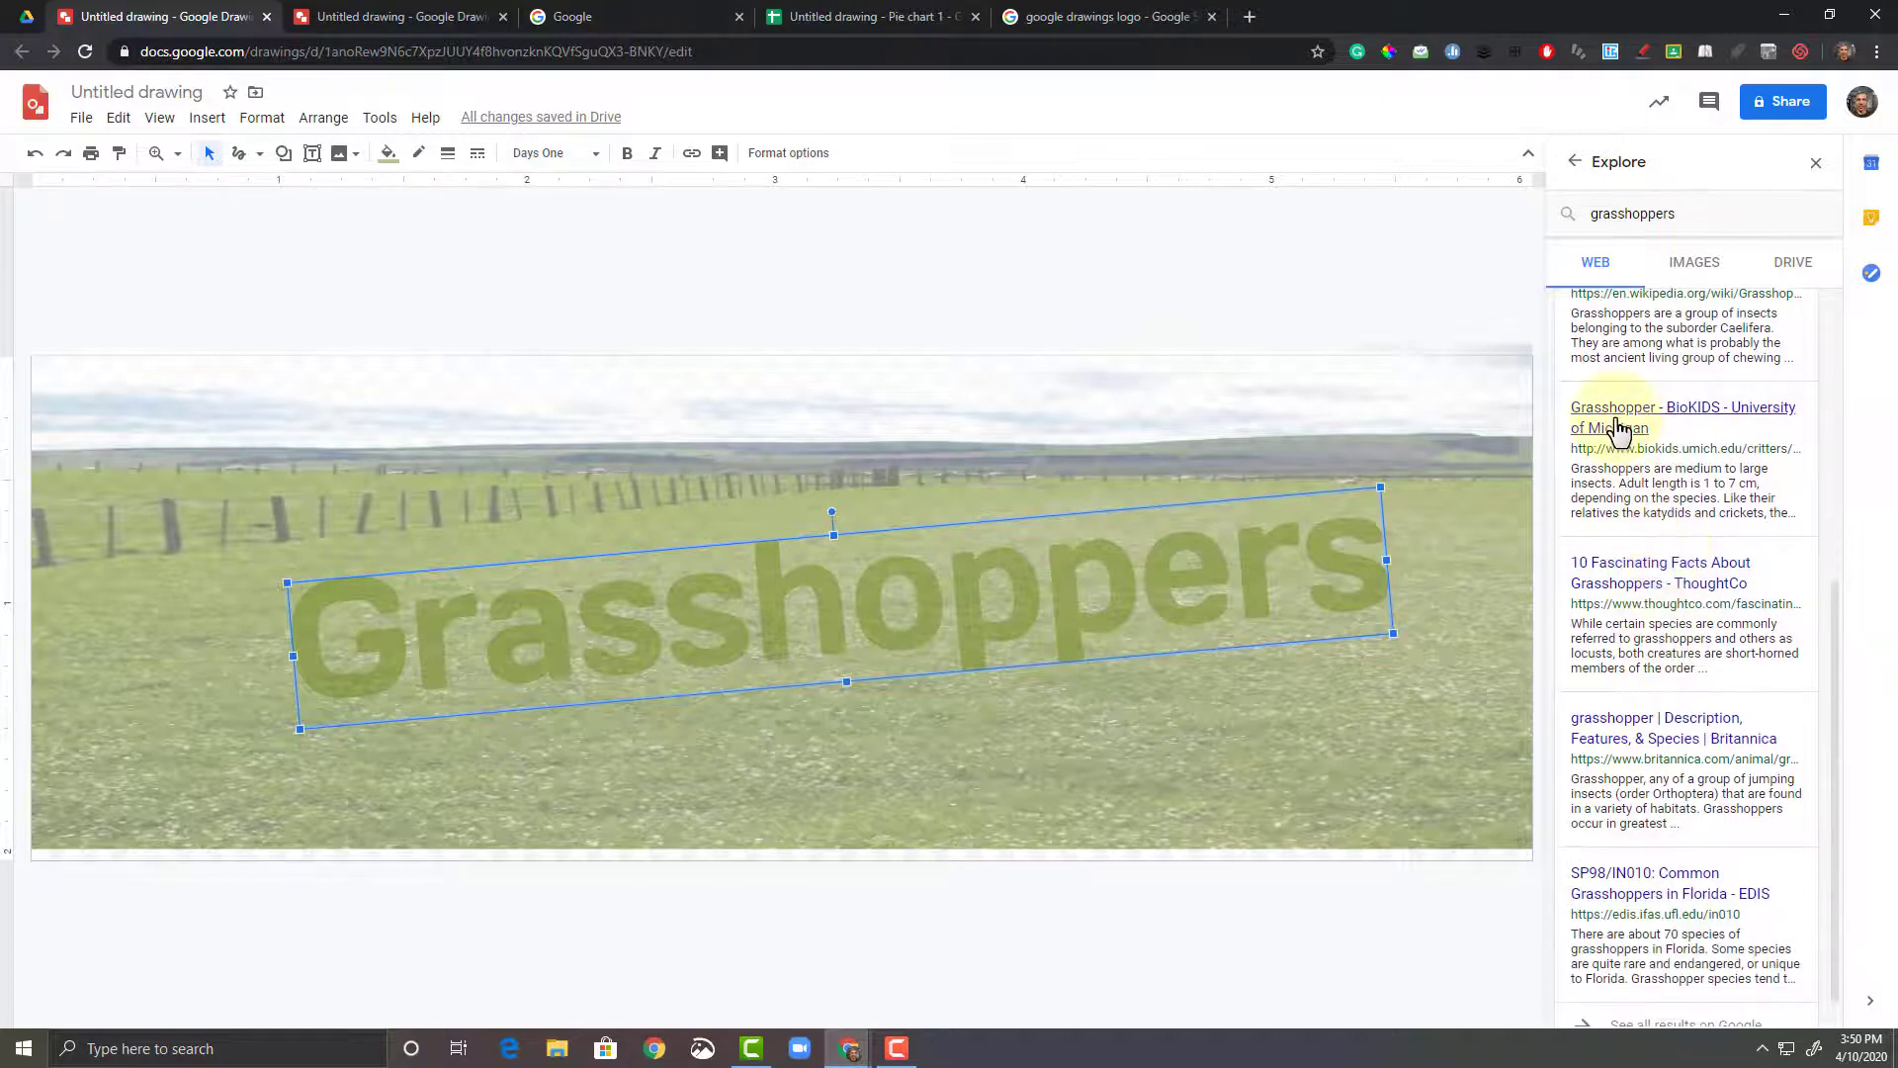
right_click(1644, 583)
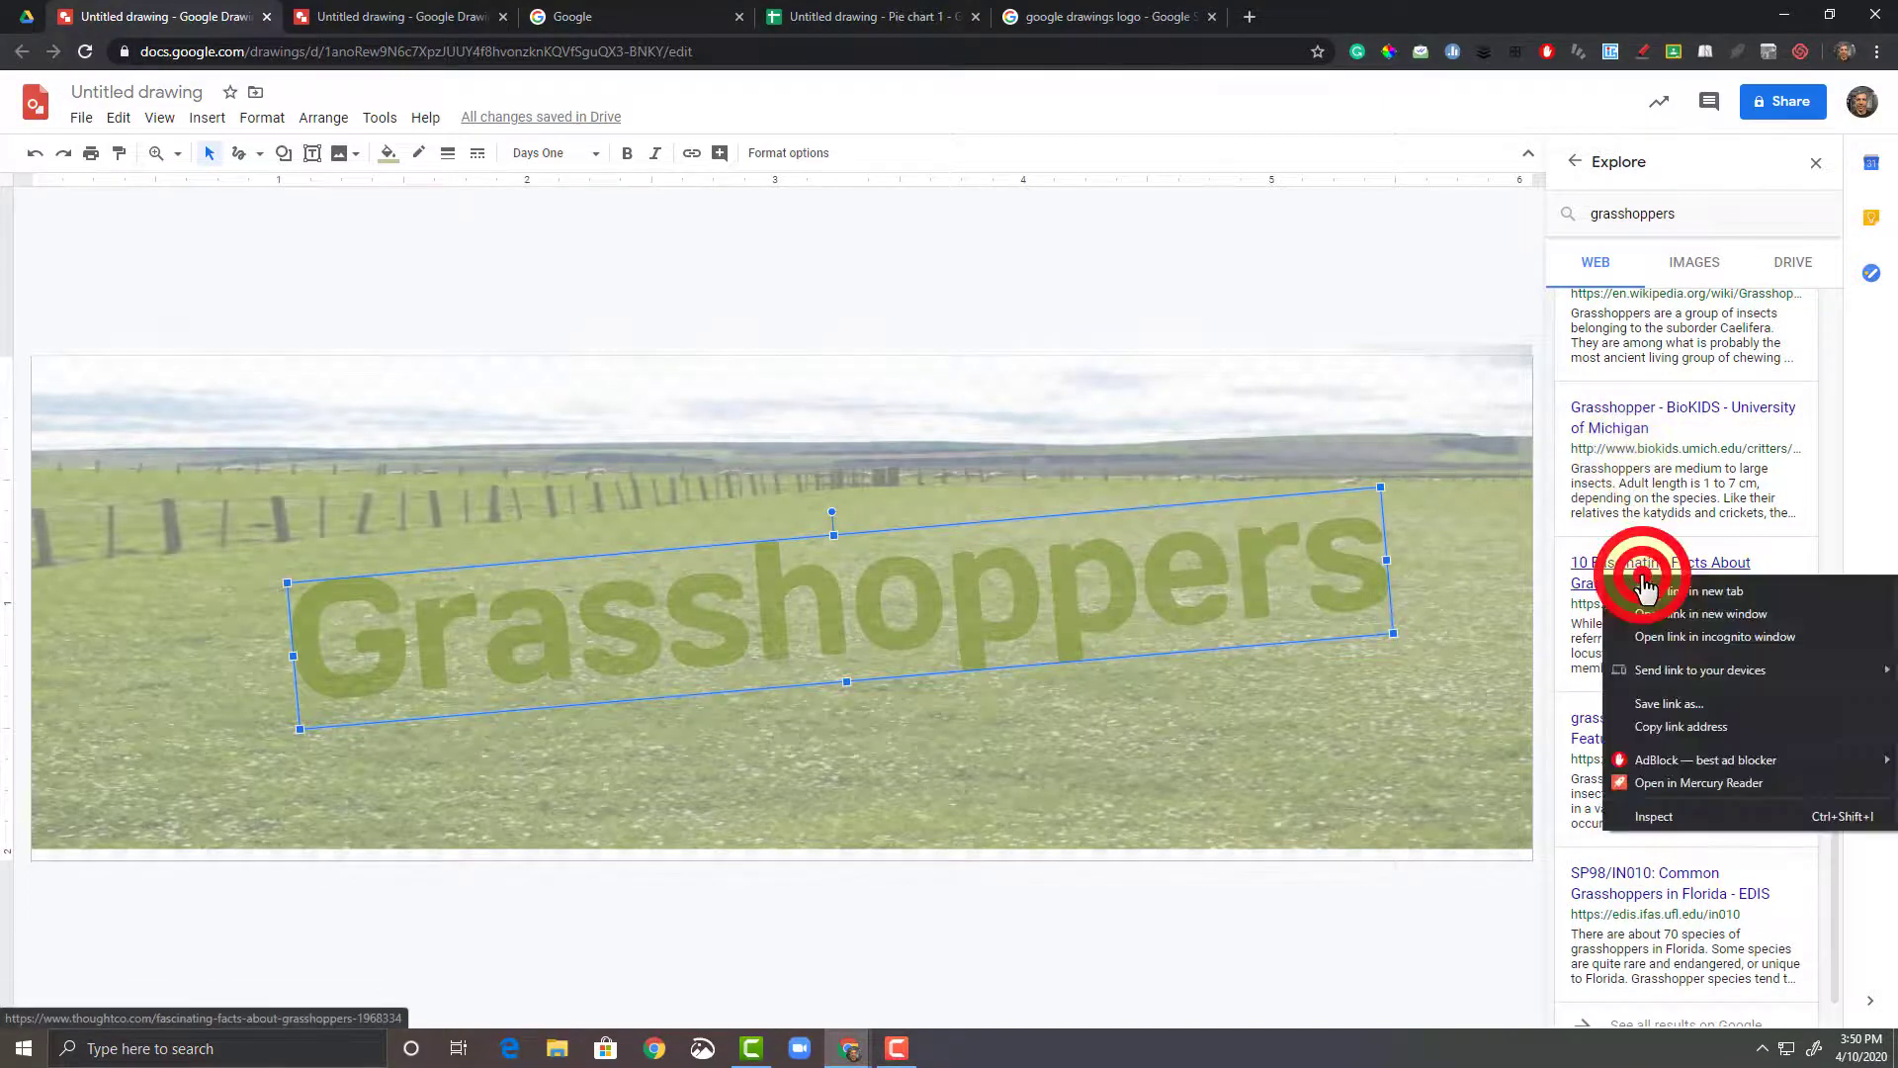
click(1681, 726)
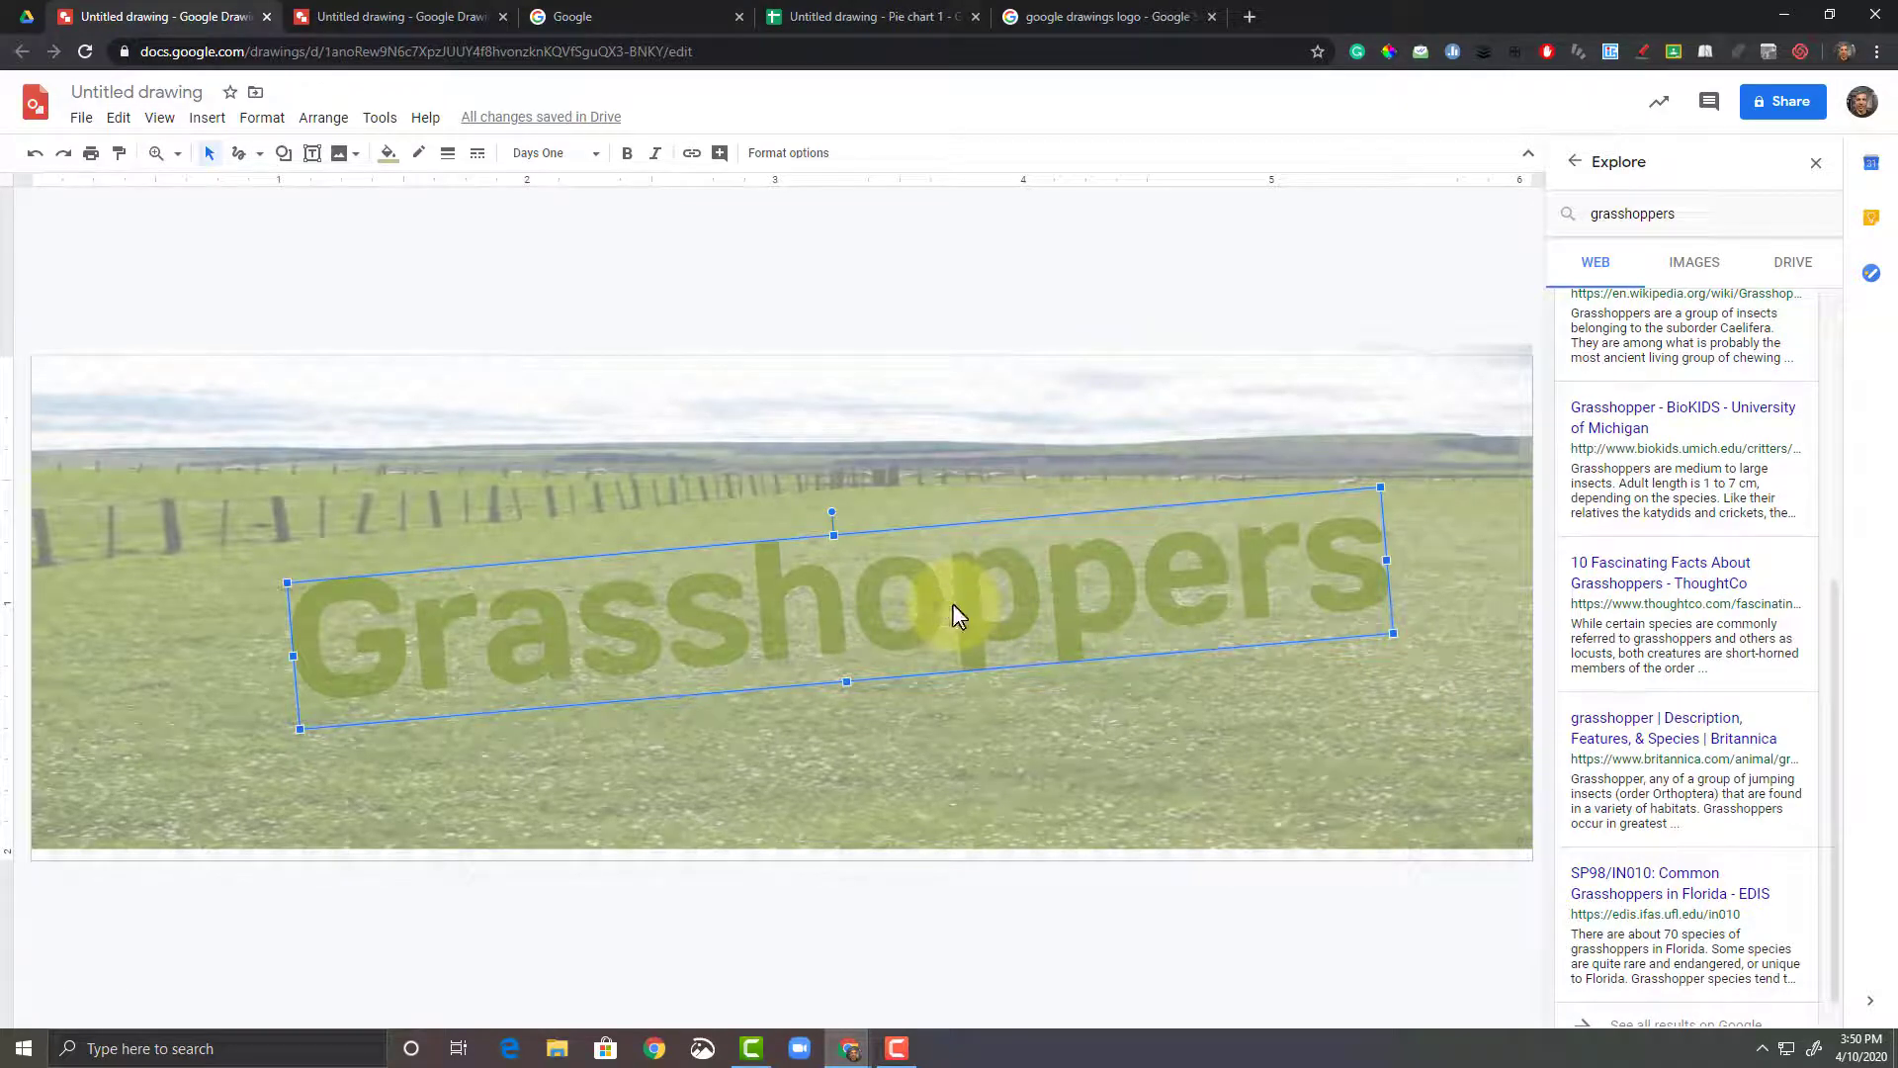
Step: Link the Grasshoppers title to the copied ThoughtCo grasshopper facts address and move the selection to the background photo
click(684, 159)
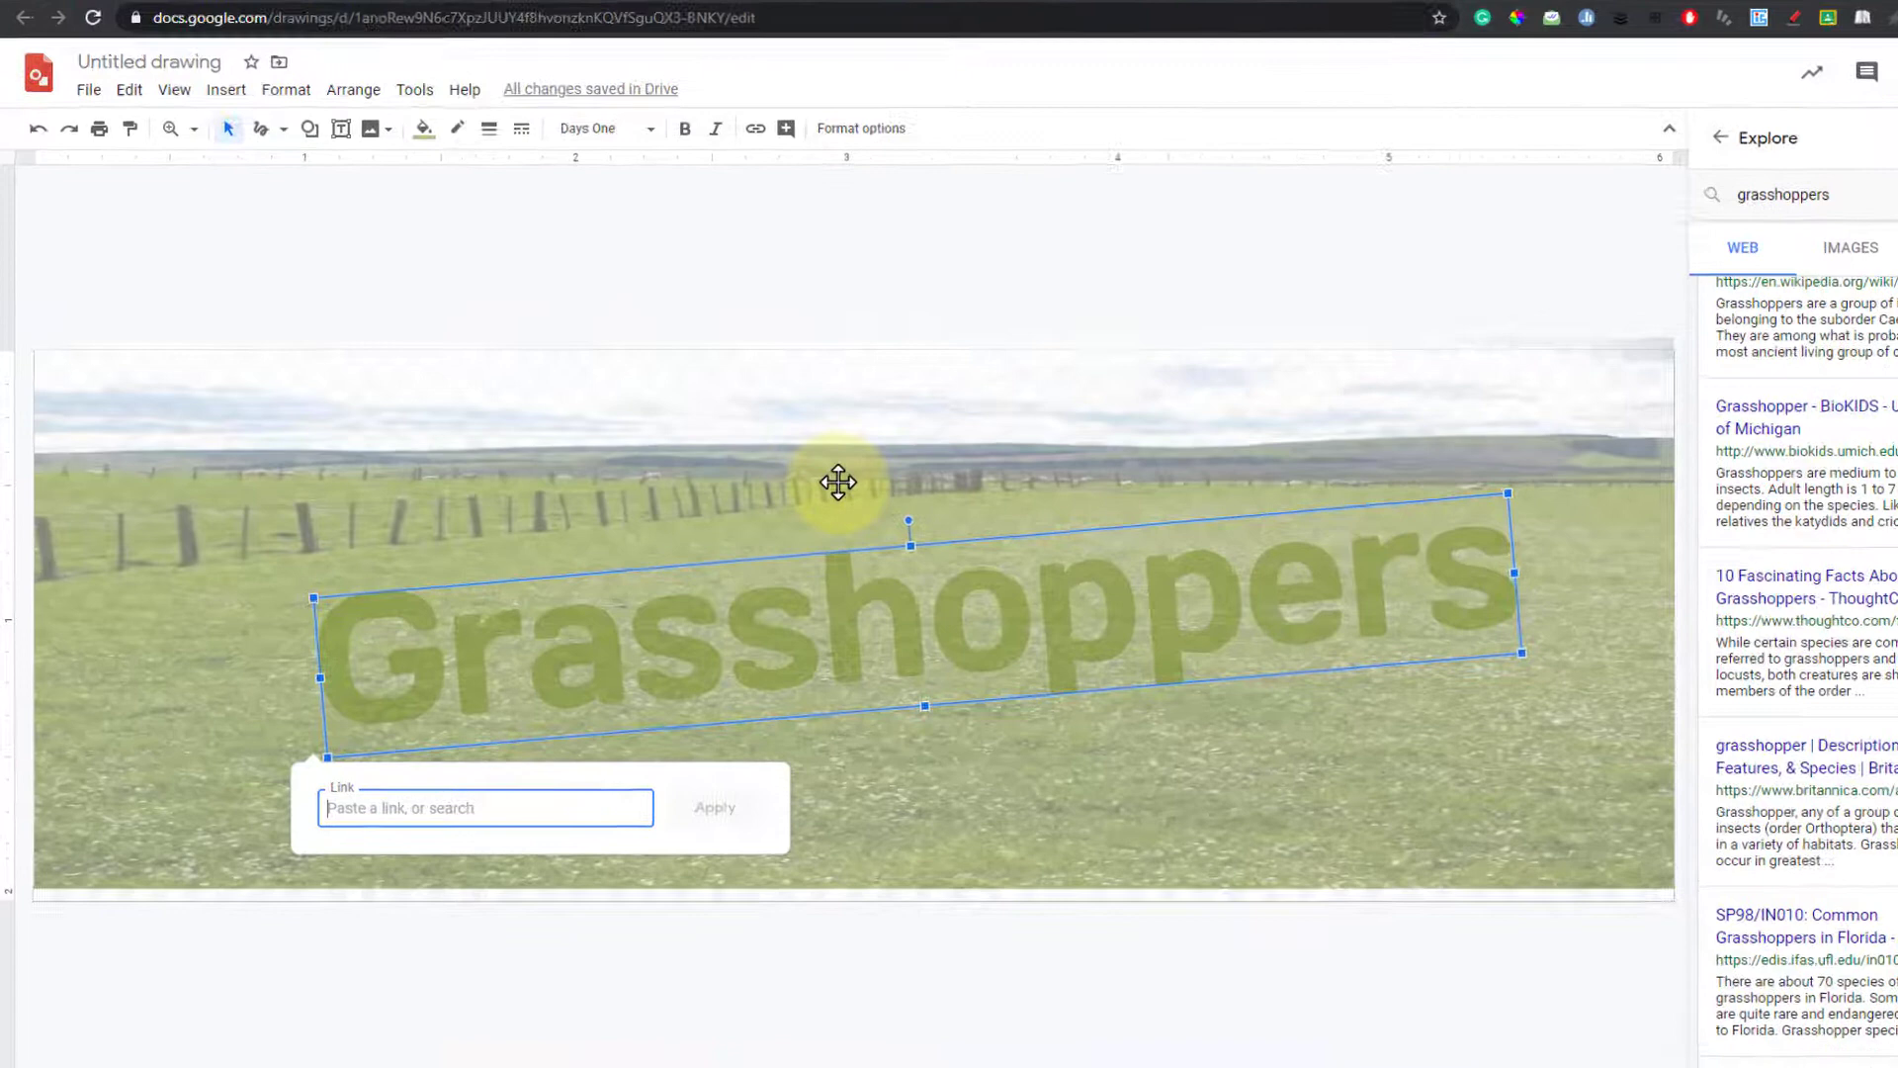
key(ctrl+v)
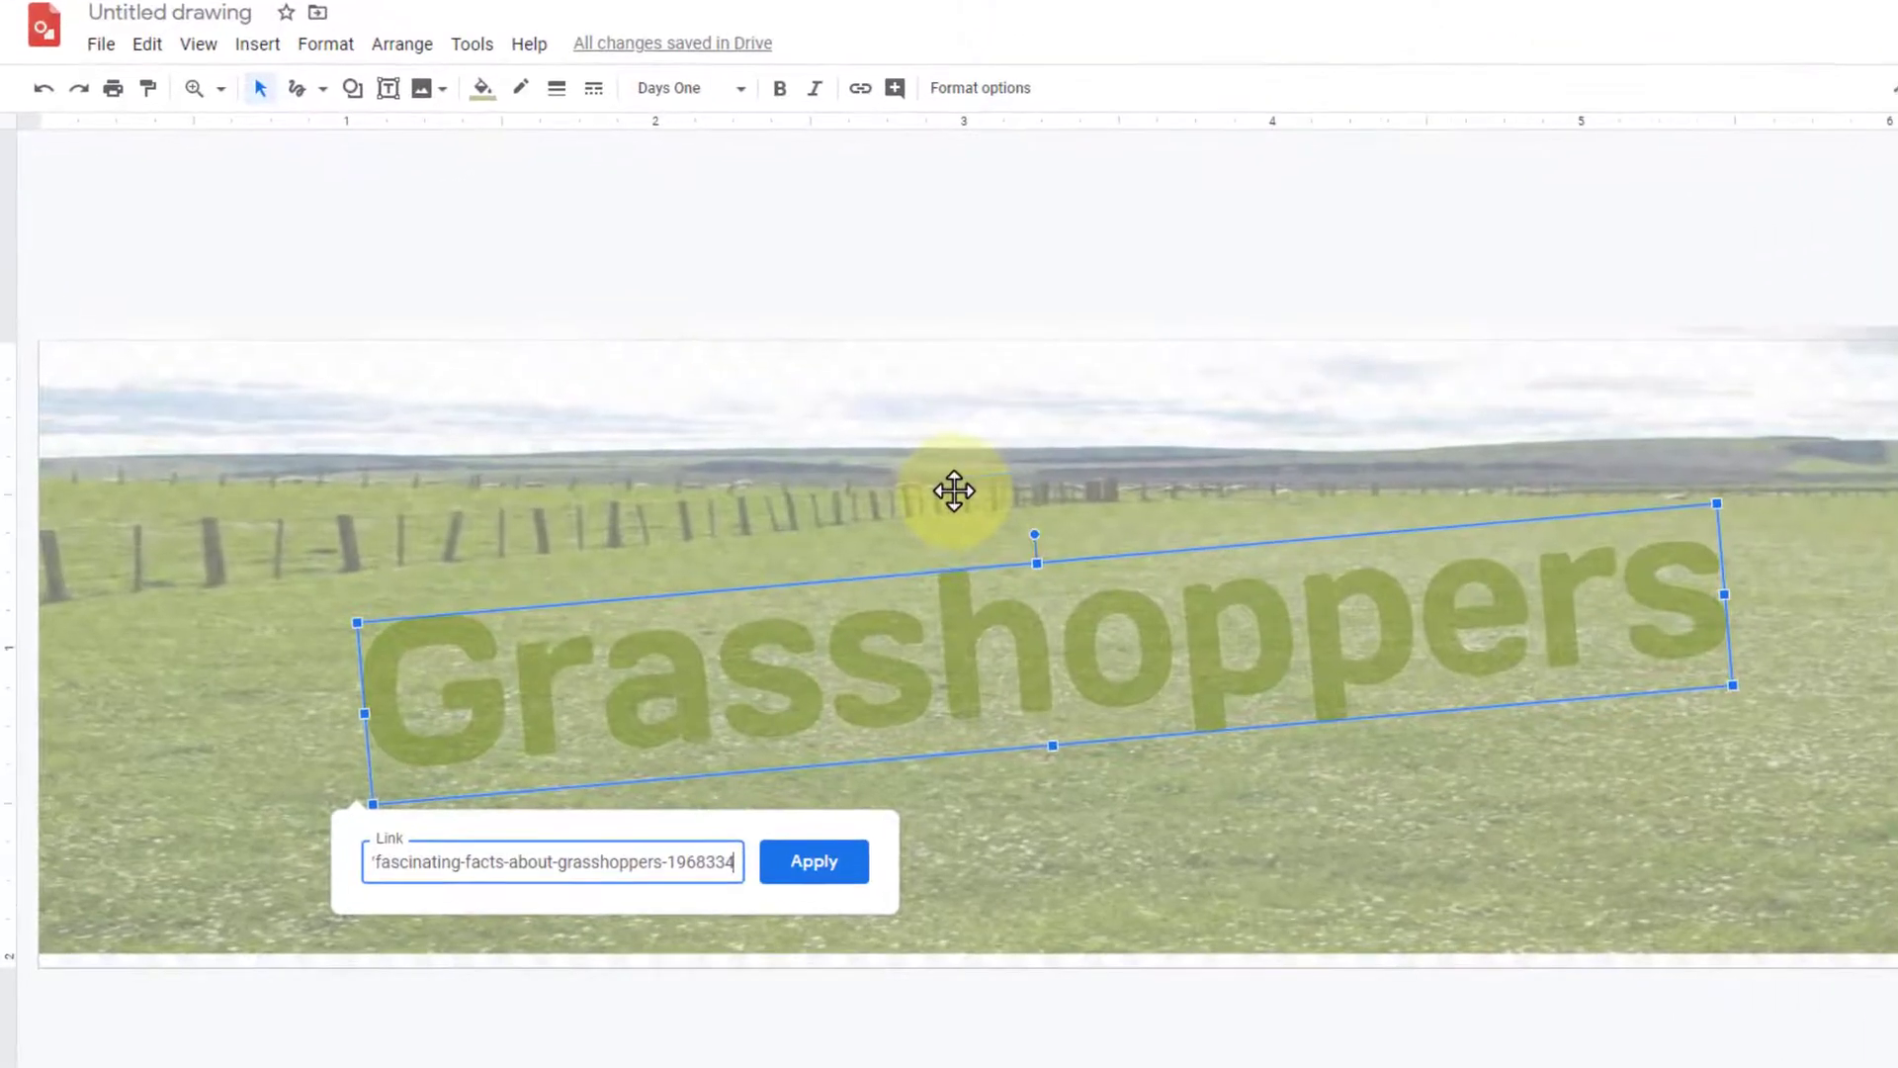
click(815, 863)
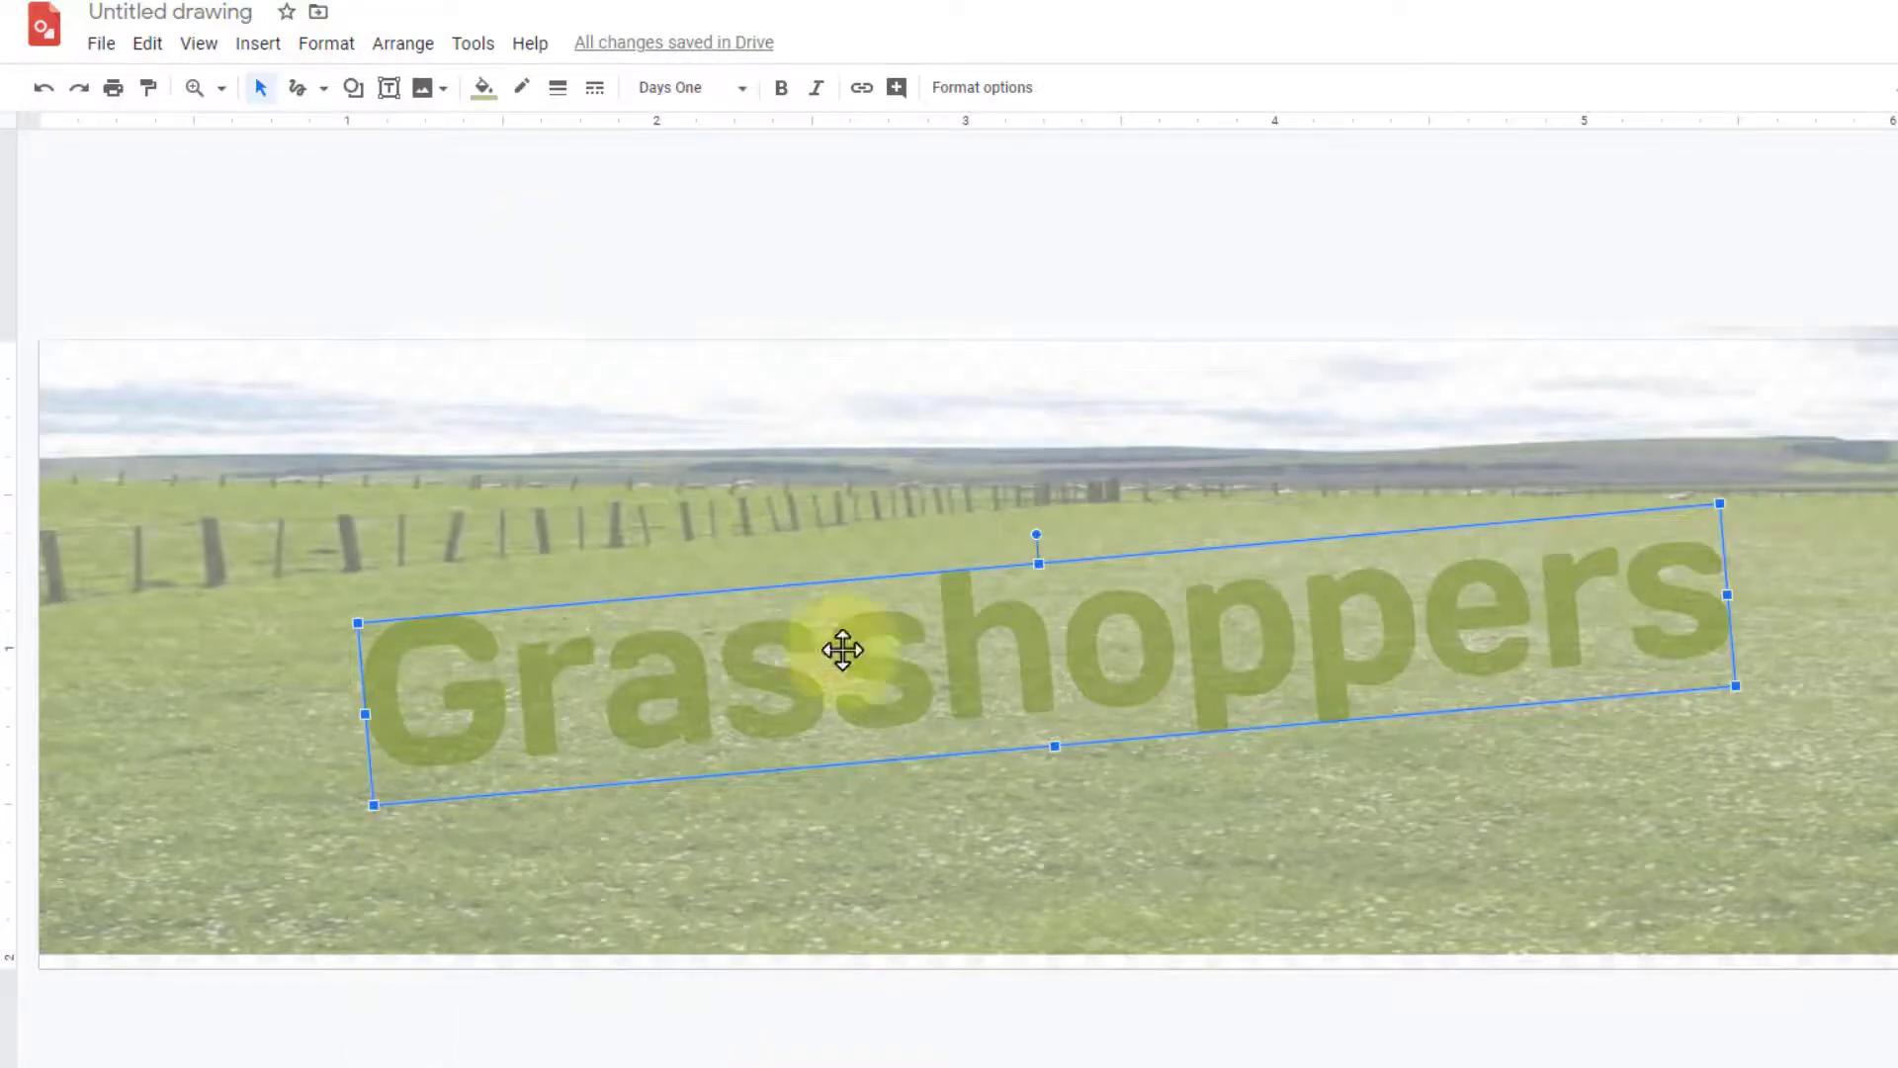
click(970, 811)
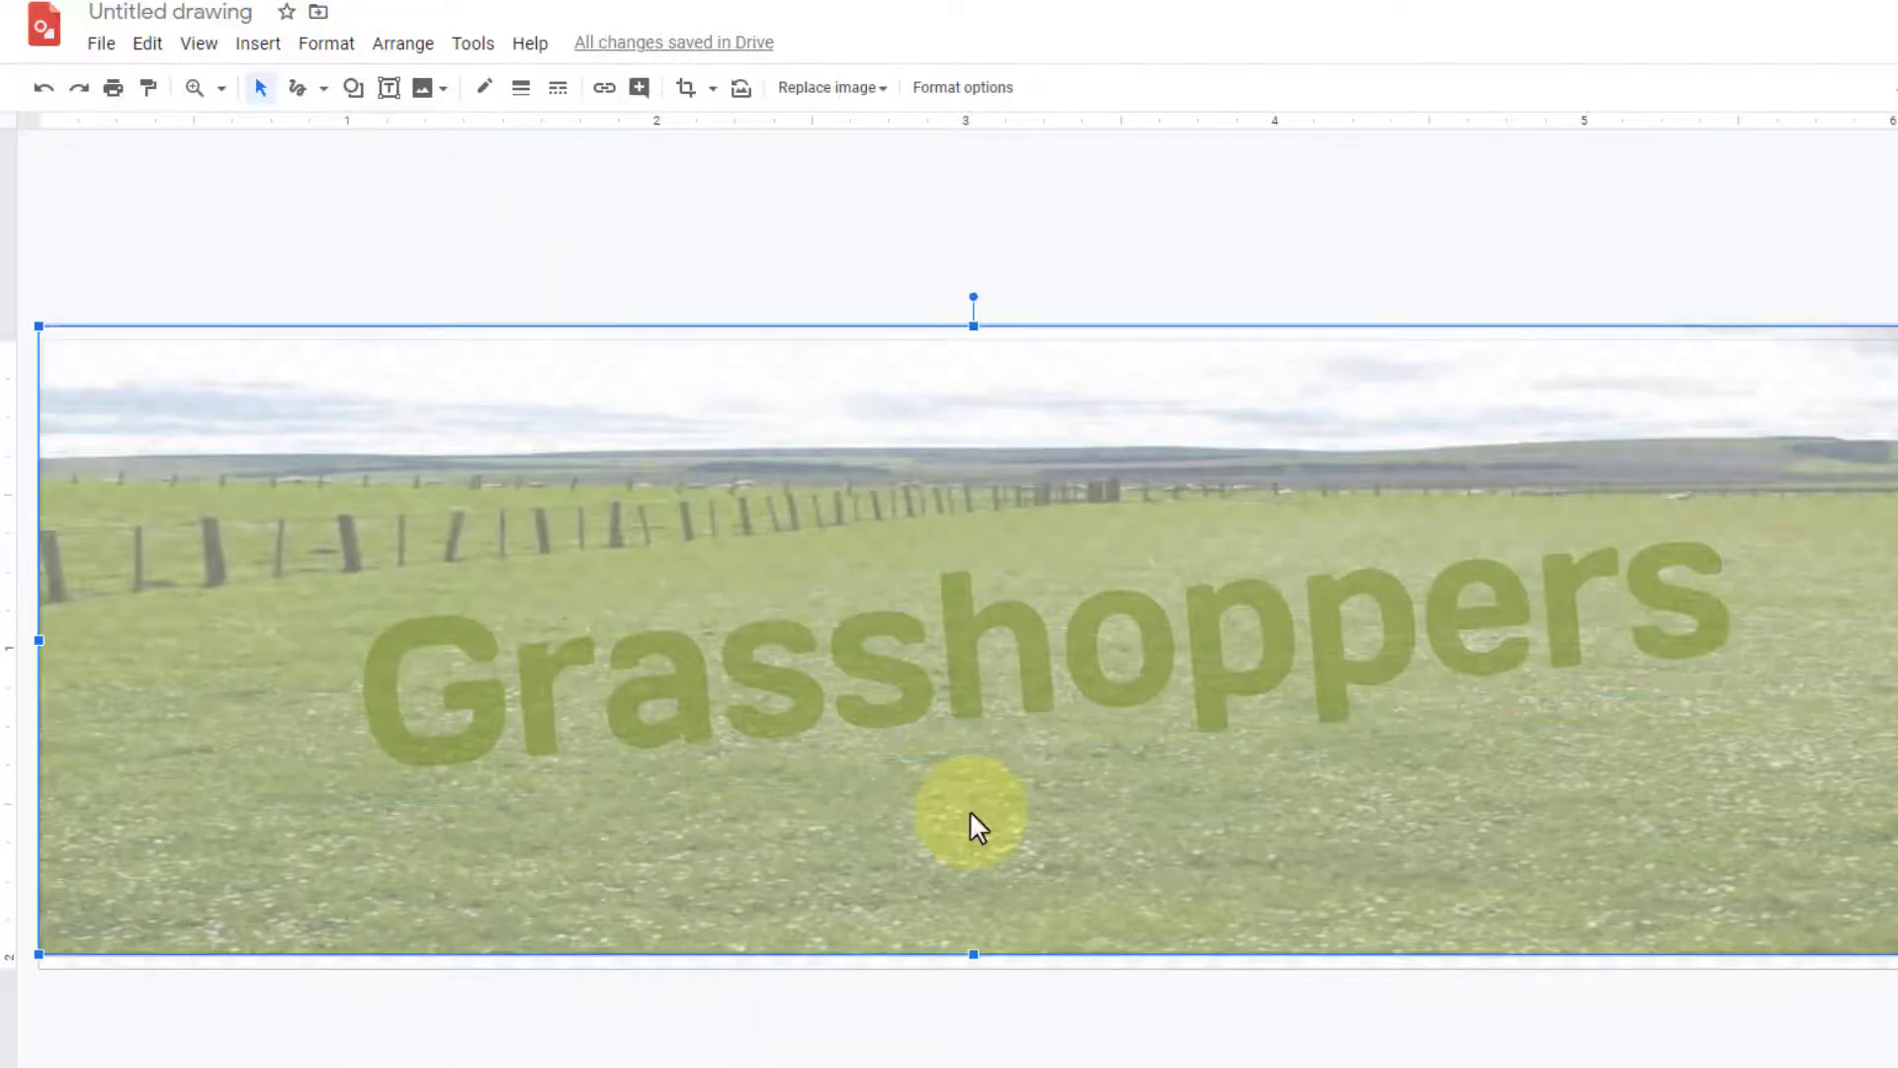
Step: Open the dictionary, and view the drawing's viewer trend in the activity dashboard
click(491, 48)
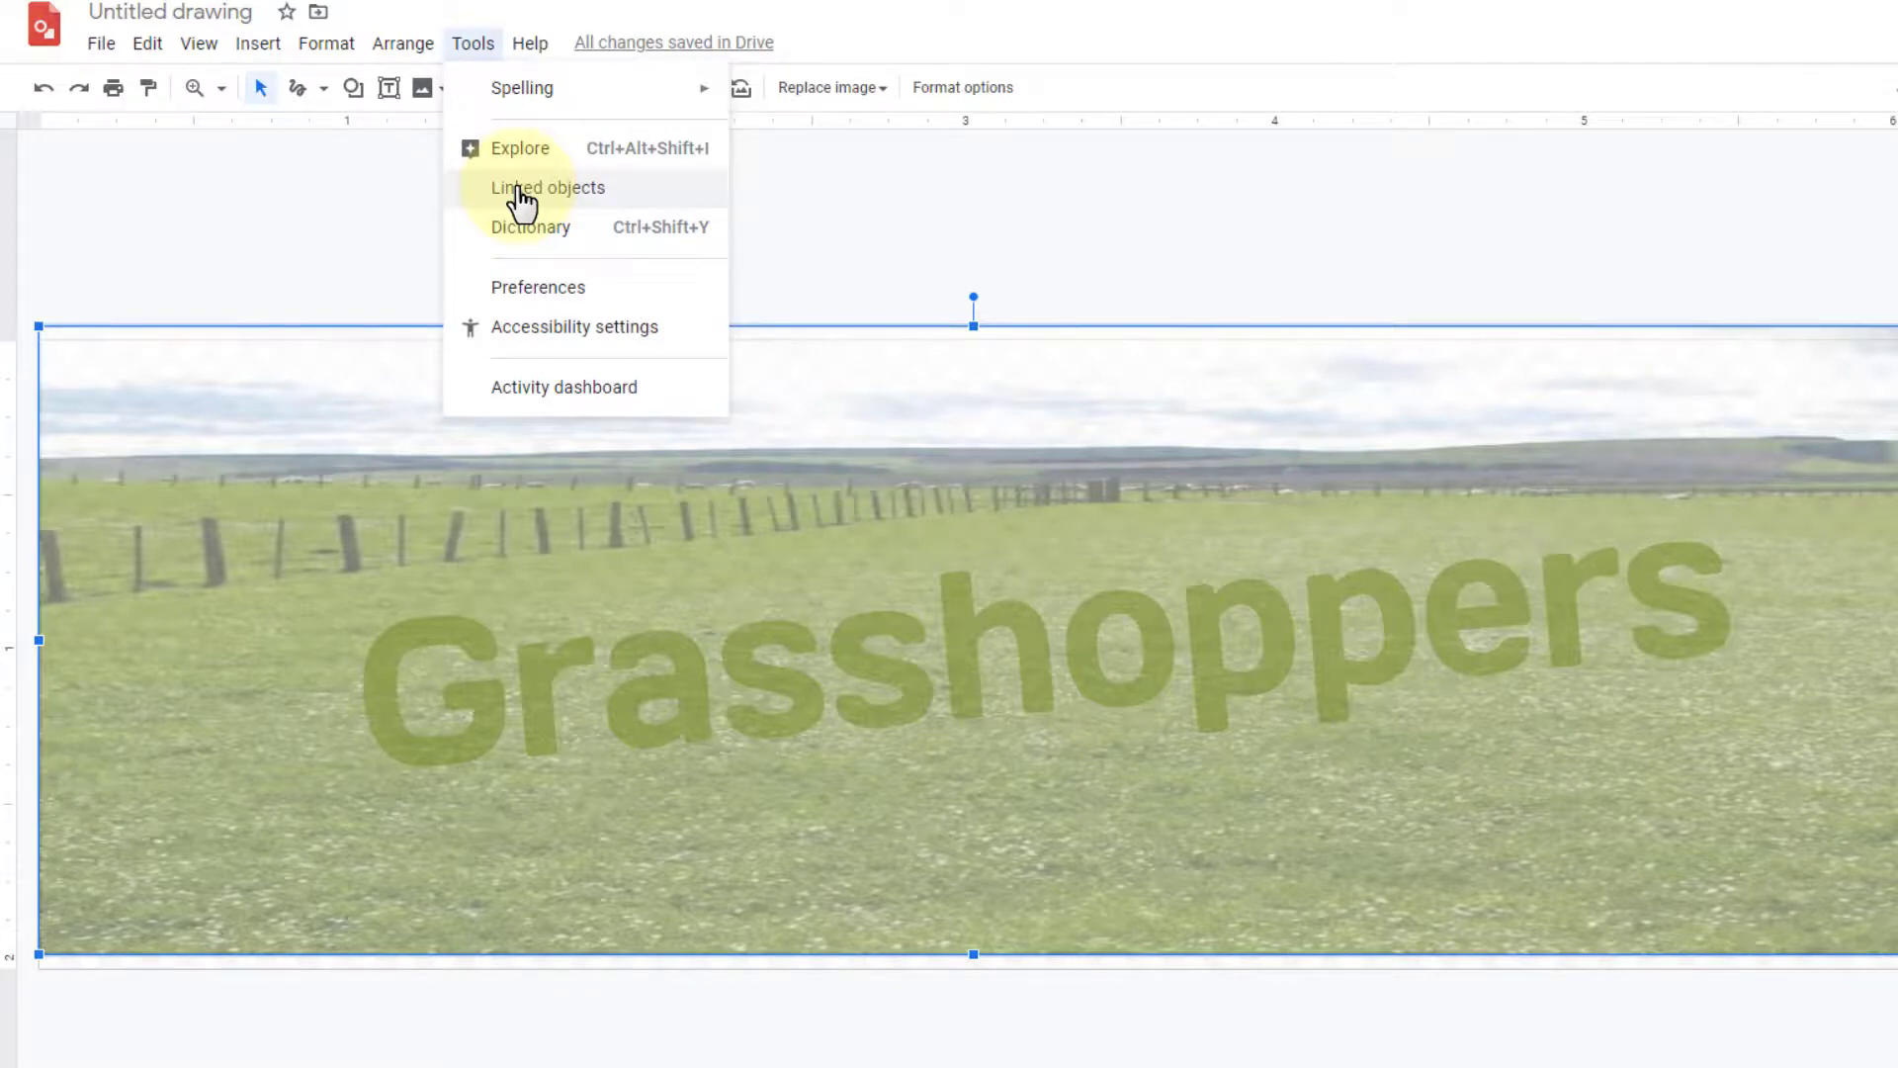
click(535, 231)
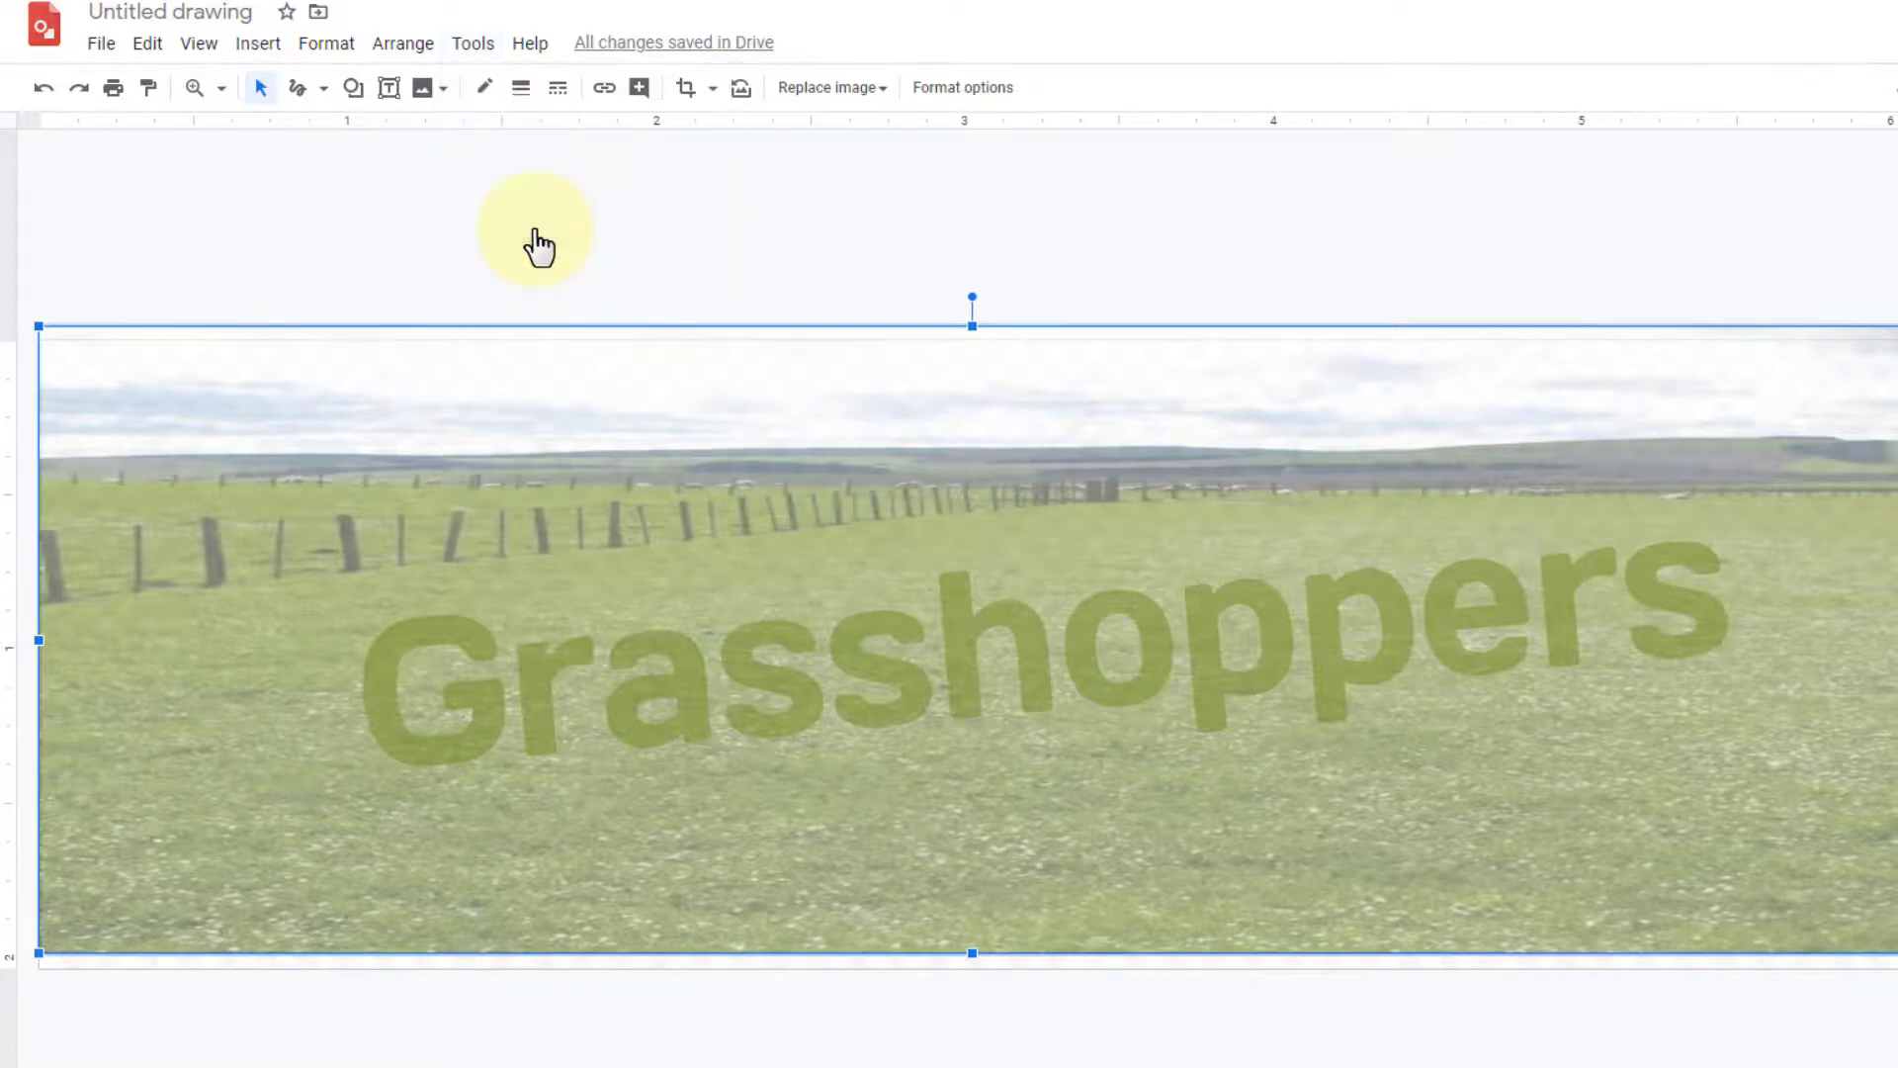
click(470, 46)
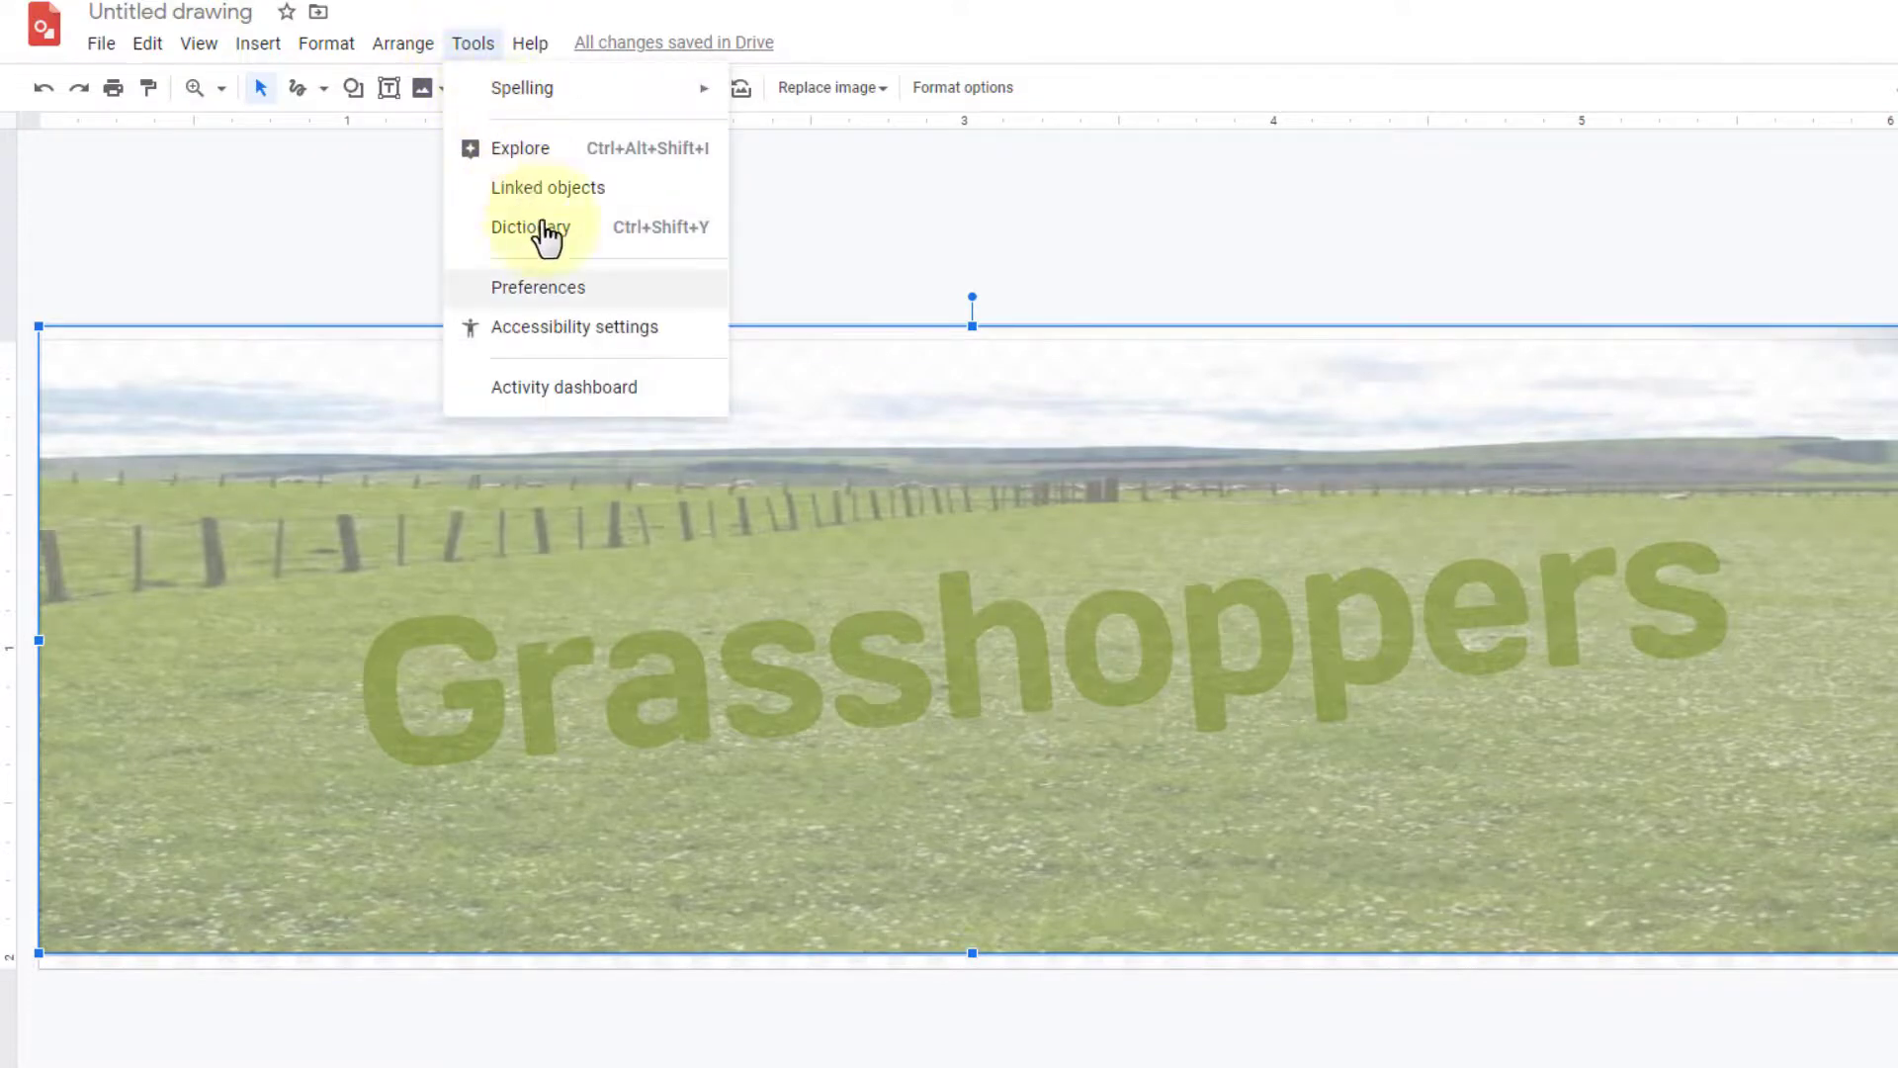
click(600, 395)
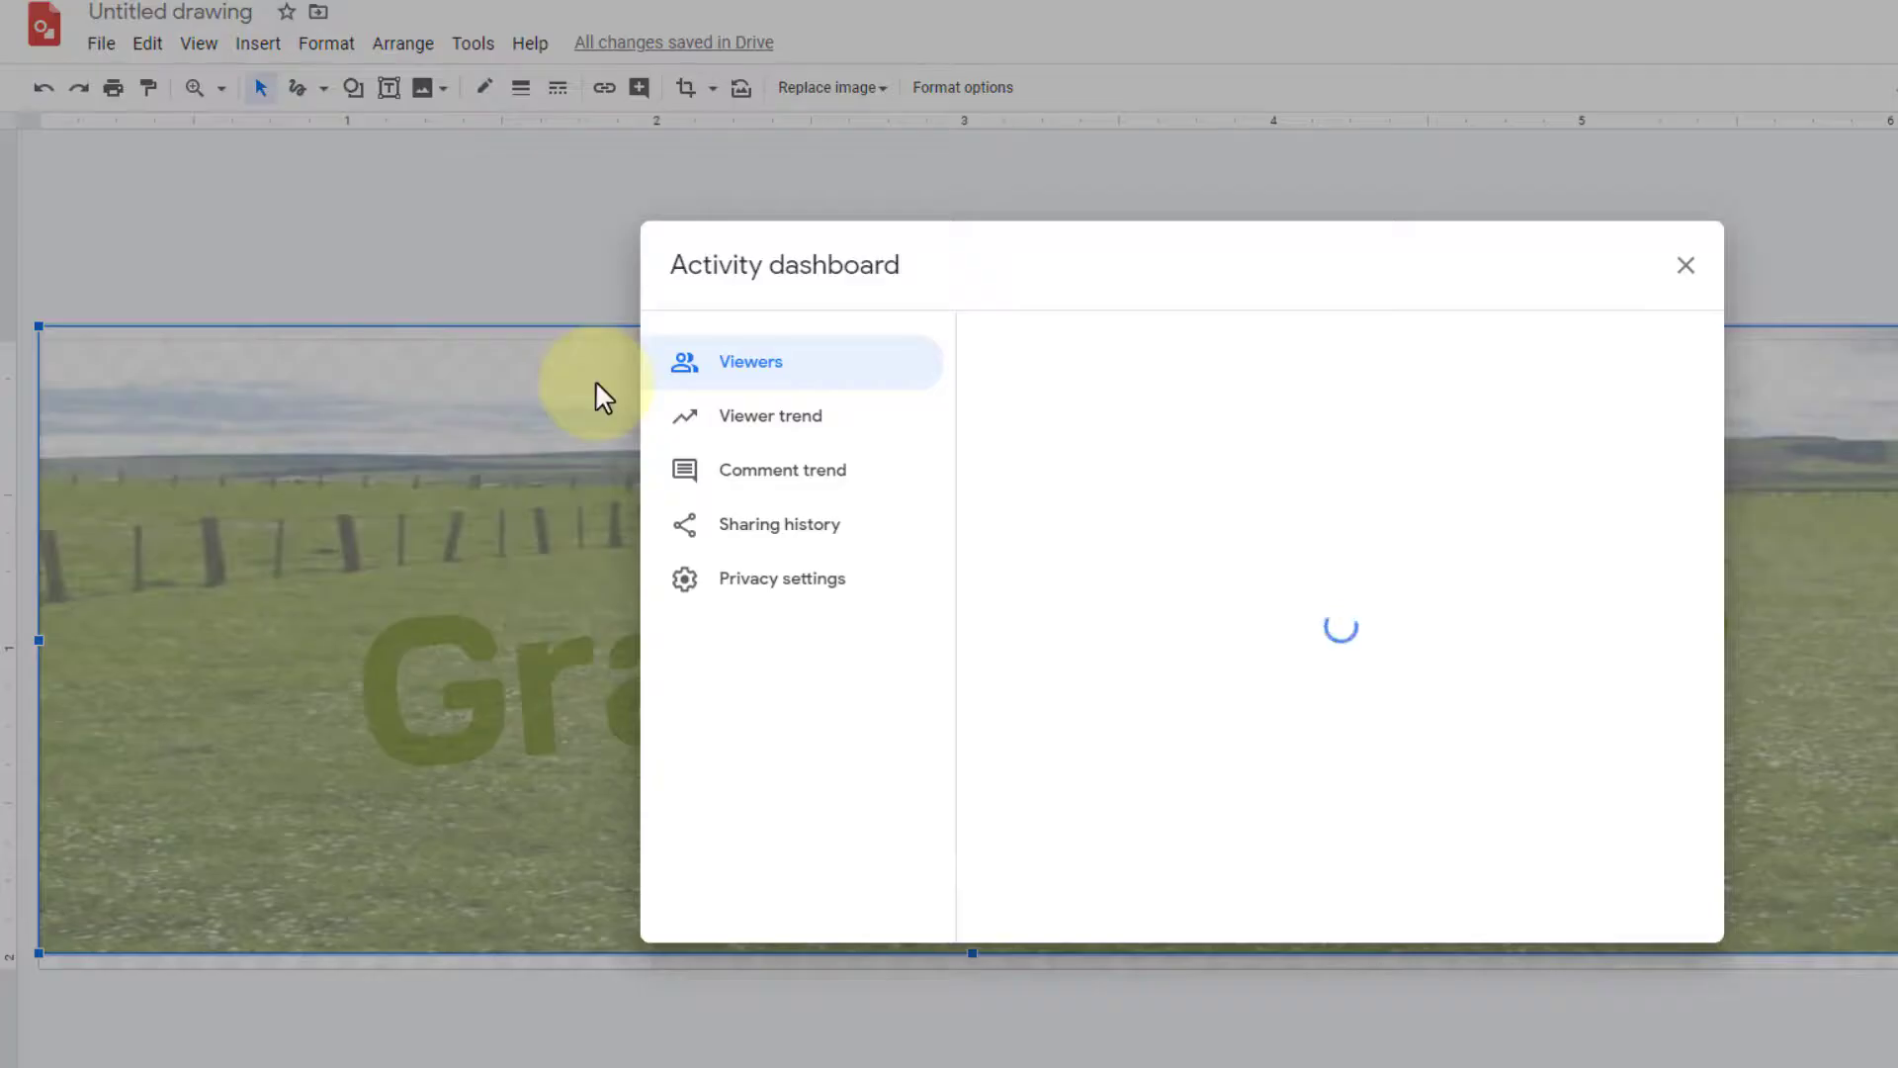
click(829, 424)
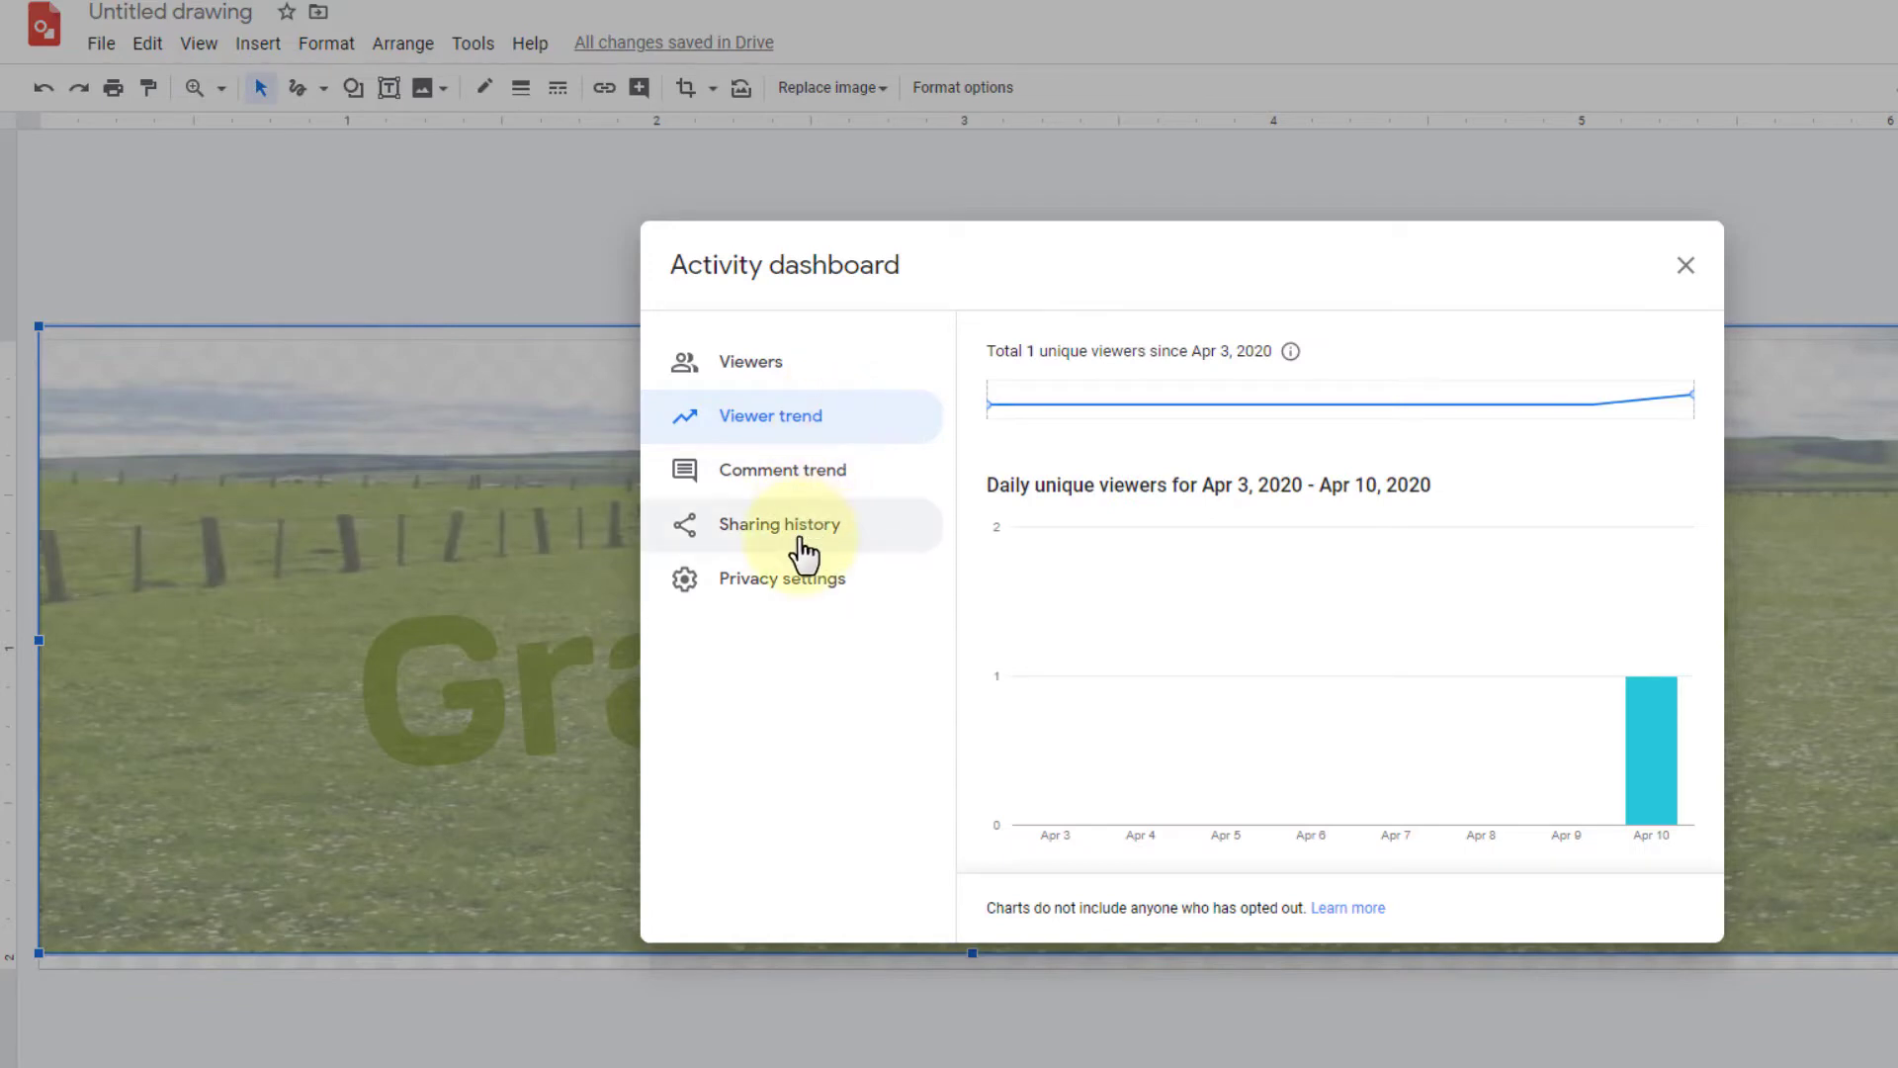